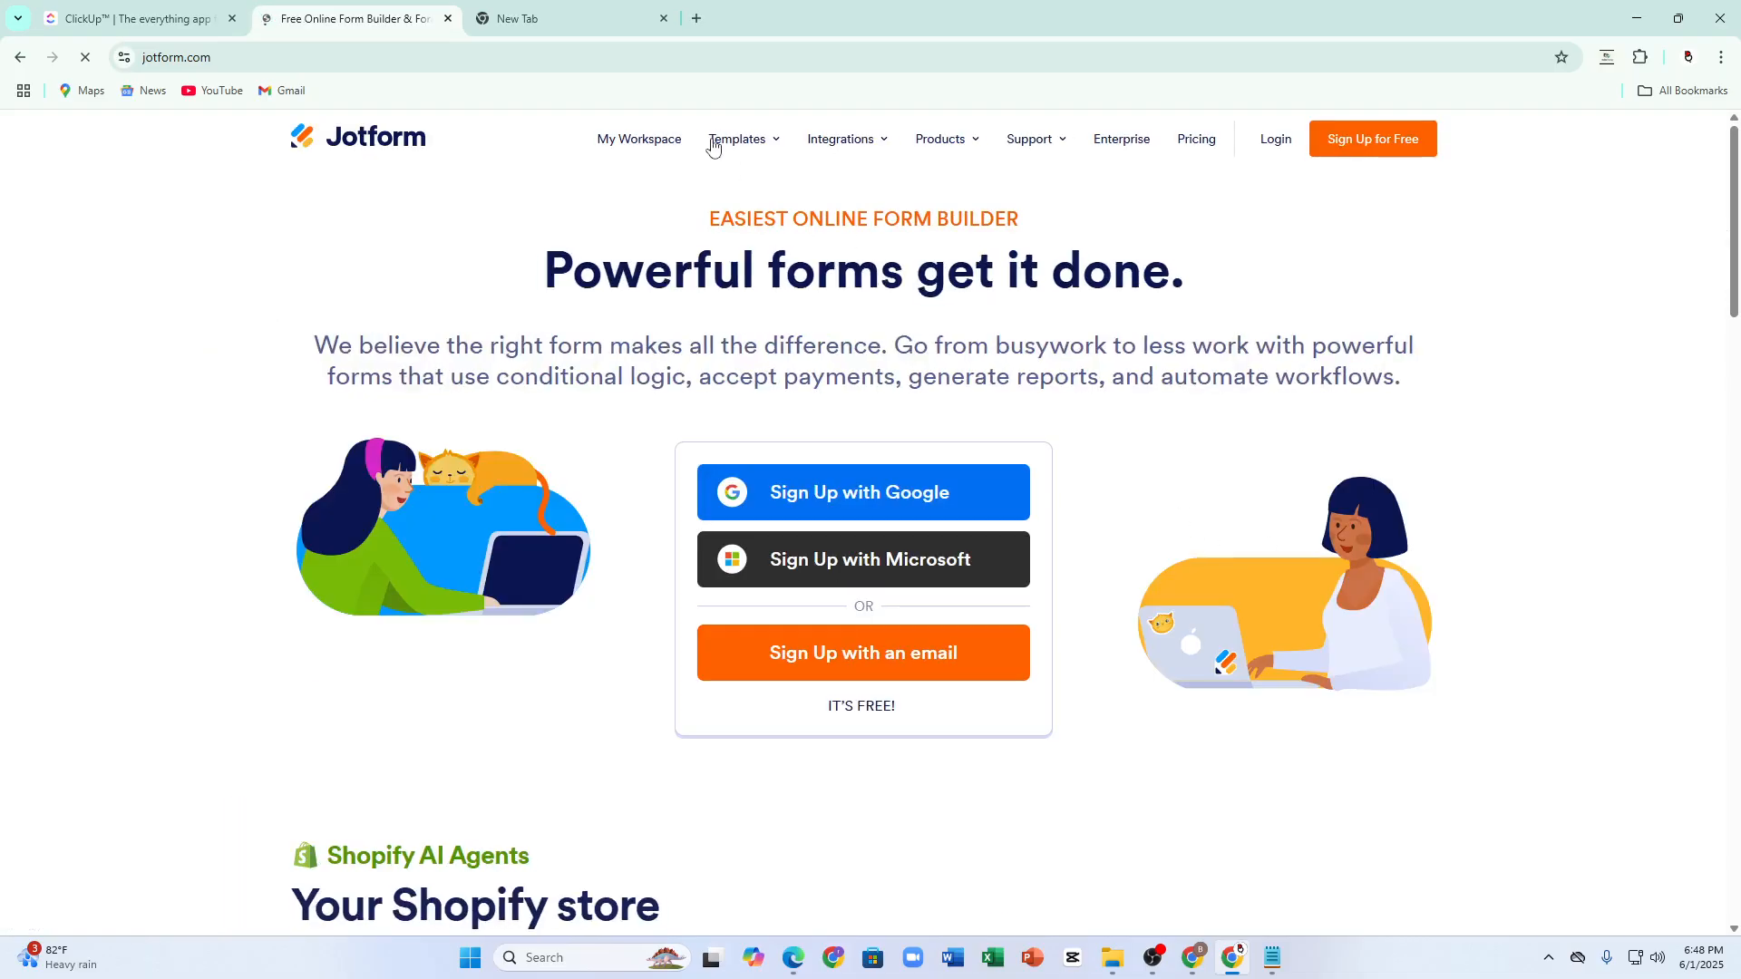
Step: Close the ClickUp page and look over the Jotform homepage's sign-up options, feature sections and footer links
{"action": "left_click", "coordinate": [232, 18]}
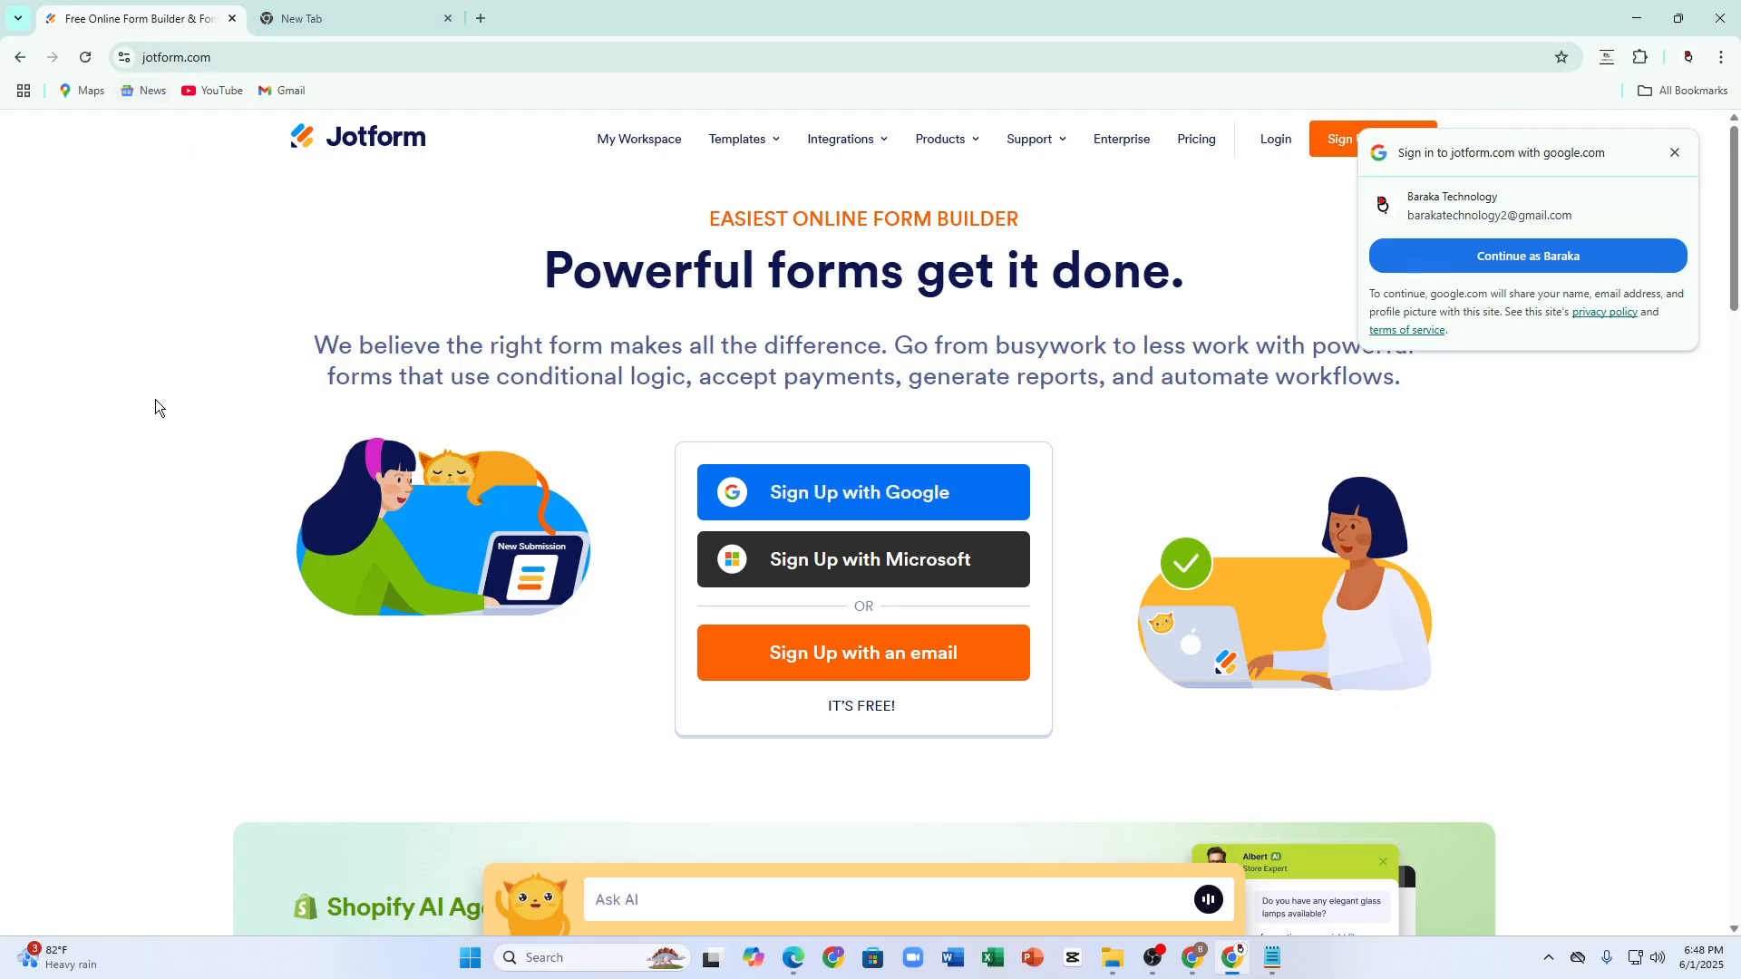
{"action": "scroll", "coordinate": [894, 485], "scroll_direction": "down", "scroll_amount": 2}
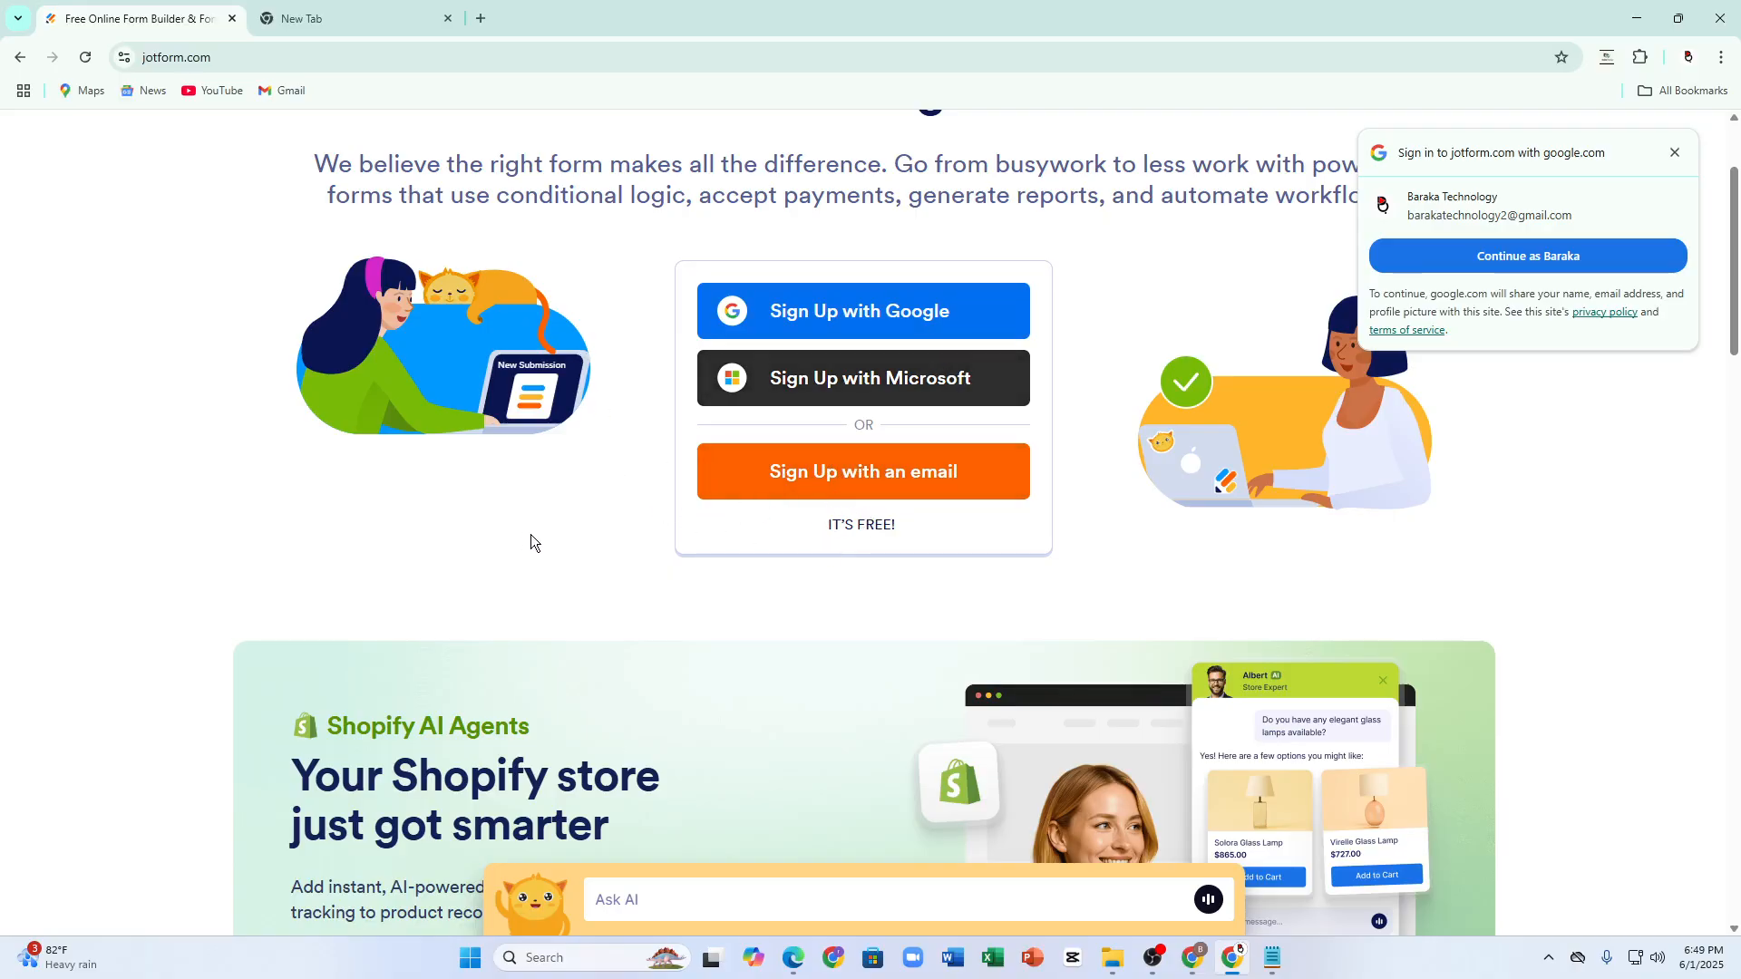
{"action": "scroll", "coordinate": [632, 515], "scroll_direction": "down", "scroll_amount": 5}
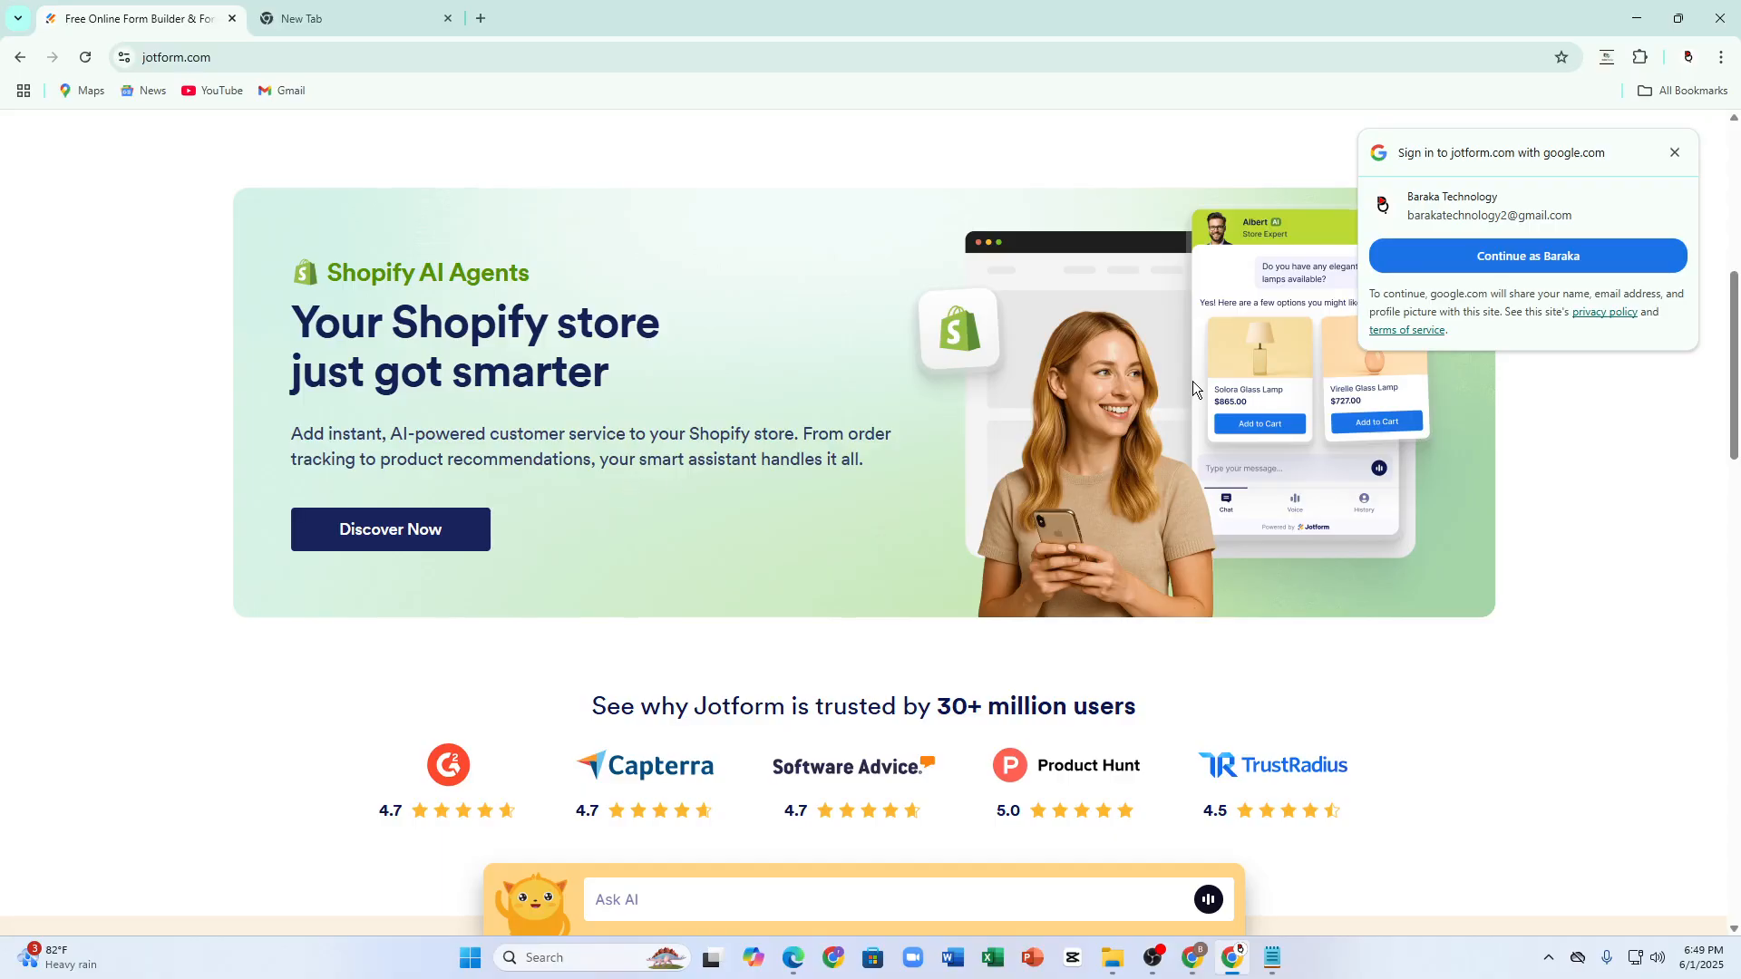
{"action": "scroll", "coordinate": [601, 426], "scroll_direction": "up", "scroll_amount": 6}
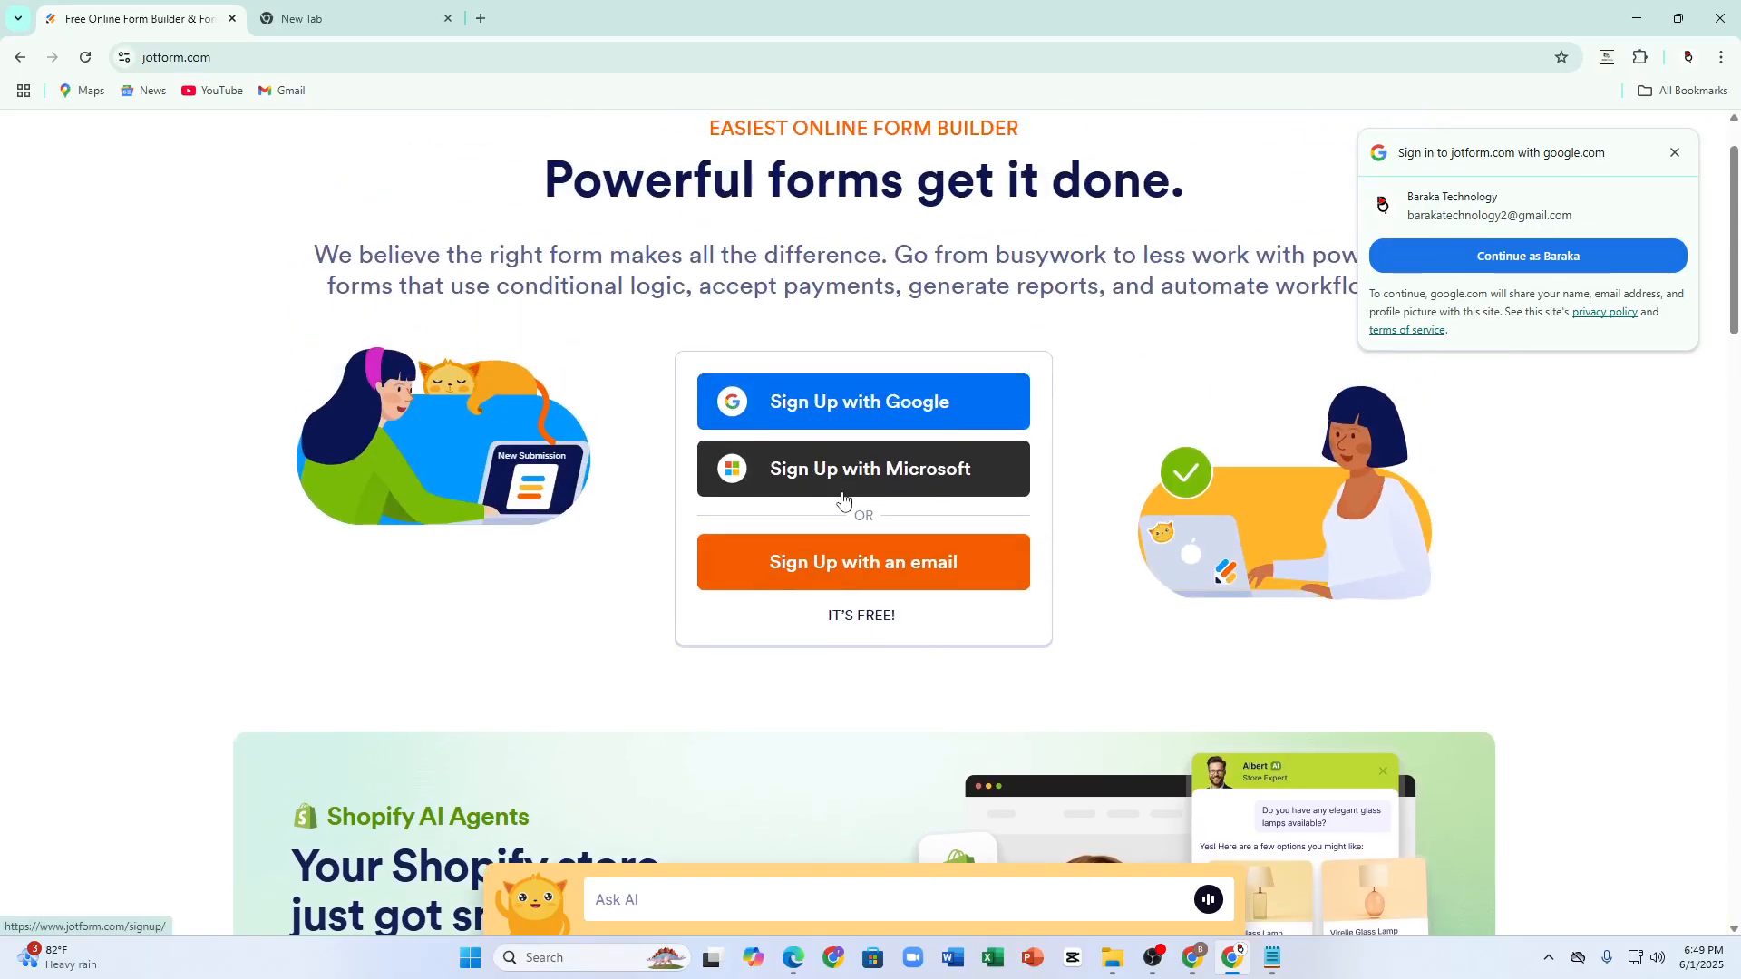
{"action": "scroll", "coordinate": [846, 505], "scroll_direction": "down", "scroll_amount": 6}
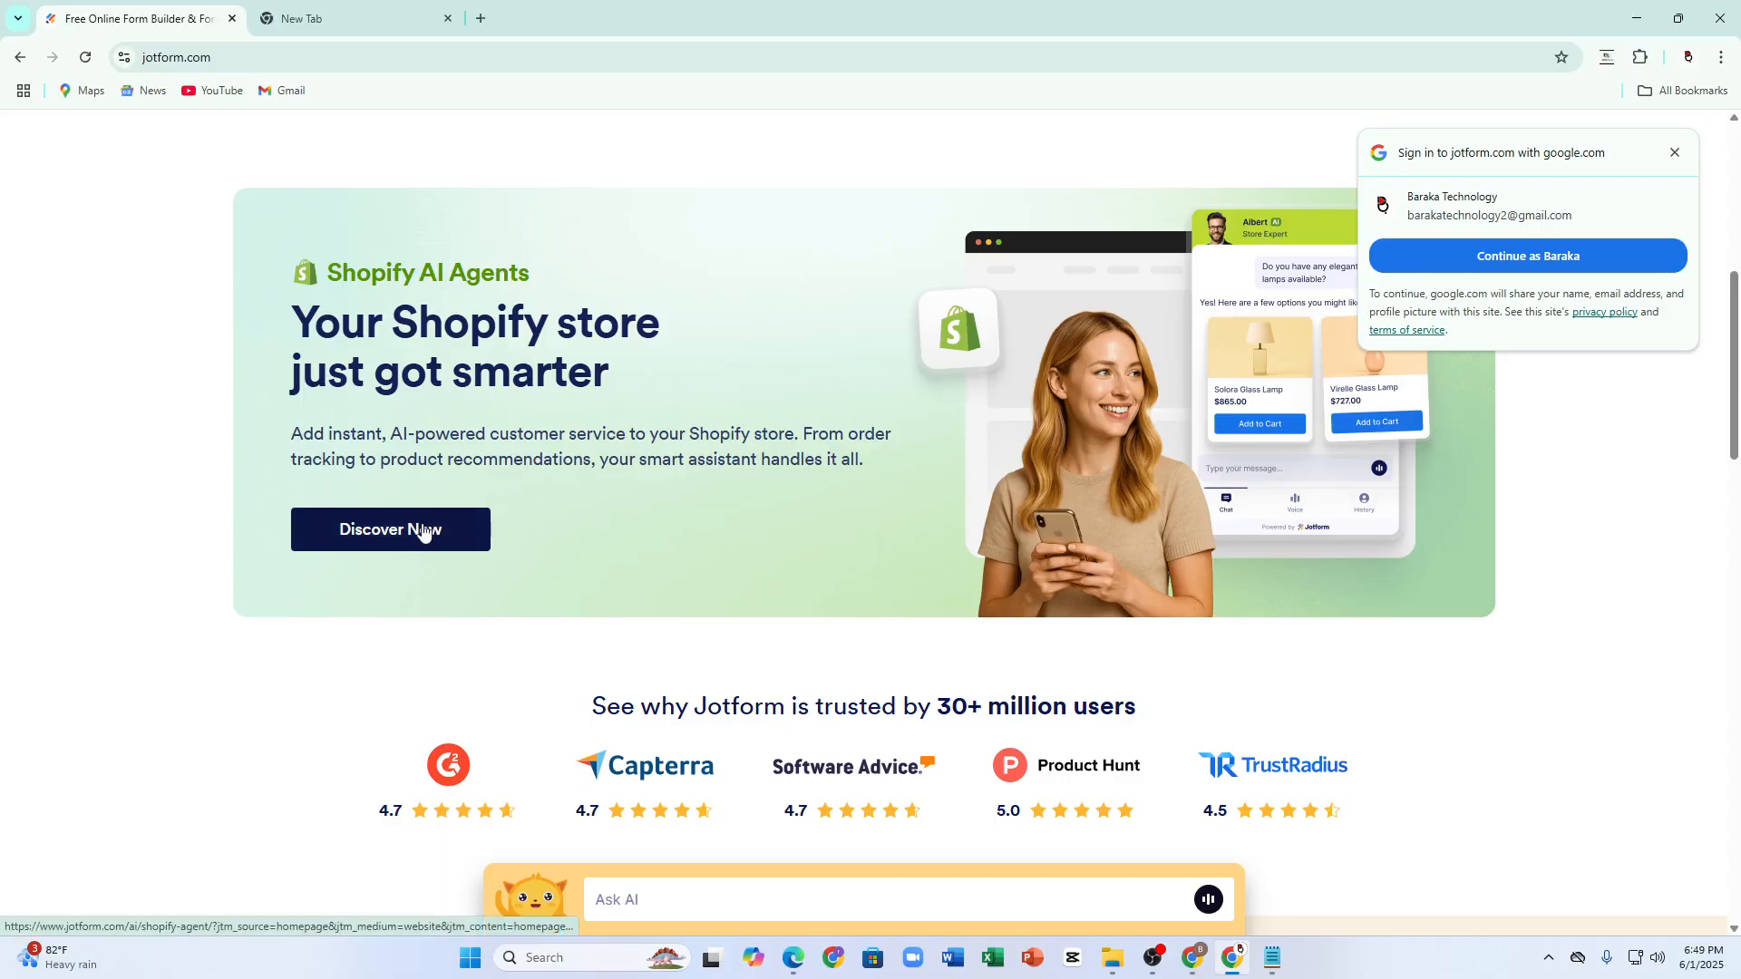
{"action": "scroll", "coordinate": [1457, 672], "scroll_direction": "down", "scroll_amount": 9}
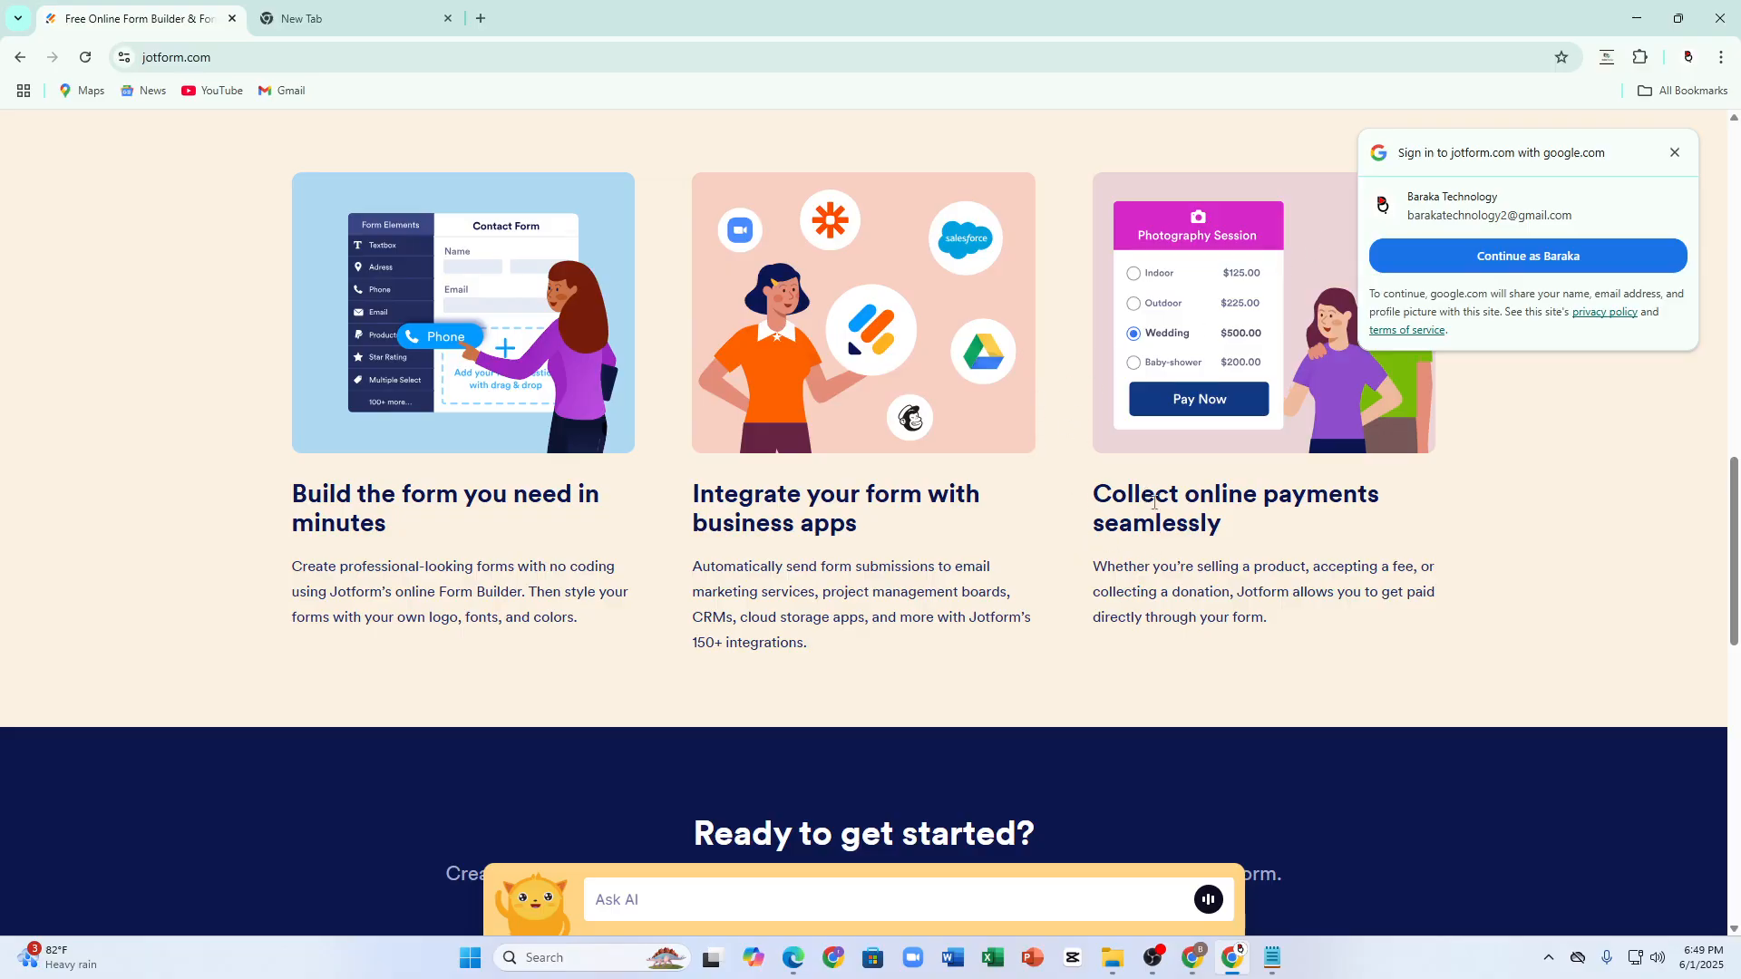
{"action": "scroll", "coordinate": [1153, 501], "scroll_direction": "down", "scroll_amount": 12}
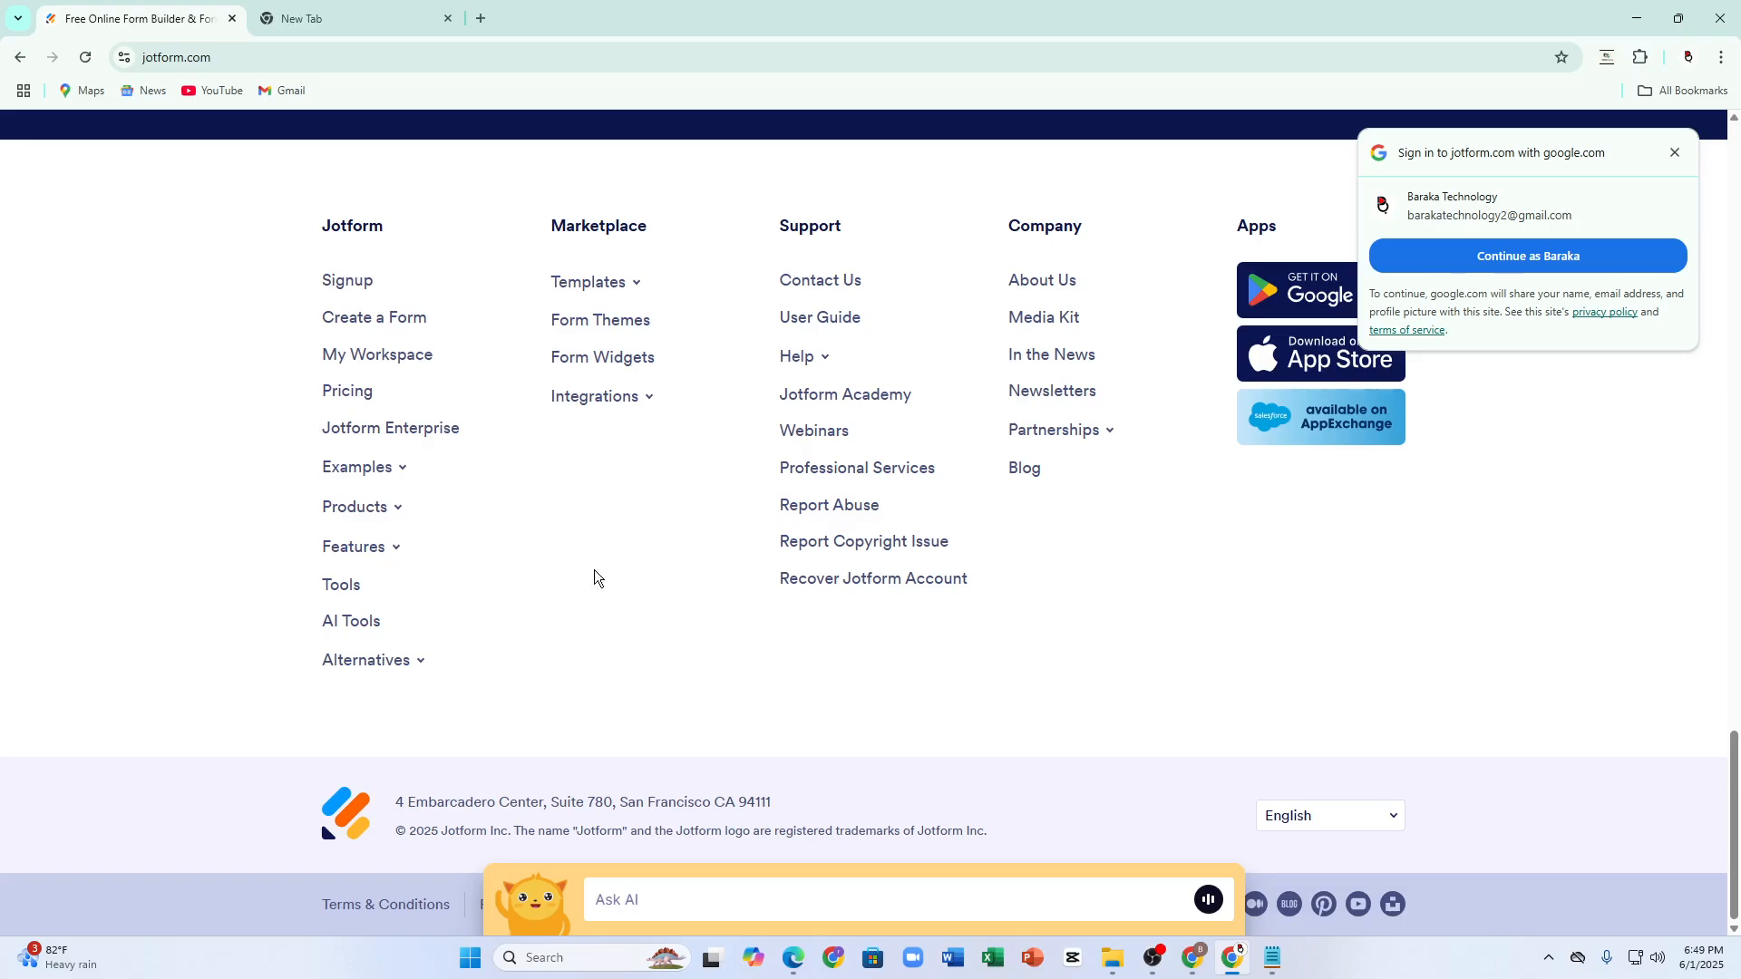
{"action": "scroll", "coordinate": [598, 578], "scroll_direction": "up", "scroll_amount": 15}
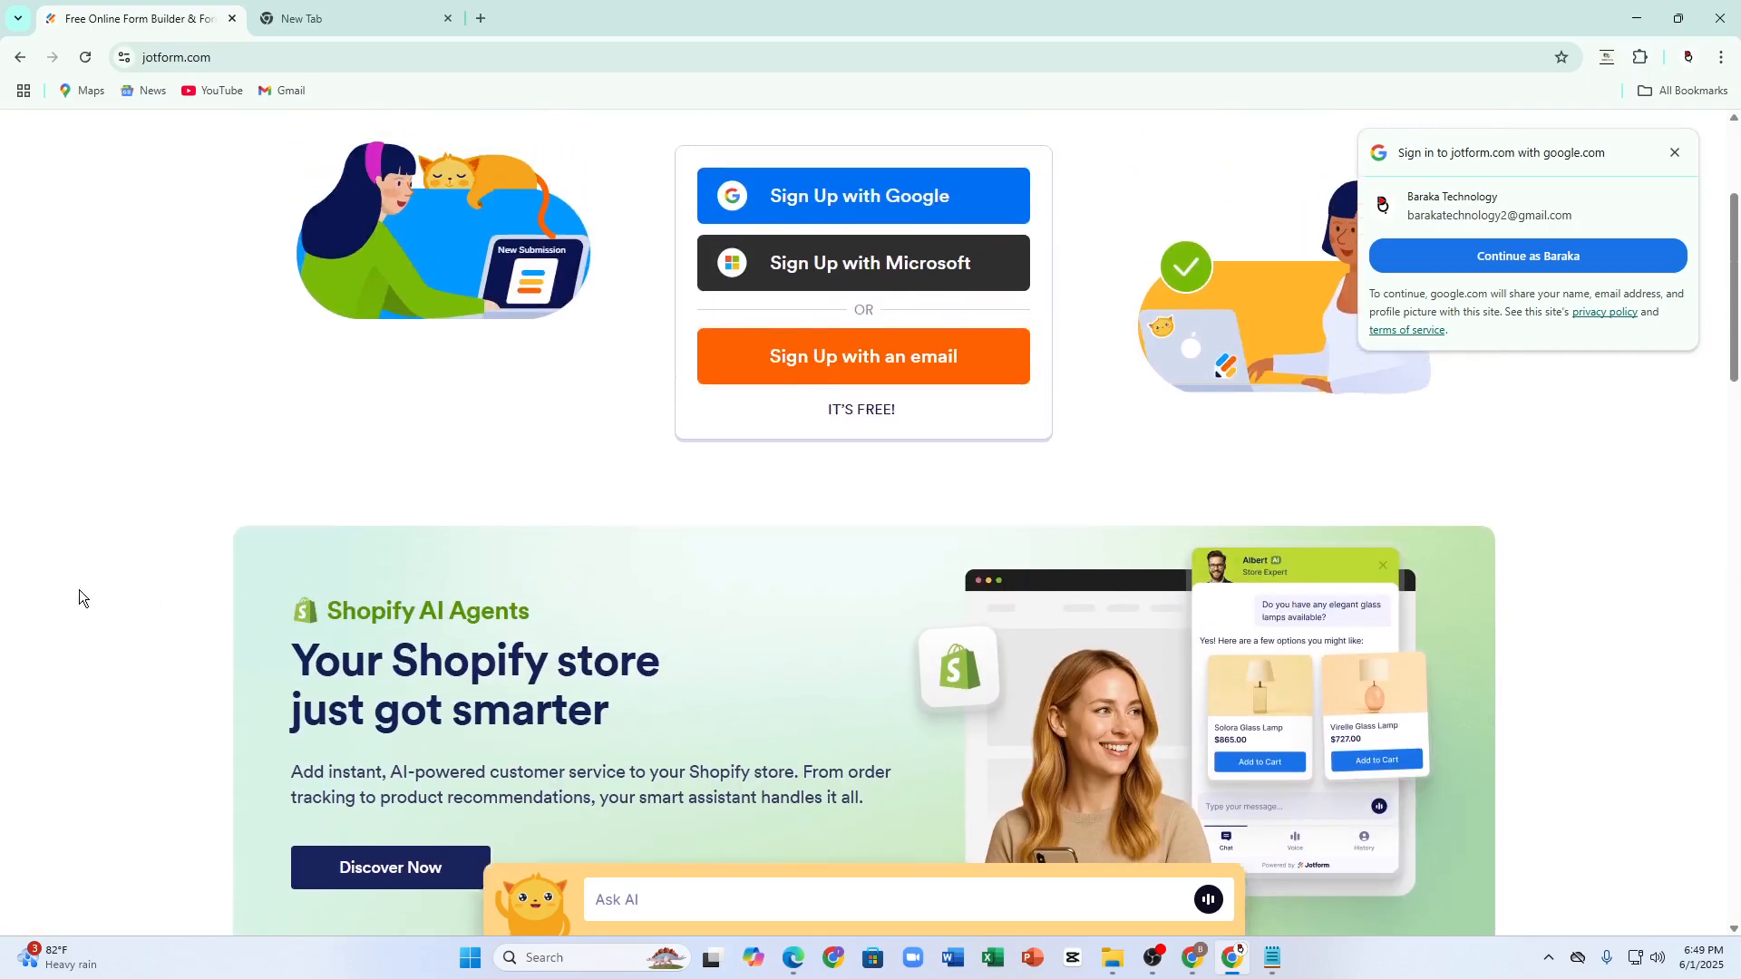
{"action": "scroll", "coordinate": [1044, 663], "scroll_direction": "up", "scroll_amount": 1}
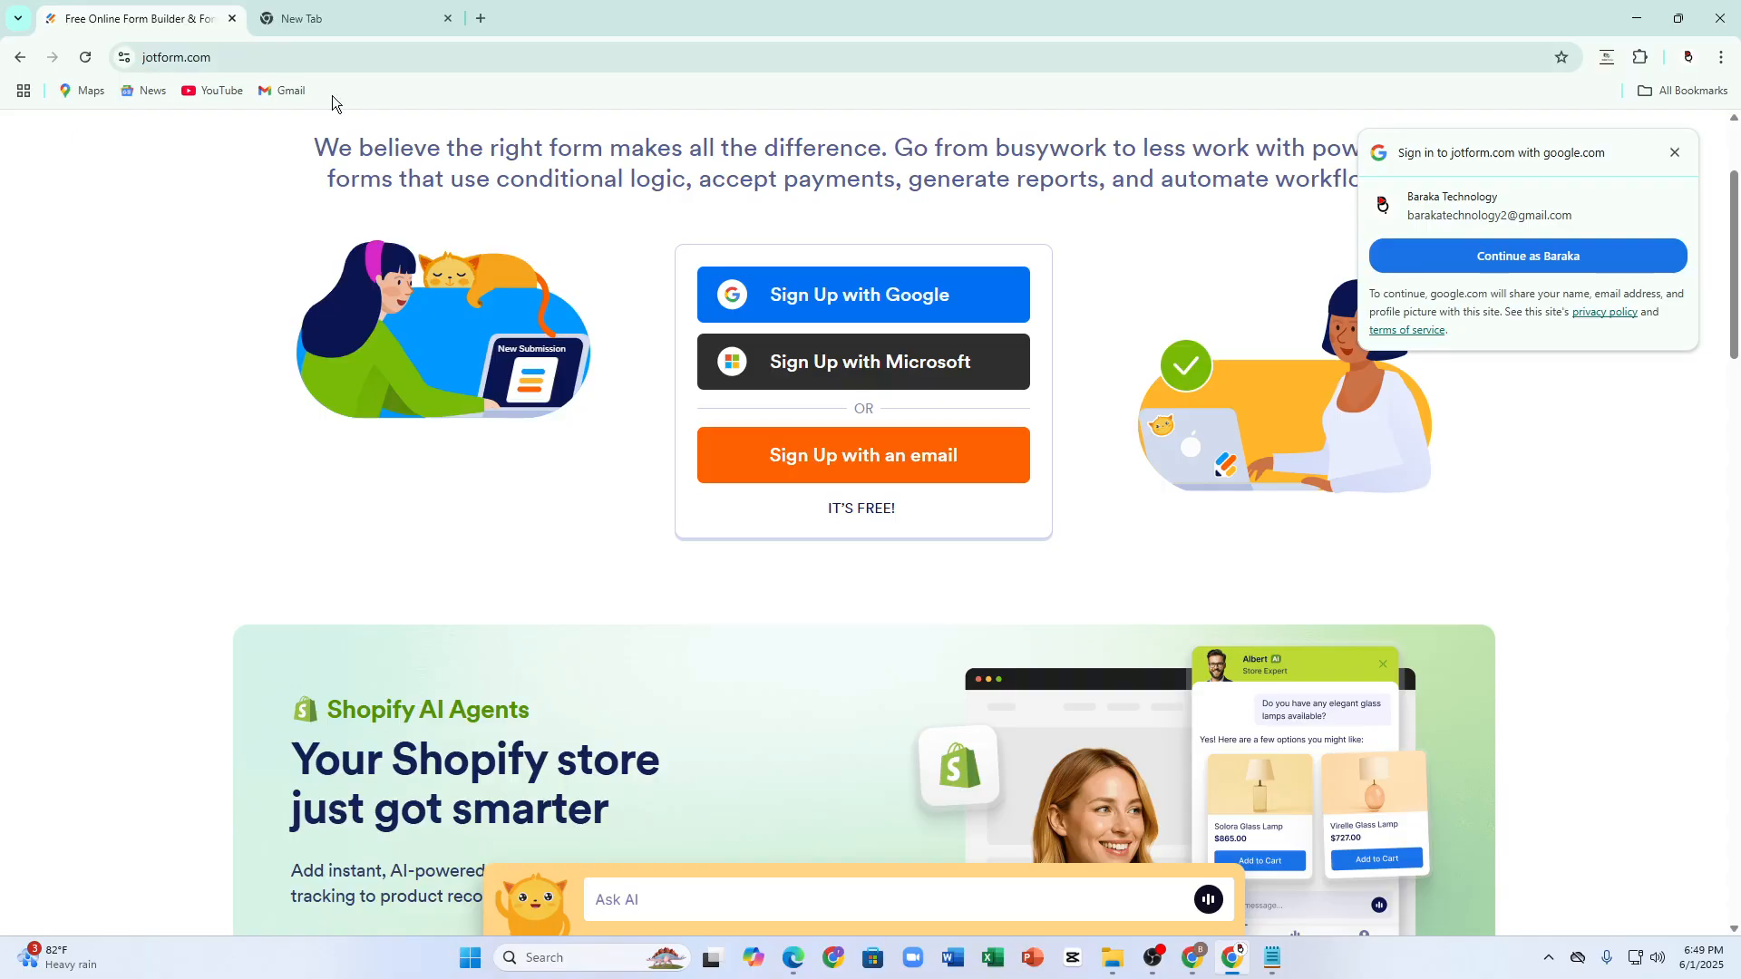
Step: Sign up to Jotform with the suggested Google account and agree to the terms, privacy and cookie policies
{"action": "left_click", "coordinate": [1400, 258]}
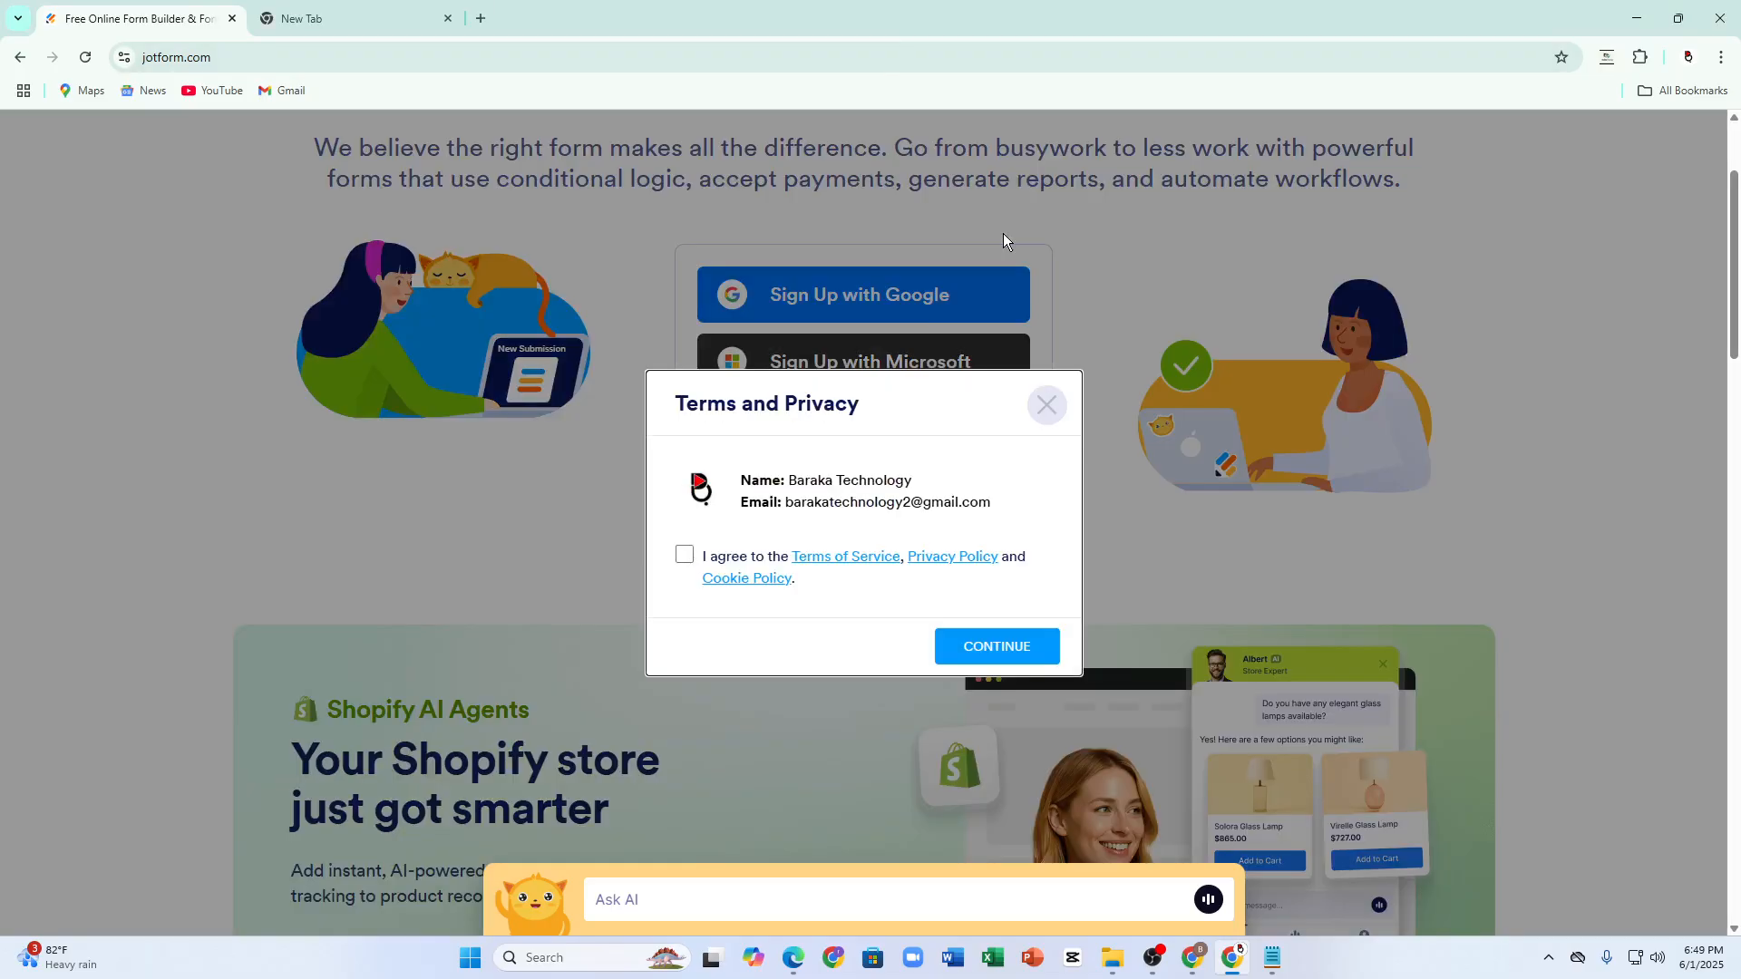
{"action": "left_click", "coordinate": [684, 556]}
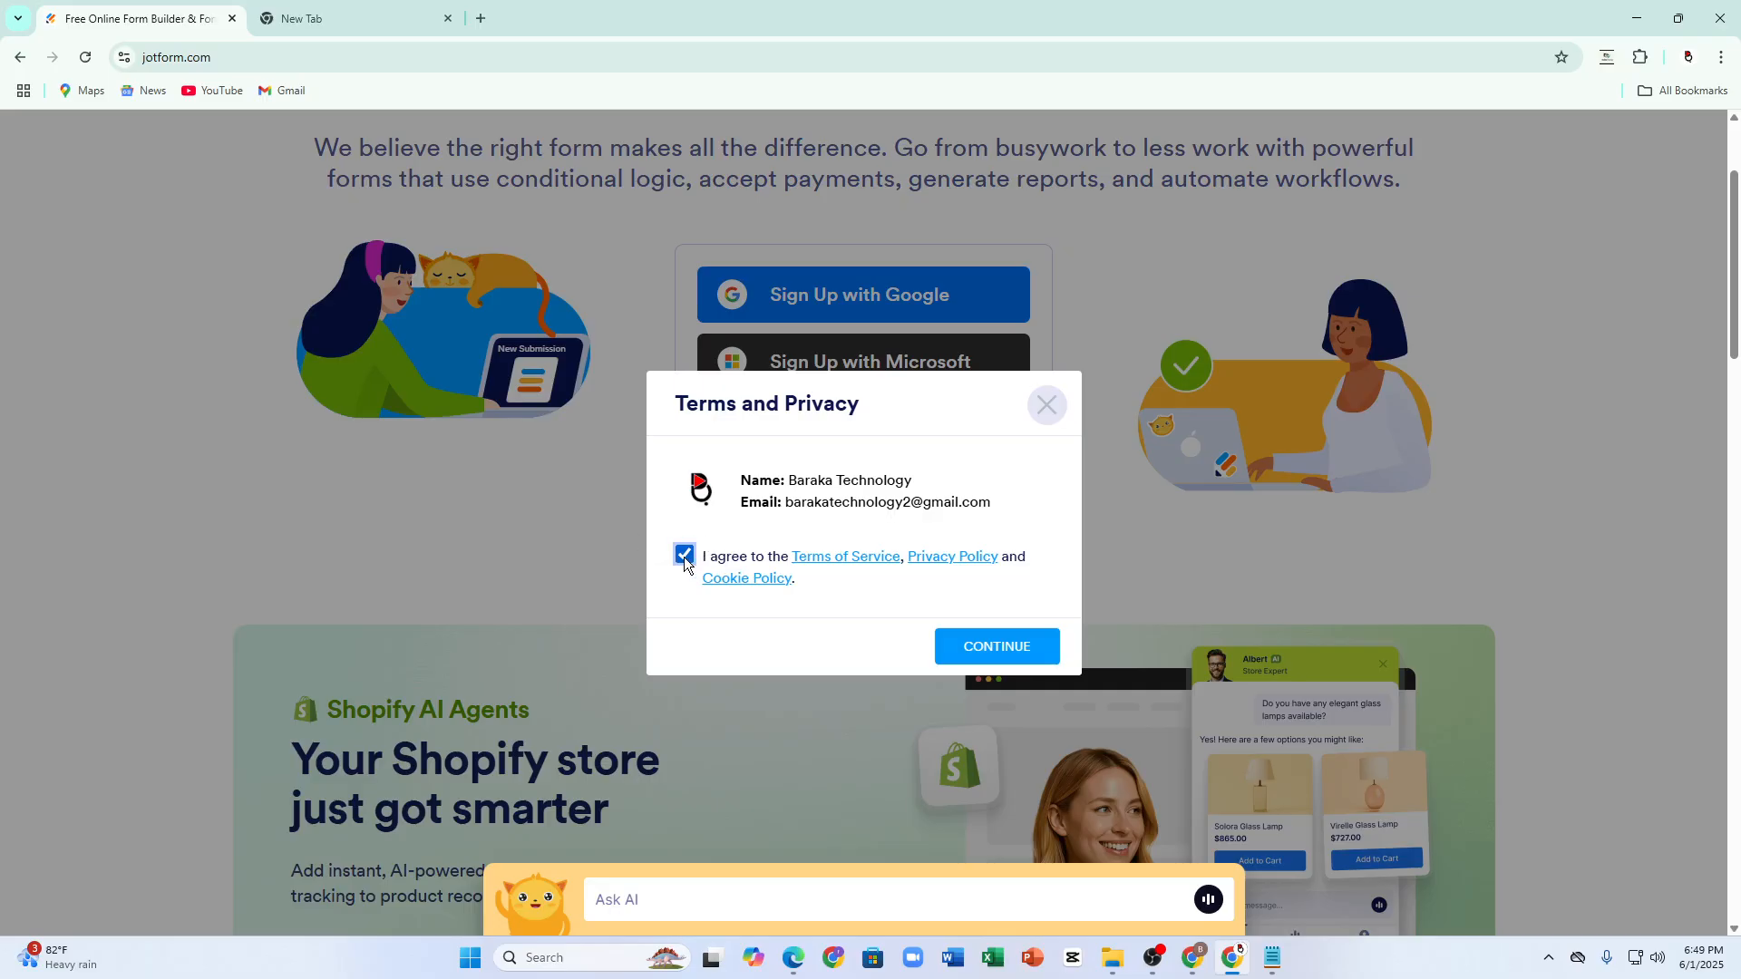
{"action": "left_click", "coordinate": [990, 667]}
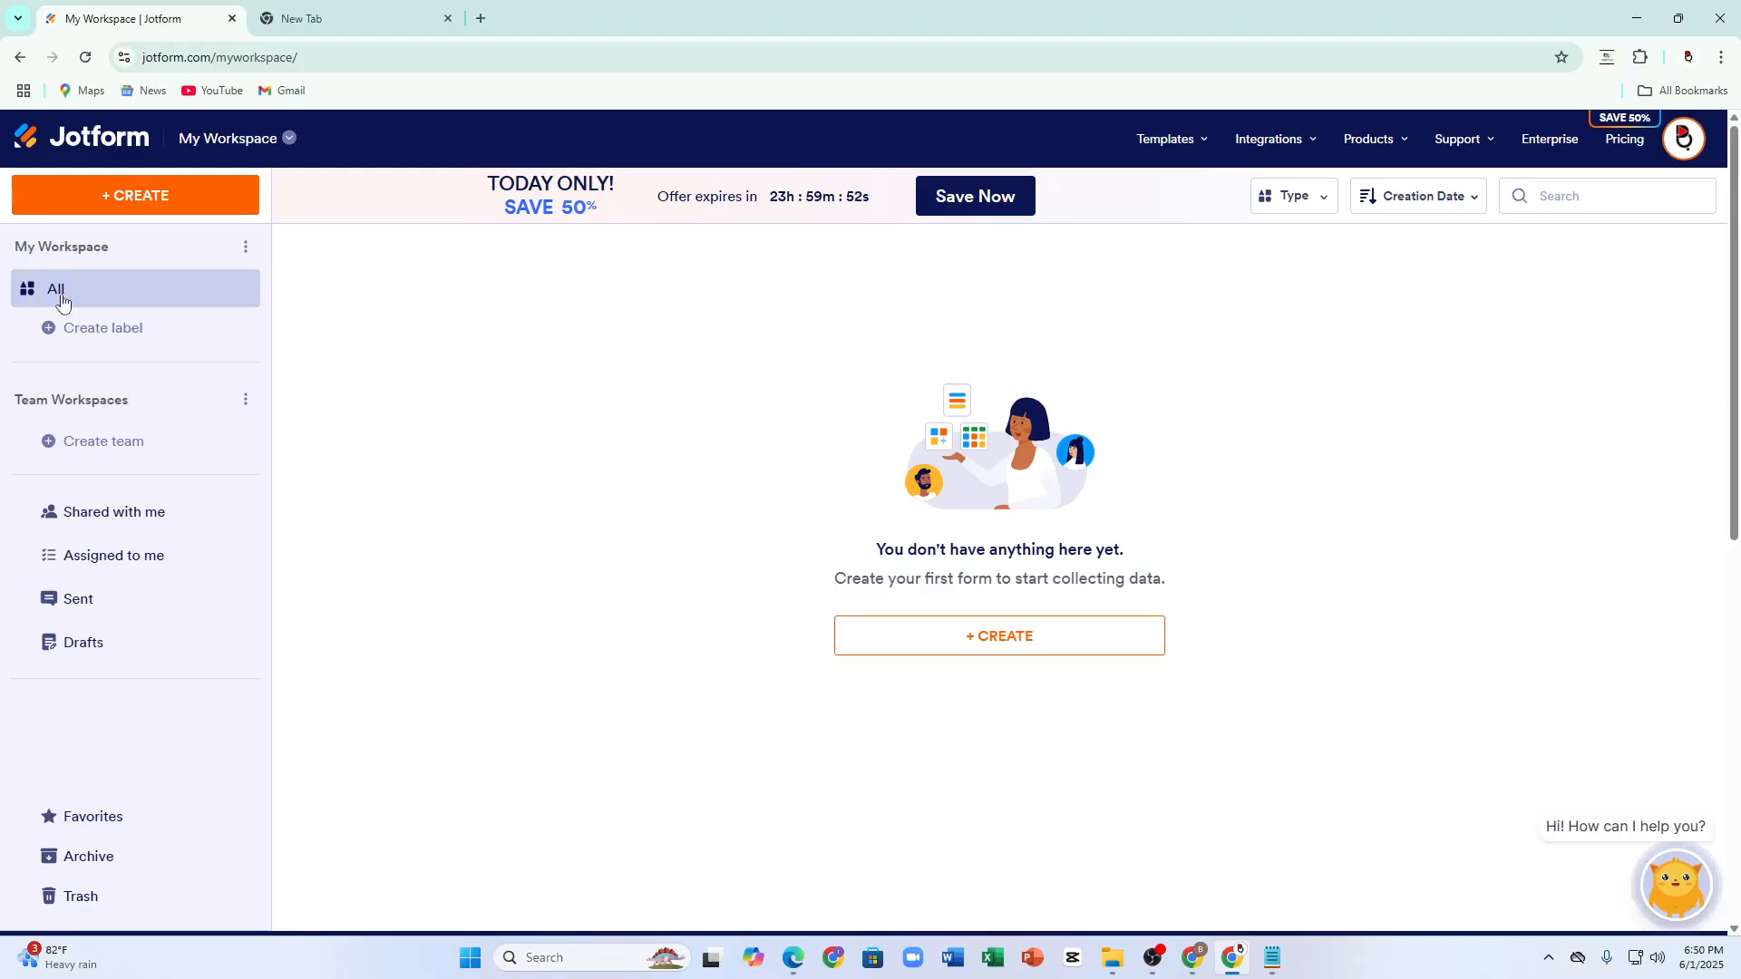
Step: Create a new form from the Product Order Form template
{"action": "left_click", "coordinate": [136, 201]}
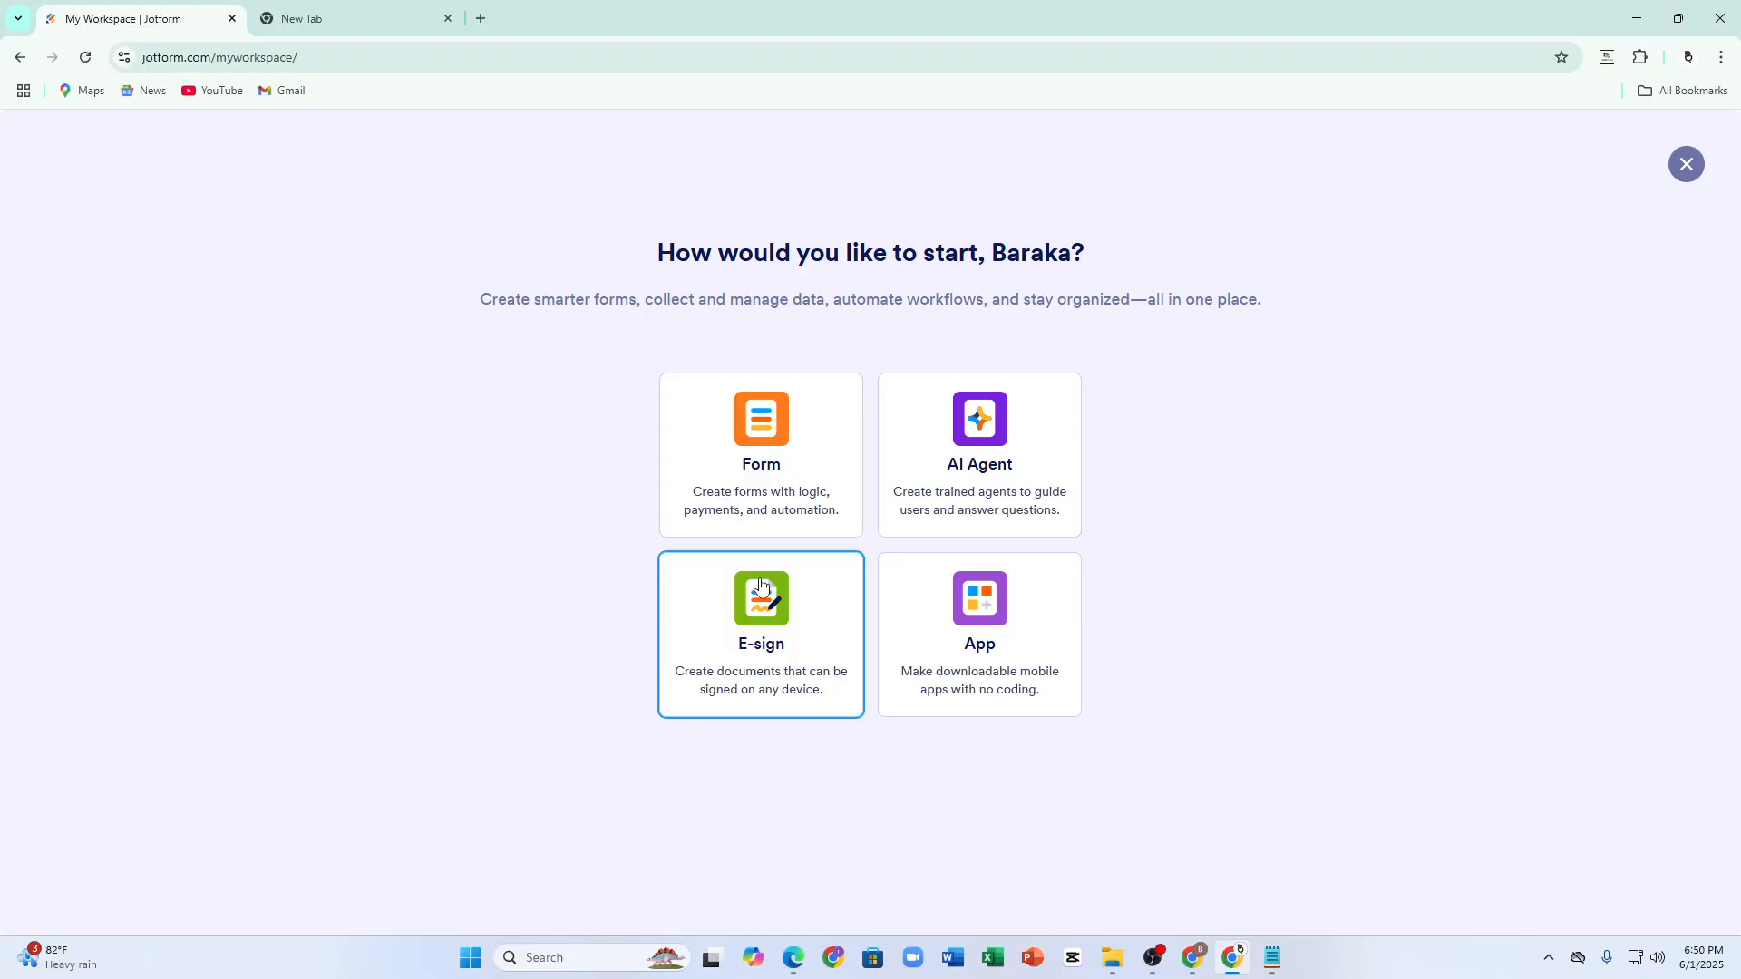
{"action": "left_click", "coordinate": [773, 435]}
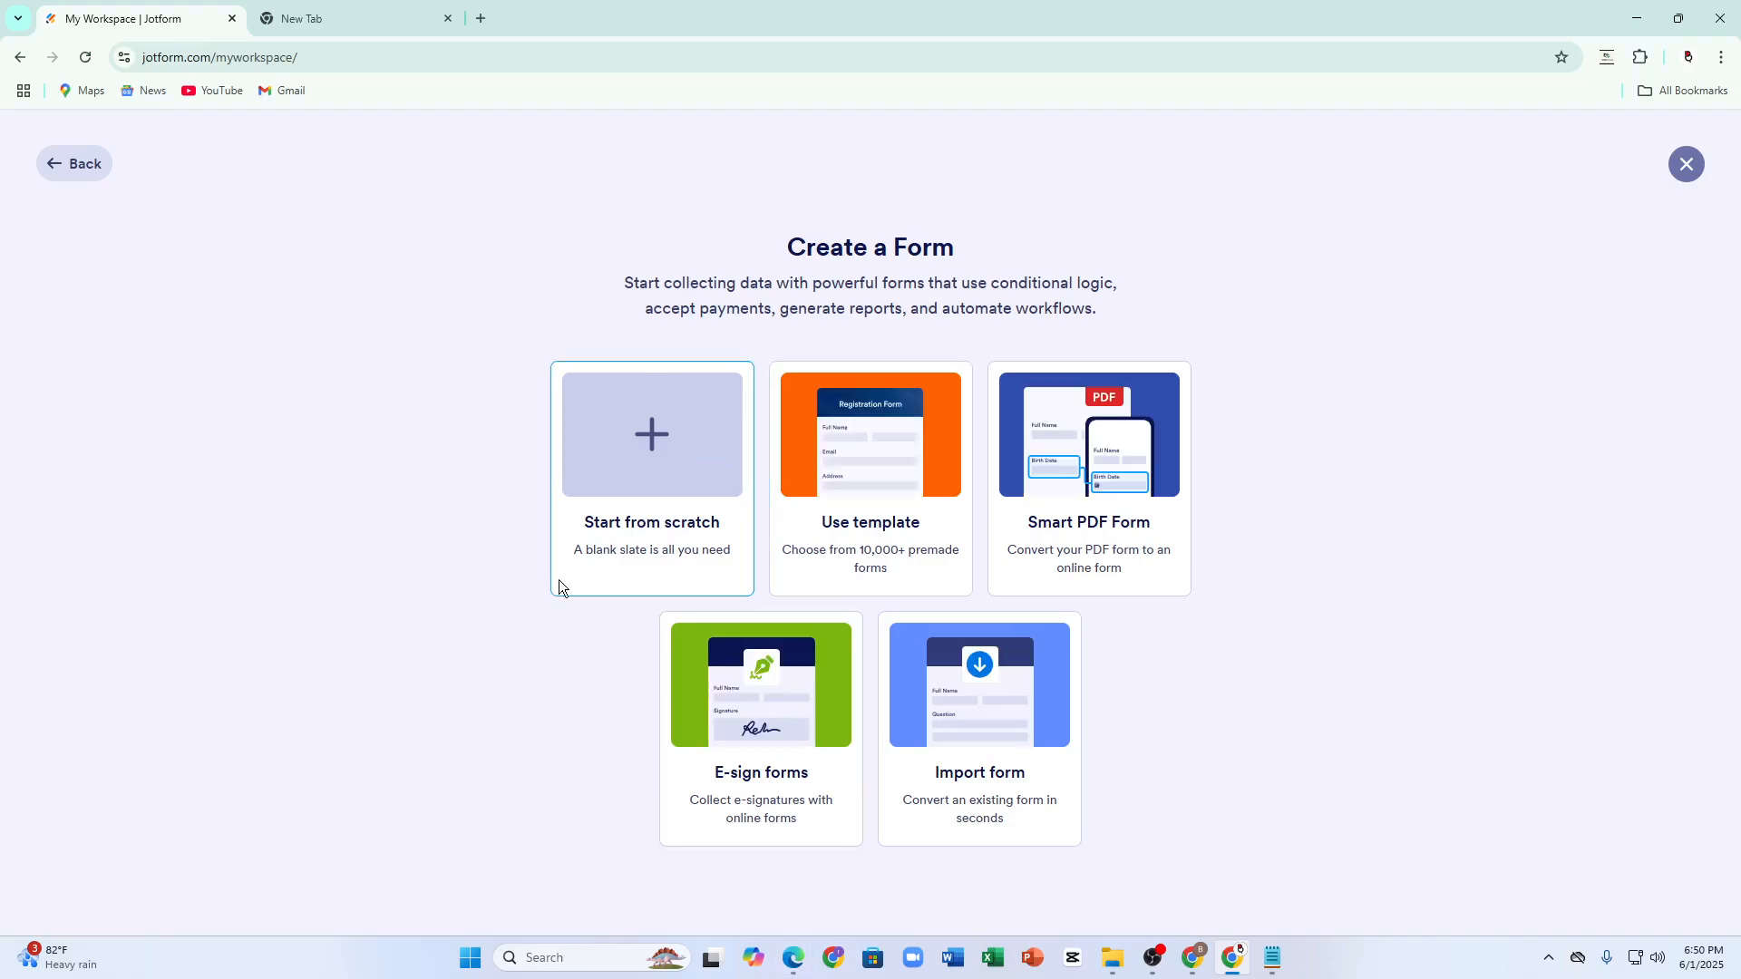
{"action": "left_click", "coordinate": [883, 545]}
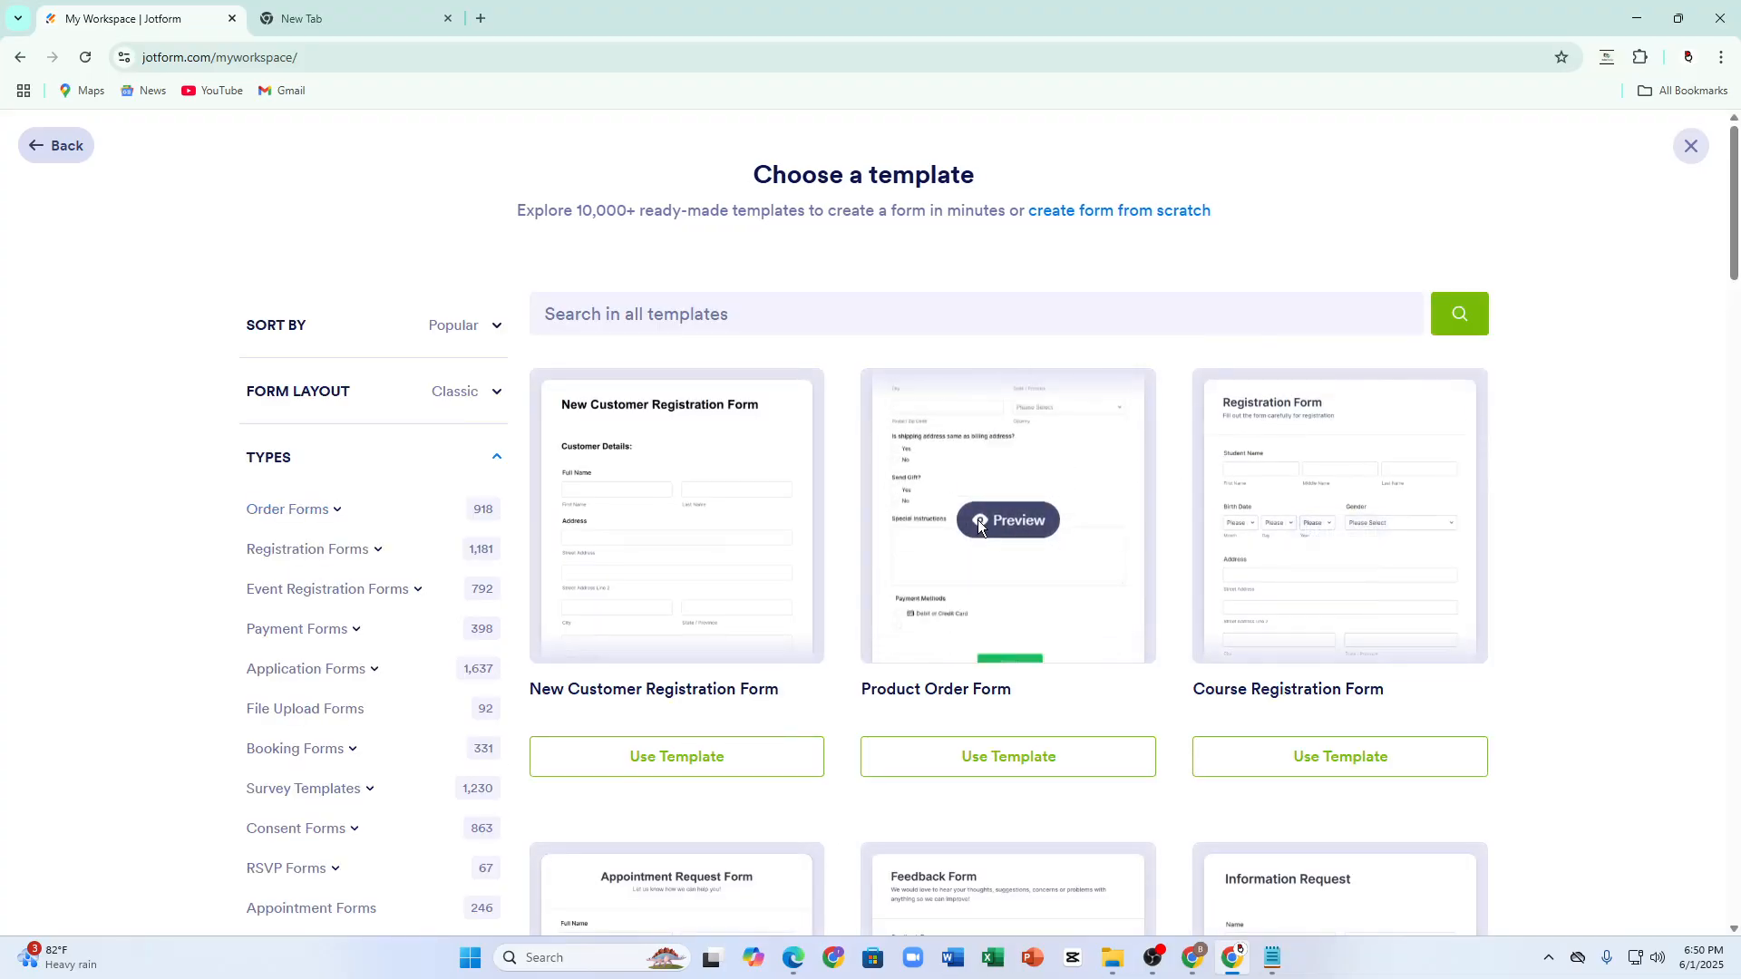
{"action": "left_click", "coordinate": [980, 521]}
{"action": "left_click", "coordinate": [1184, 490]}
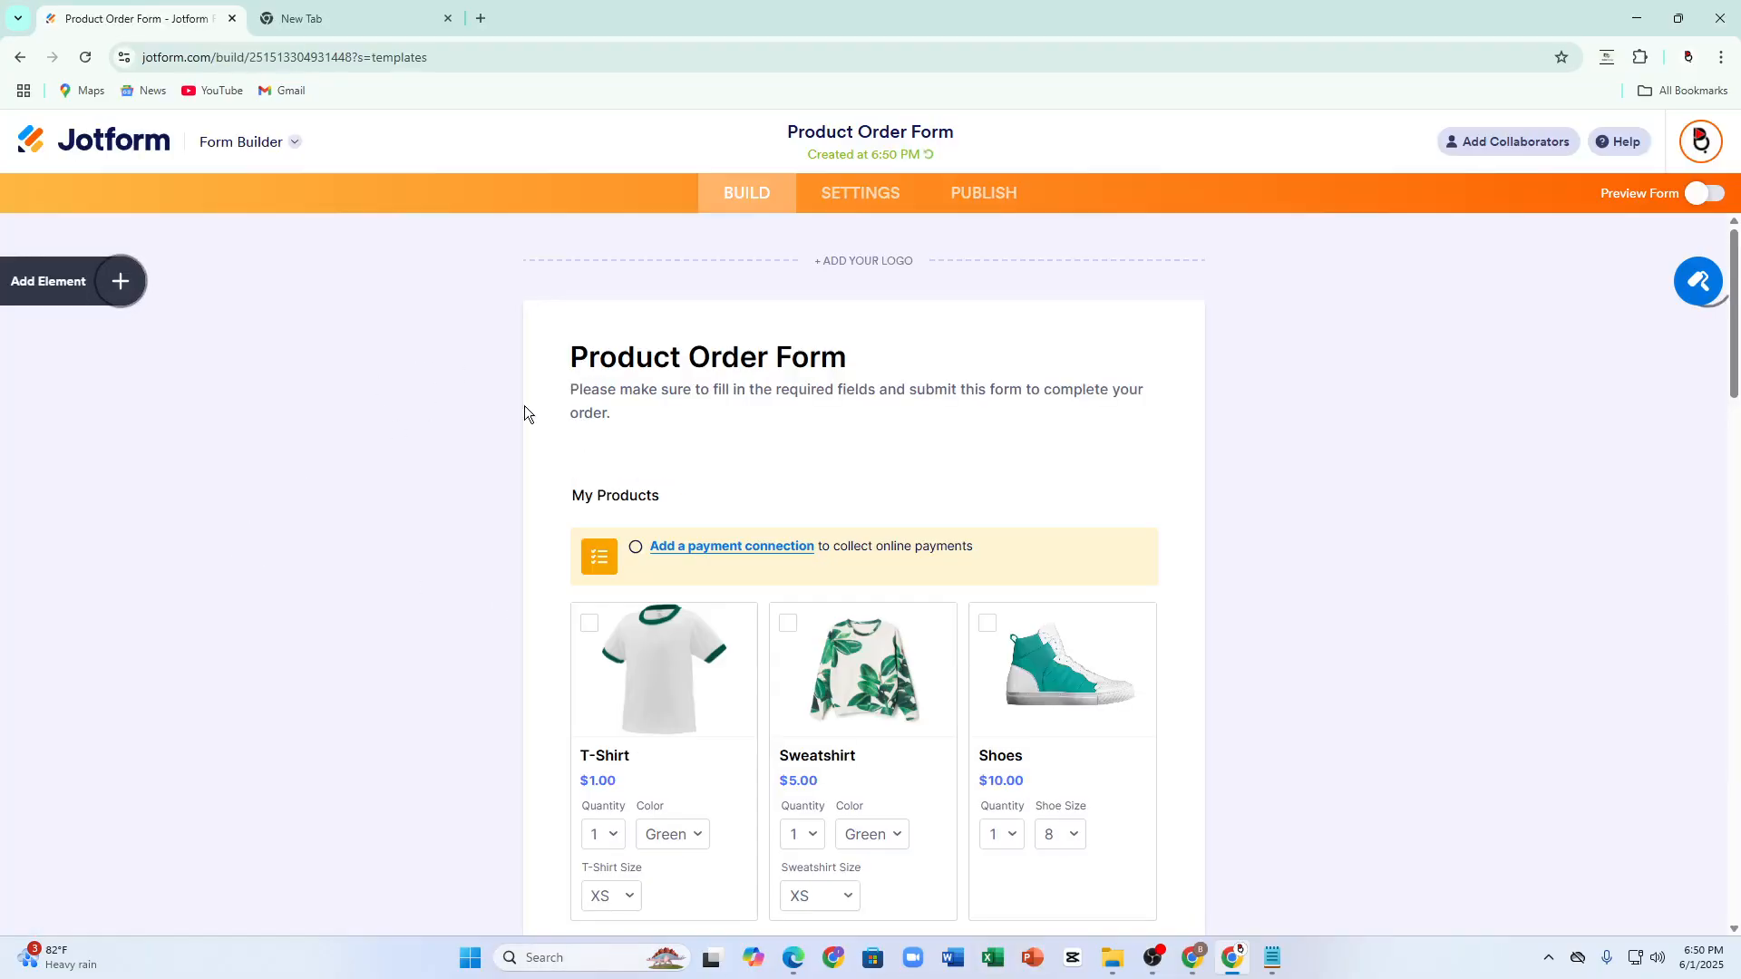
Step: Rename the Shoes product in the My Products list to "uiio"
{"action": "scroll", "coordinate": [907, 544], "scroll_direction": "down", "scroll_amount": 6}
{"action": "scroll", "coordinate": [851, 628], "scroll_direction": "up", "scroll_amount": 2}
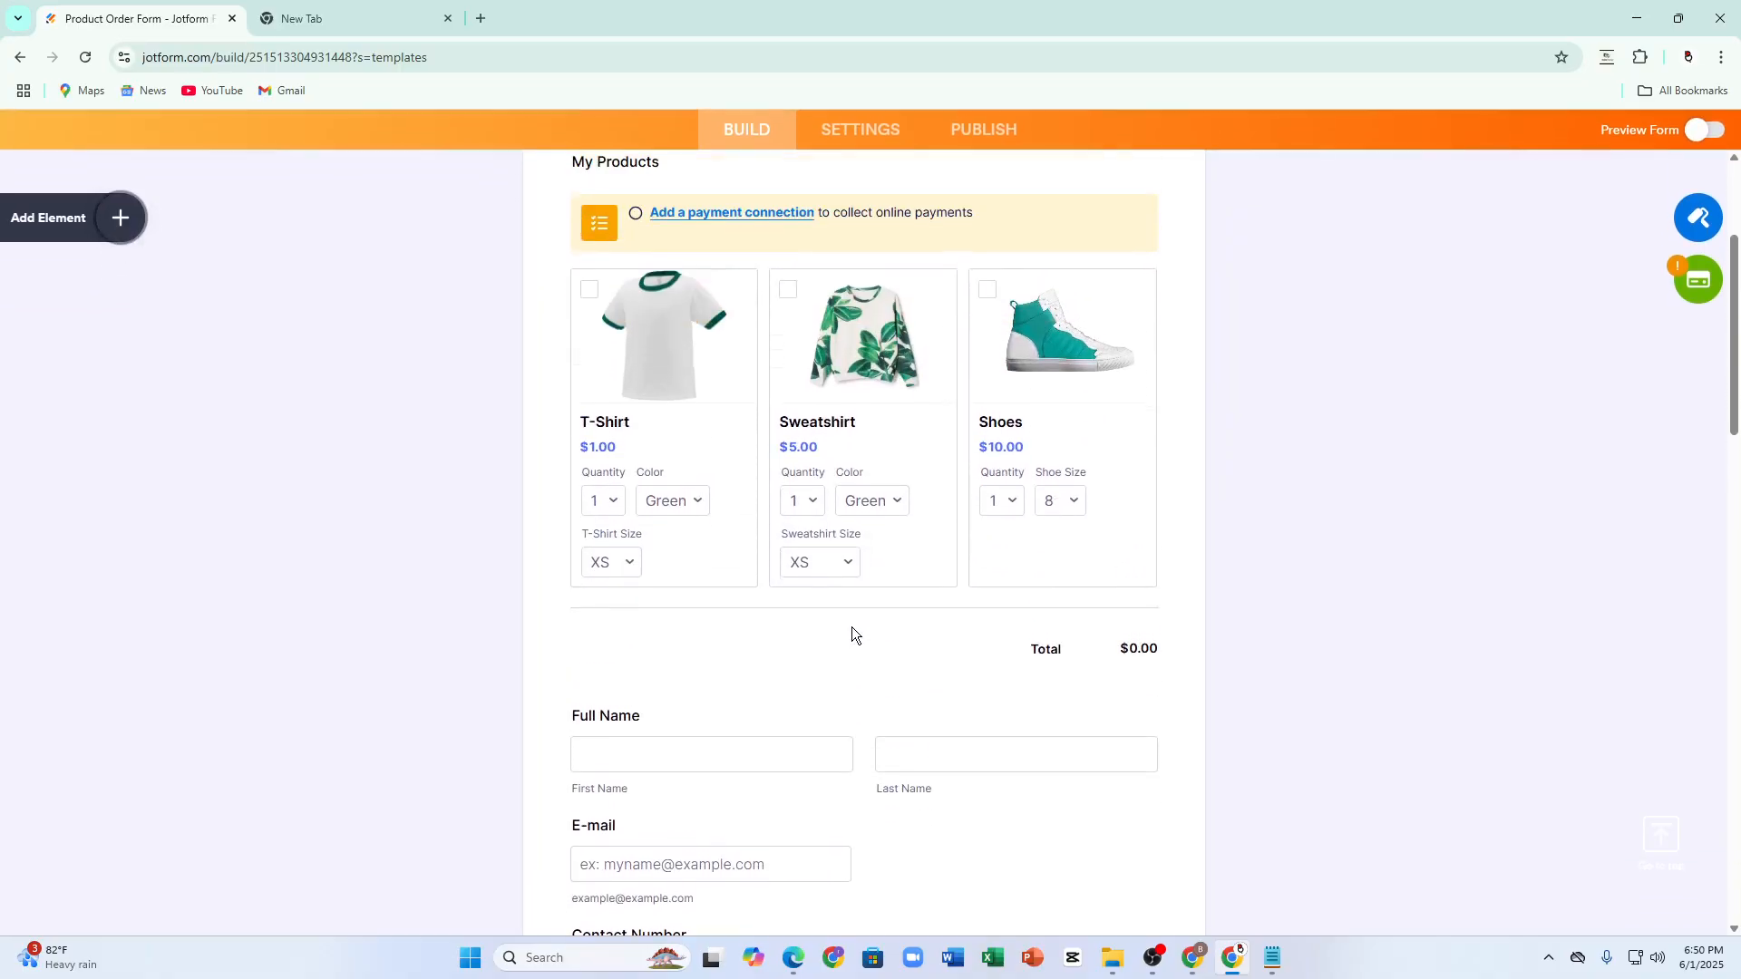
{"action": "scroll", "coordinate": [907, 581], "scroll_direction": "up", "scroll_amount": 4}
{"action": "left_click", "coordinate": [887, 700]}
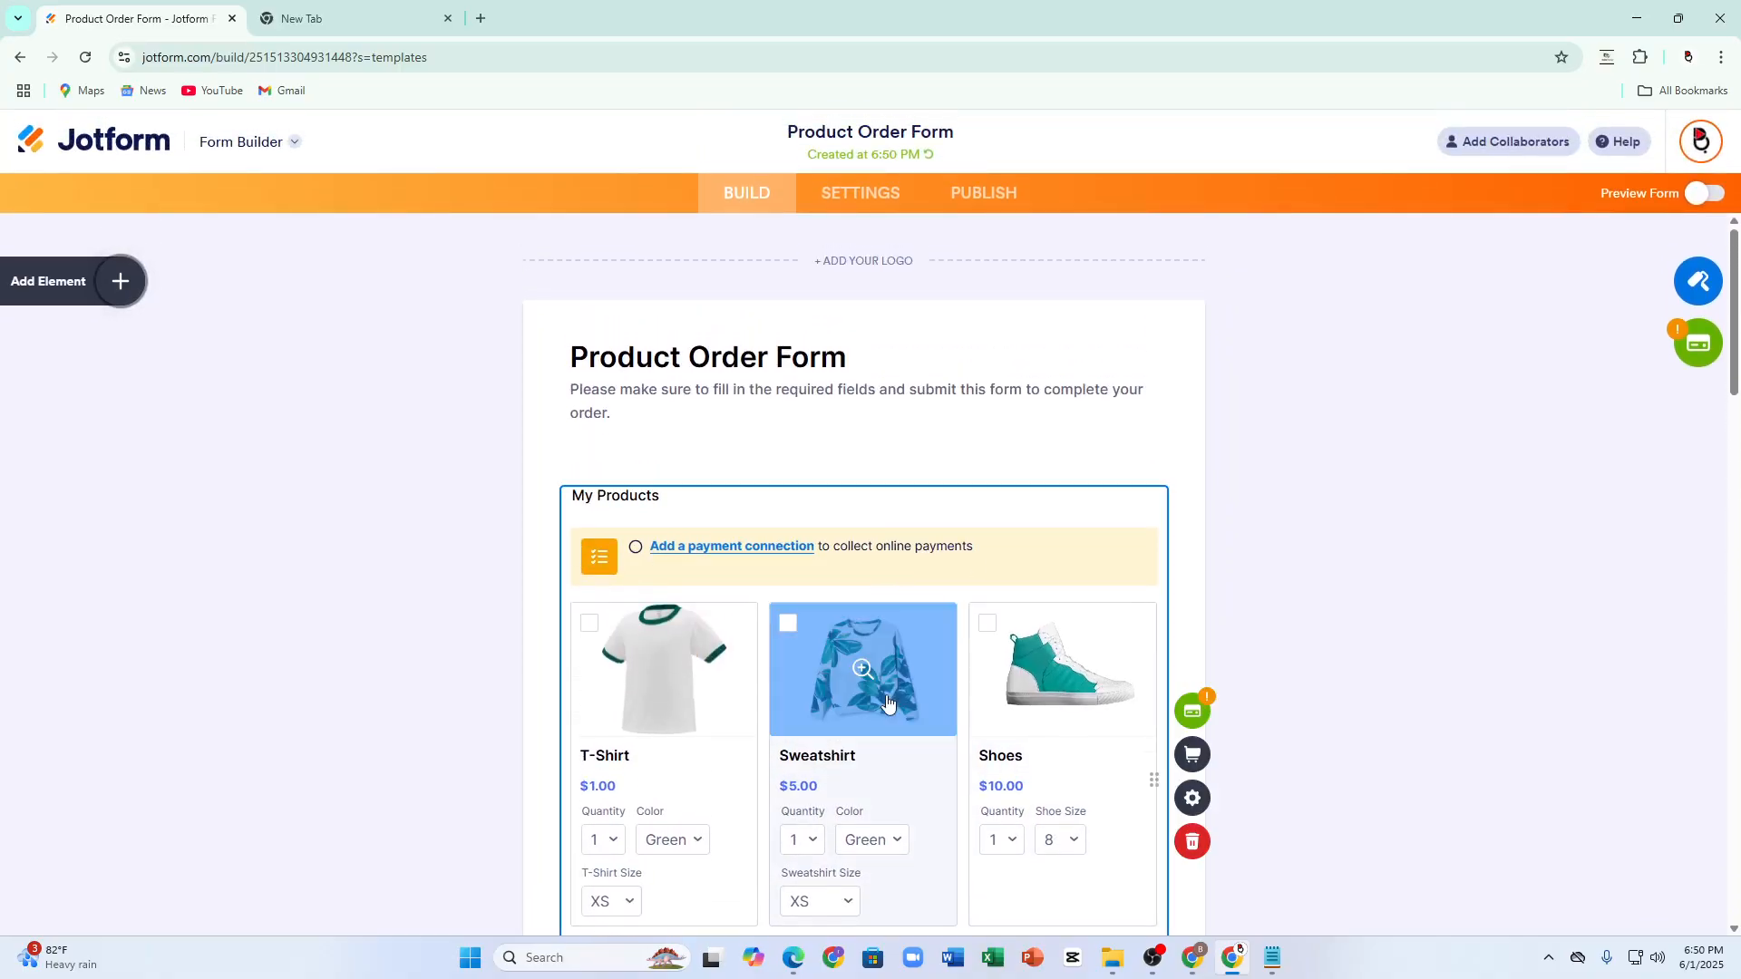
{"action": "scroll", "coordinate": [1016, 734], "scroll_direction": "down", "scroll_amount": 2}
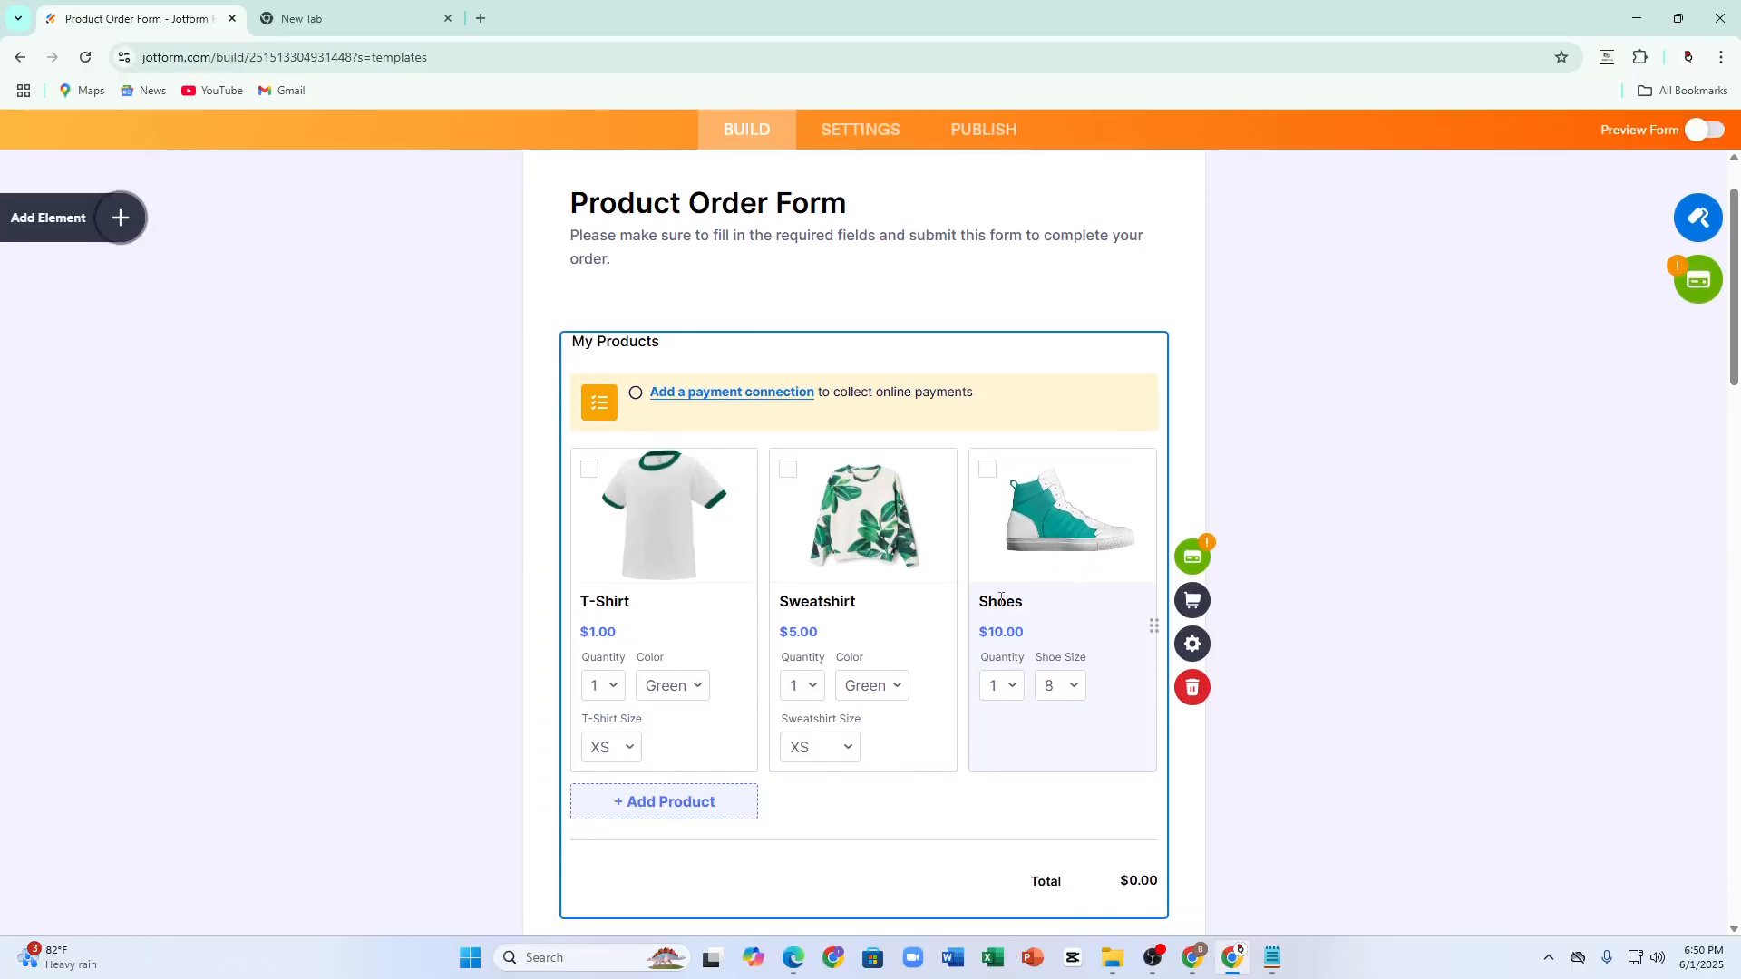
{"action": "double_click", "coordinate": [1001, 601]}
{"action": "key", "text": "BackSpace"}
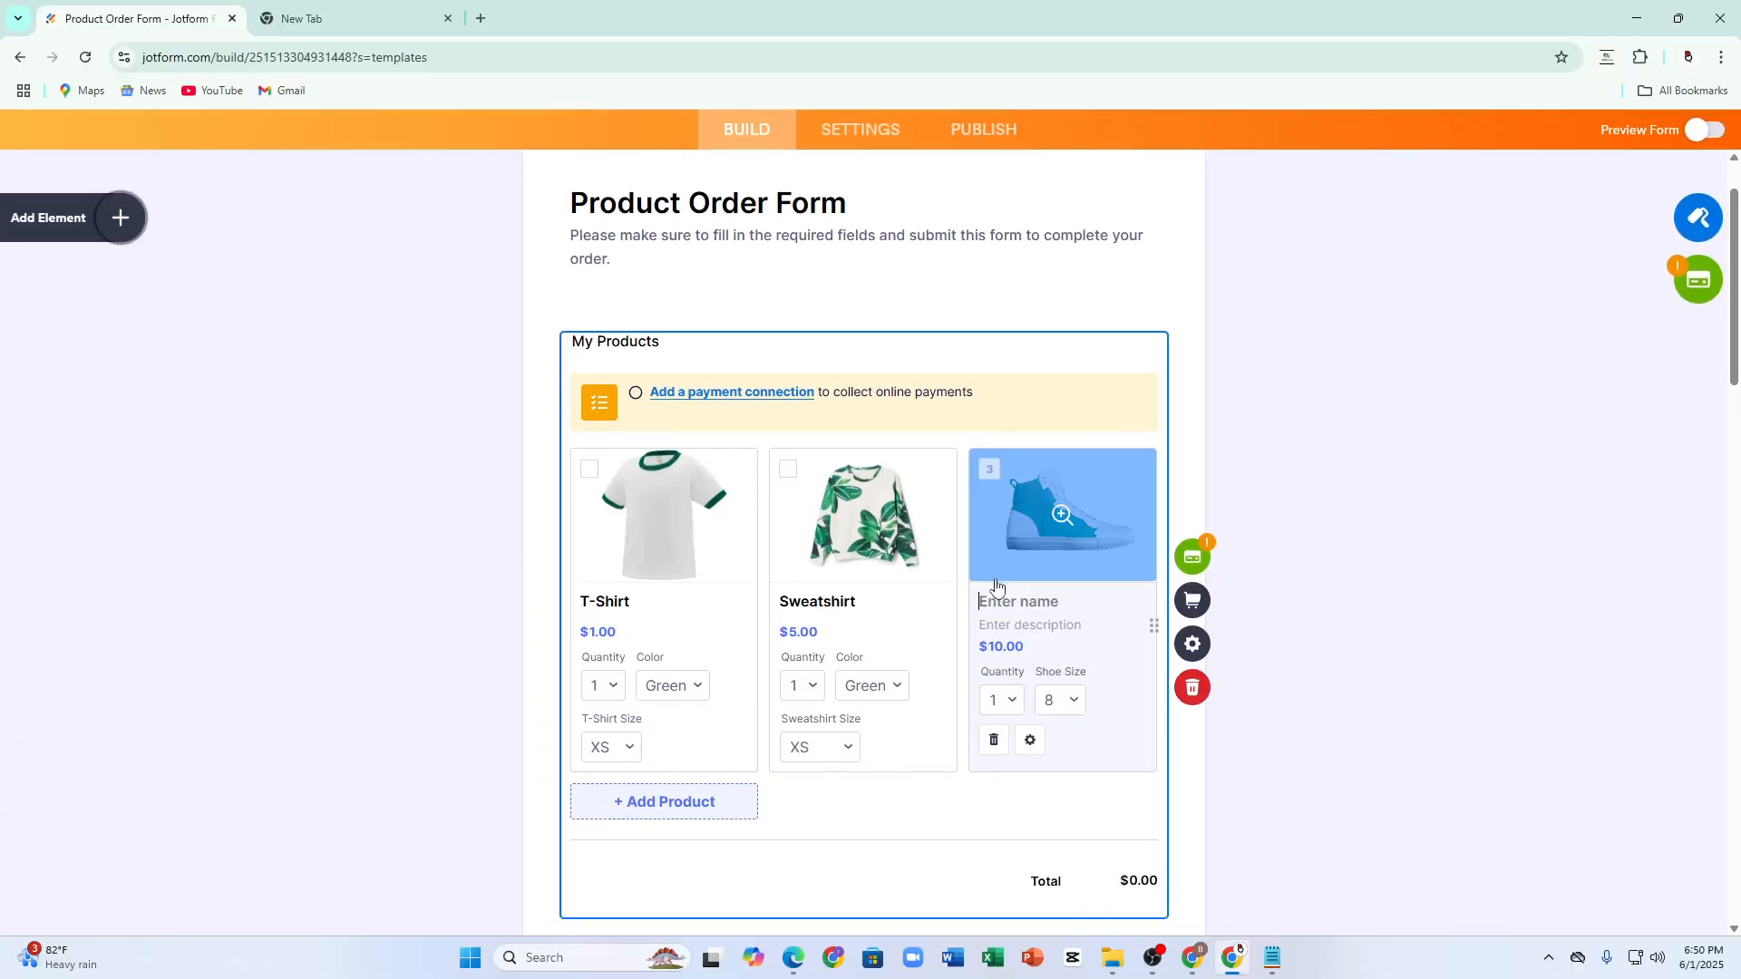
{"action": "type", "text": "uiio"}
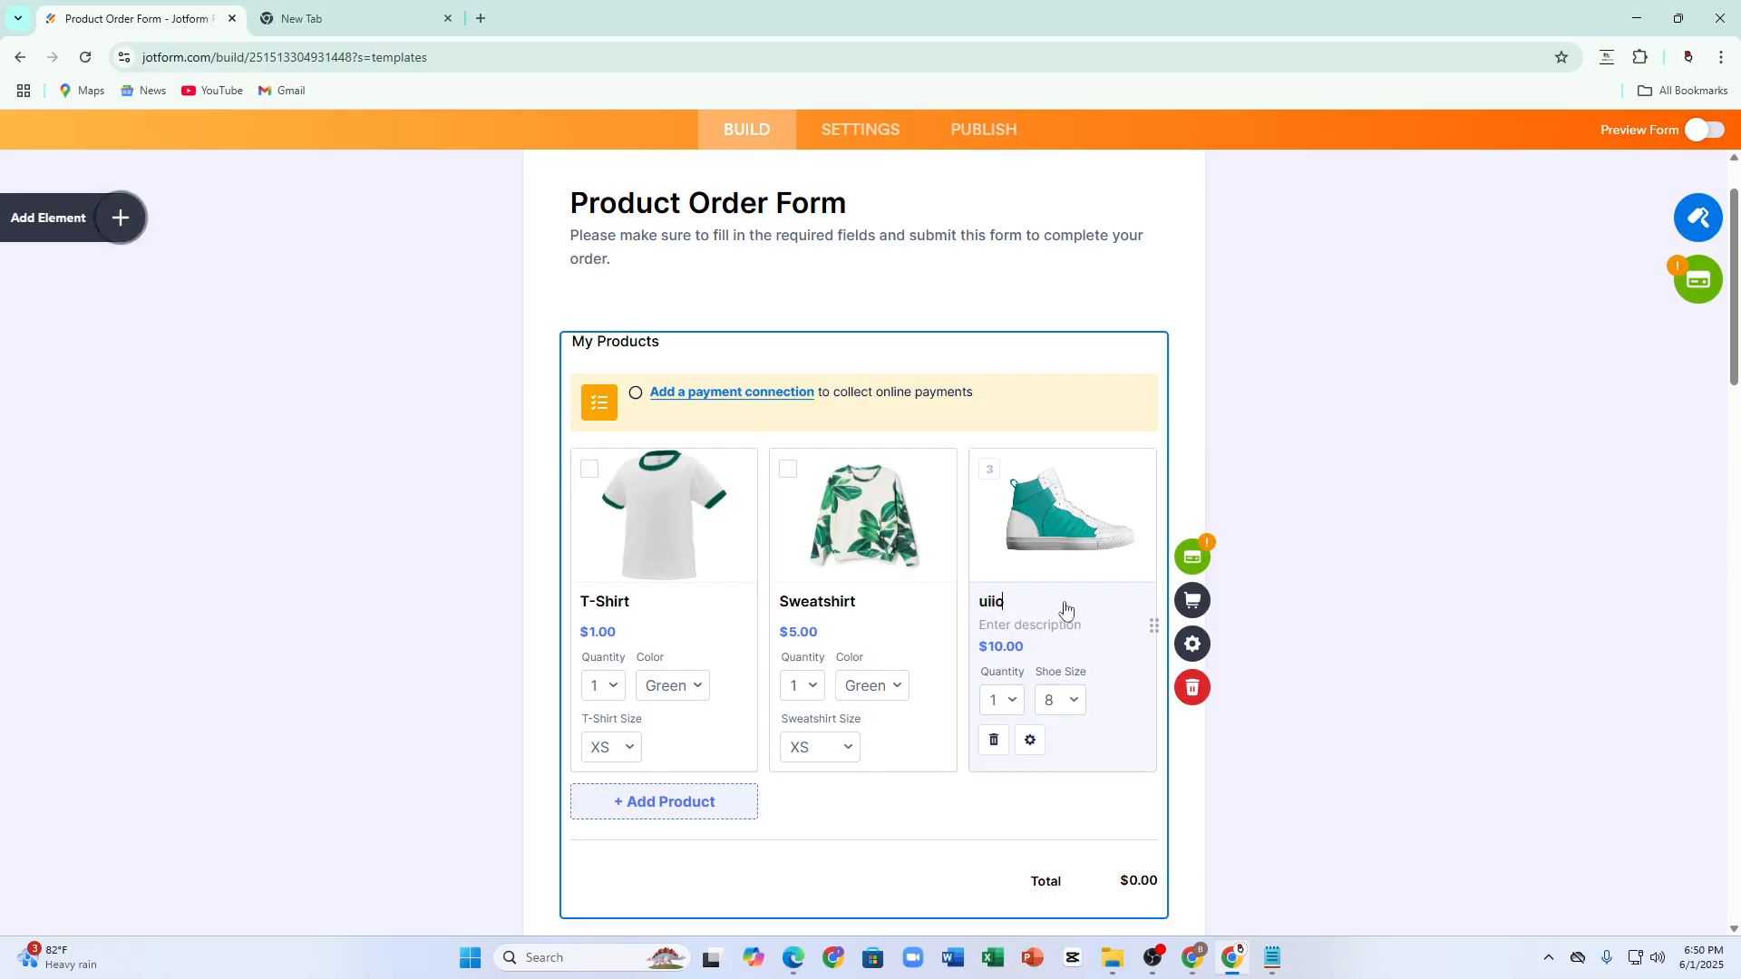
Step: Start a new product from the product list settings, review its basic options and close them without entering anything
{"action": "left_click", "coordinate": [1054, 517]}
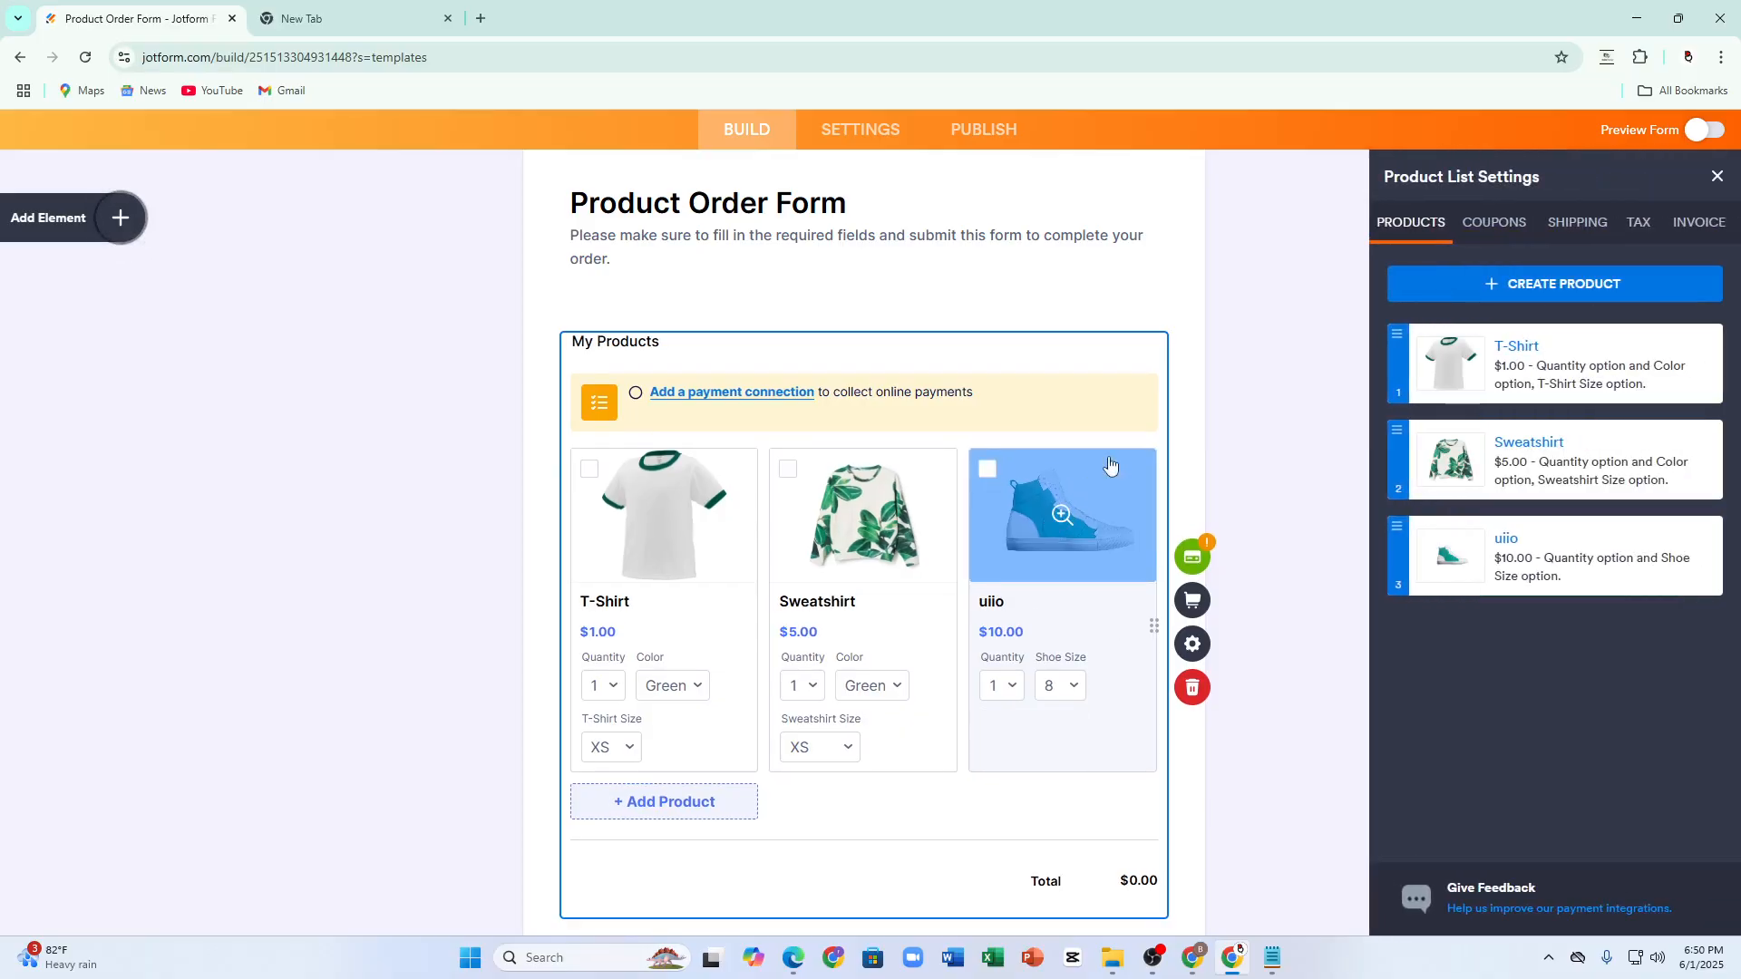
{"action": "left_click", "coordinate": [1444, 284]}
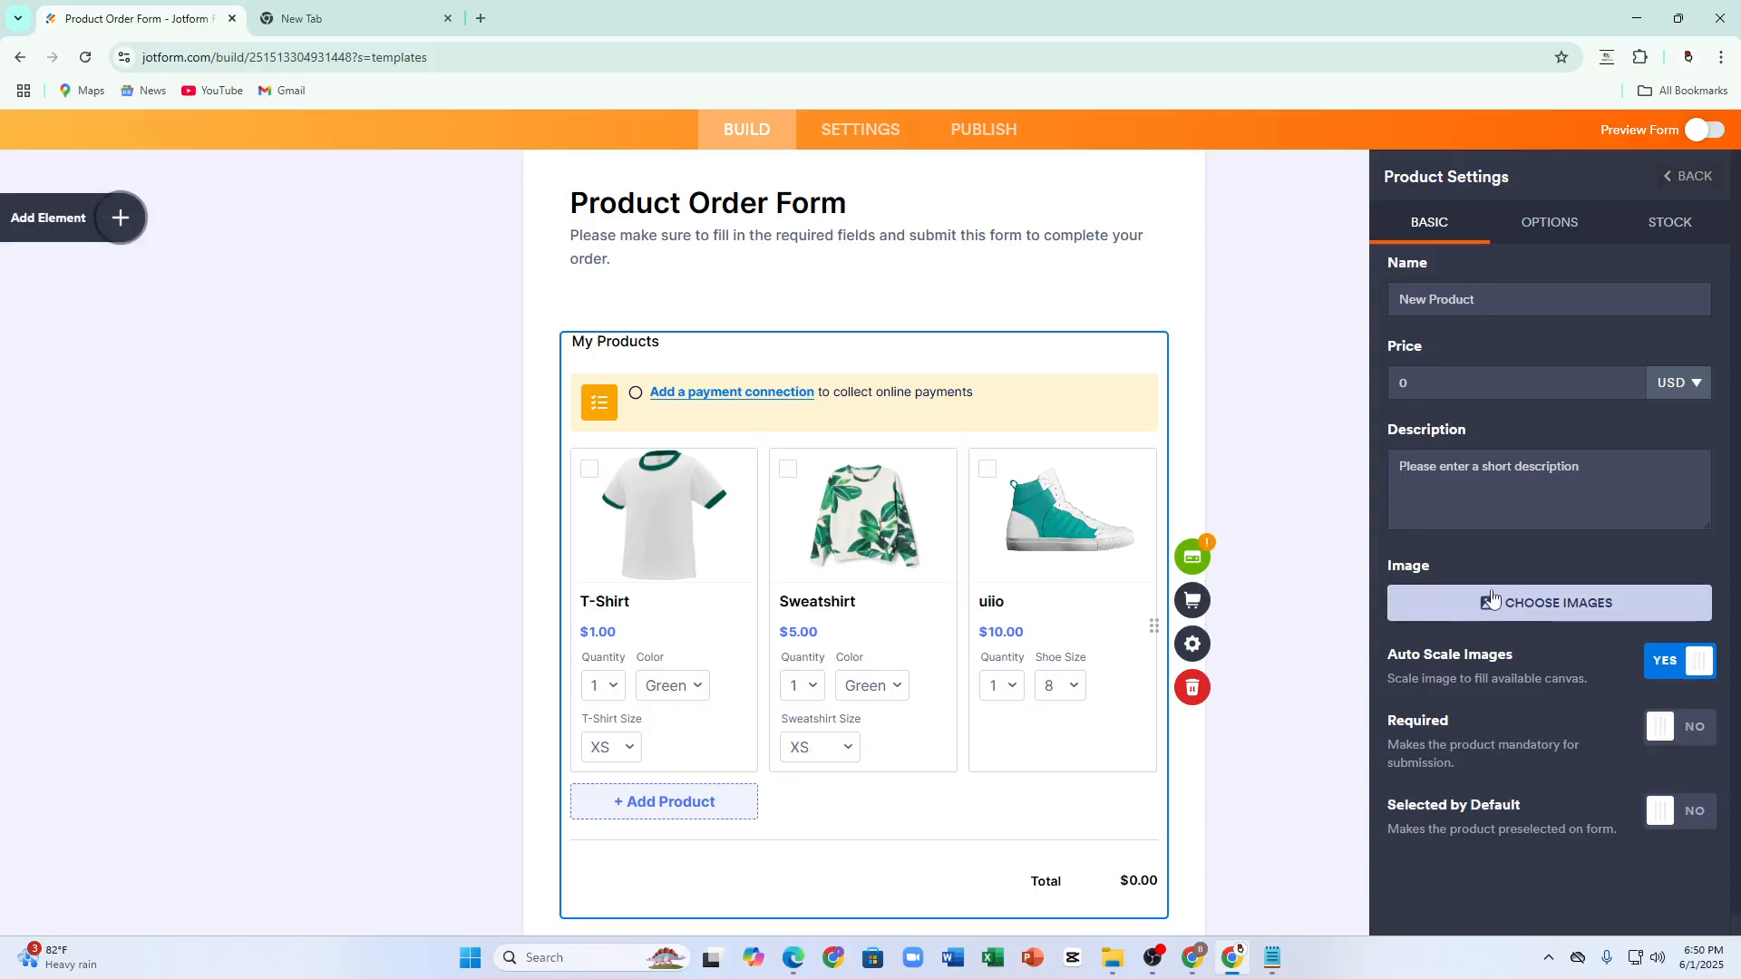
{"action": "scroll", "coordinate": [1432, 603], "scroll_direction": "down", "scroll_amount": 1}
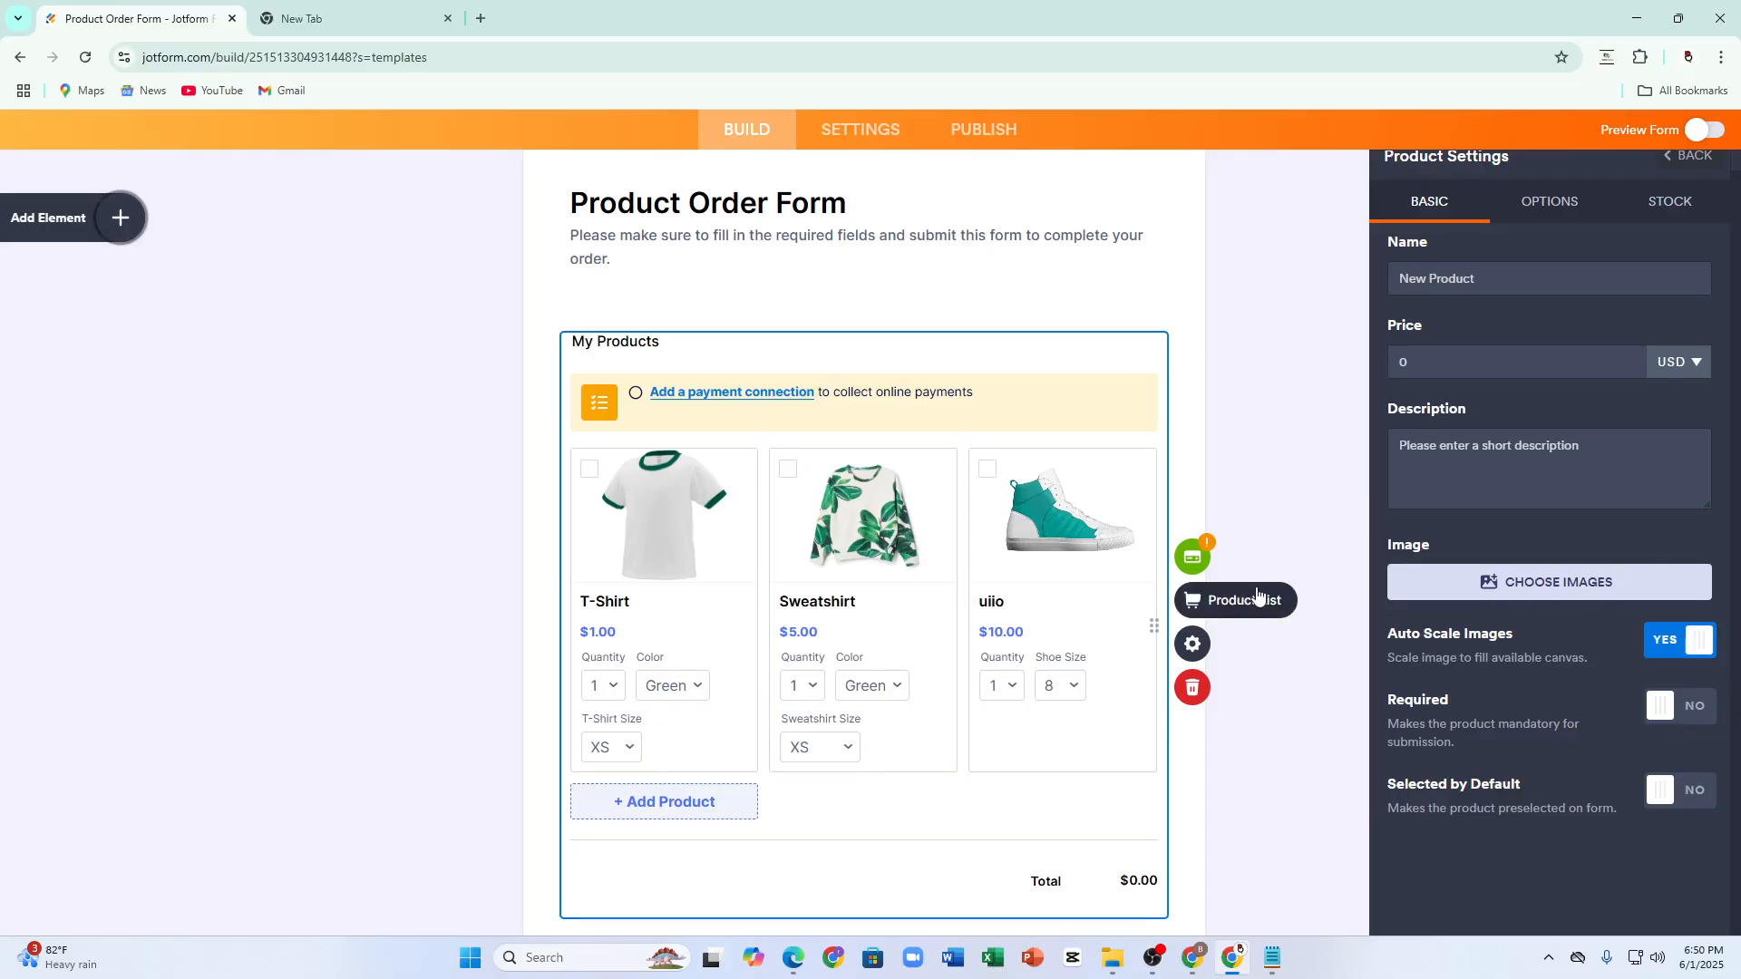
{"action": "left_click", "coordinate": [1313, 500]}
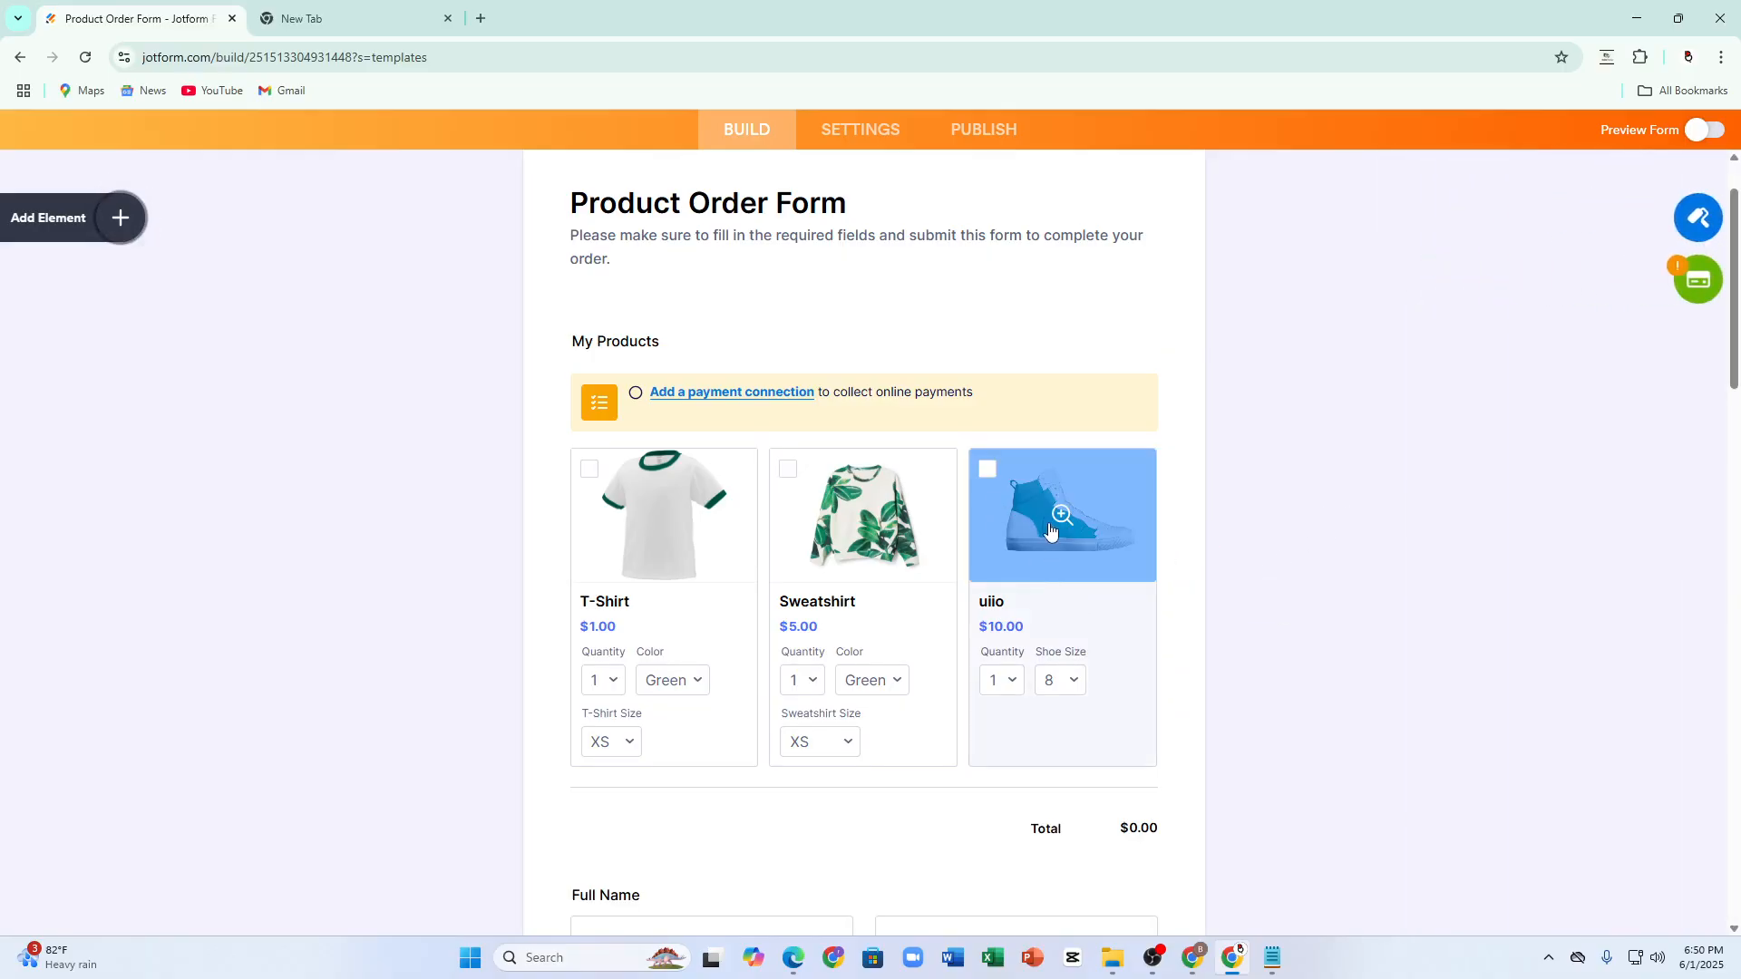
Step: Delete the My Products field from the form, undo the deletion and dismiss the notification
{"action": "left_click", "coordinate": [1076, 598]}
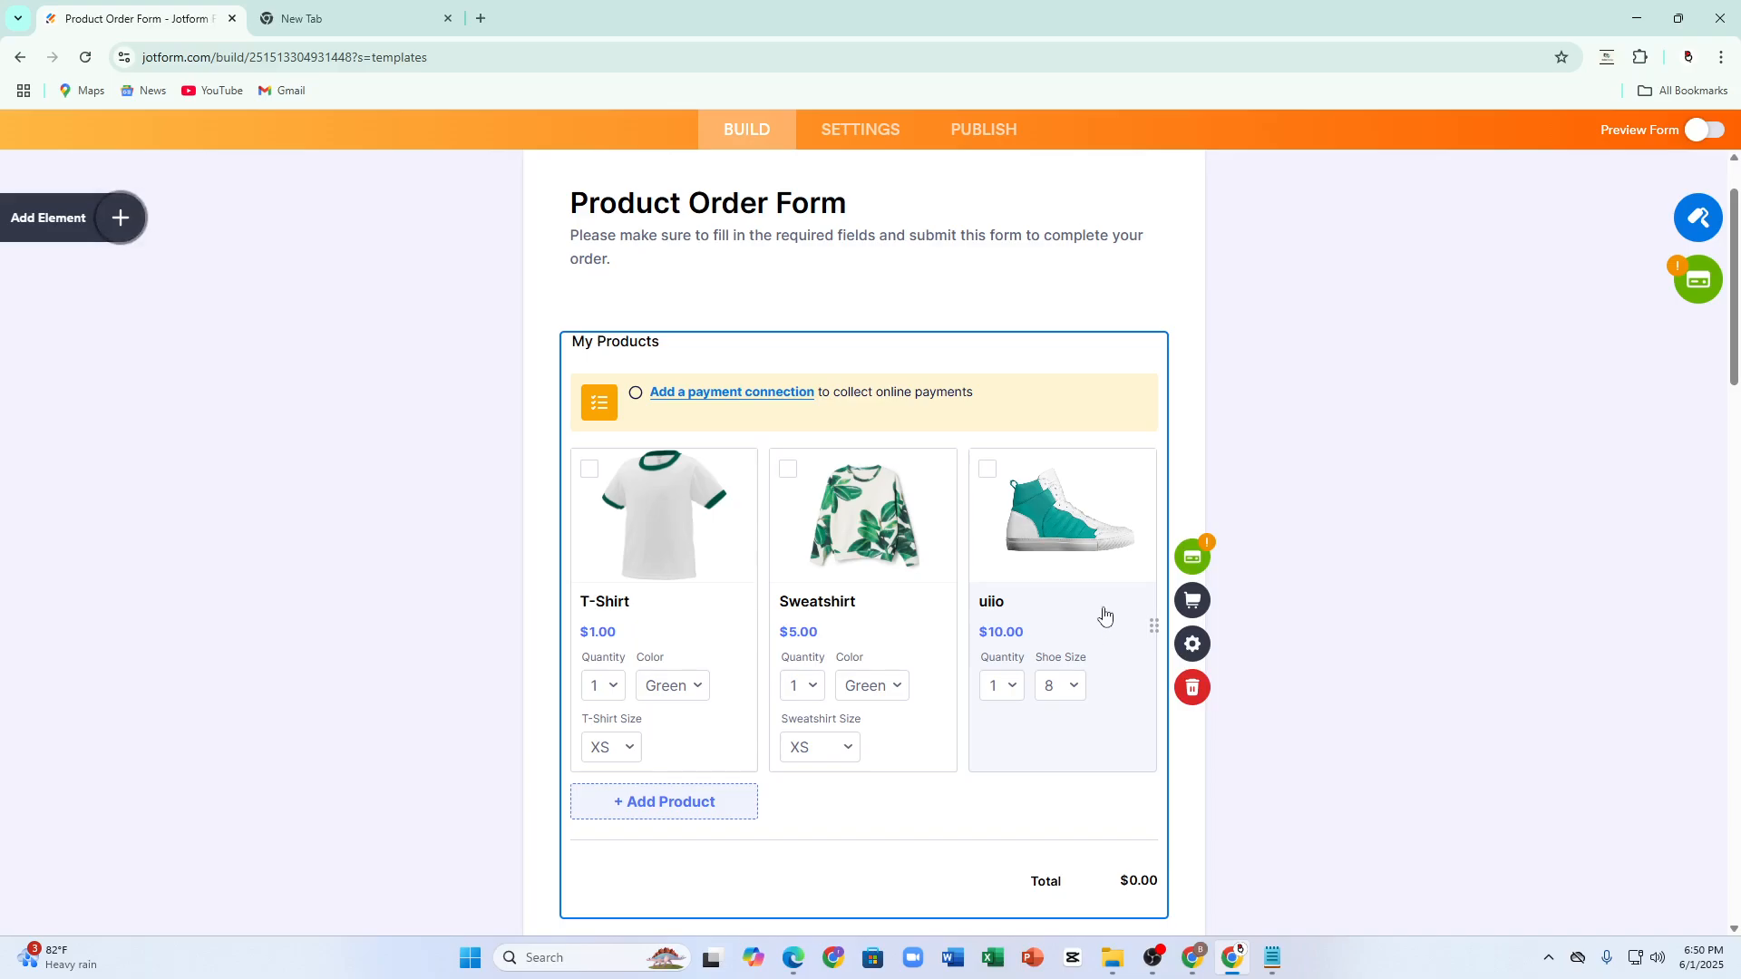
{"action": "right_click", "coordinate": [1108, 612]}
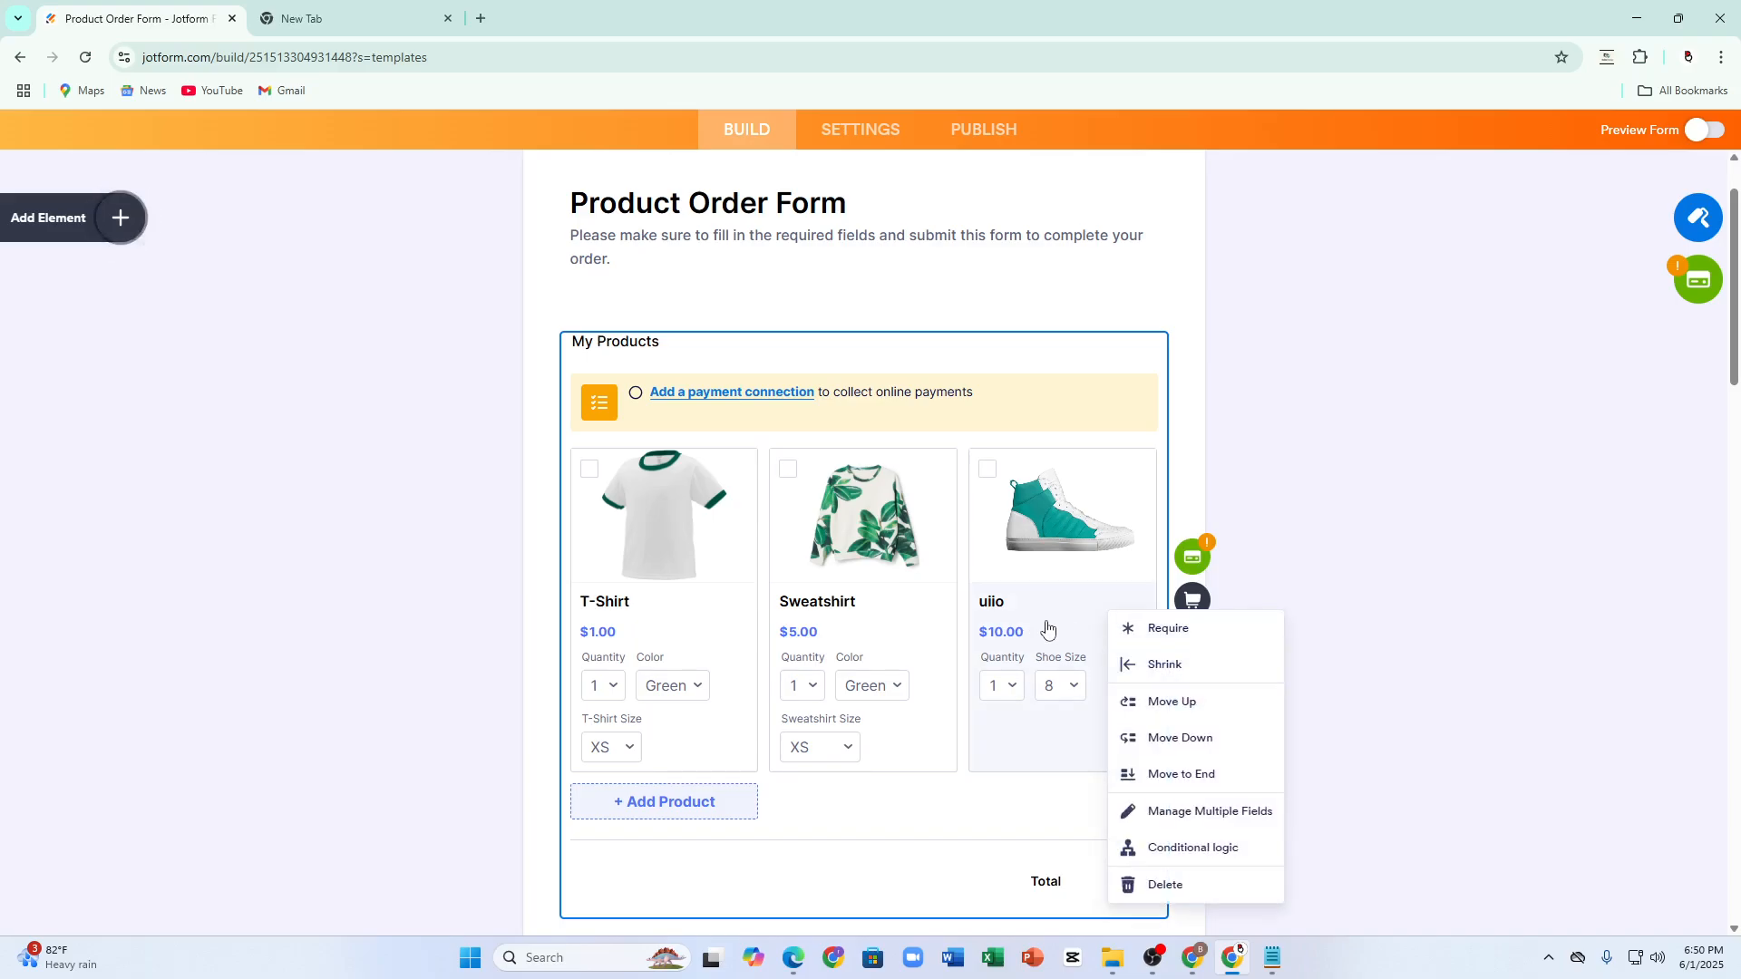
{"action": "left_click", "coordinate": [1169, 886]}
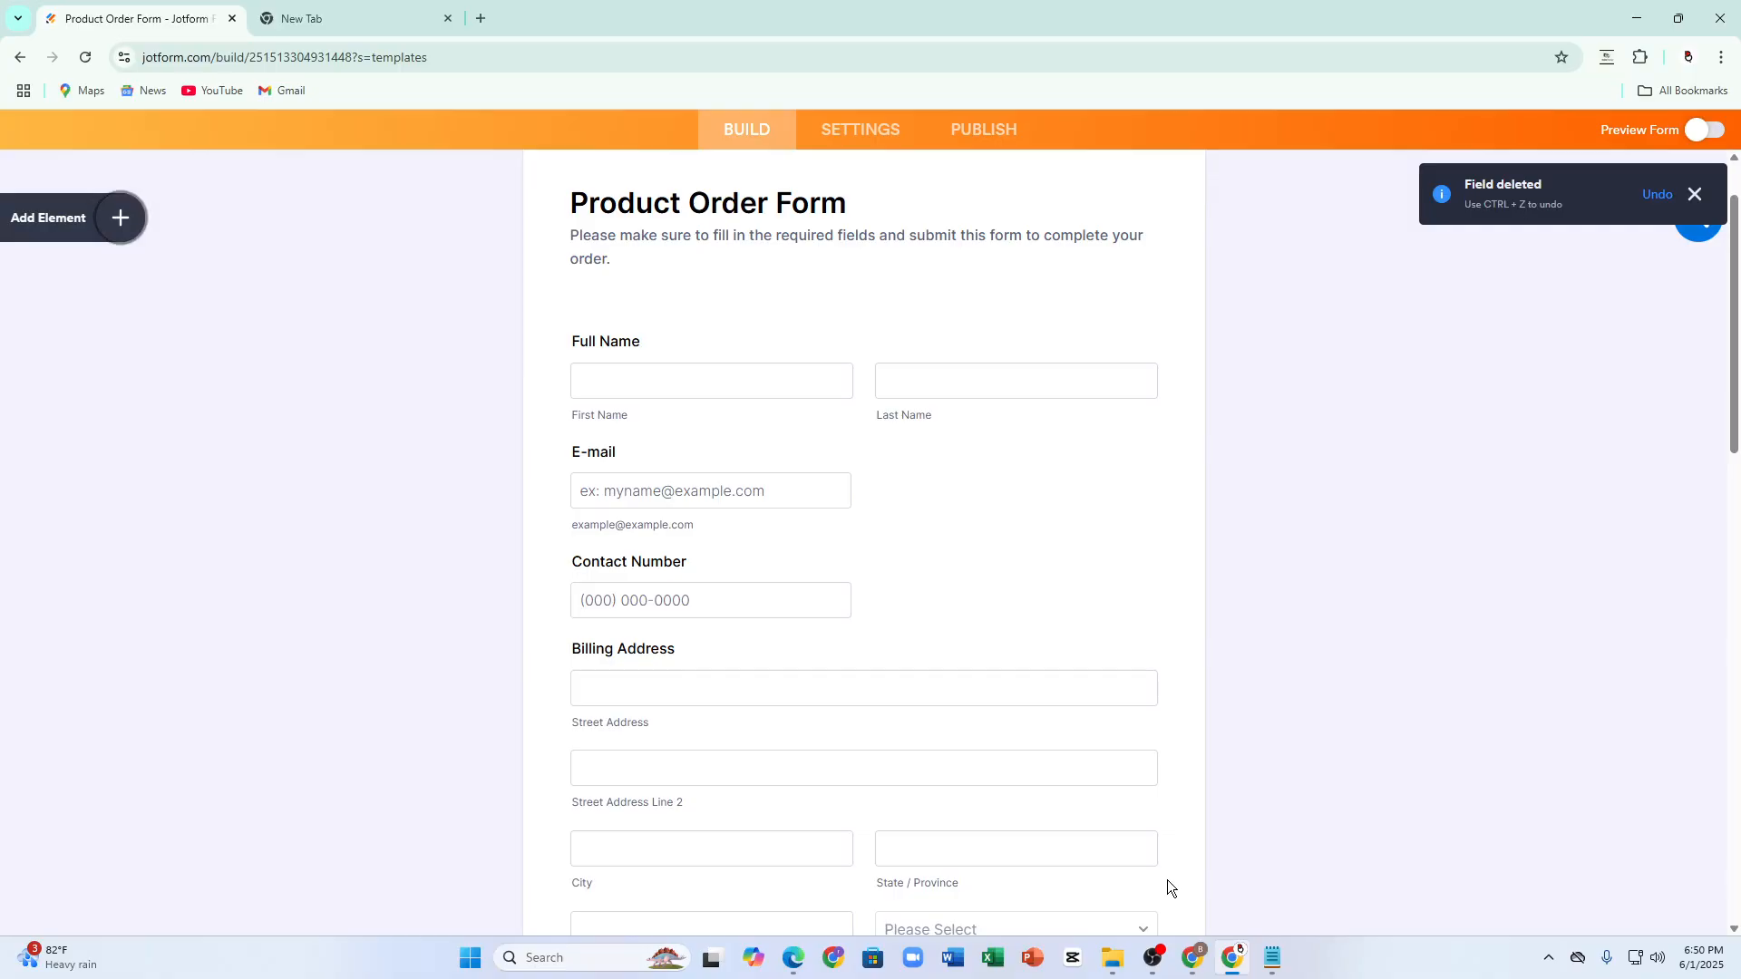
{"action": "key", "text": "ctrl+z"}
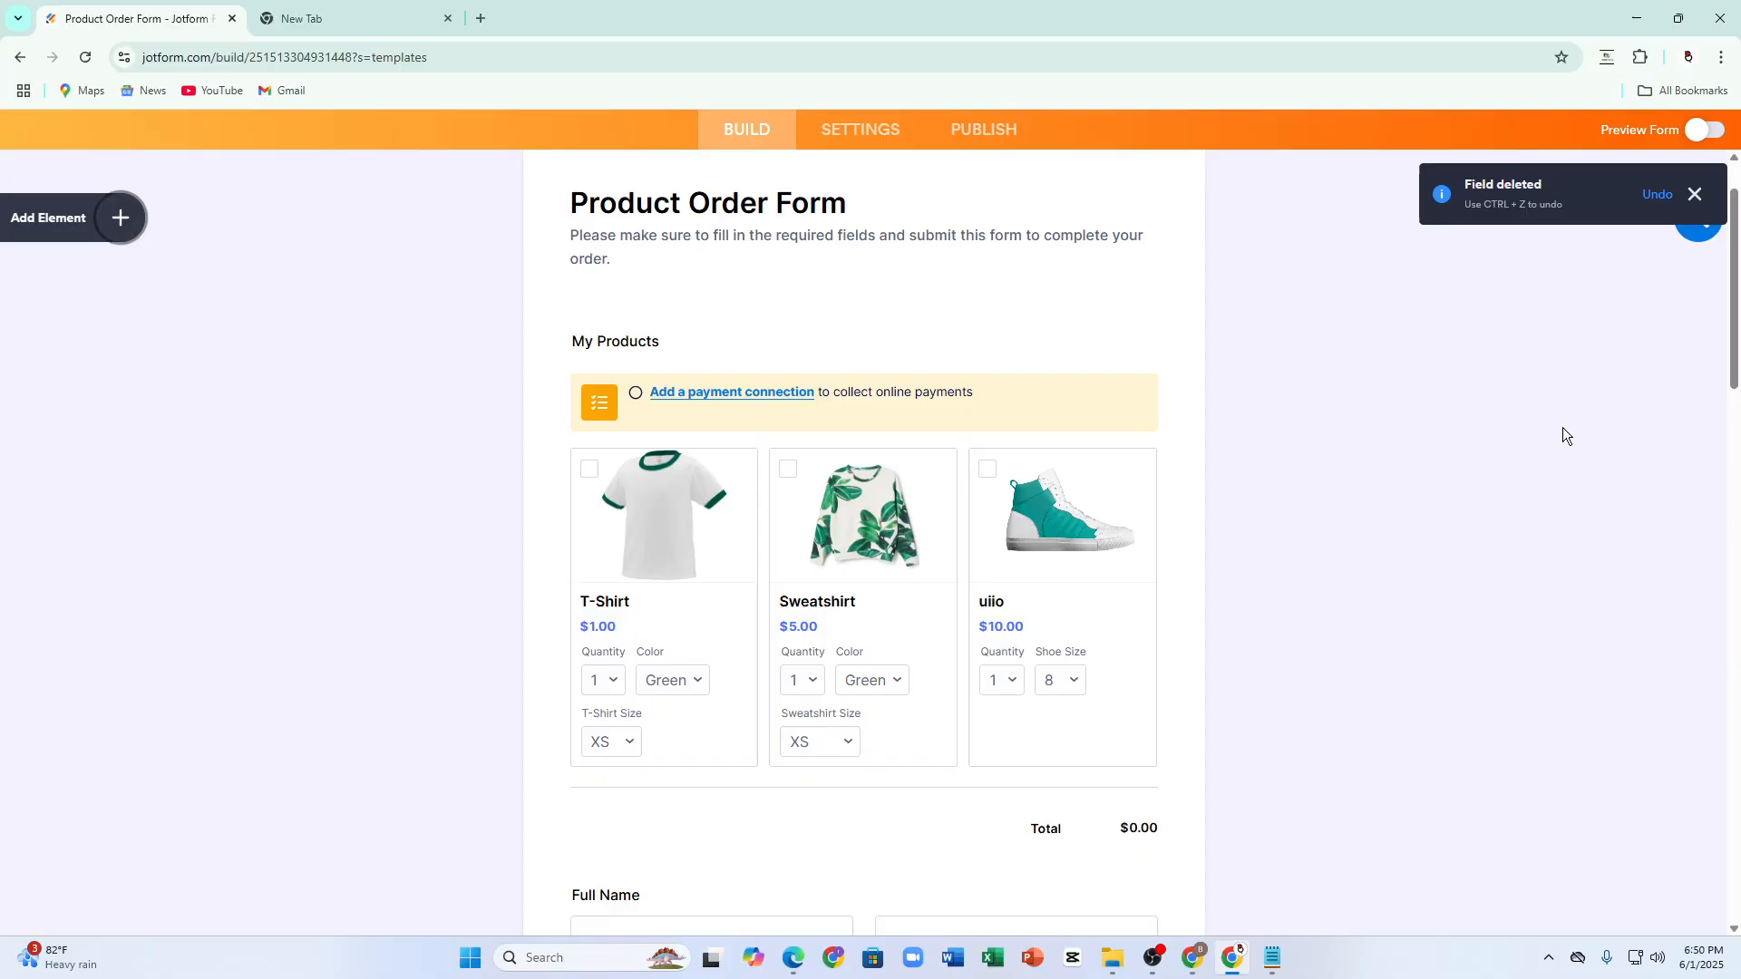
{"action": "left_click", "coordinate": [1692, 210]}
Step: View the form's settings and its publishing options, and return to building the form
{"action": "left_click", "coordinate": [862, 140]}
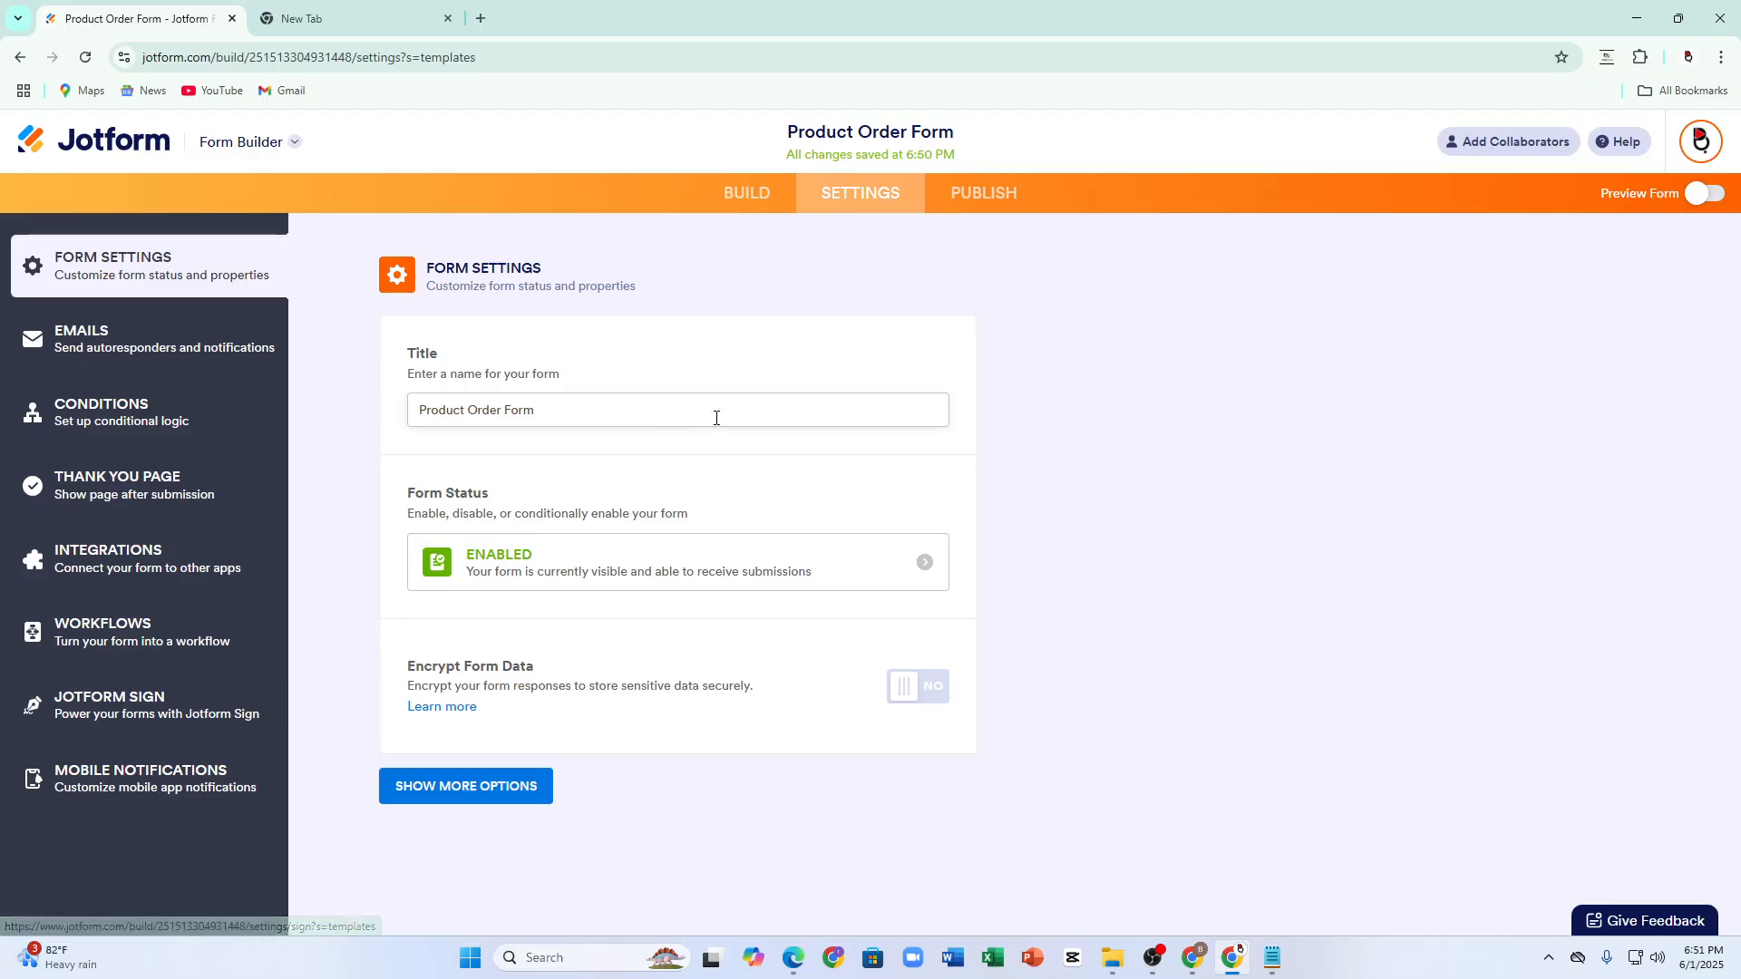
{"action": "left_click", "coordinate": [977, 193]}
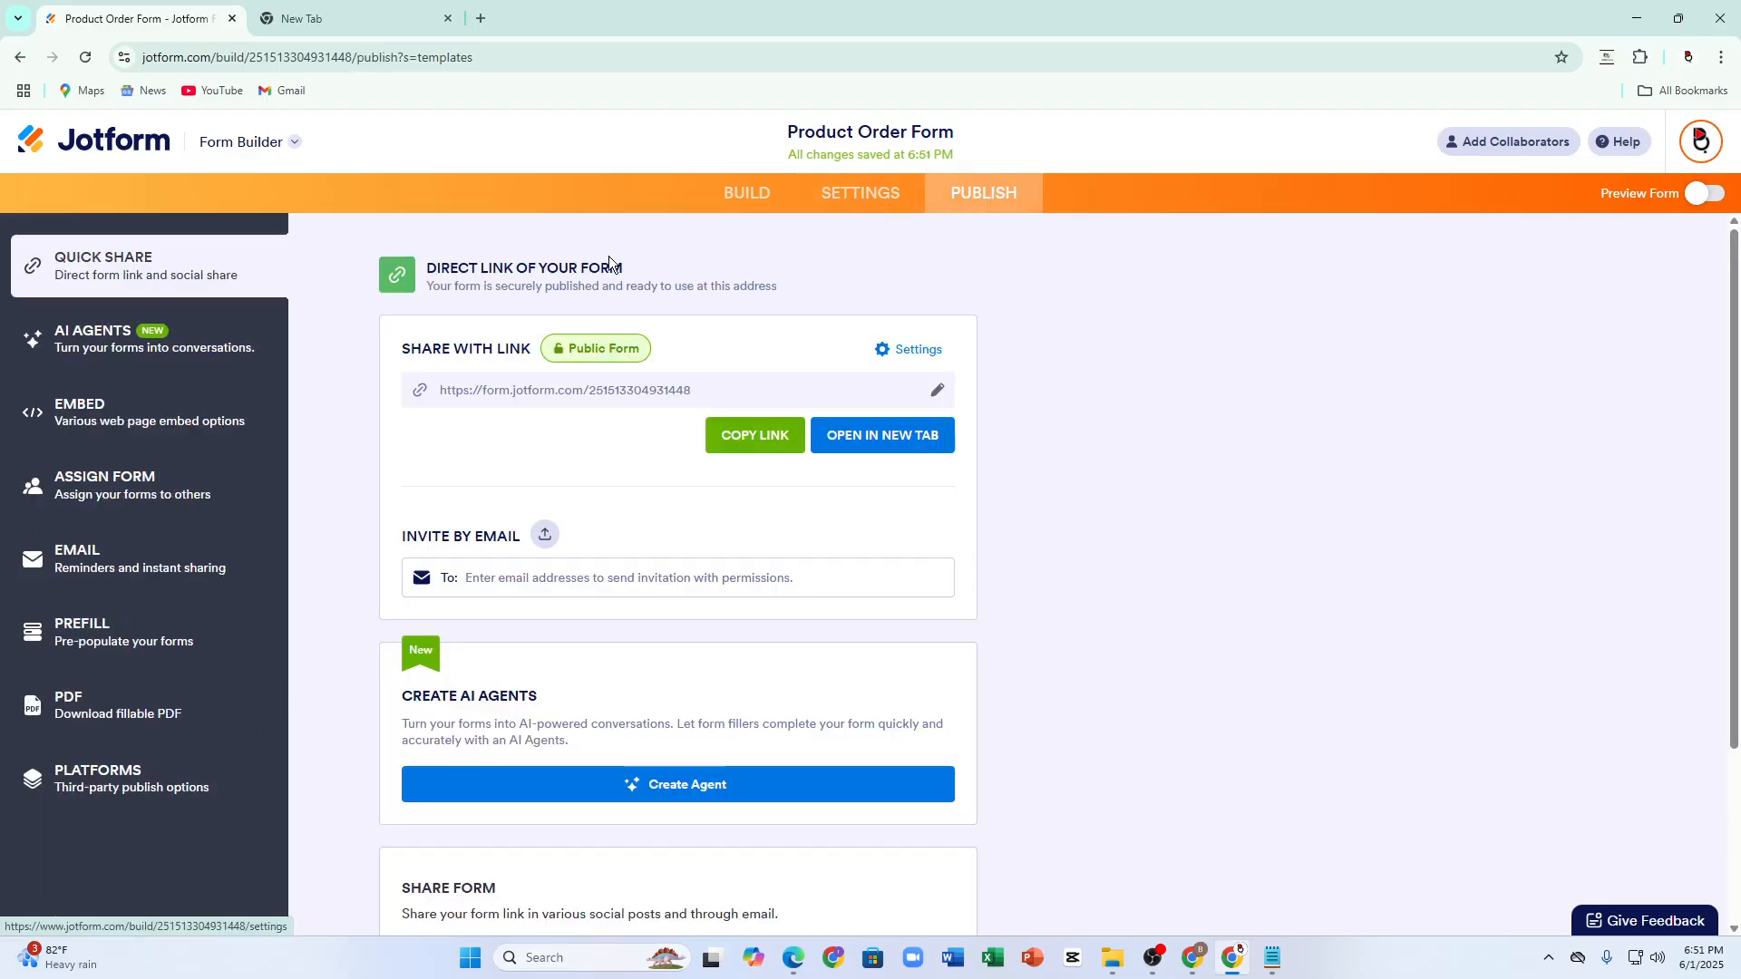
{"action": "left_click", "coordinate": [733, 195]}
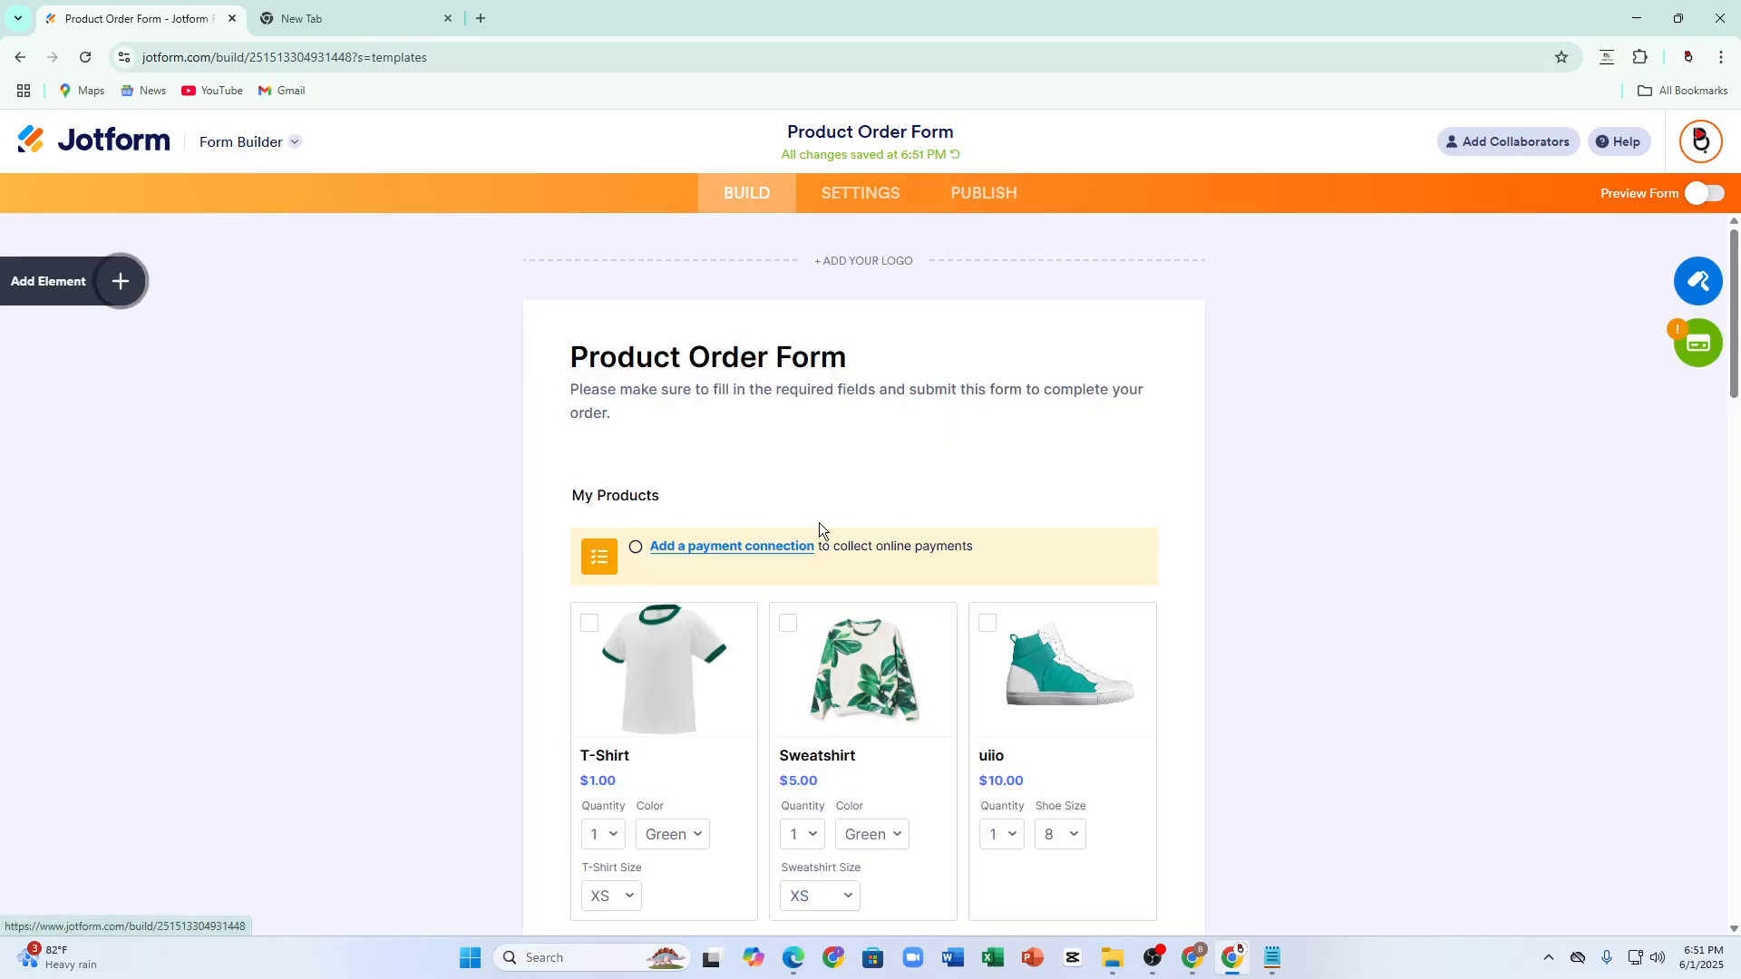
Step: Open the properties of the Billing Address field and review its general options and sublabels
{"action": "scroll", "coordinate": [819, 522], "scroll_direction": "down", "scroll_amount": 10}
{"action": "left_click", "coordinate": [676, 592]}
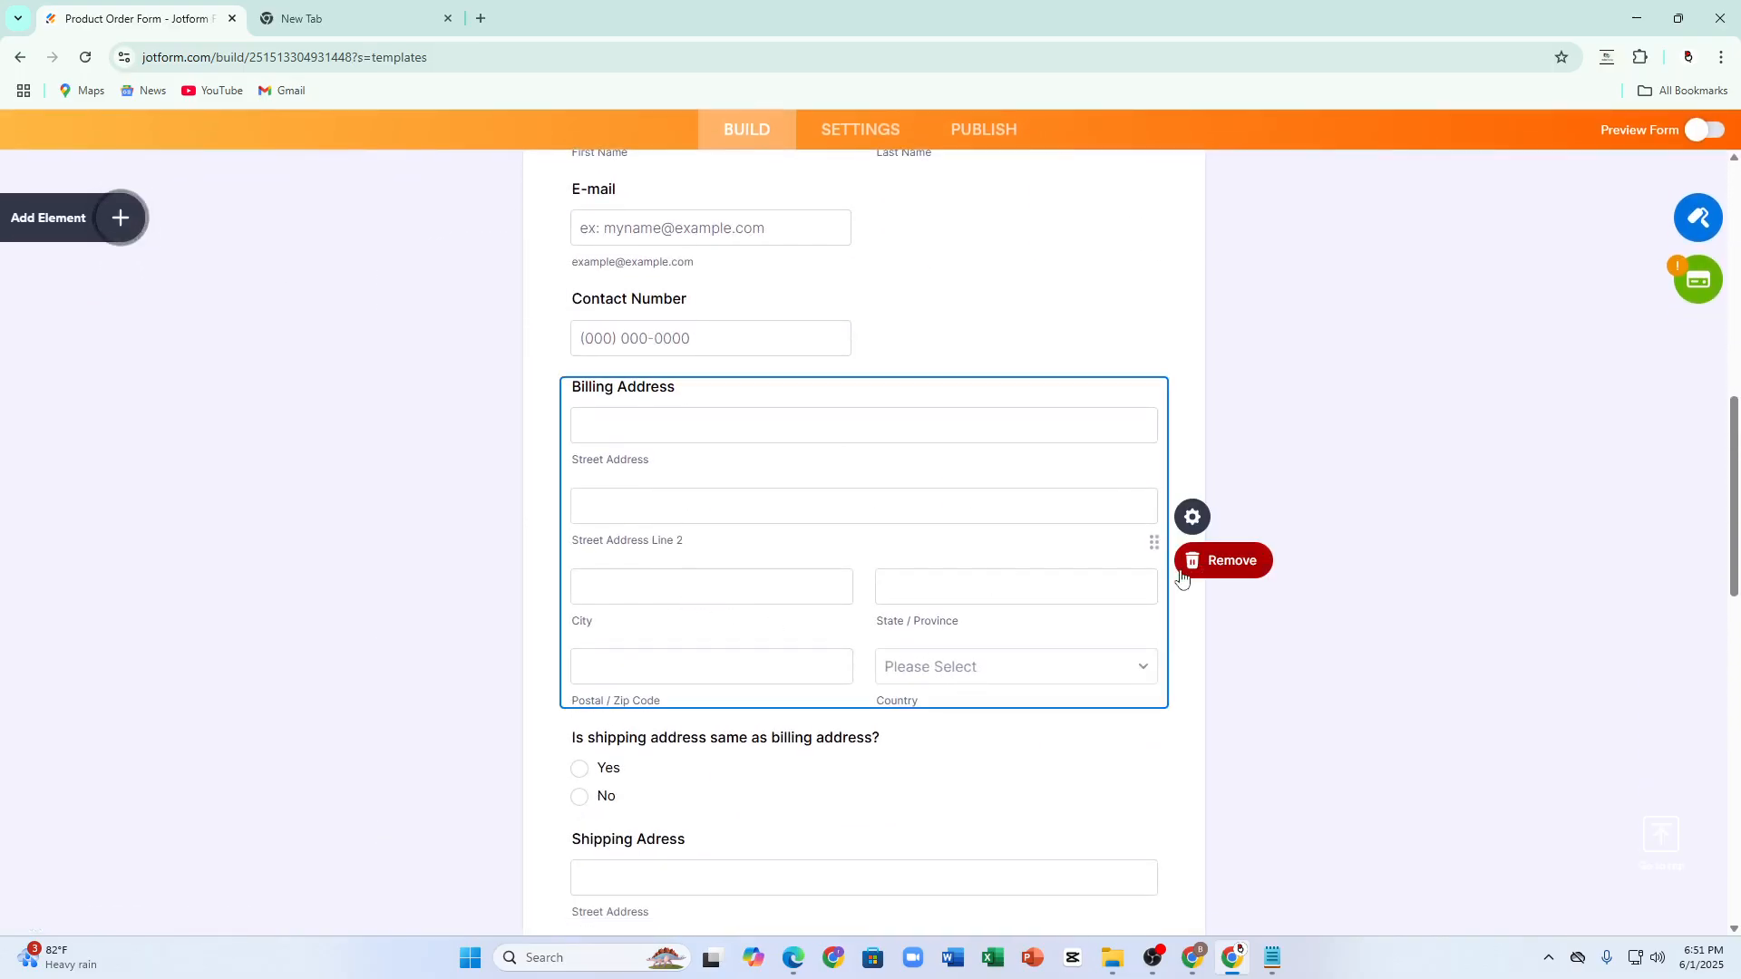
{"action": "left_click", "coordinate": [1182, 529]}
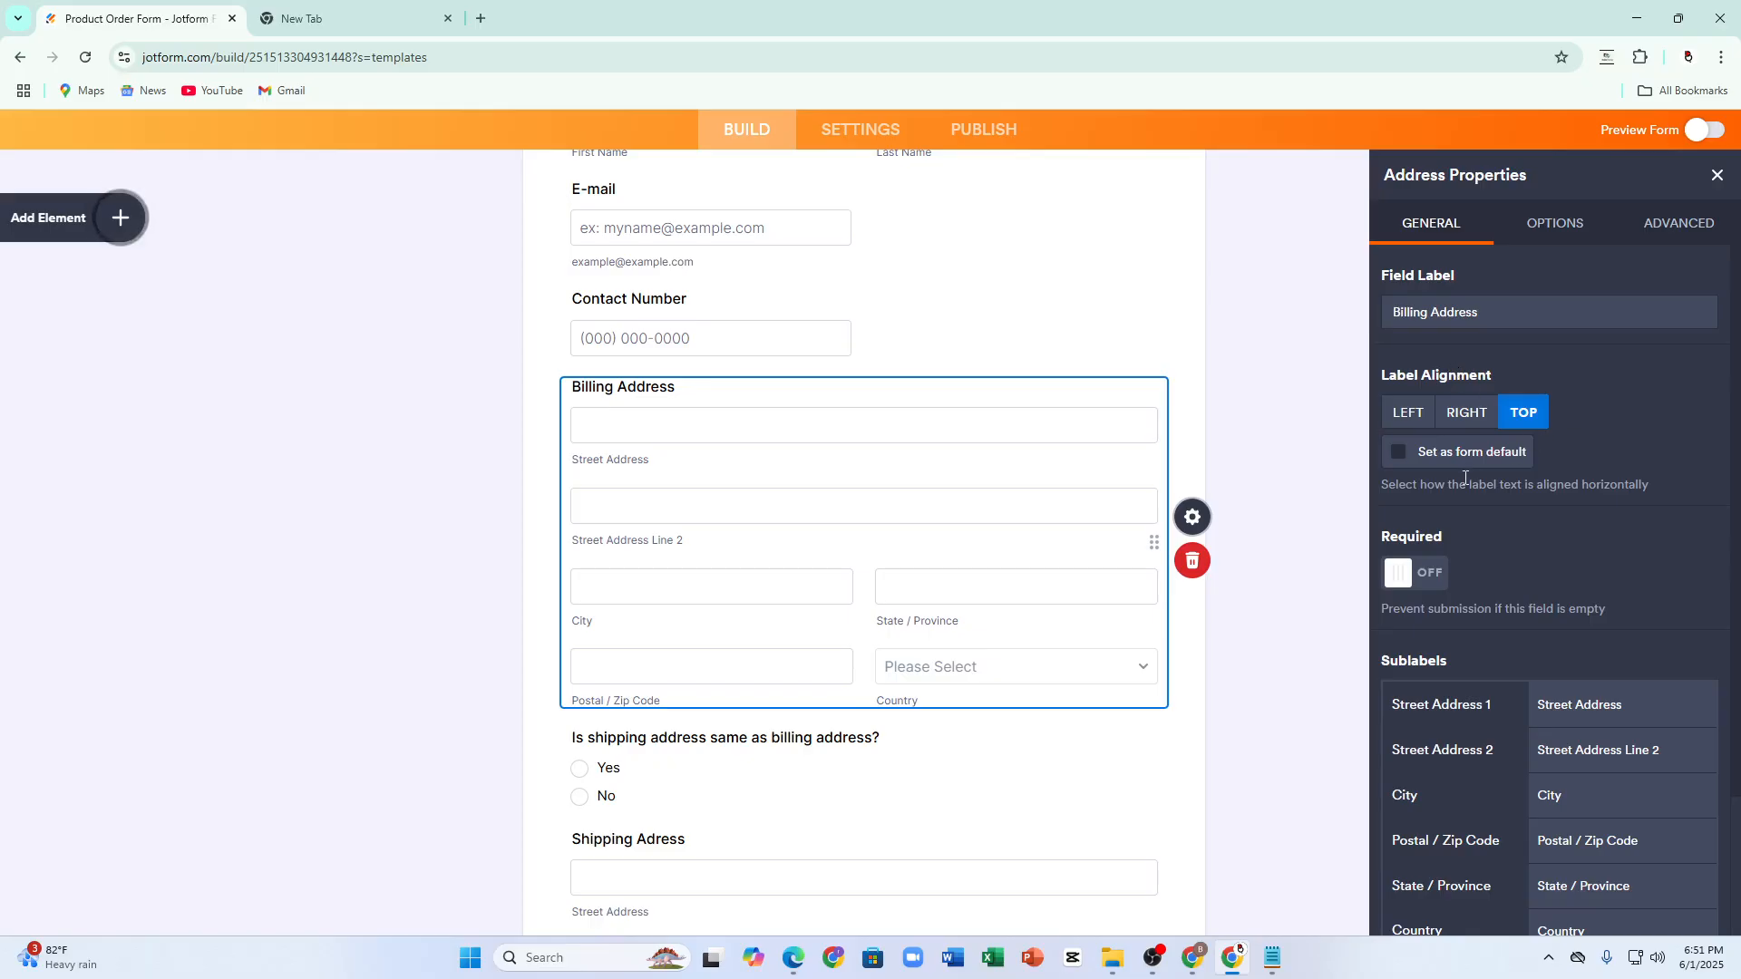
{"action": "scroll", "coordinate": [1517, 599], "scroll_direction": "down", "scroll_amount": 2}
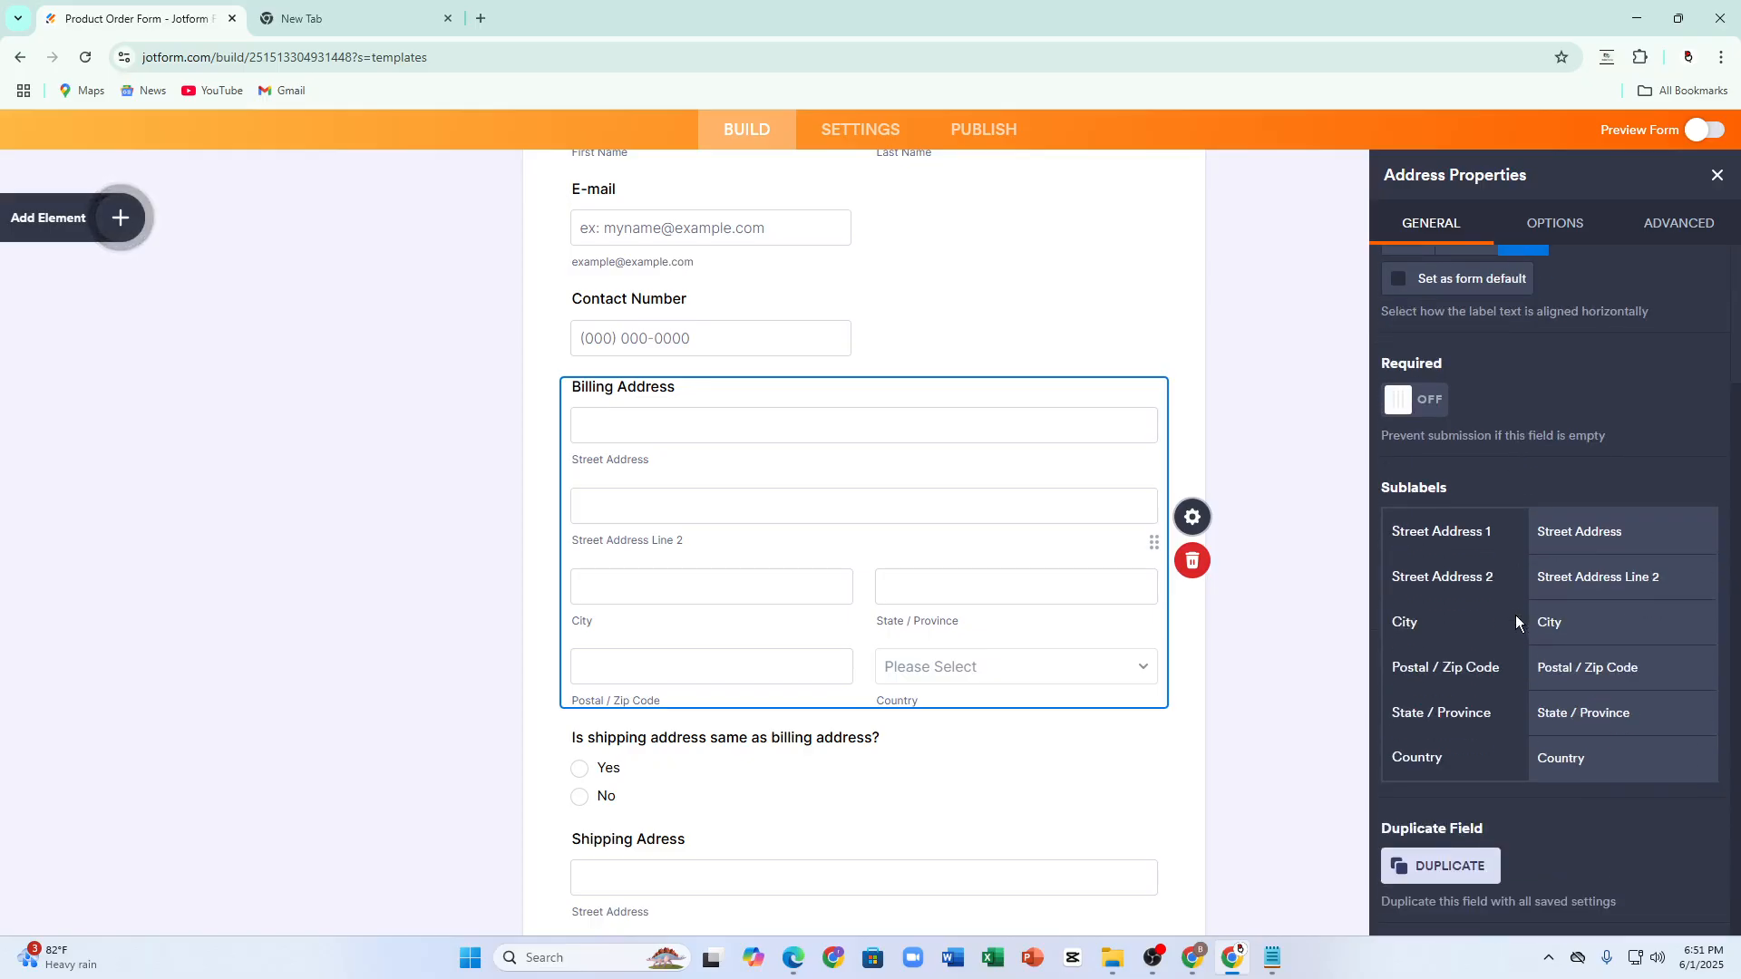
Step: Set the default country of the Billing Address field to Lithuania
{"action": "left_click", "coordinate": [1546, 238]}
{"action": "left_click", "coordinate": [1469, 513]}
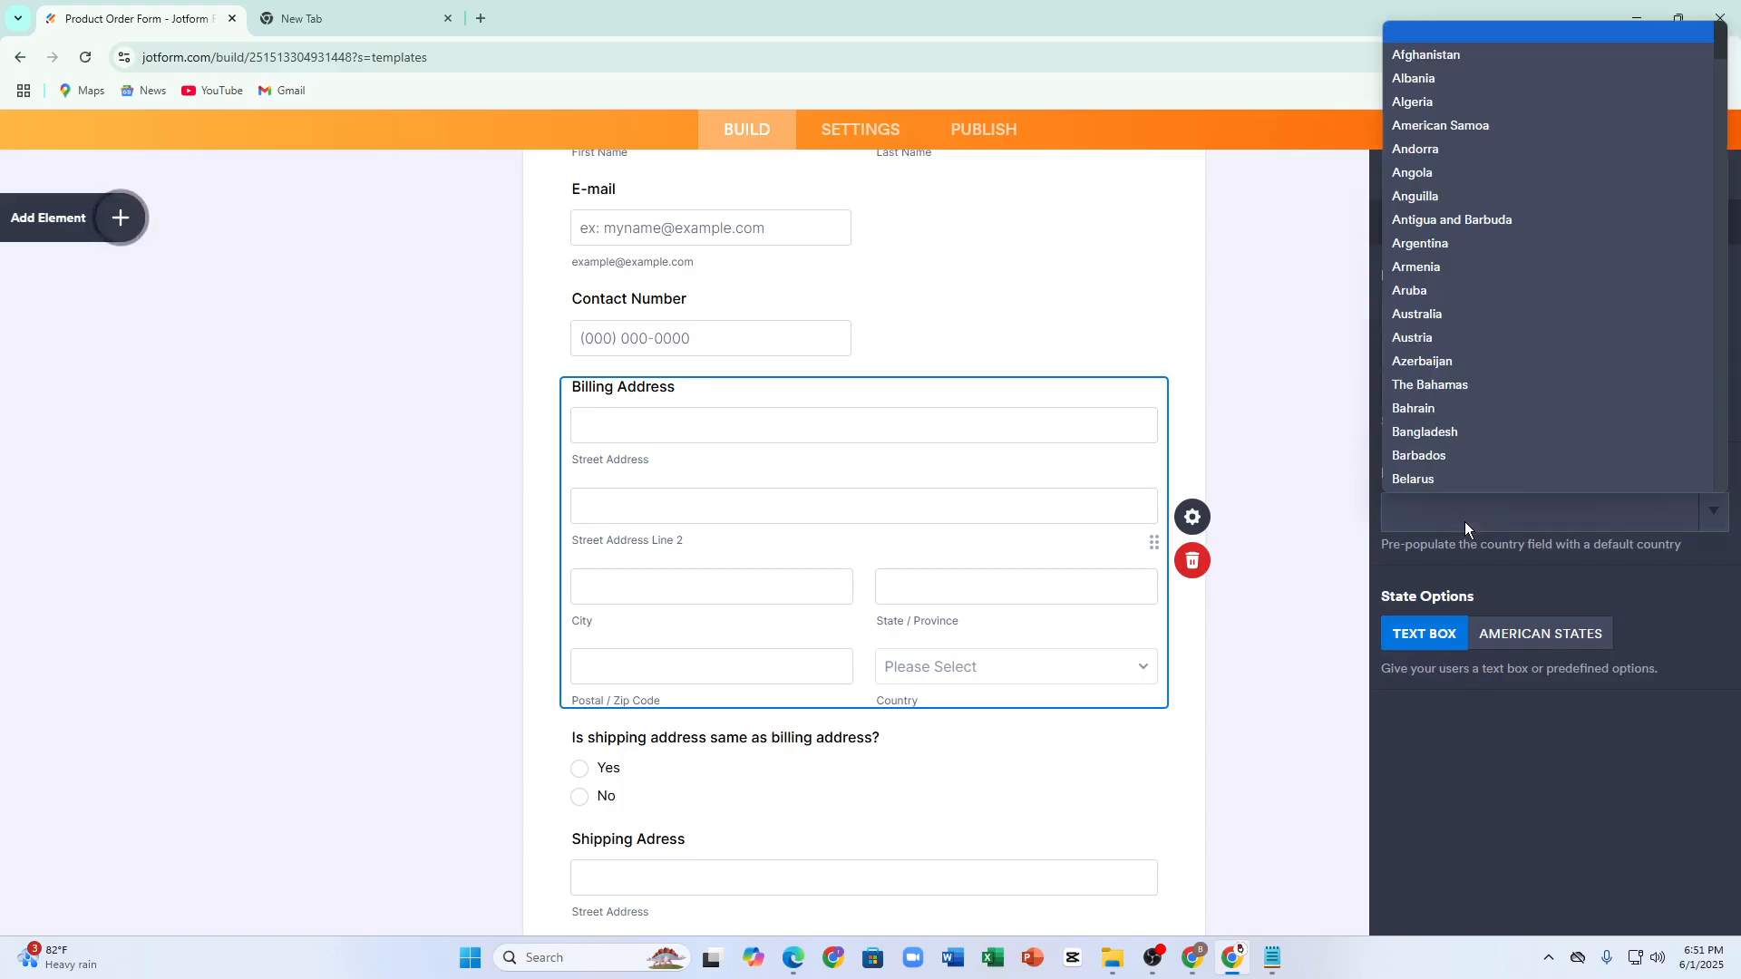
{"action": "scroll", "coordinate": [1480, 486], "scroll_direction": "down", "scroll_amount": 10}
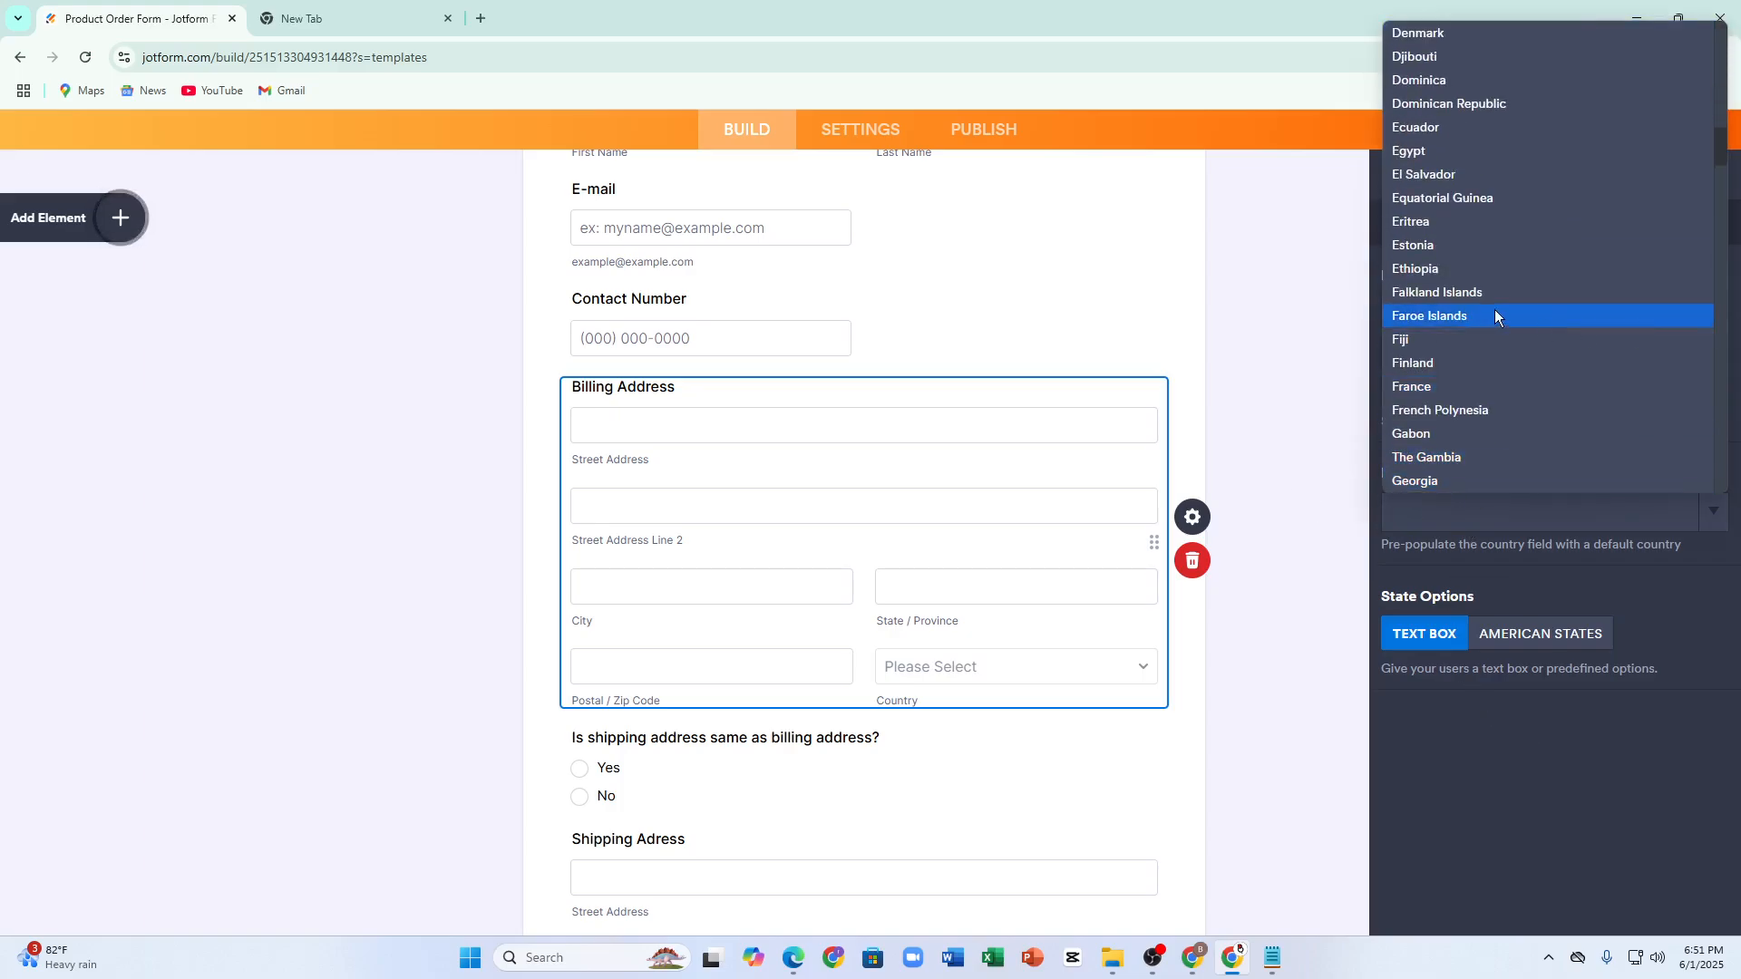
{"action": "scroll", "coordinate": [1491, 326], "scroll_direction": "down", "scroll_amount": 9}
{"action": "scroll", "coordinate": [1542, 390], "scroll_direction": "down", "scroll_amount": 2}
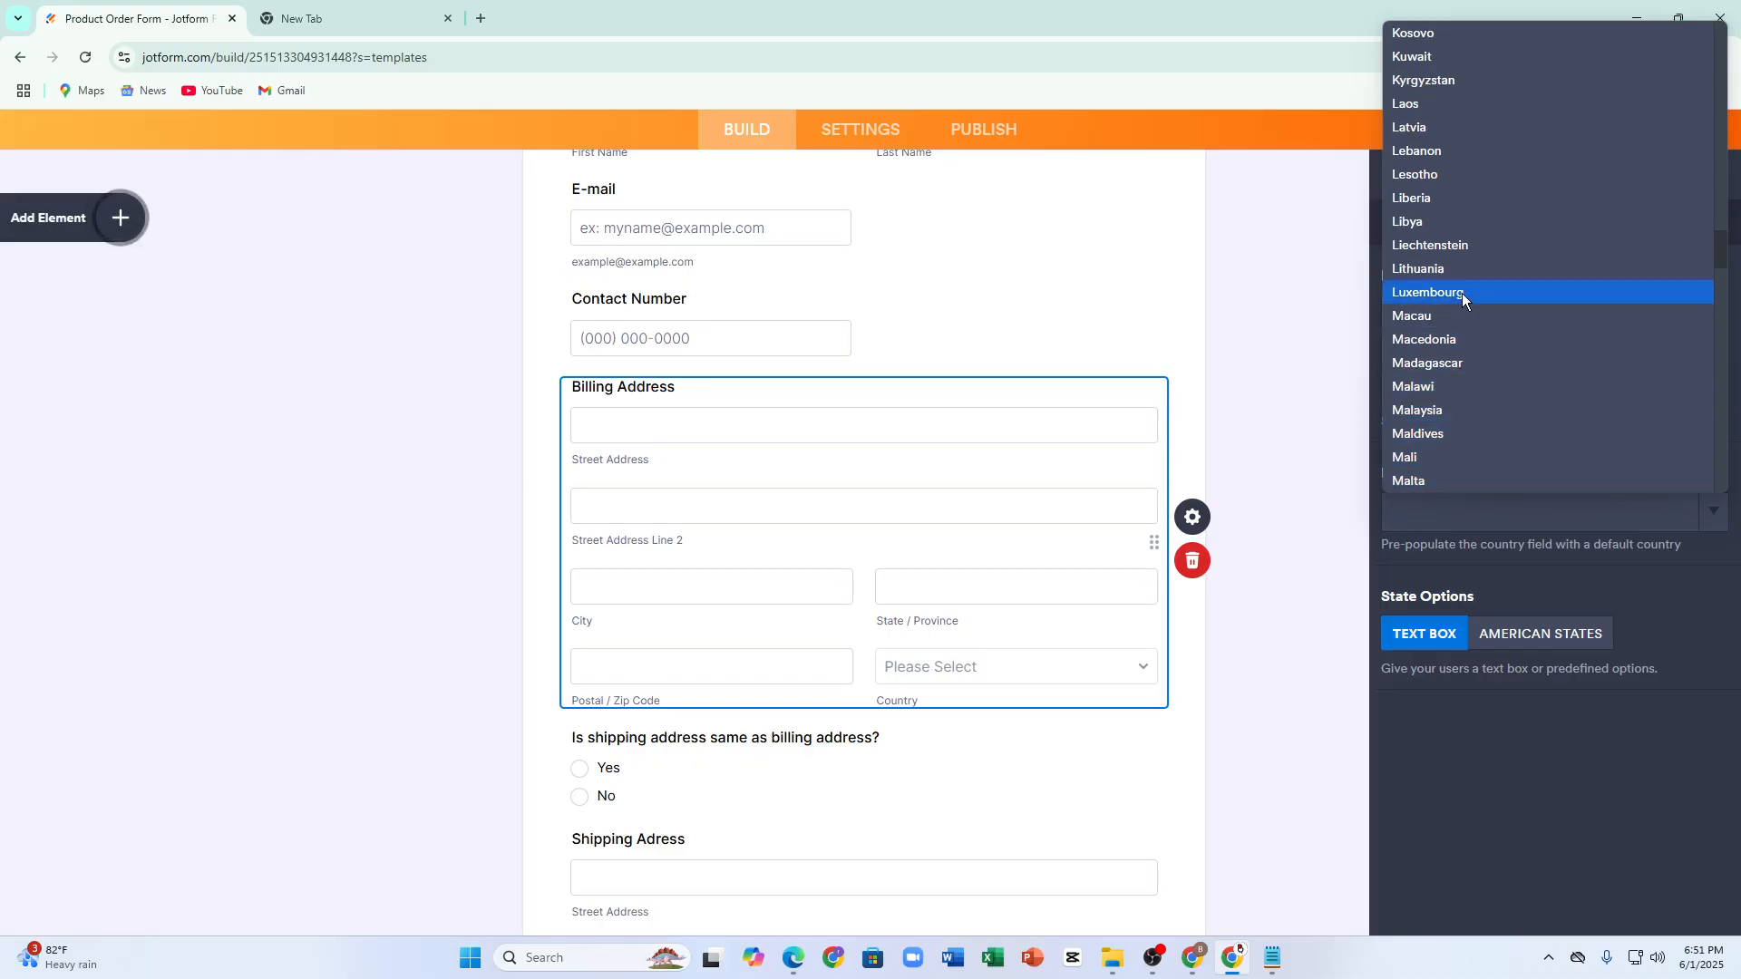
{"action": "left_click", "coordinate": [1469, 268]}
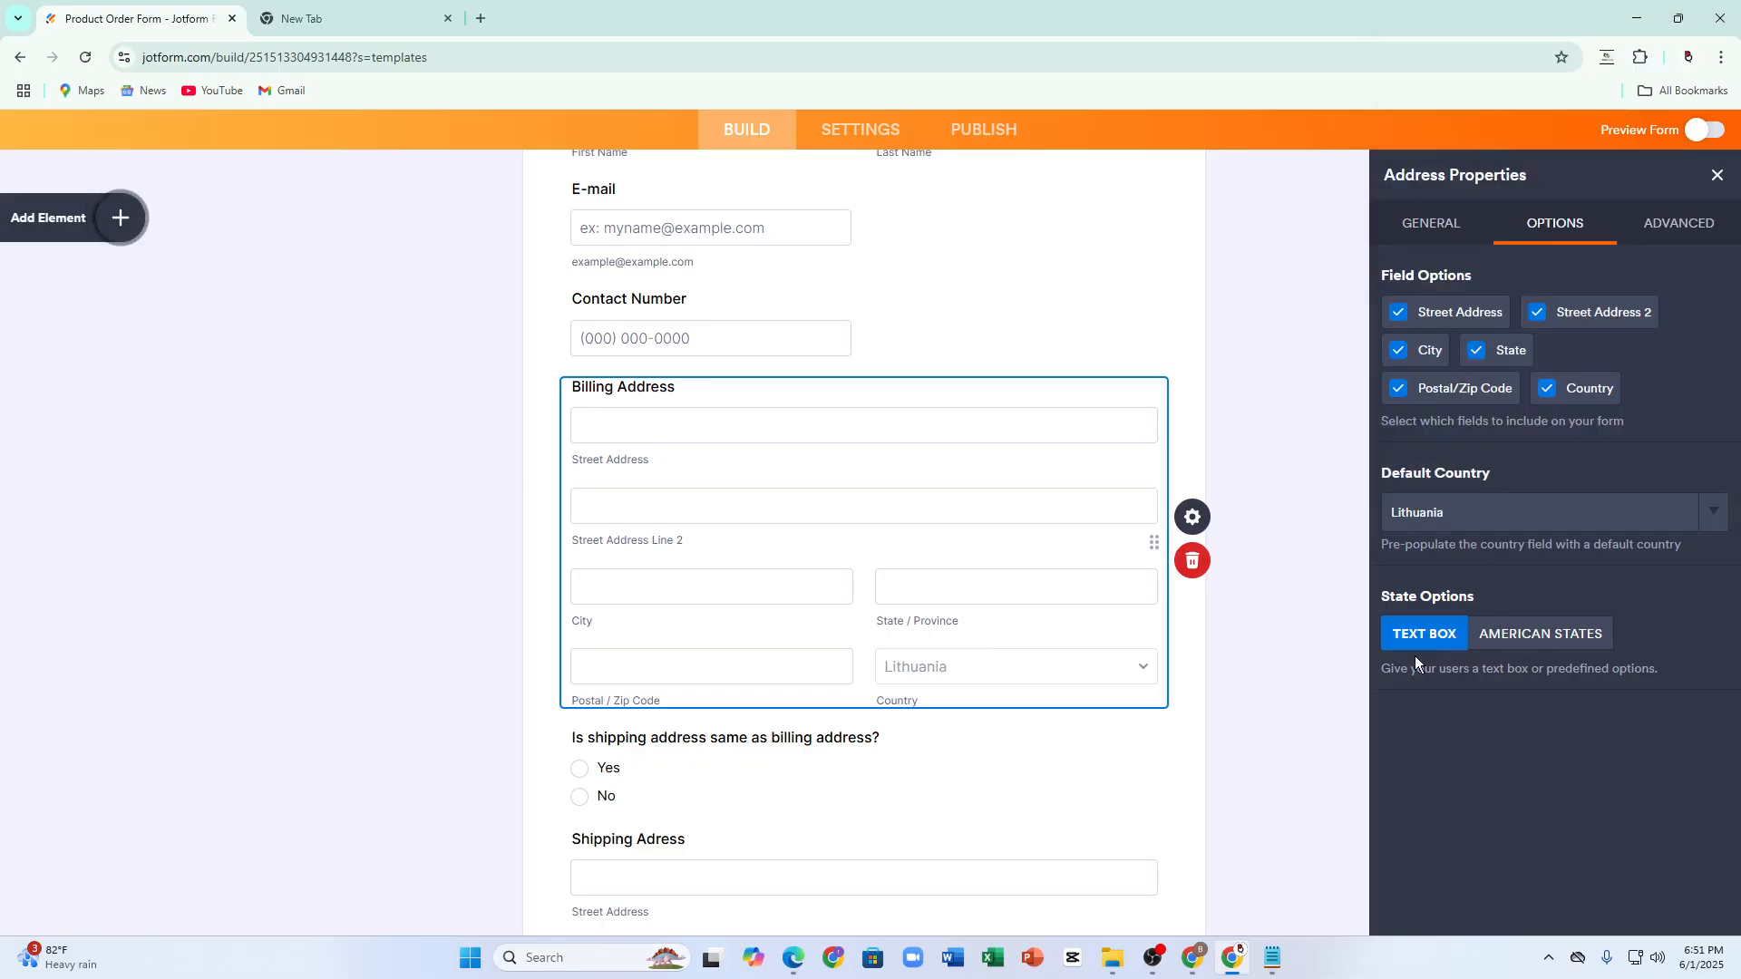
Step: Look through the address fields and open the properties of the question asking whether the shipping address matches the billing address
{"action": "scroll", "coordinate": [1362, 492], "scroll_direction": "down", "scroll_amount": 1}
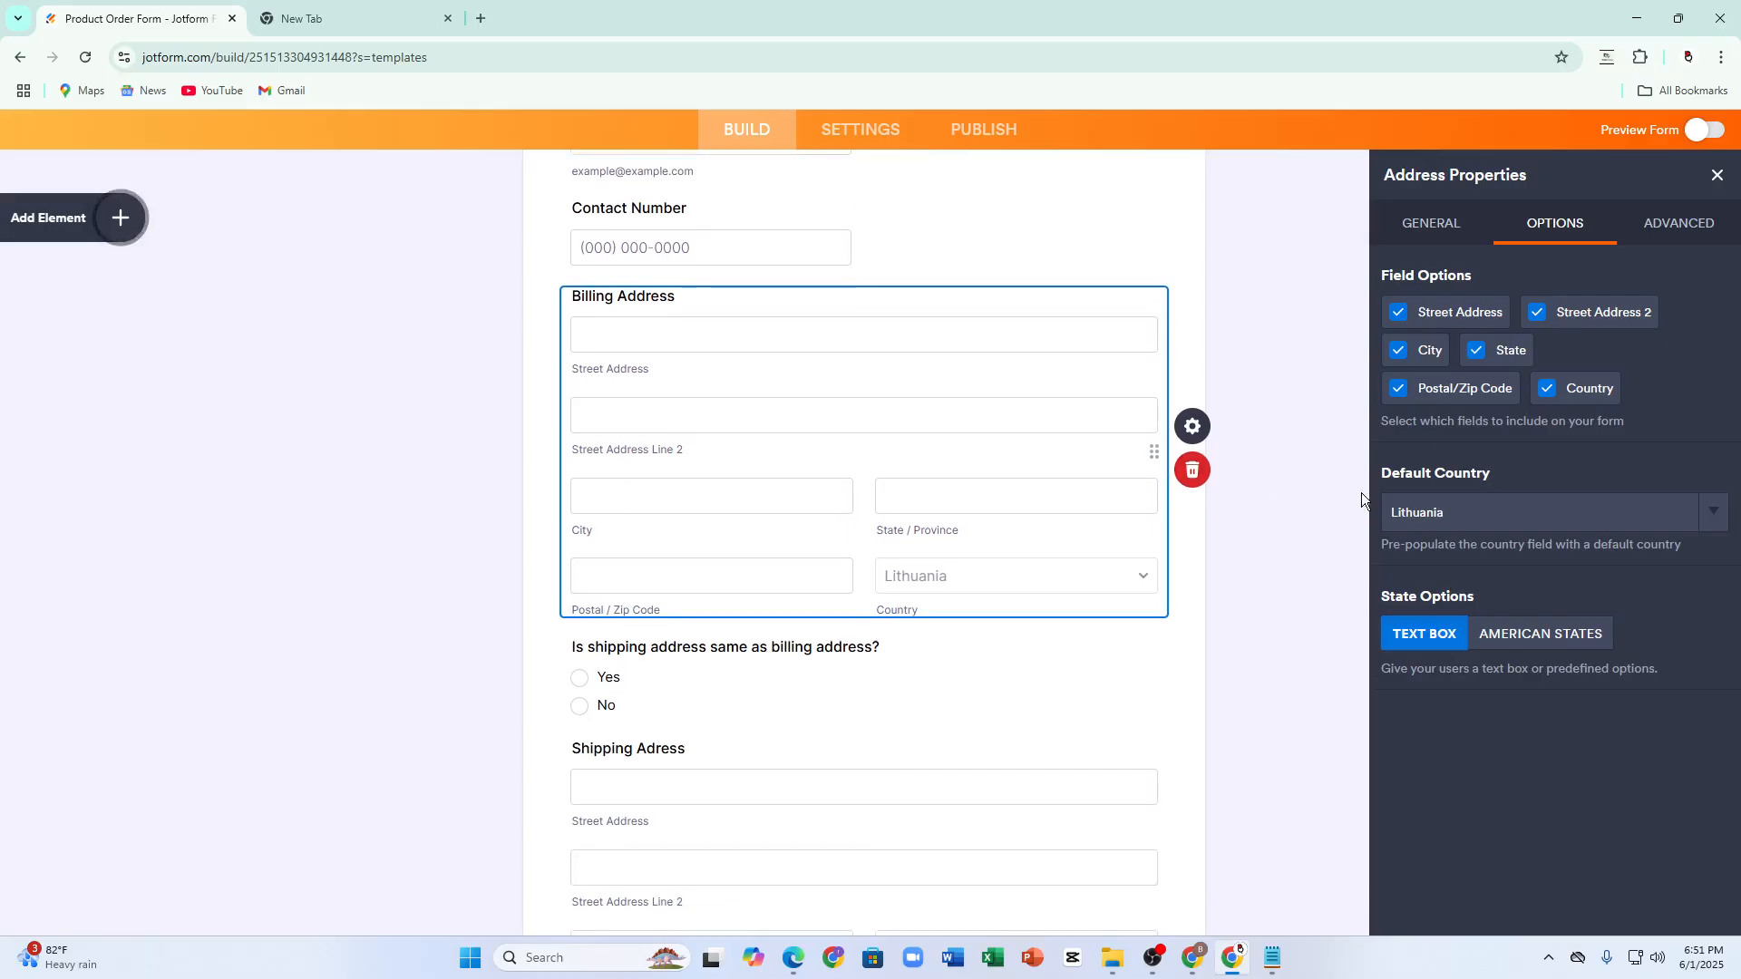
{"action": "scroll", "coordinate": [1205, 509], "scroll_direction": "up", "scroll_amount": 3}
{"action": "scroll", "coordinate": [1172, 584], "scroll_direction": "down", "scroll_amount": 3}
{"action": "scroll", "coordinate": [1172, 584], "scroll_direction": "down", "scroll_amount": 4}
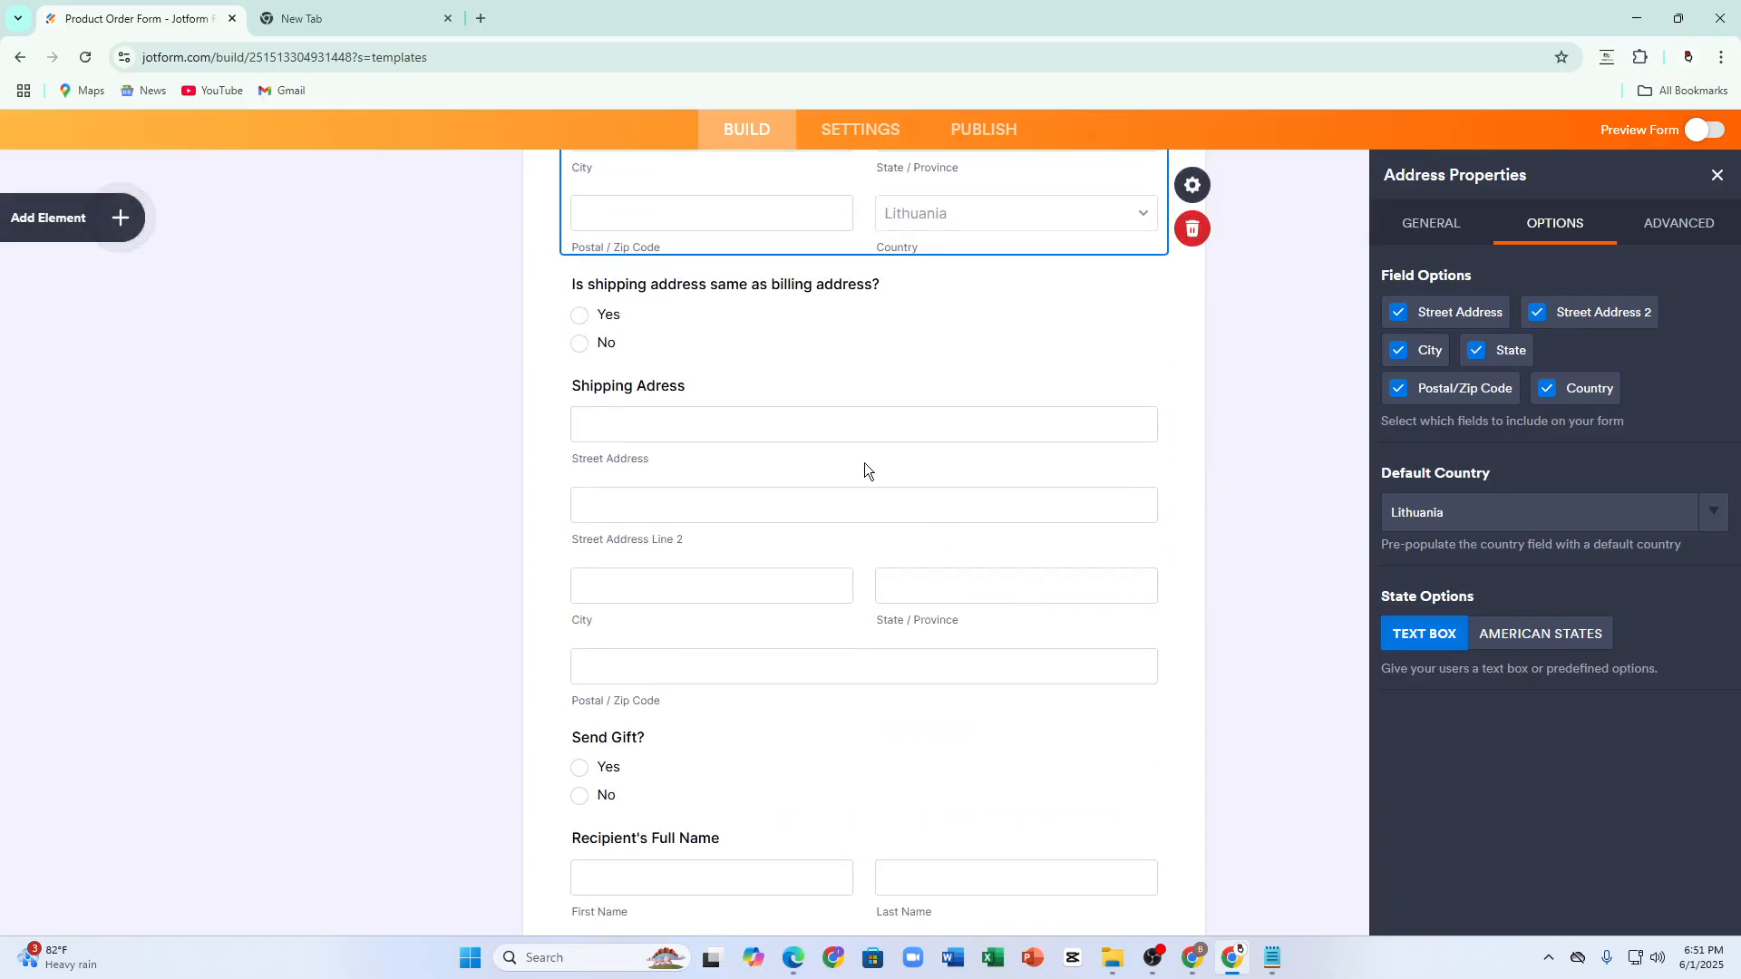
{"action": "left_click", "coordinate": [703, 343]}
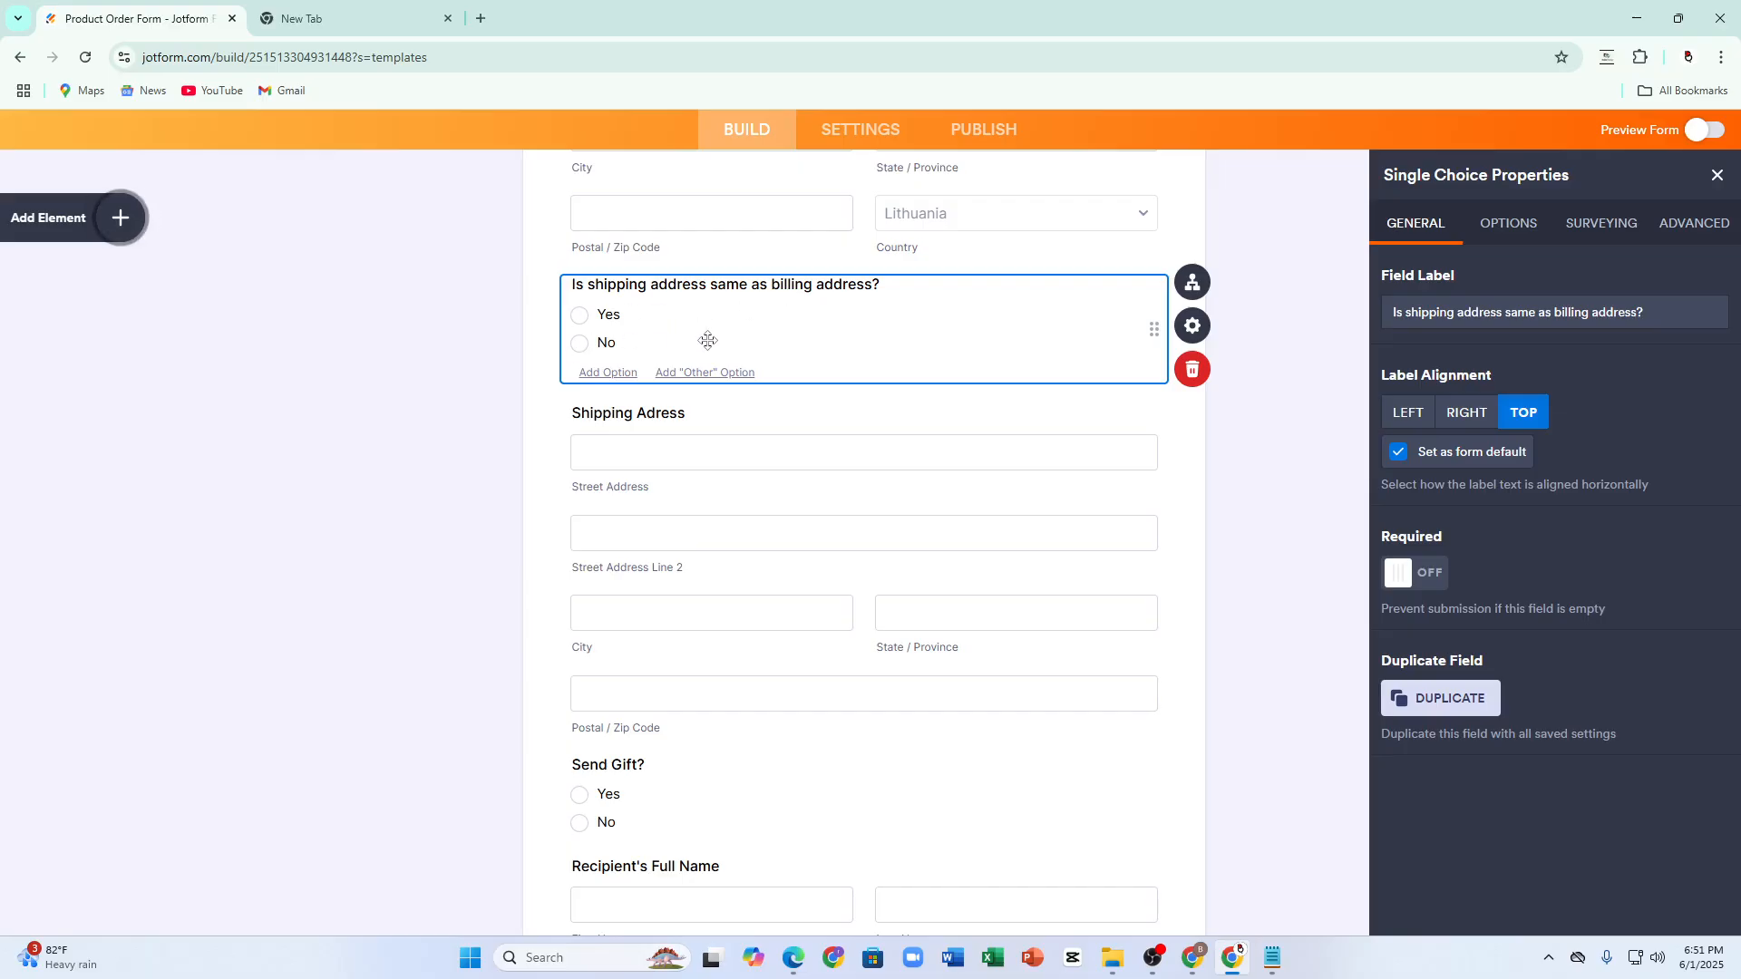
Step: Try the two-column and single-column layouts for the My Products list and return it to three columns
{"action": "scroll", "coordinate": [879, 434], "scroll_direction": "up", "scroll_amount": 10}
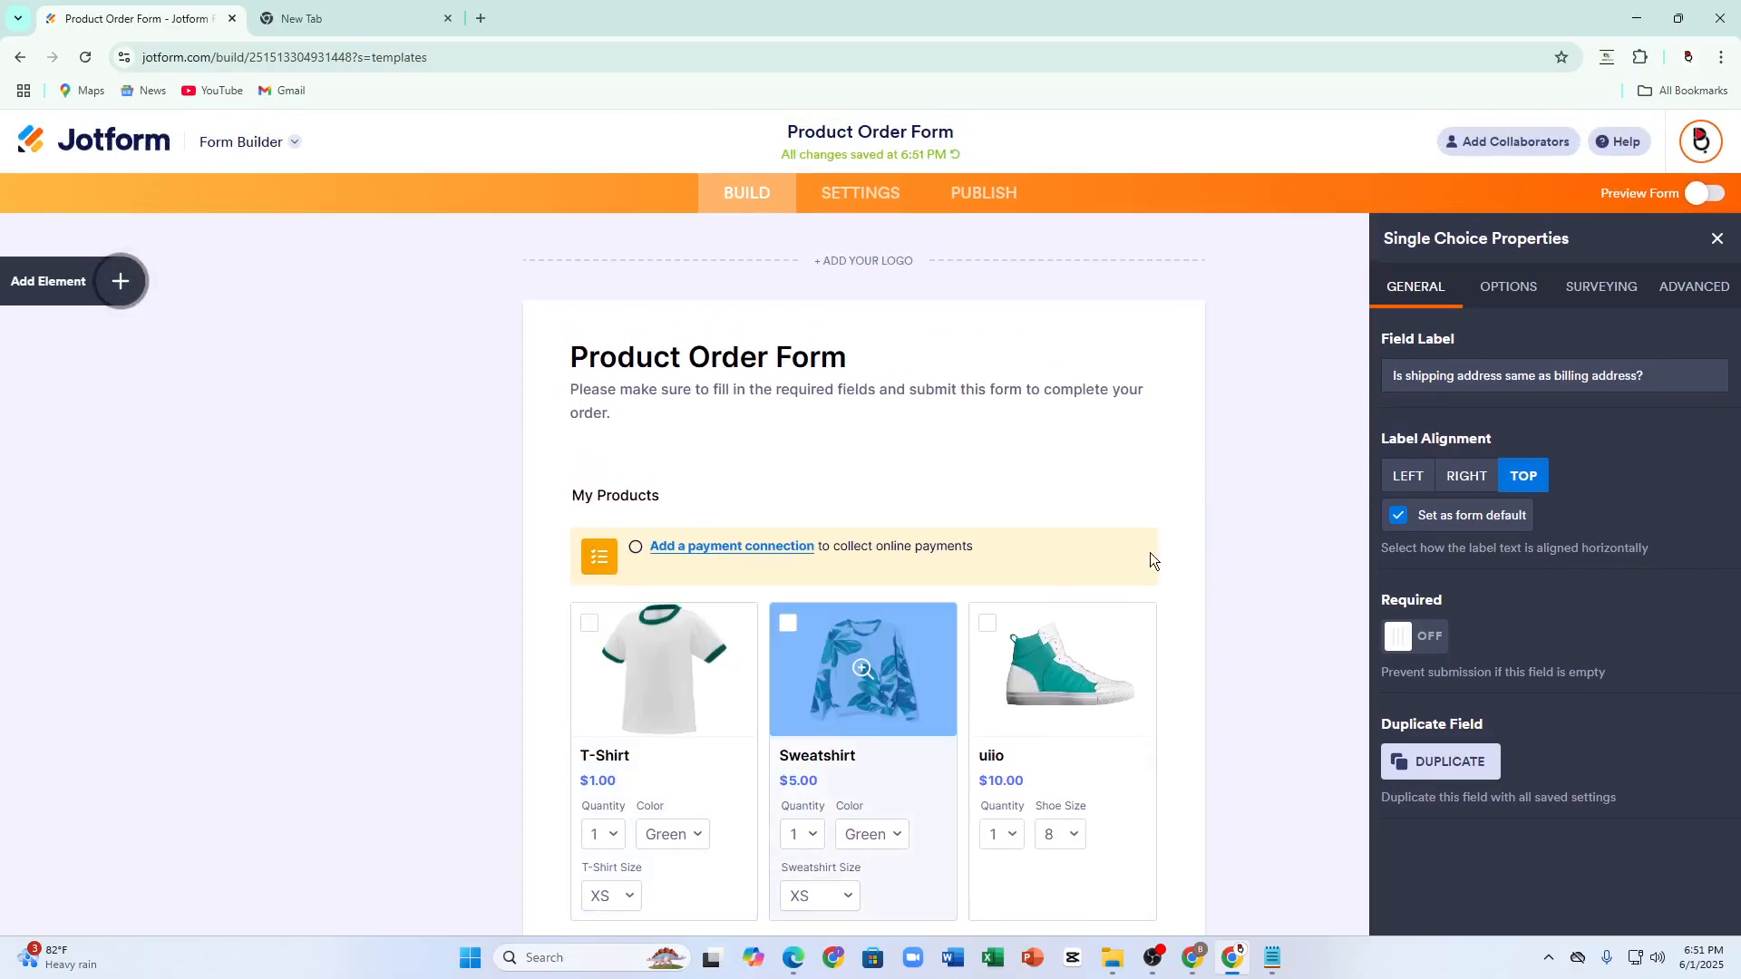
{"action": "left_click", "coordinate": [1157, 640]}
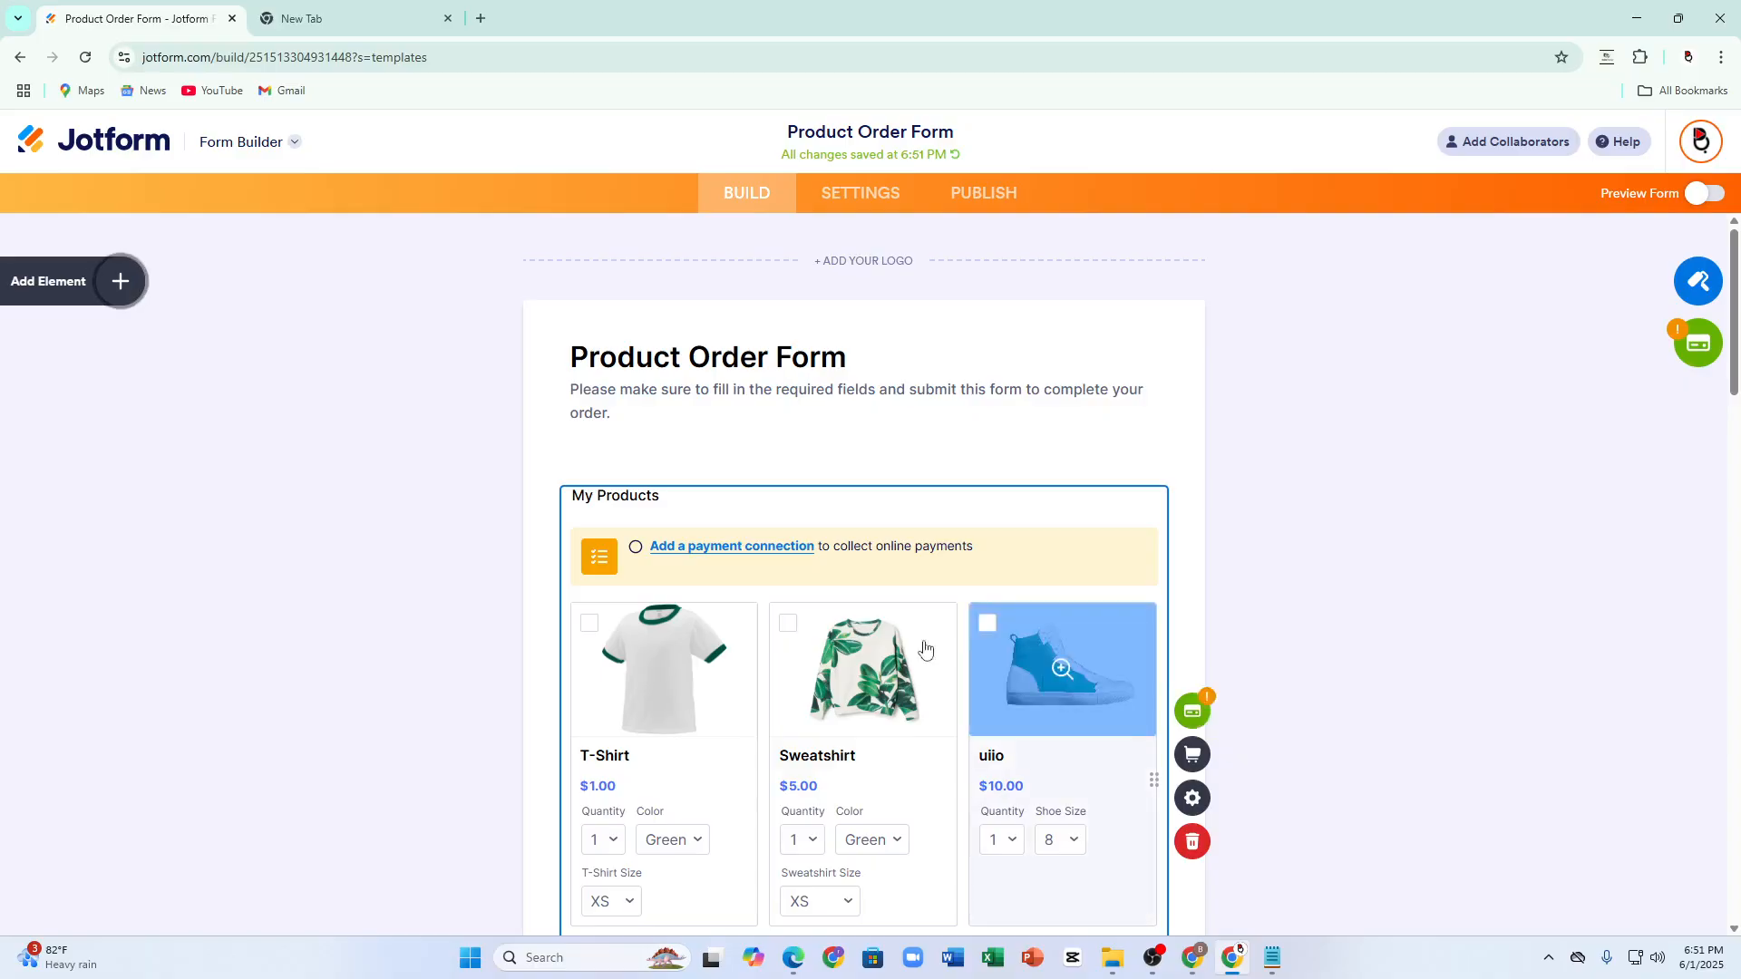
{"action": "left_click", "coordinate": [1179, 803]}
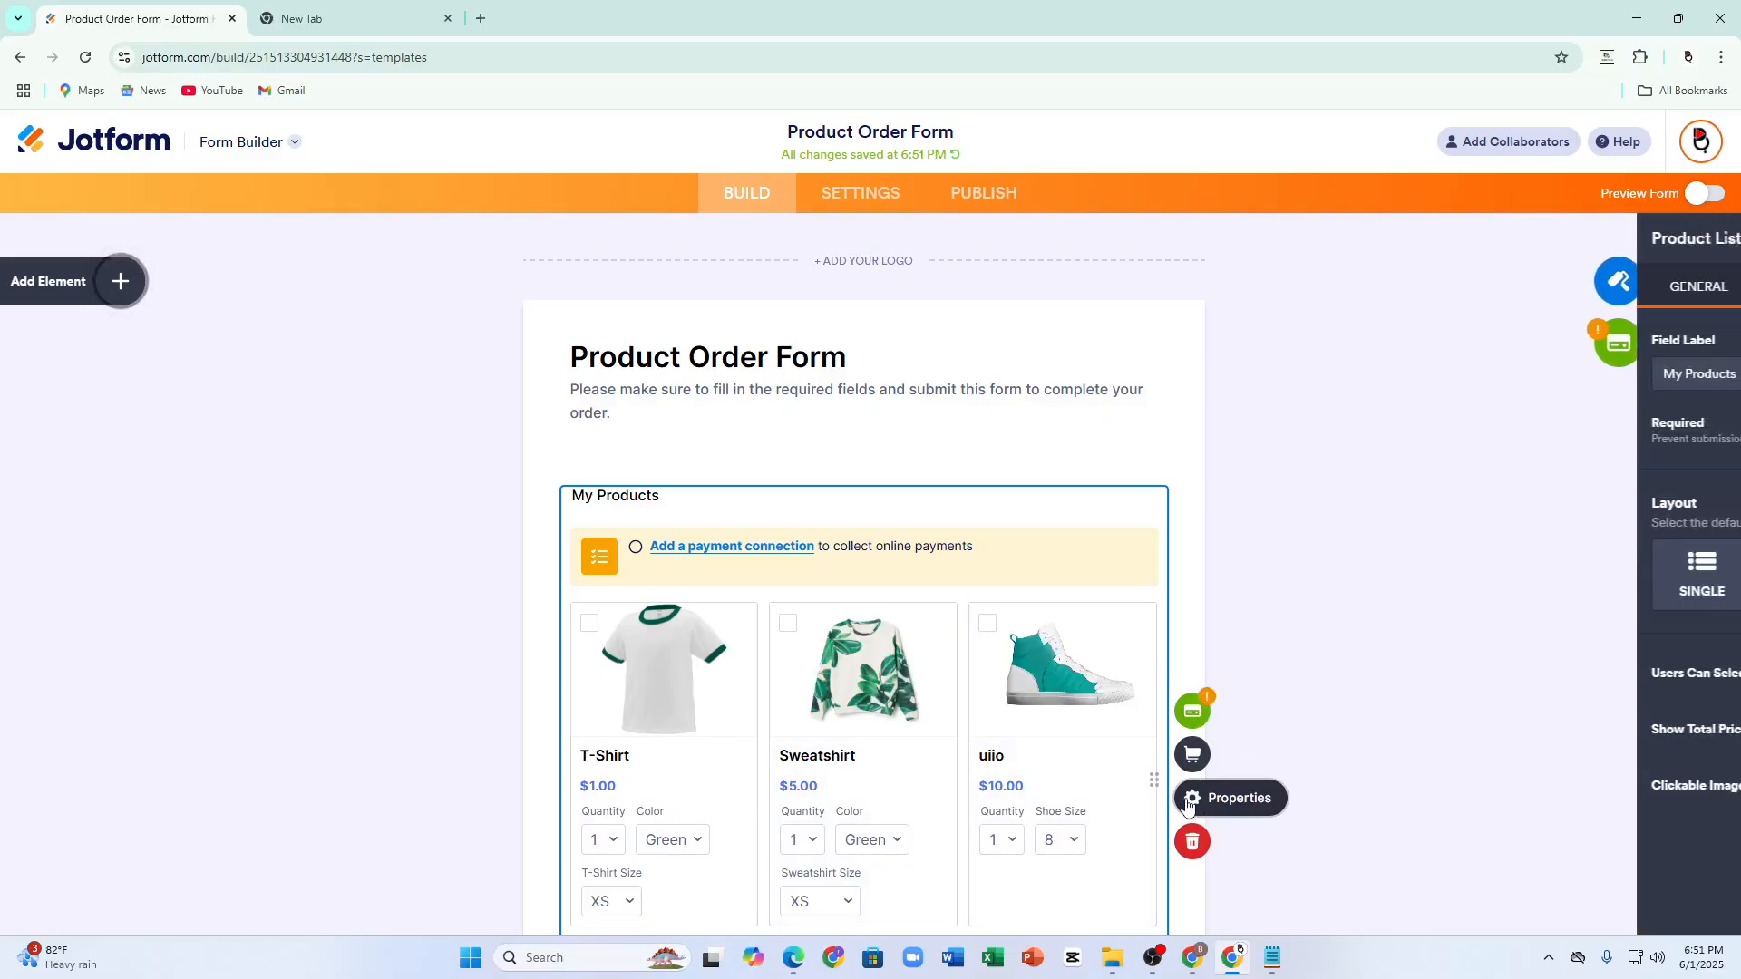
{"action": "left_click", "coordinate": [1552, 588]}
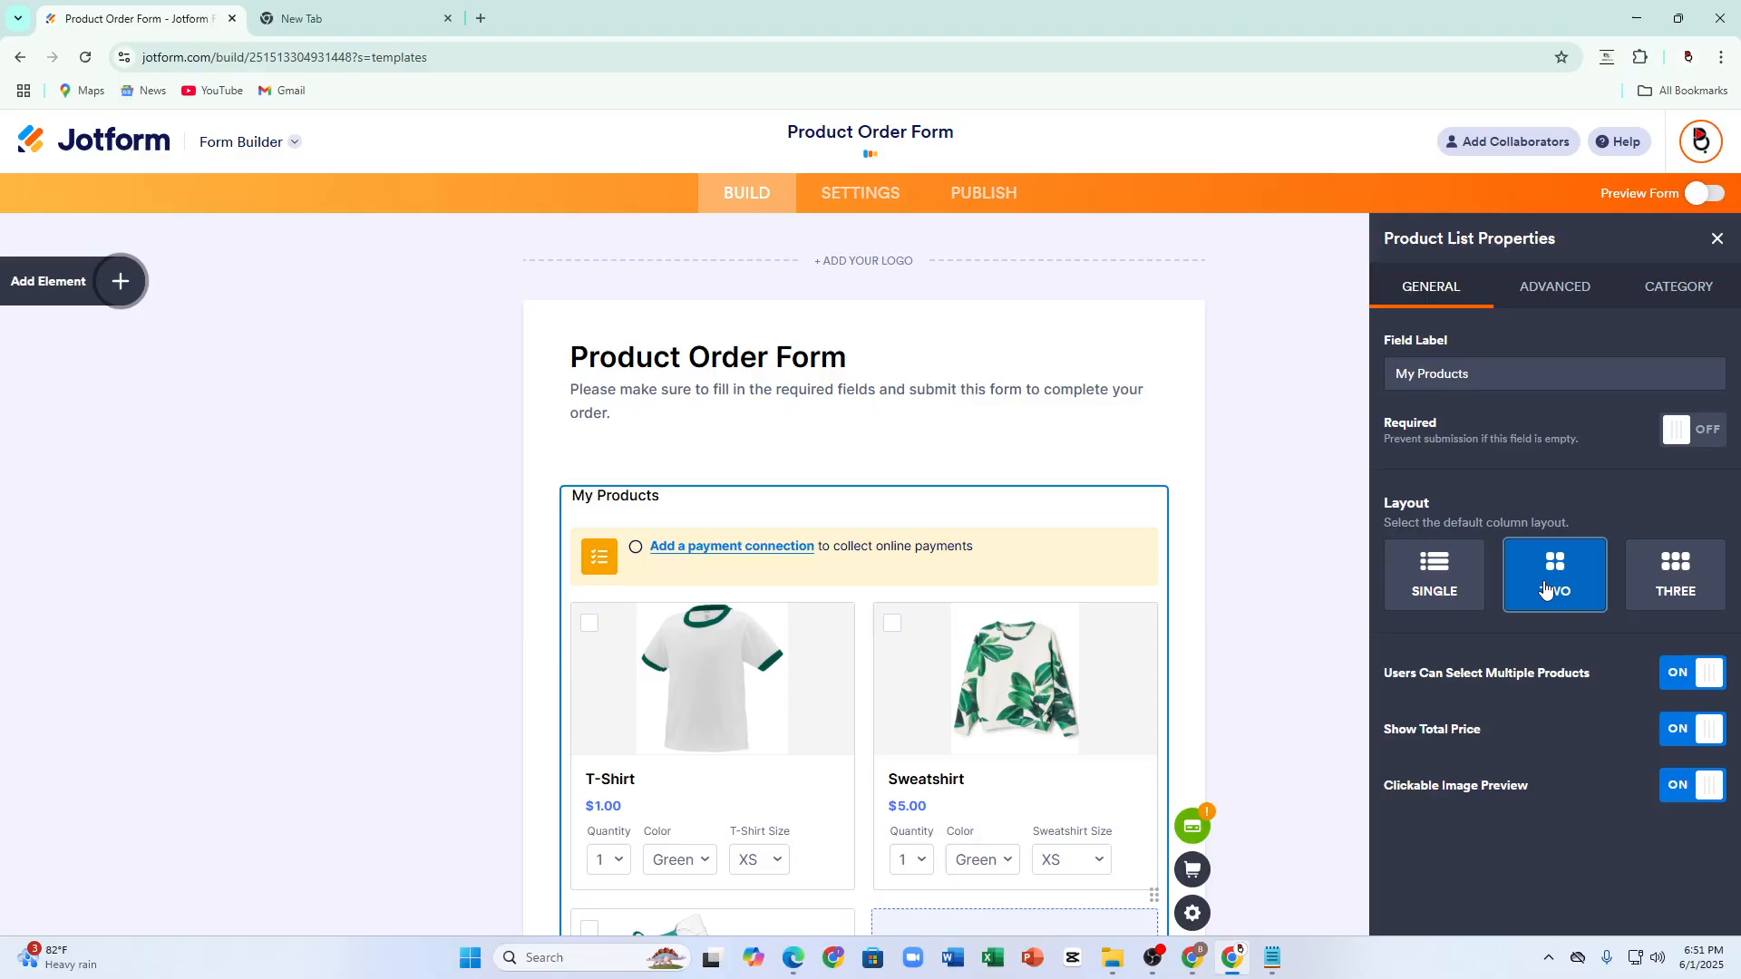
{"action": "scroll", "coordinate": [1010, 622], "scroll_direction": "down", "scroll_amount": 5}
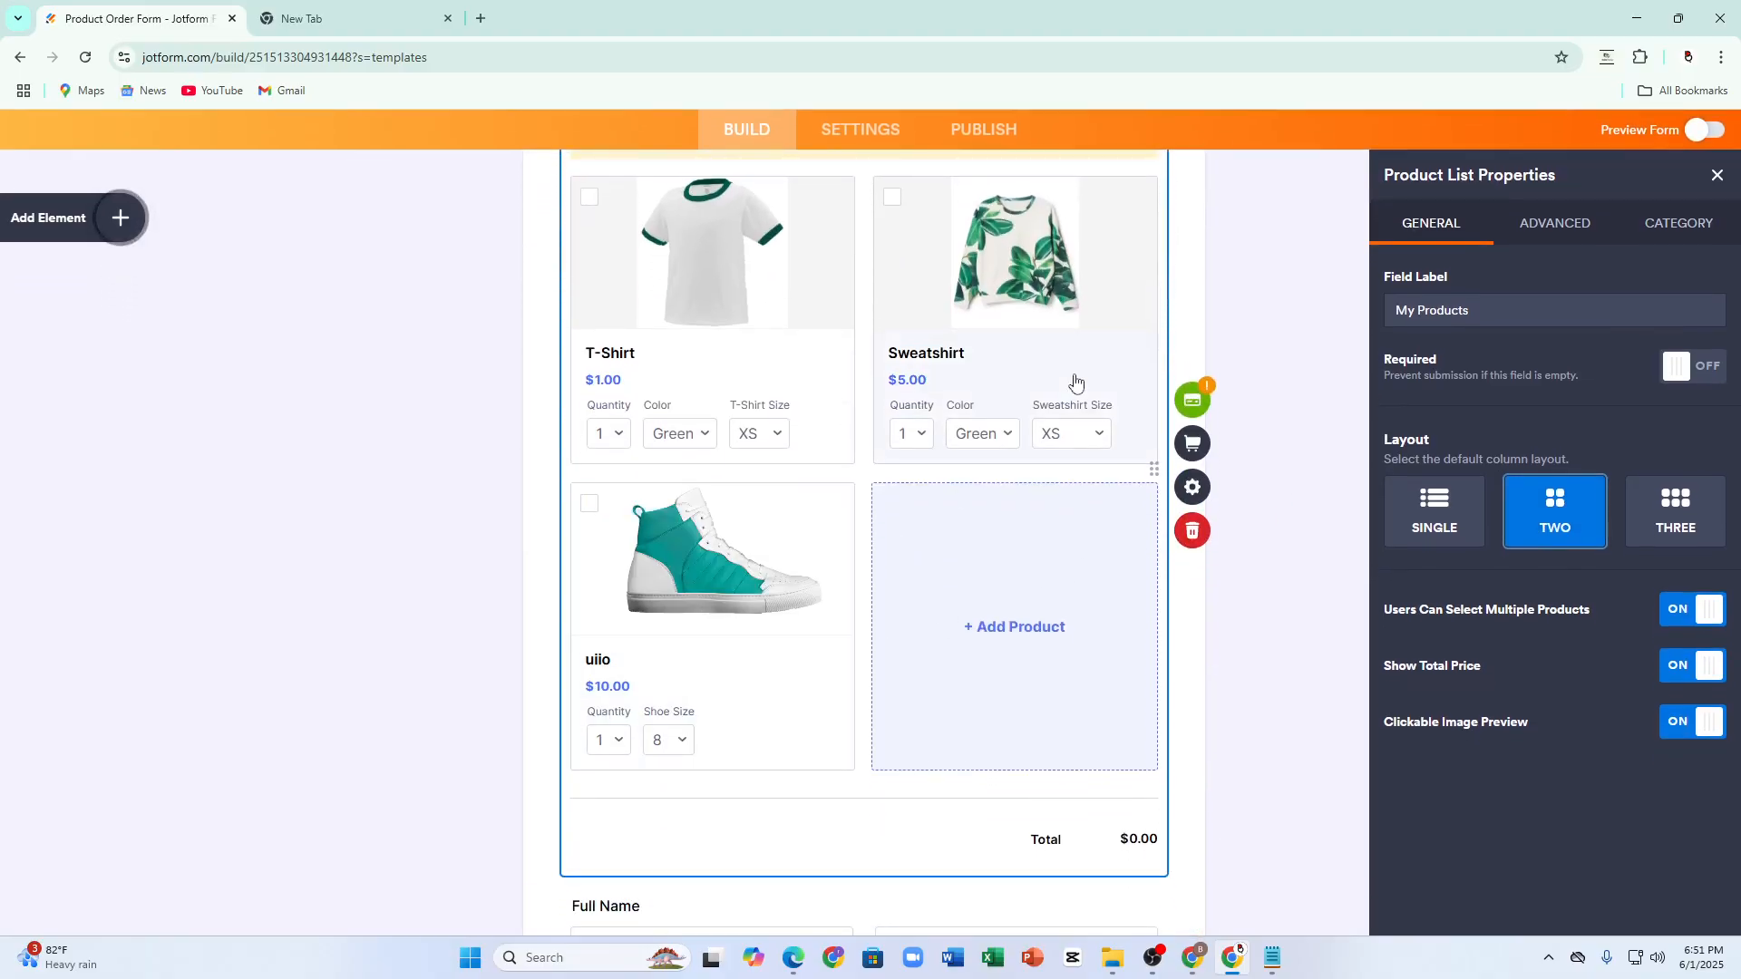
{"action": "left_click", "coordinate": [1415, 517]}
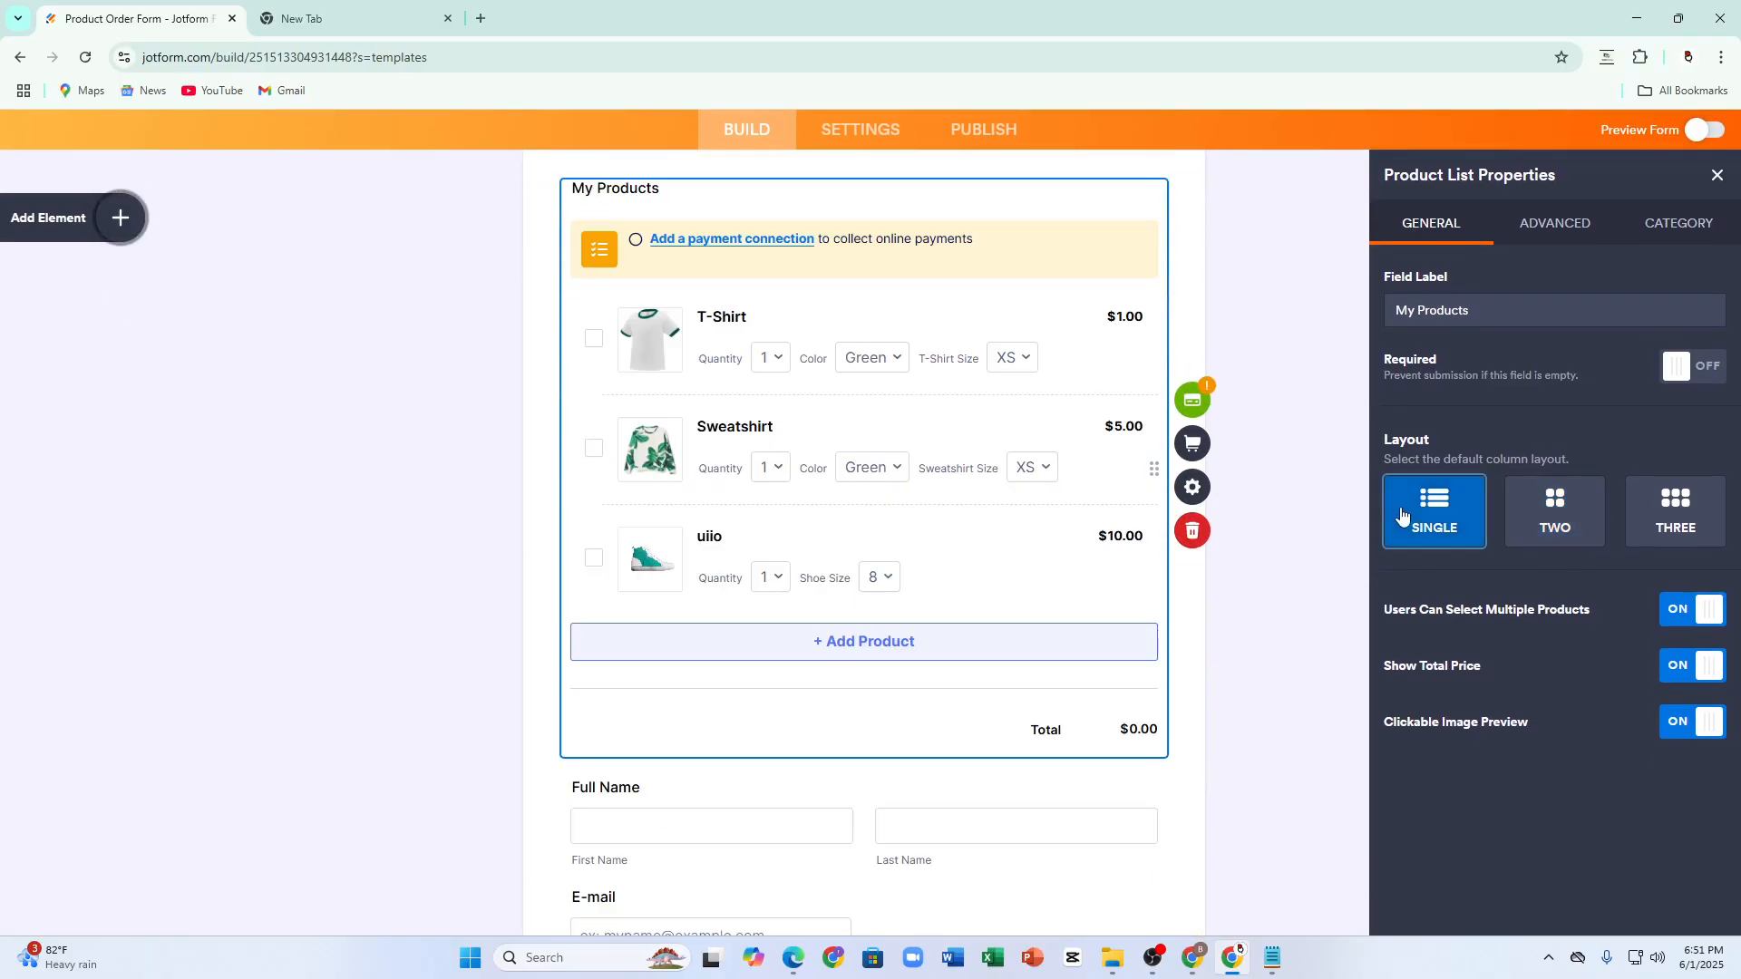
{"action": "left_click", "coordinate": [1680, 522]}
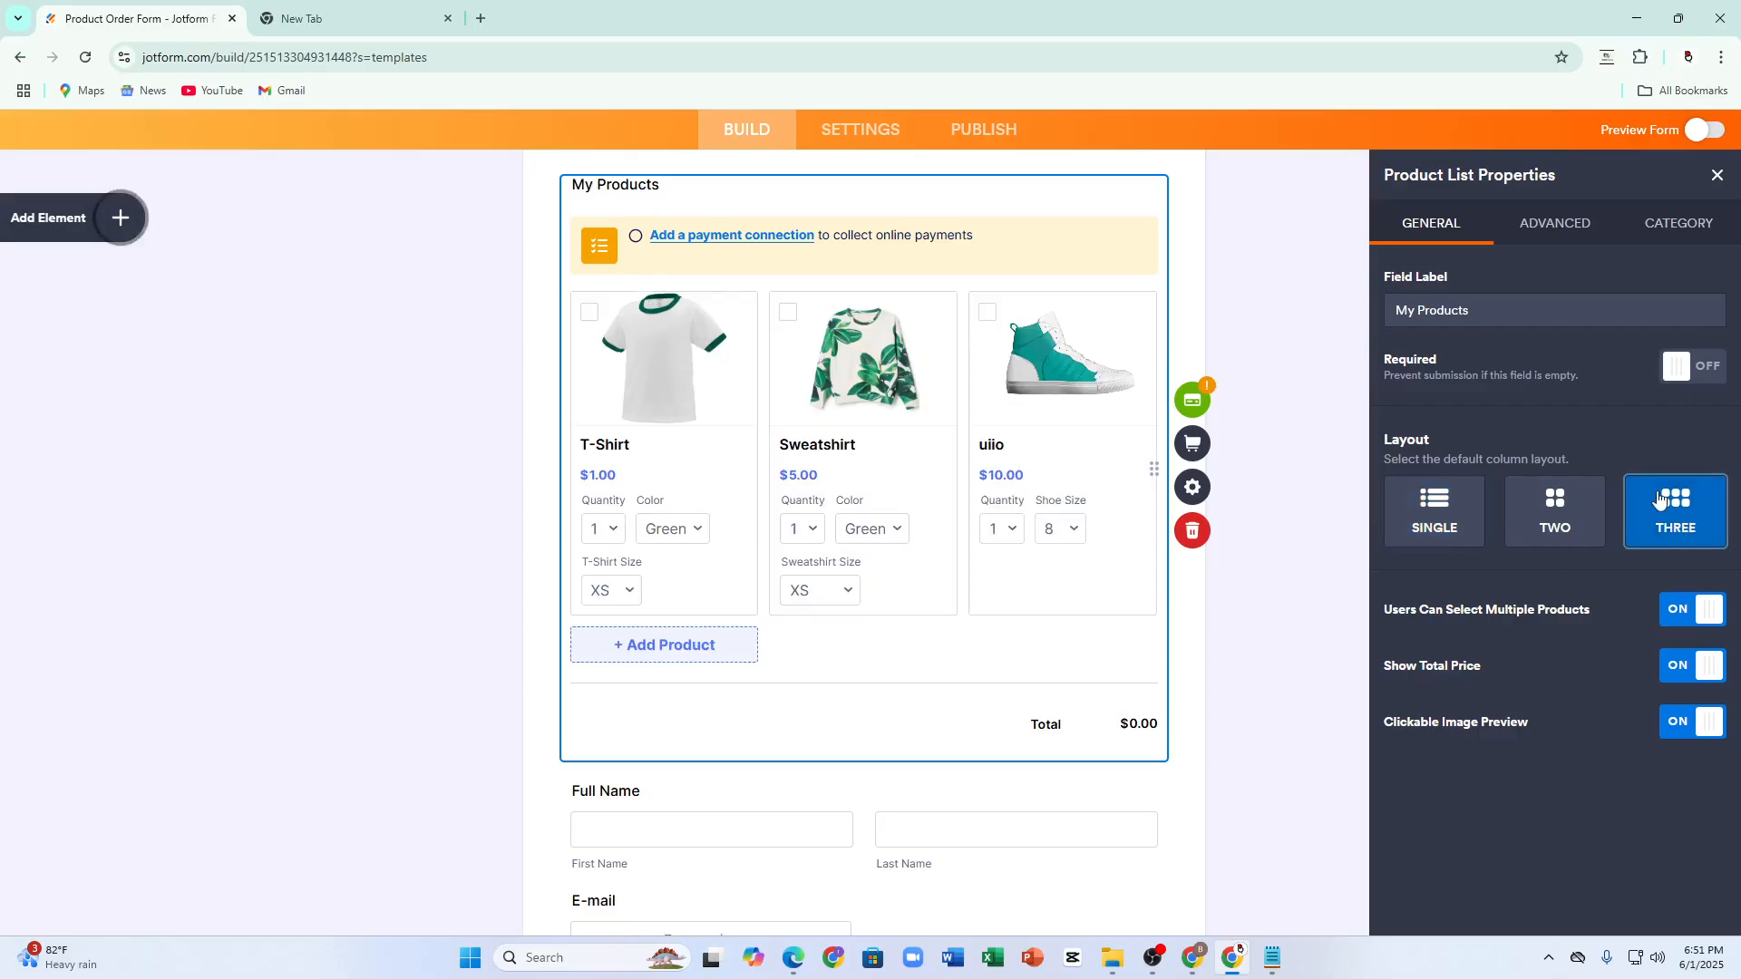
Step: Make the My Products field required, turn the requirement back off and highlight the option's description
{"action": "left_click", "coordinate": [1693, 367]}
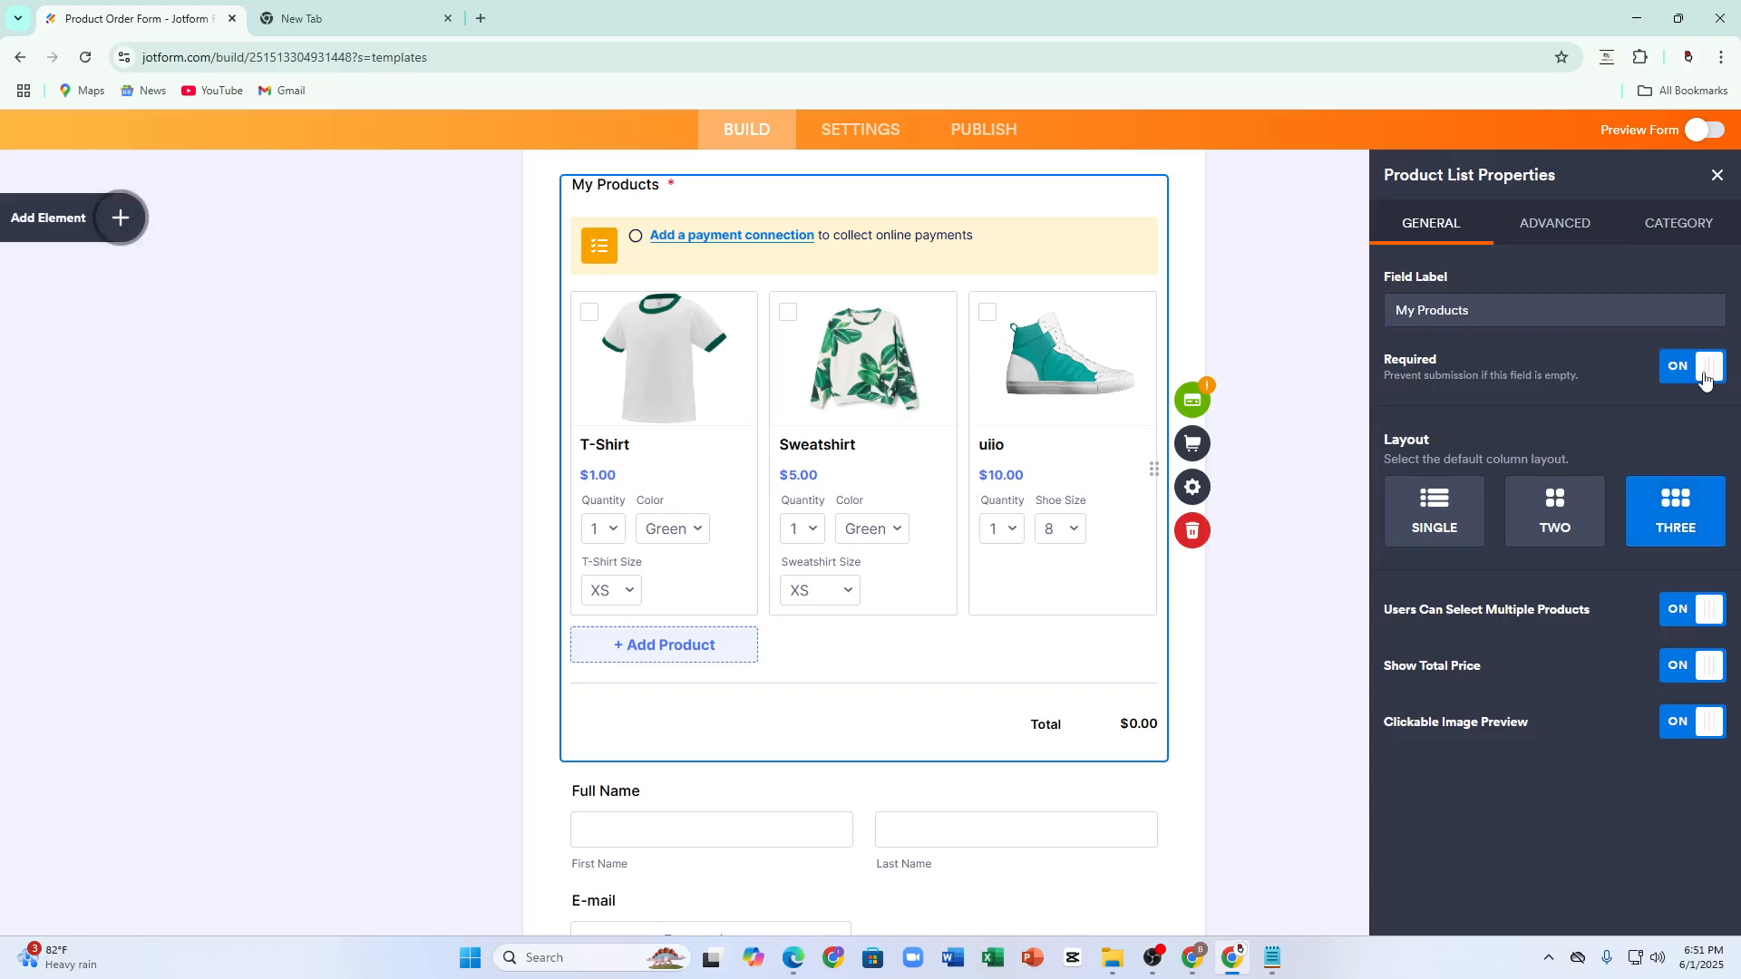
{"action": "left_click", "coordinate": [1694, 367]}
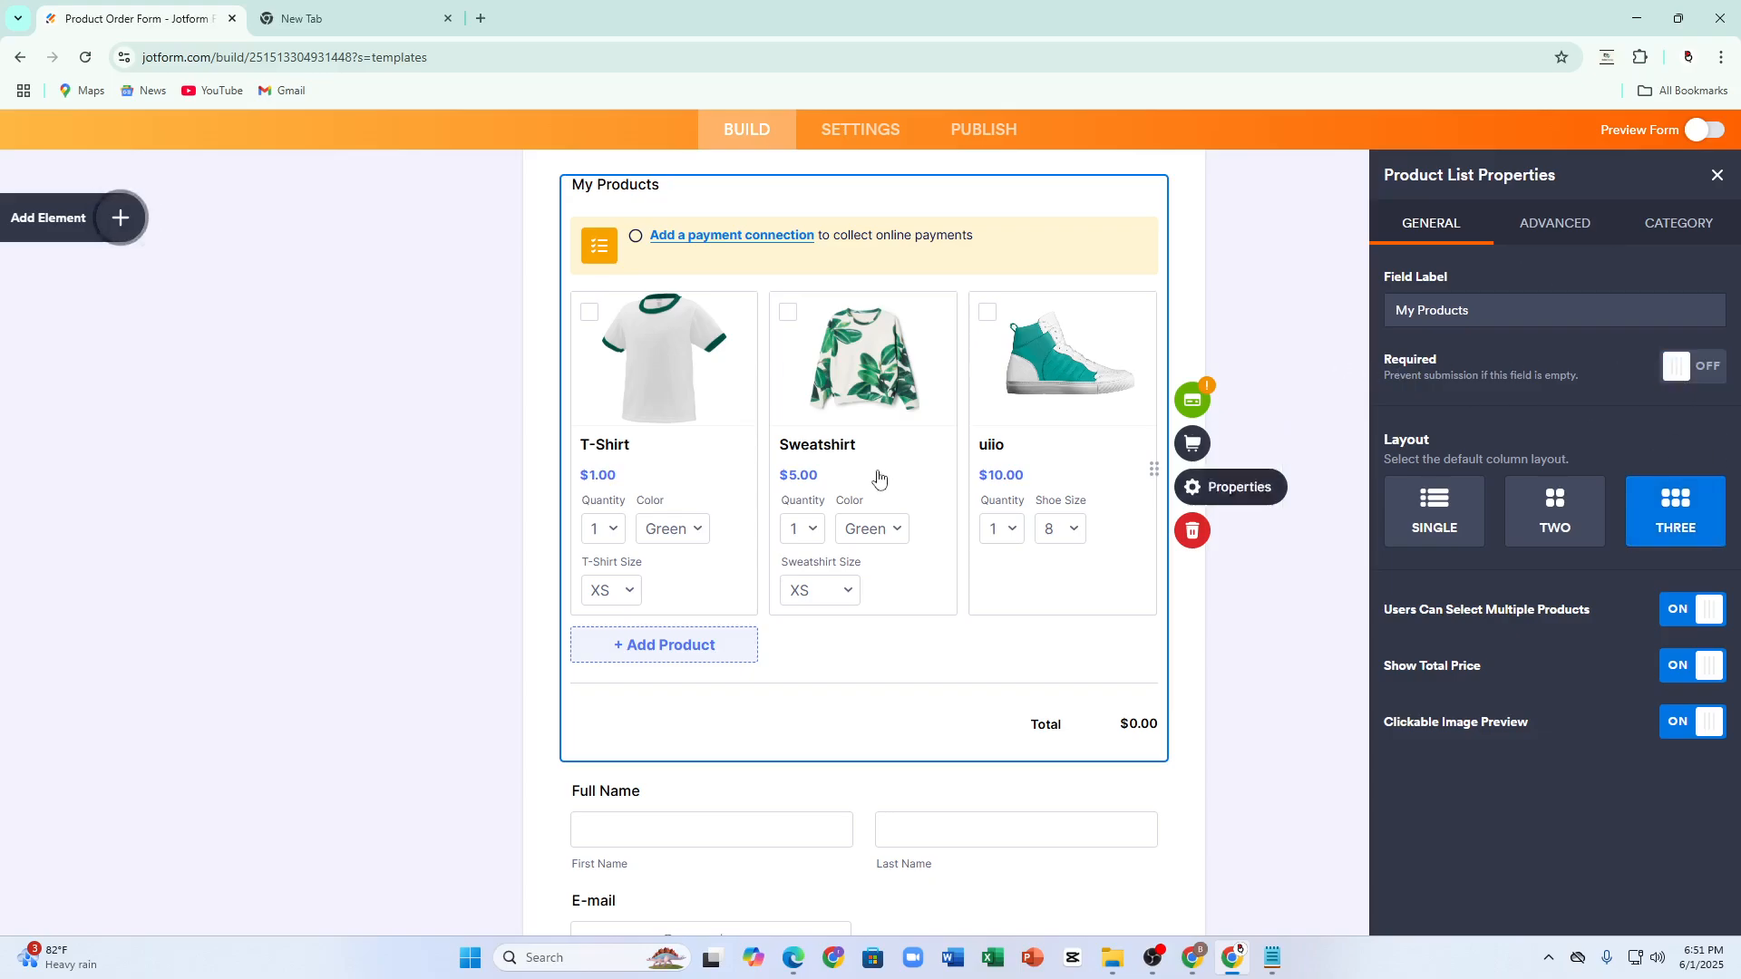
{"action": "scroll", "coordinate": [877, 478], "scroll_direction": "up", "scroll_amount": 1}
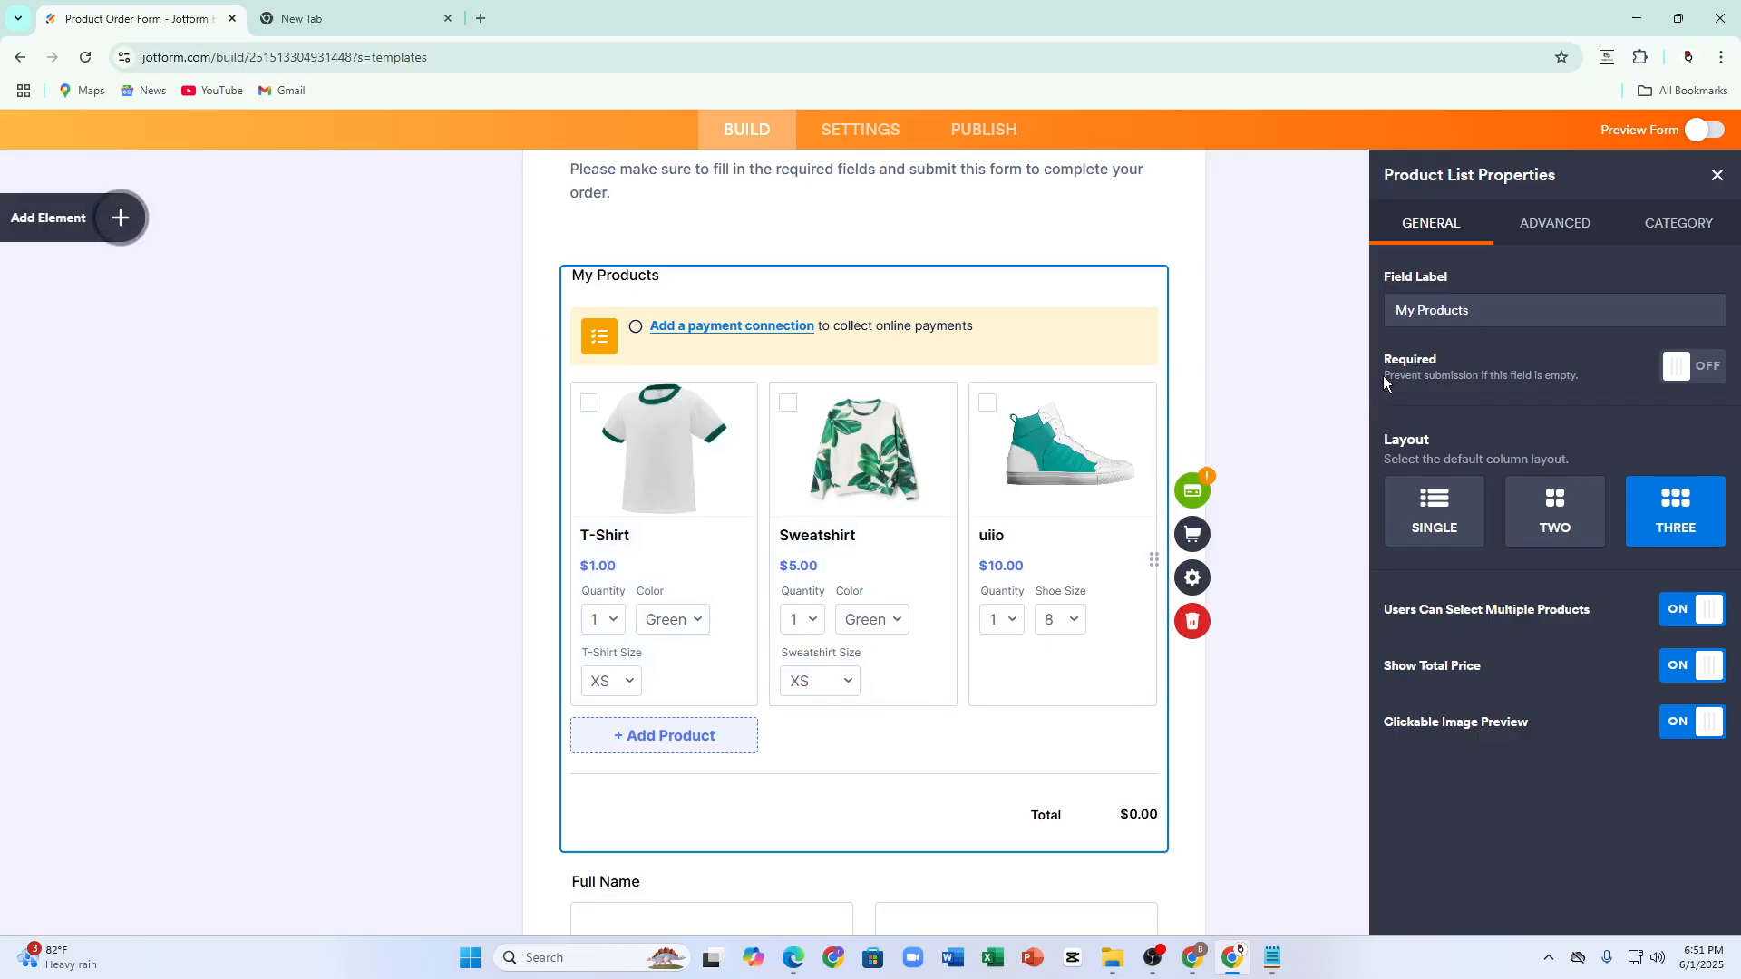
{"action": "left_click_drag", "start_coordinate": [1383, 376], "coordinate": [1480, 377]}
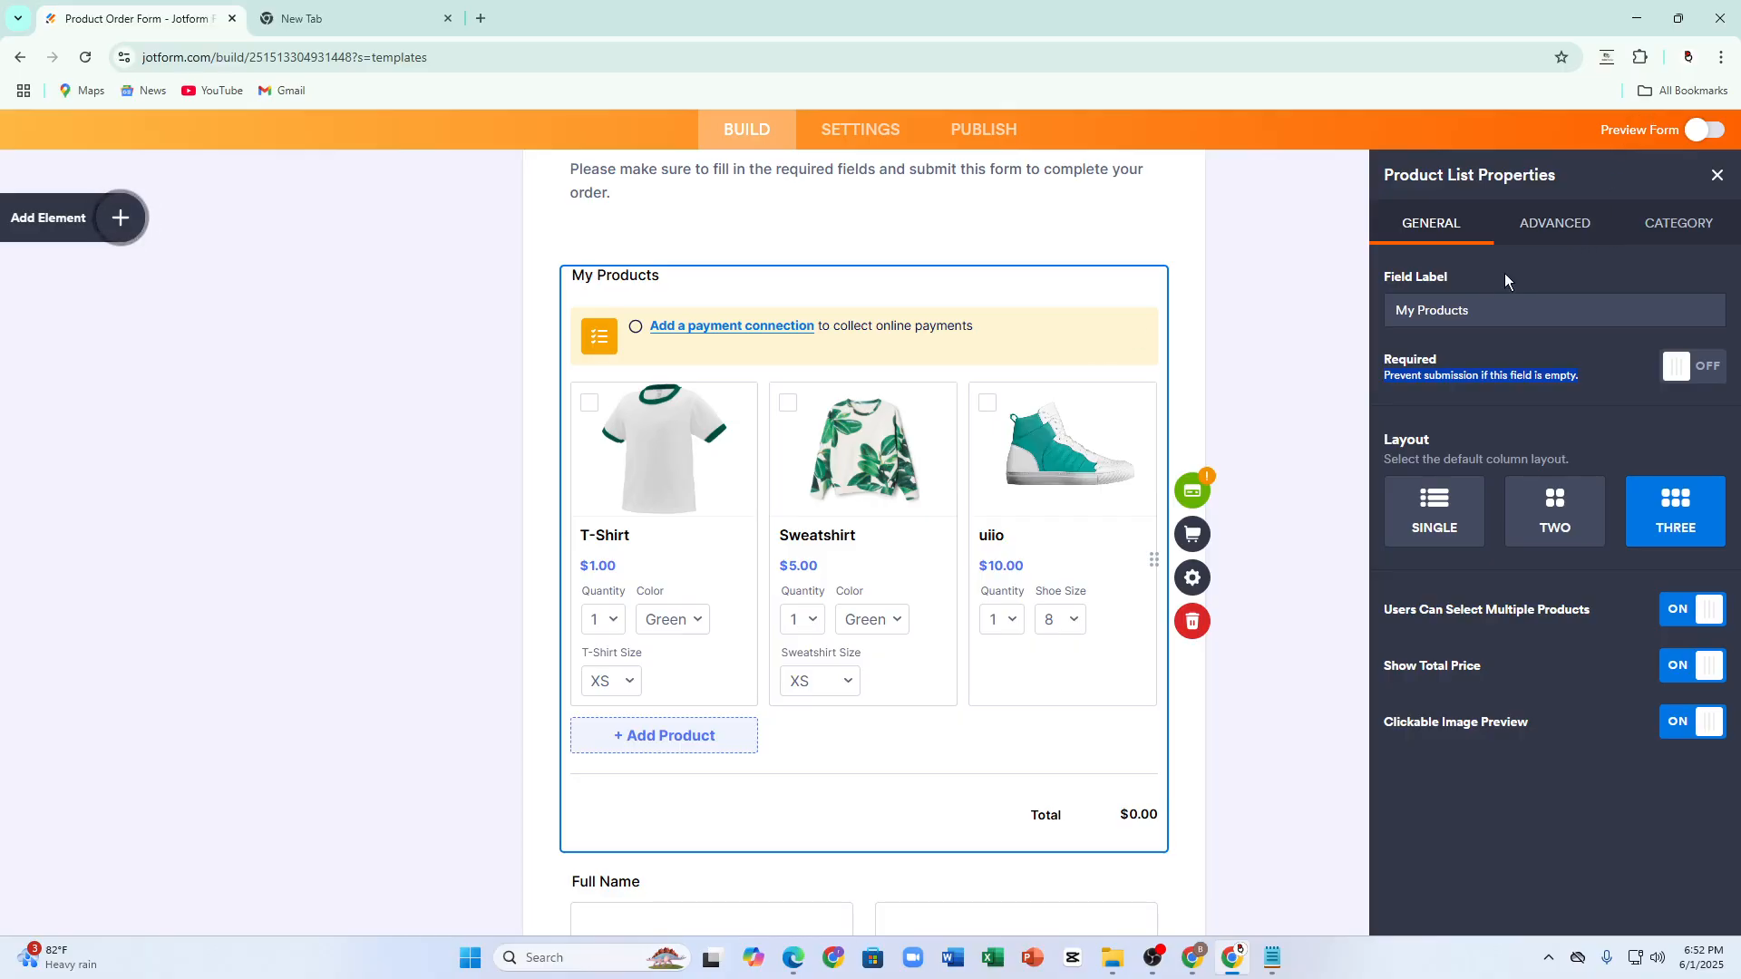
Step: Change the form's heading to "Product Buyer Form"
{"action": "scroll", "coordinate": [870, 399], "scroll_direction": "up", "scroll_amount": 3}
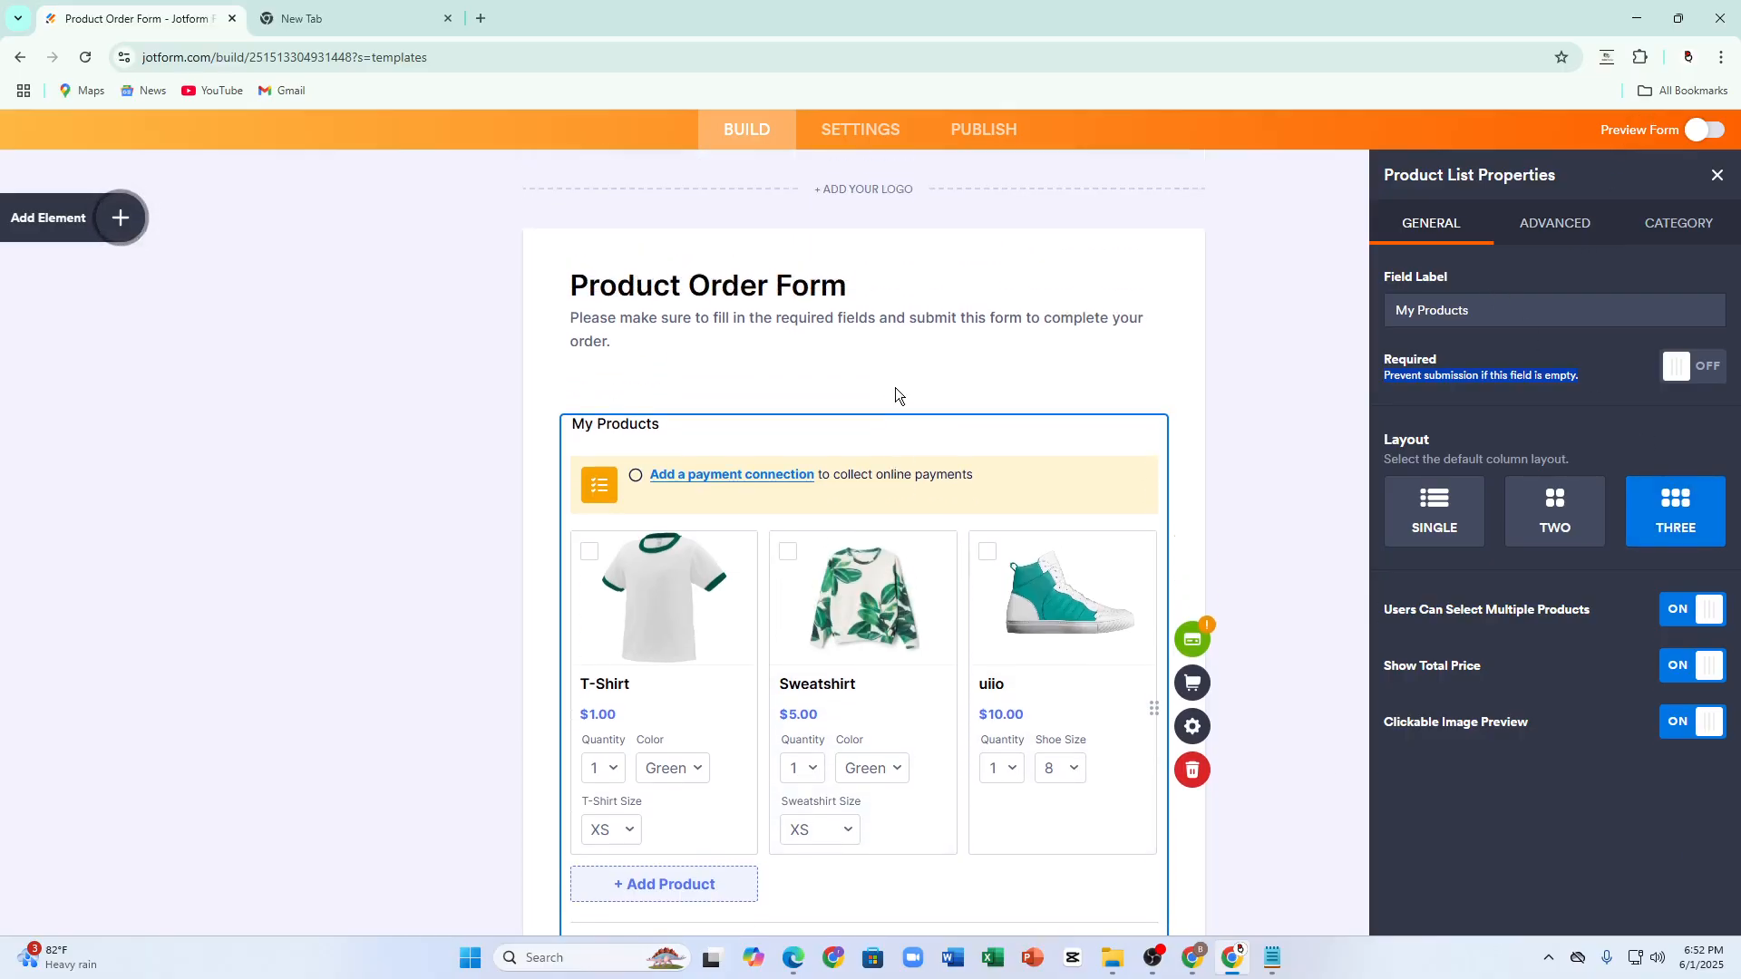
{"action": "double_click", "coordinate": [743, 359]}
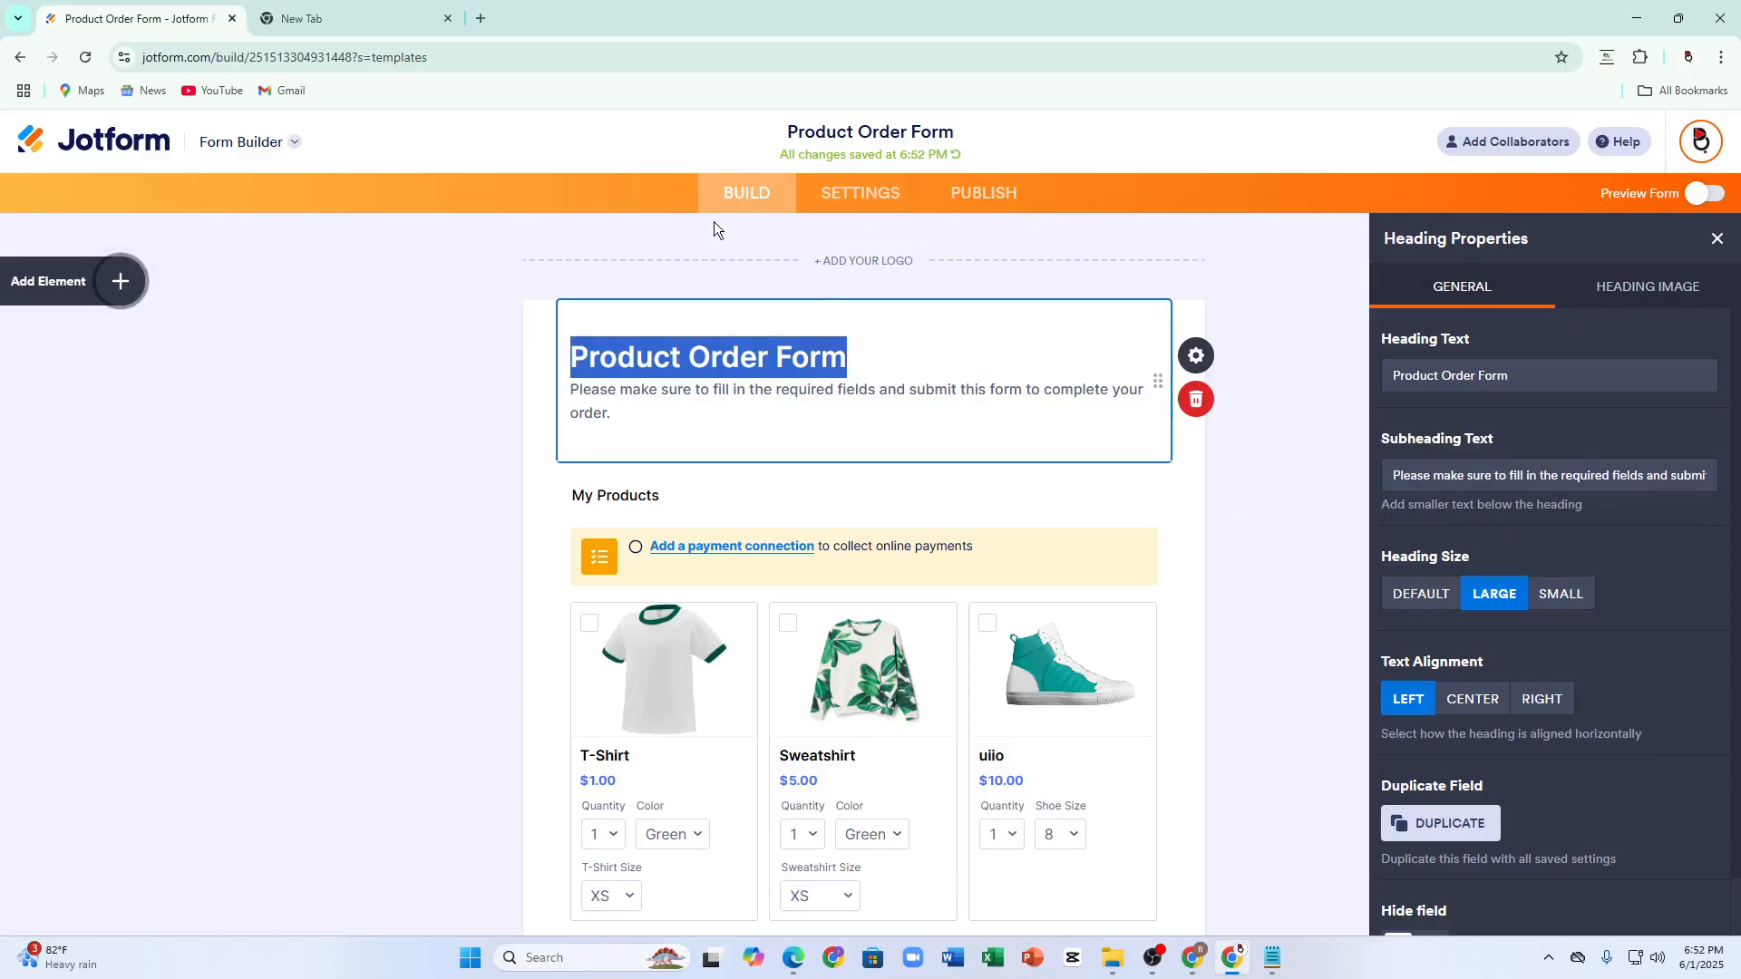
{"action": "left_click", "coordinate": [790, 392]}
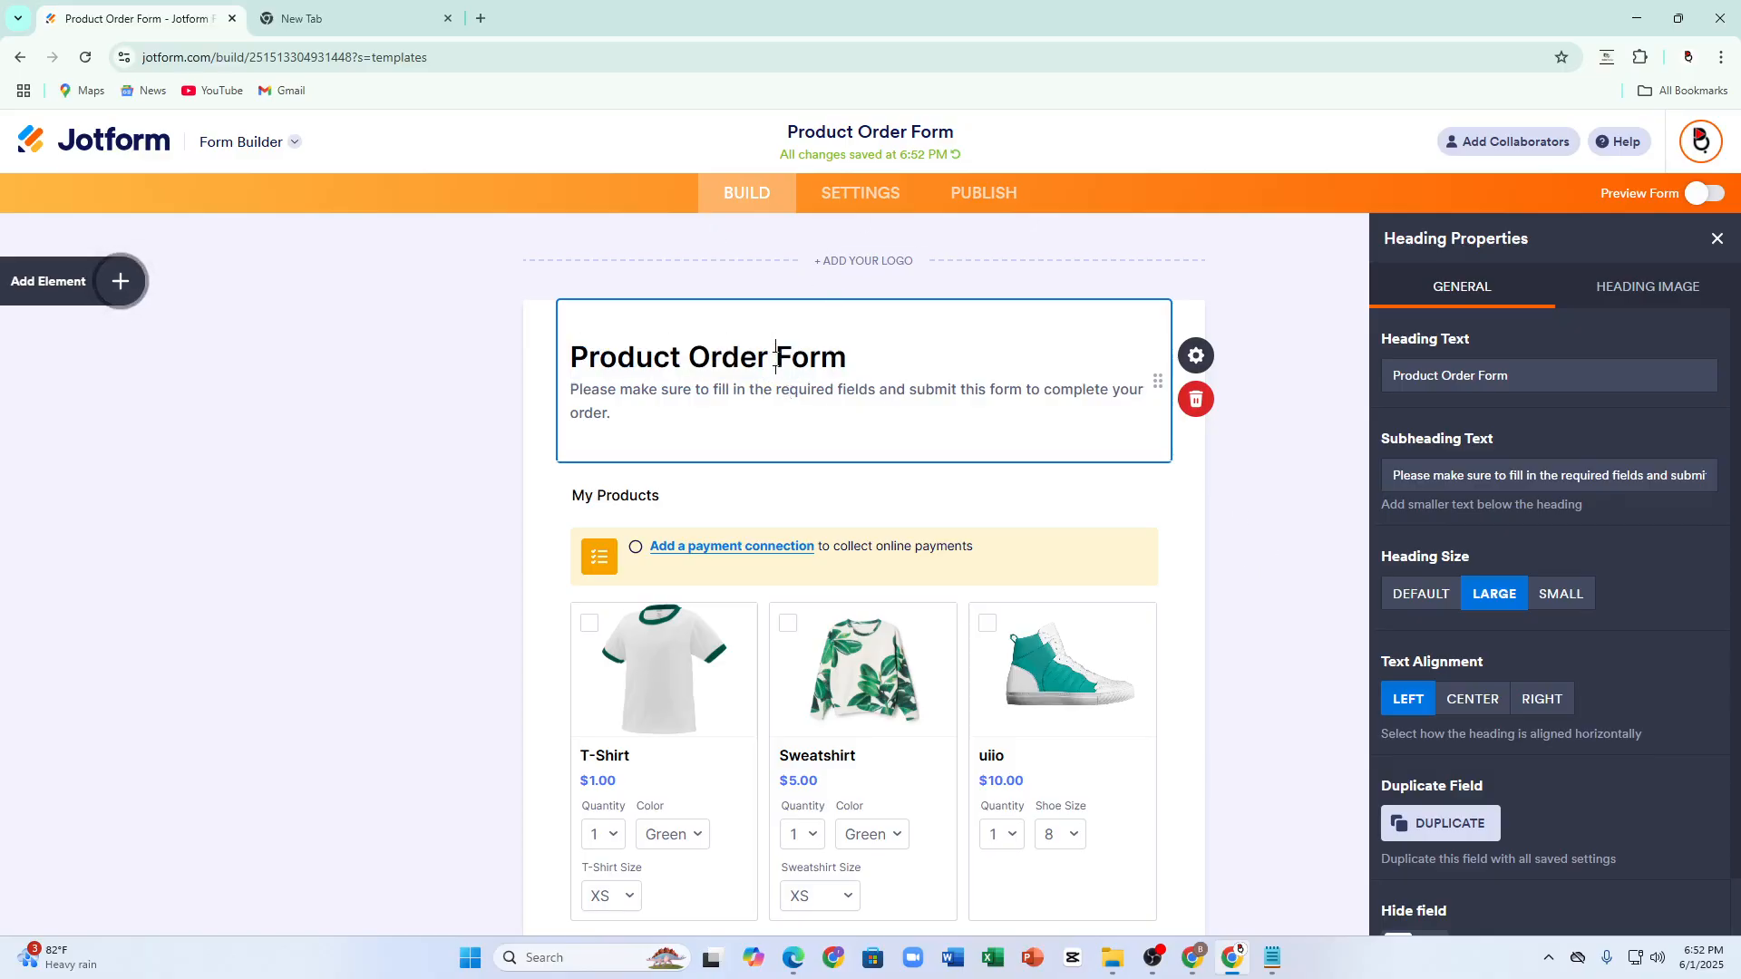
{"action": "left_click_drag", "start_coordinate": [777, 361], "coordinate": [686, 360]}
{"action": "type", "text": "B"}
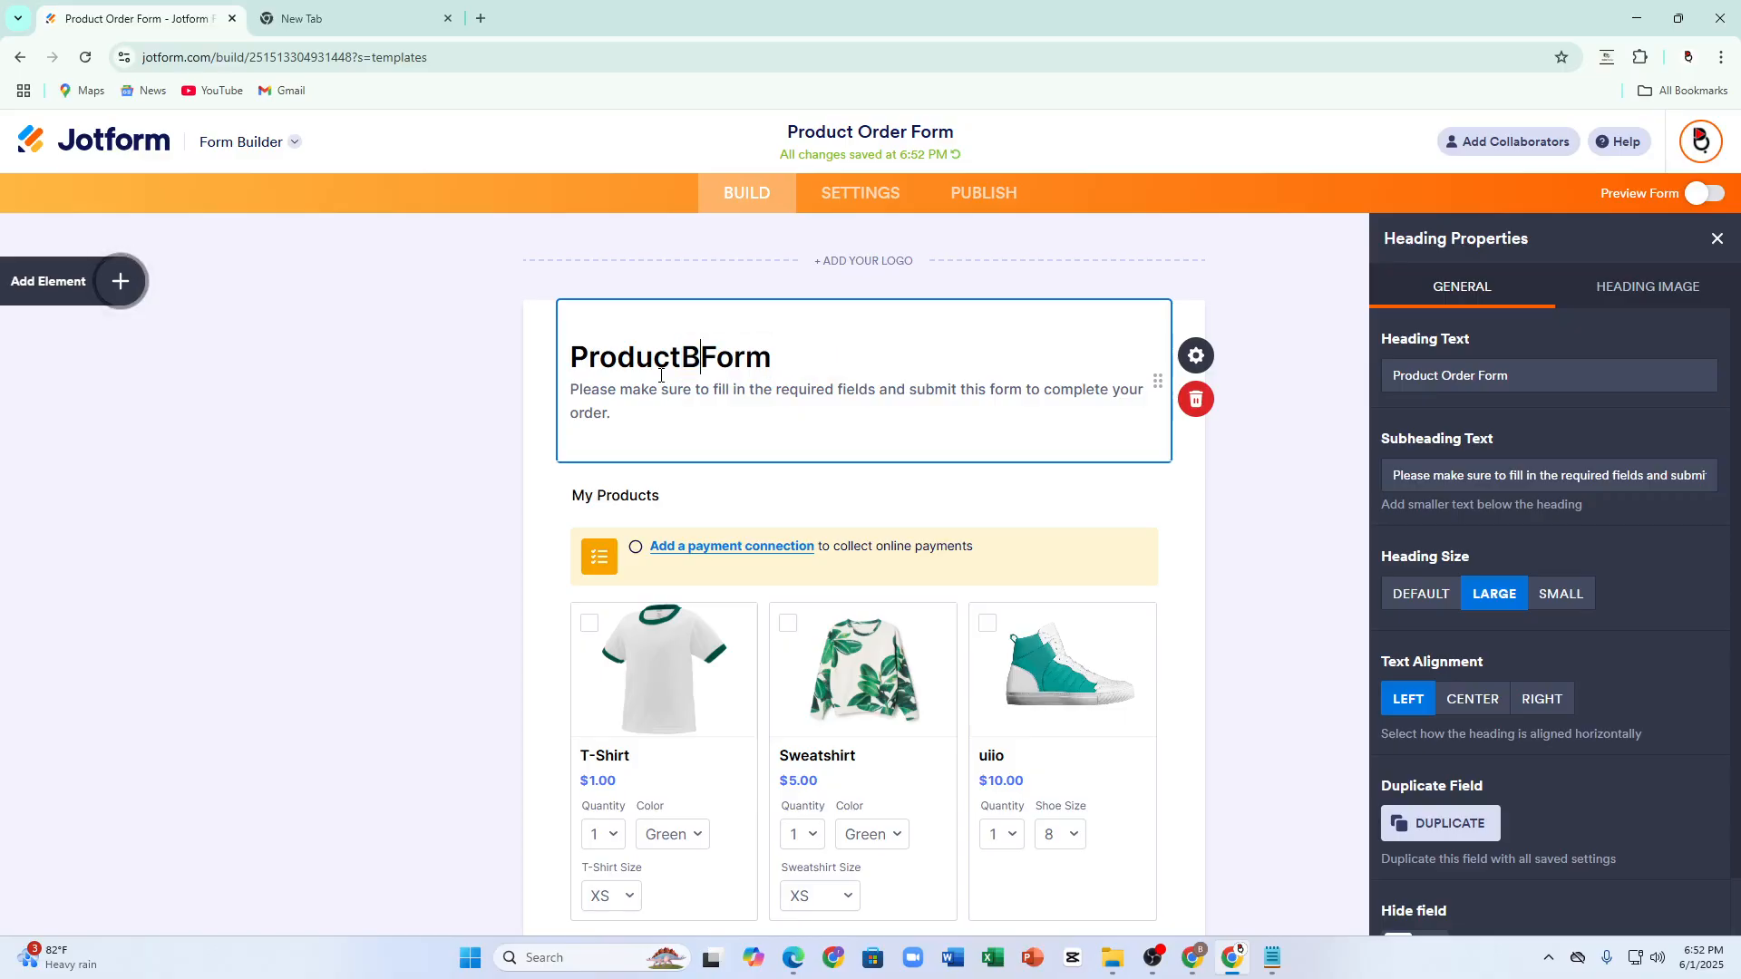
{"action": "key", "text": "BackSpace"}
{"action": "type", "text": "BUY"}
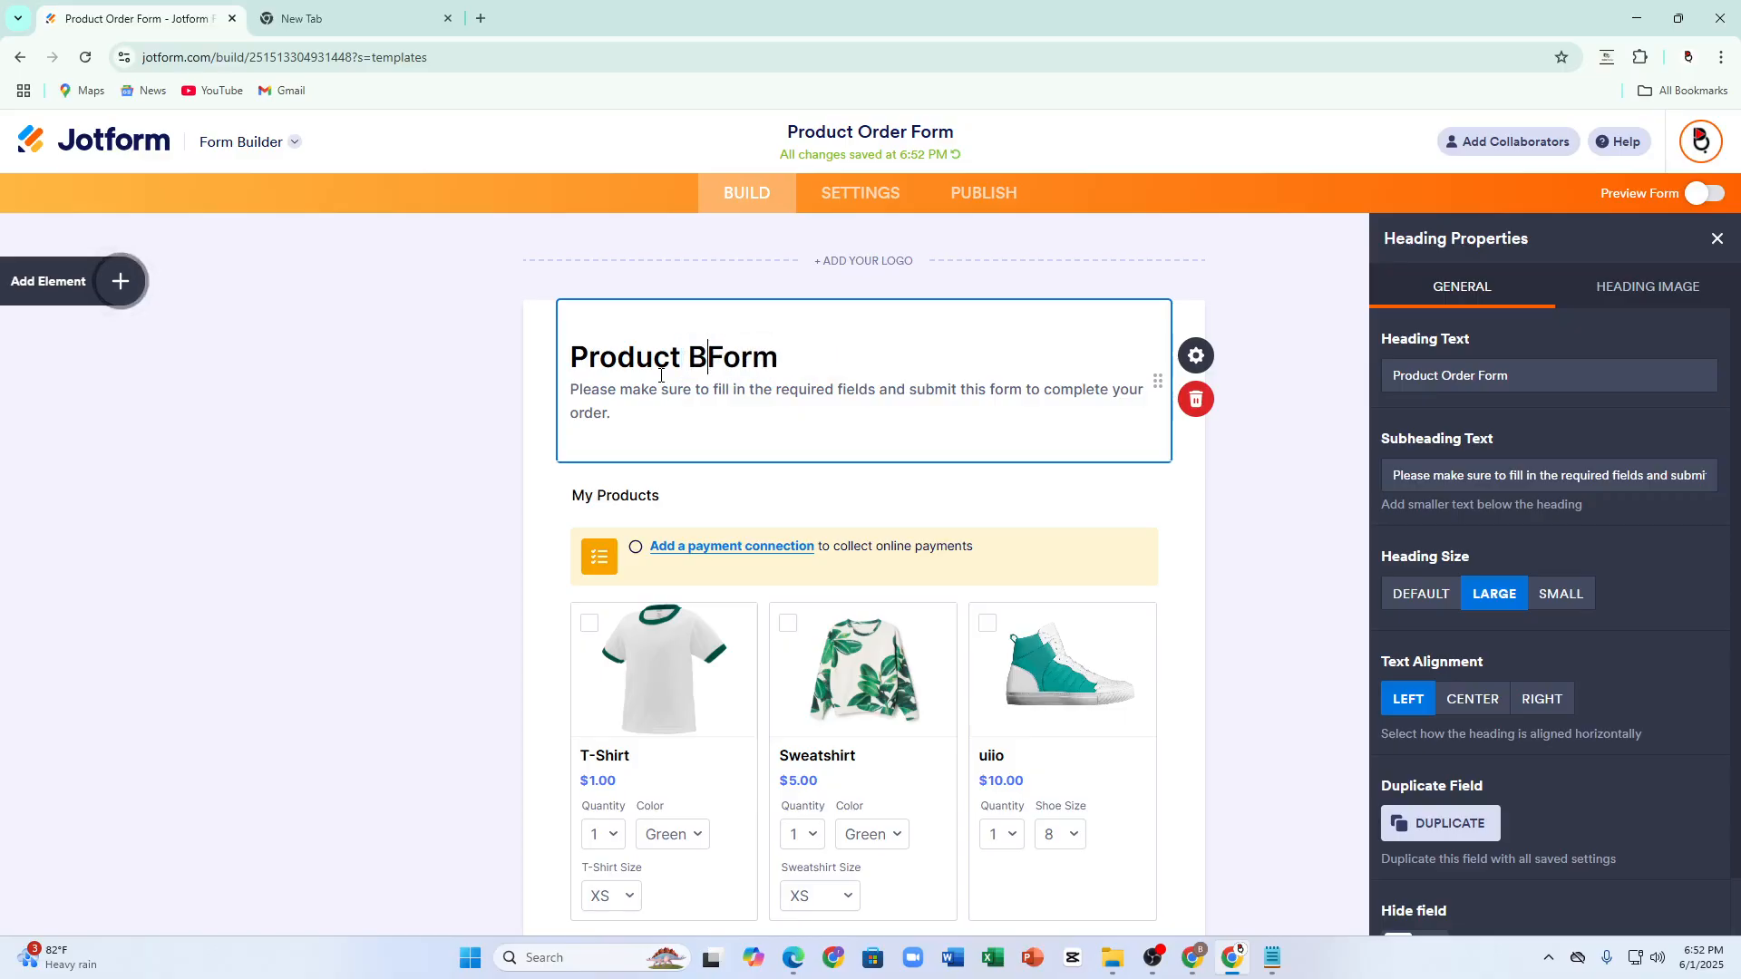
{"action": "key", "text": "BackSpace"}
{"action": "key", "text": "BackSpace"}
{"action": "type", "text": "uyer"}
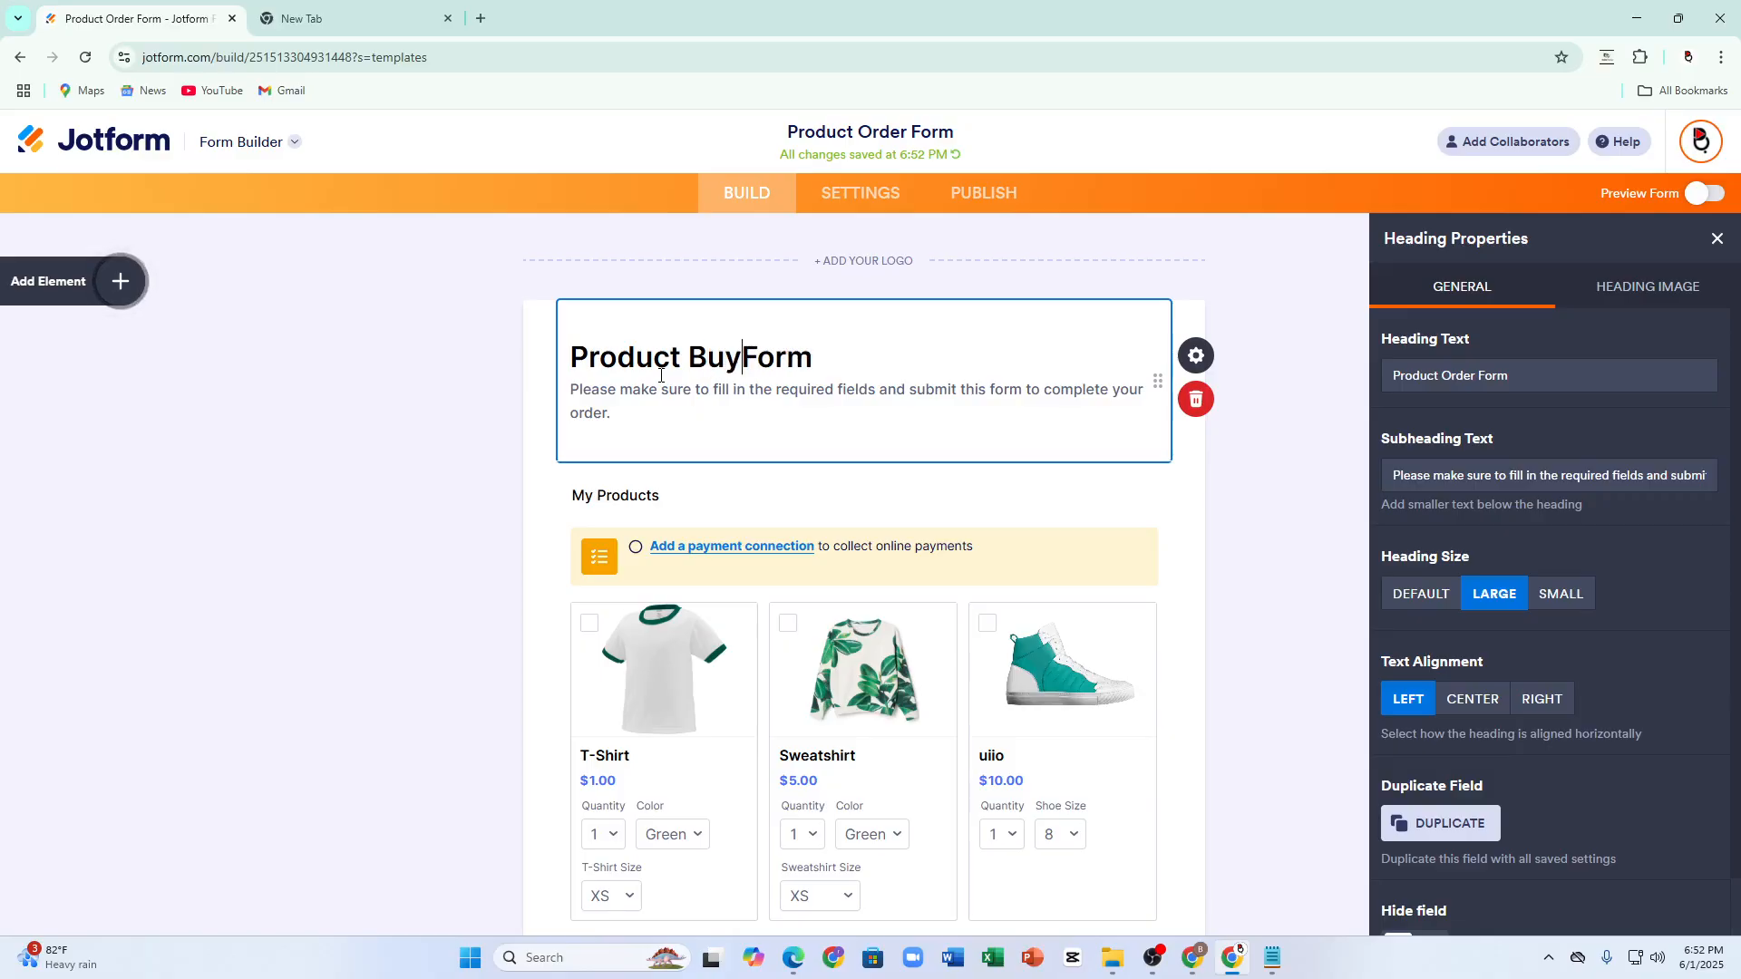
Step: Select the heading's subheading text and review the general heading properties without changing anything
{"action": "triple_click", "coordinate": [617, 390]}
{"action": "right_click", "coordinate": [617, 391]}
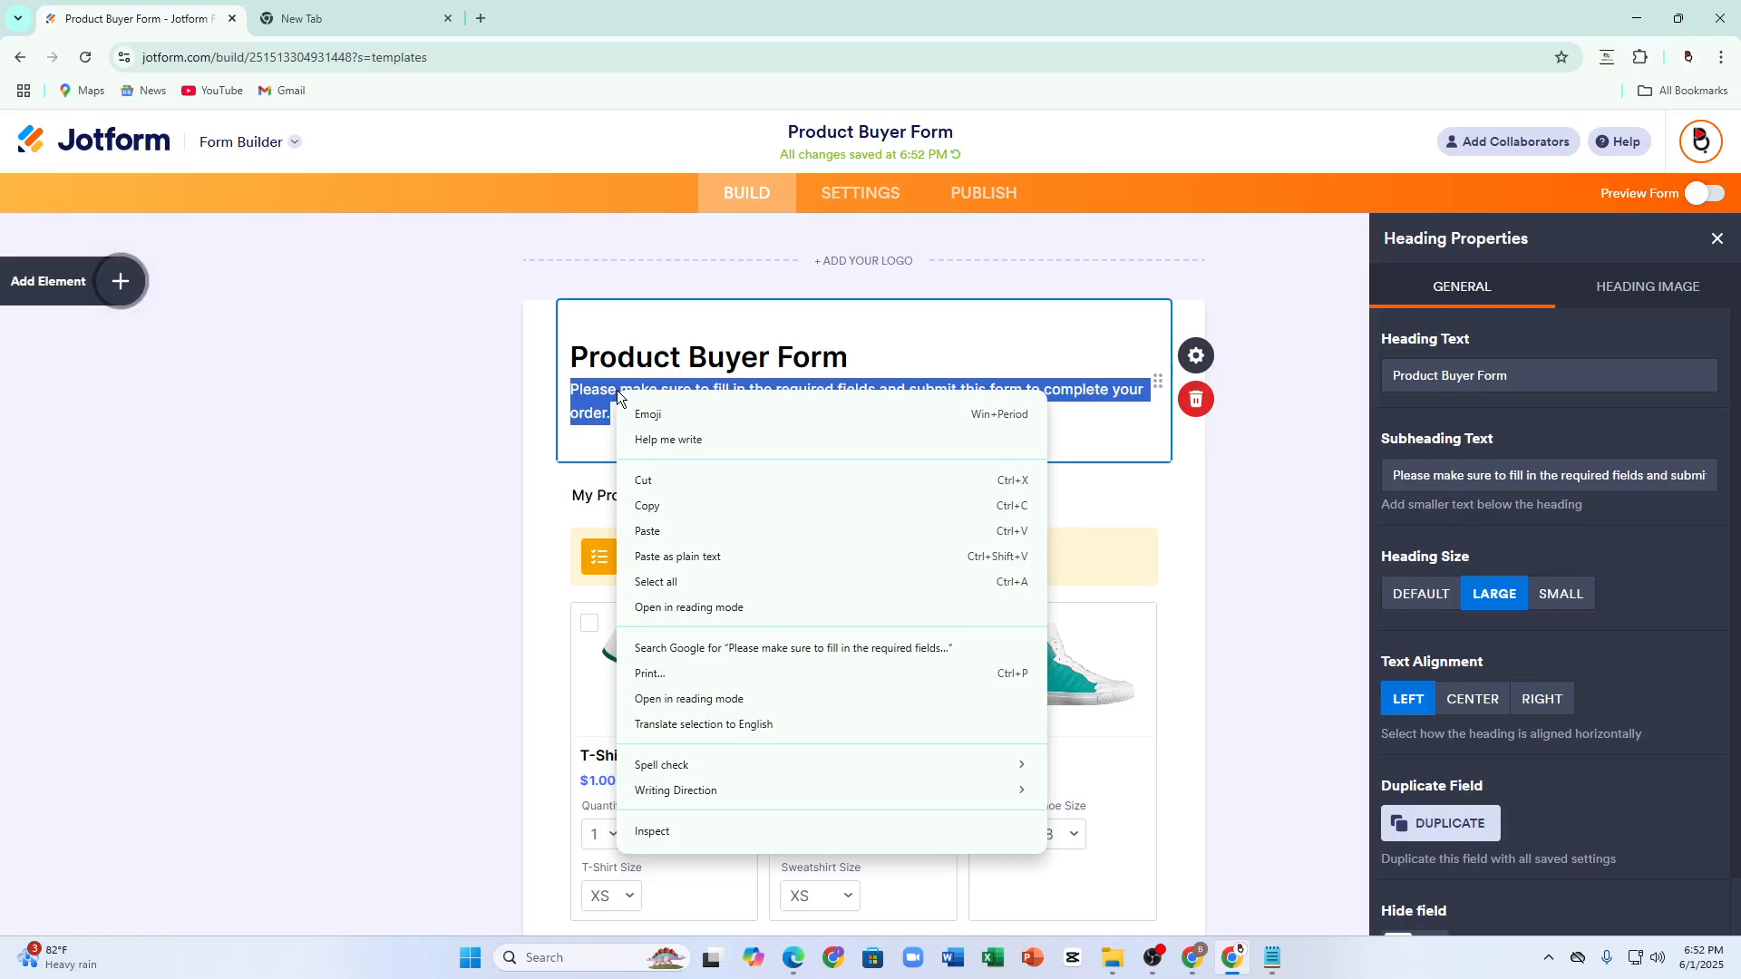
{"action": "left_click", "coordinate": [1195, 357]}
{"action": "left_click", "coordinate": [1195, 356]}
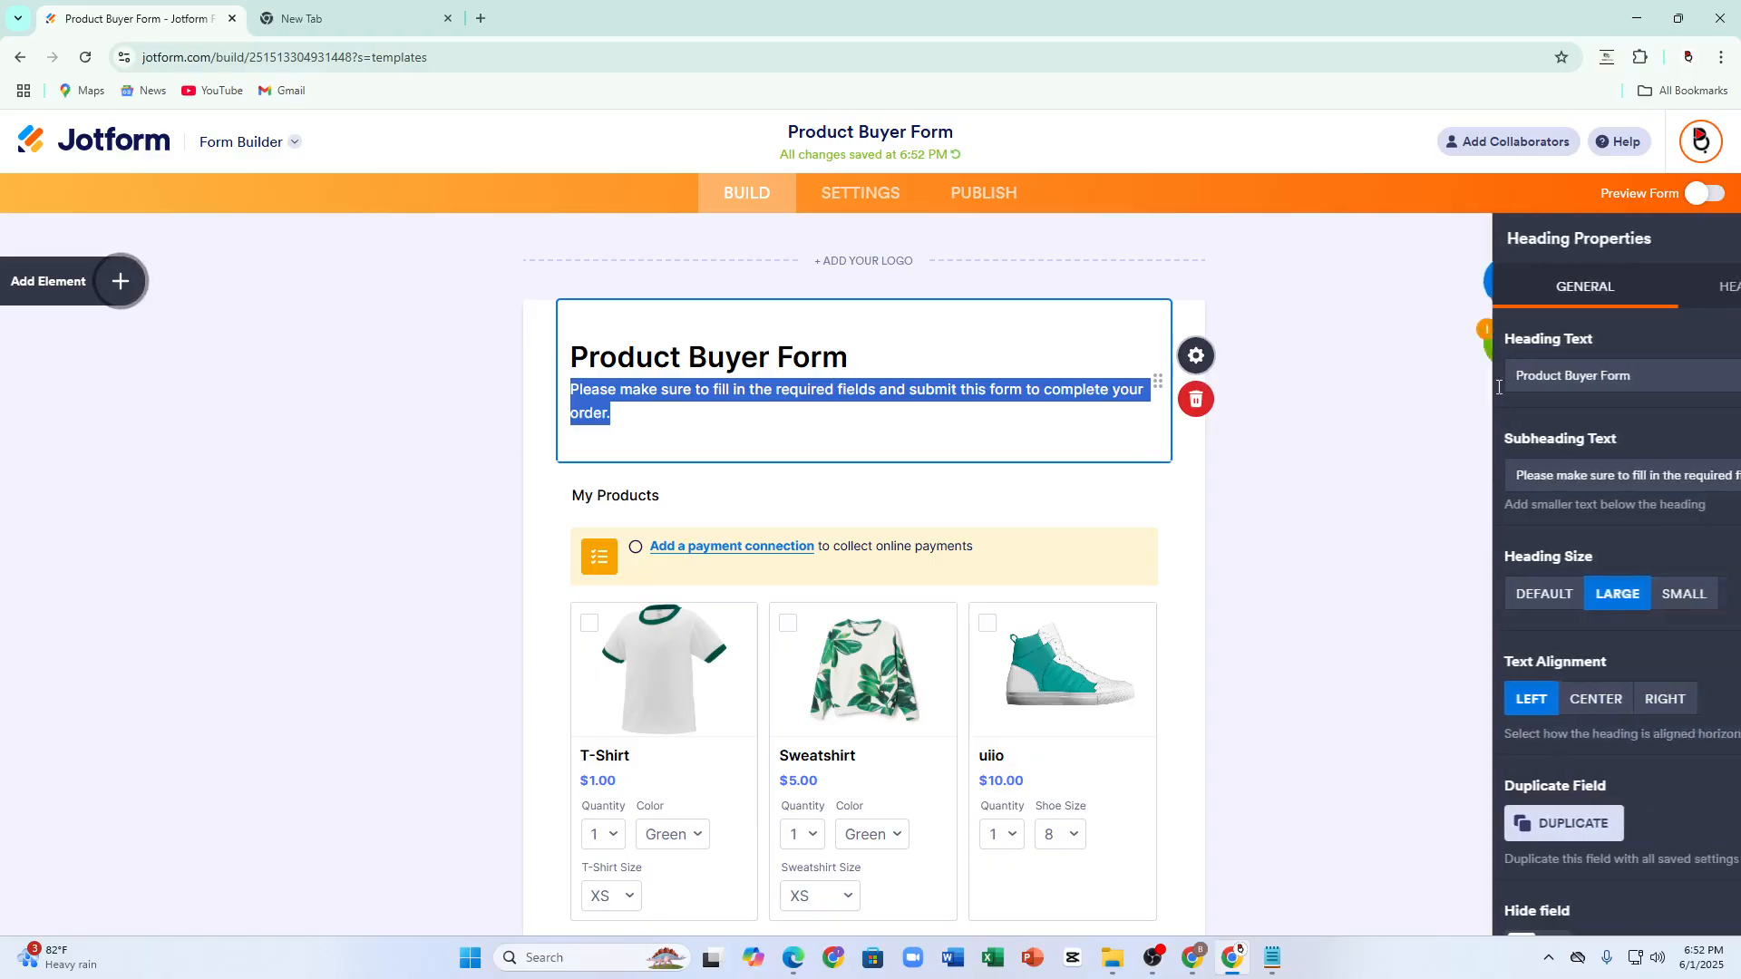
{"action": "scroll", "coordinate": [1596, 417], "scroll_direction": "down", "scroll_amount": 1}
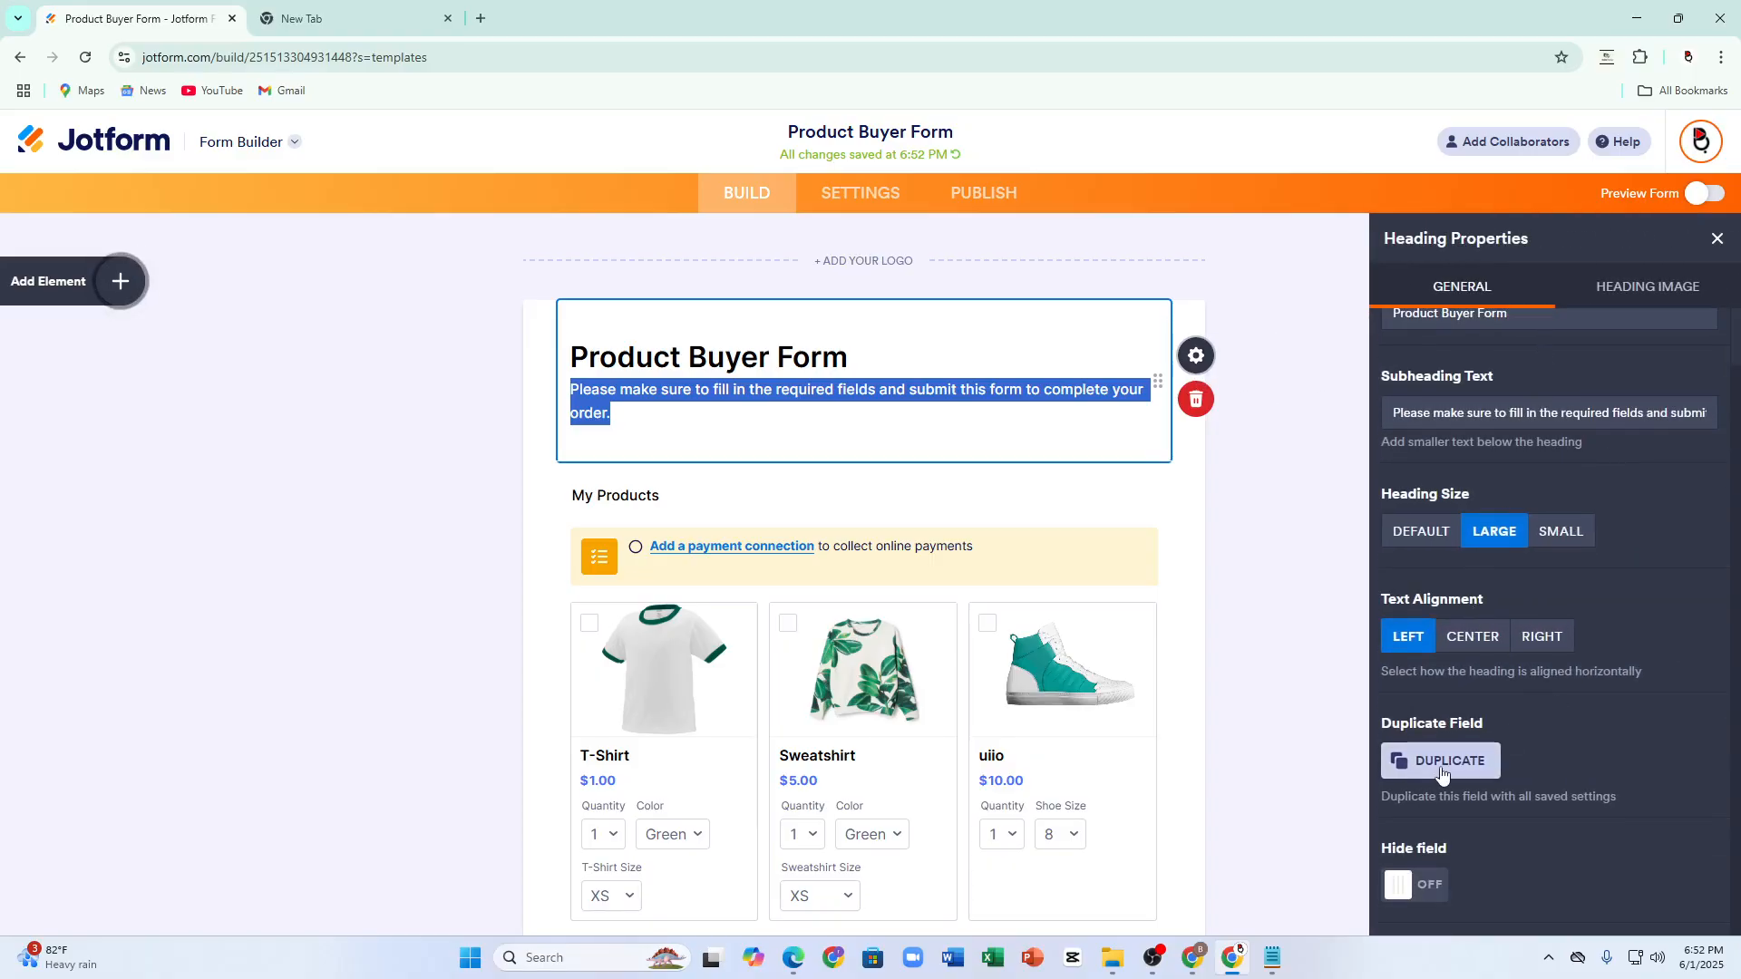
{"action": "scroll", "coordinate": [1462, 556], "scroll_direction": "up", "scroll_amount": 1}
{"action": "double_click", "coordinate": [1487, 475]}
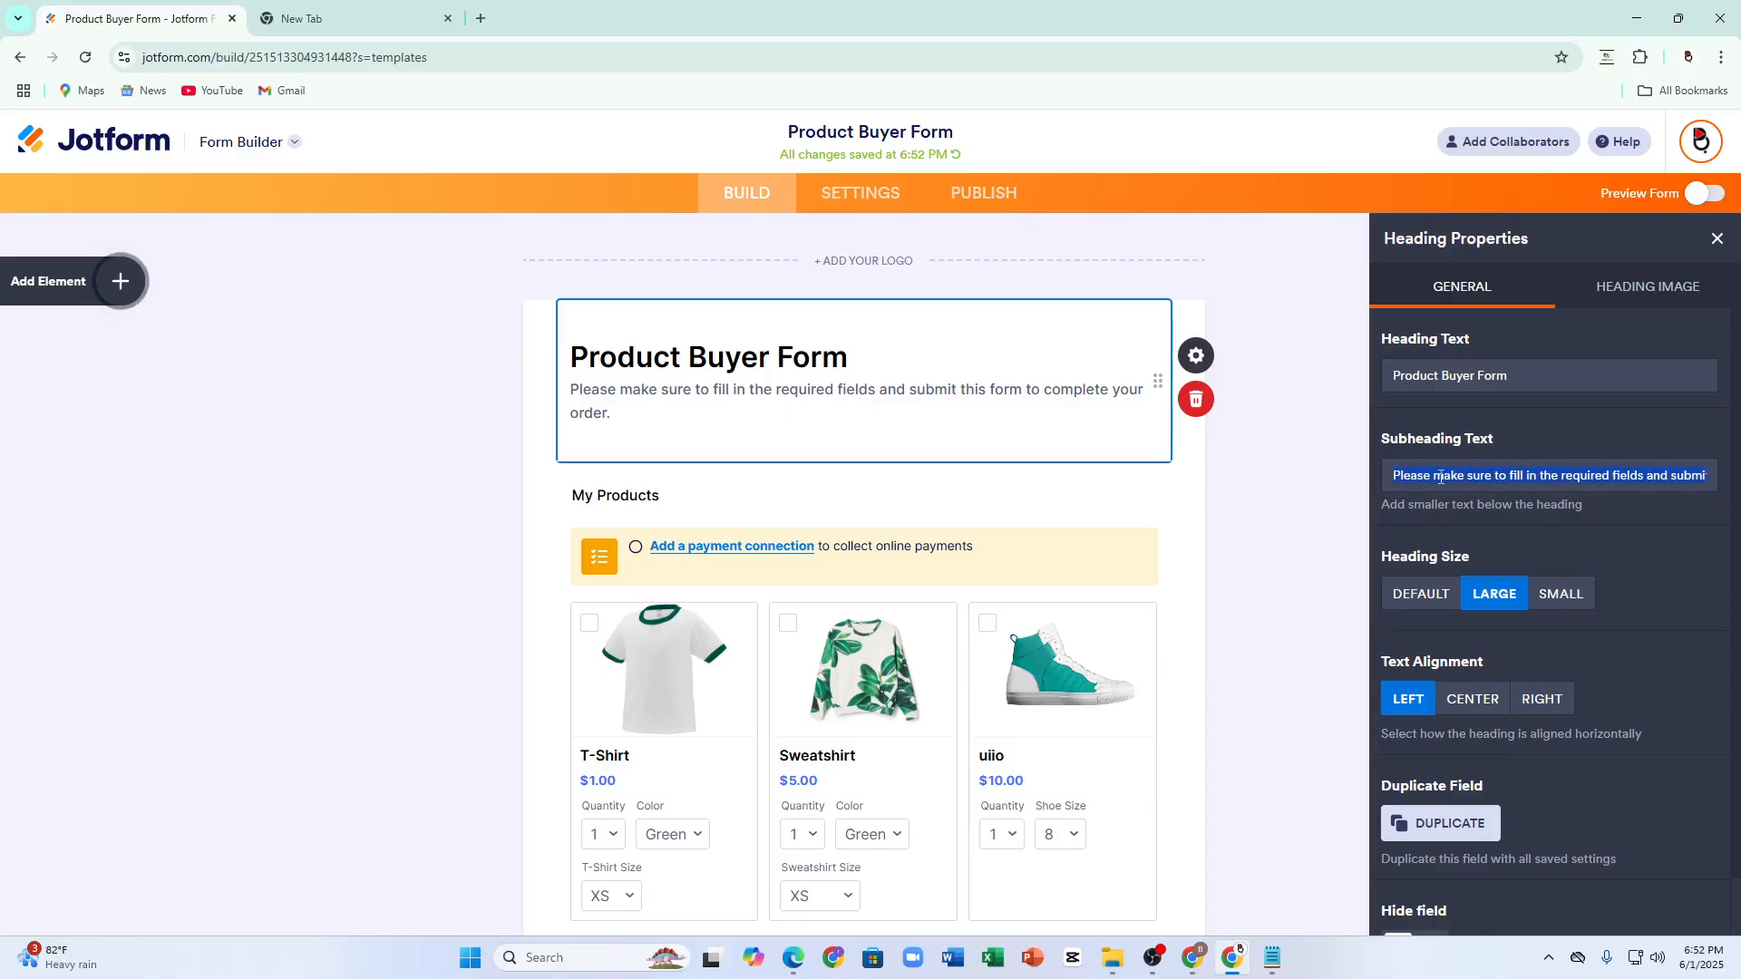
{"action": "left_click", "coordinate": [1645, 292]}
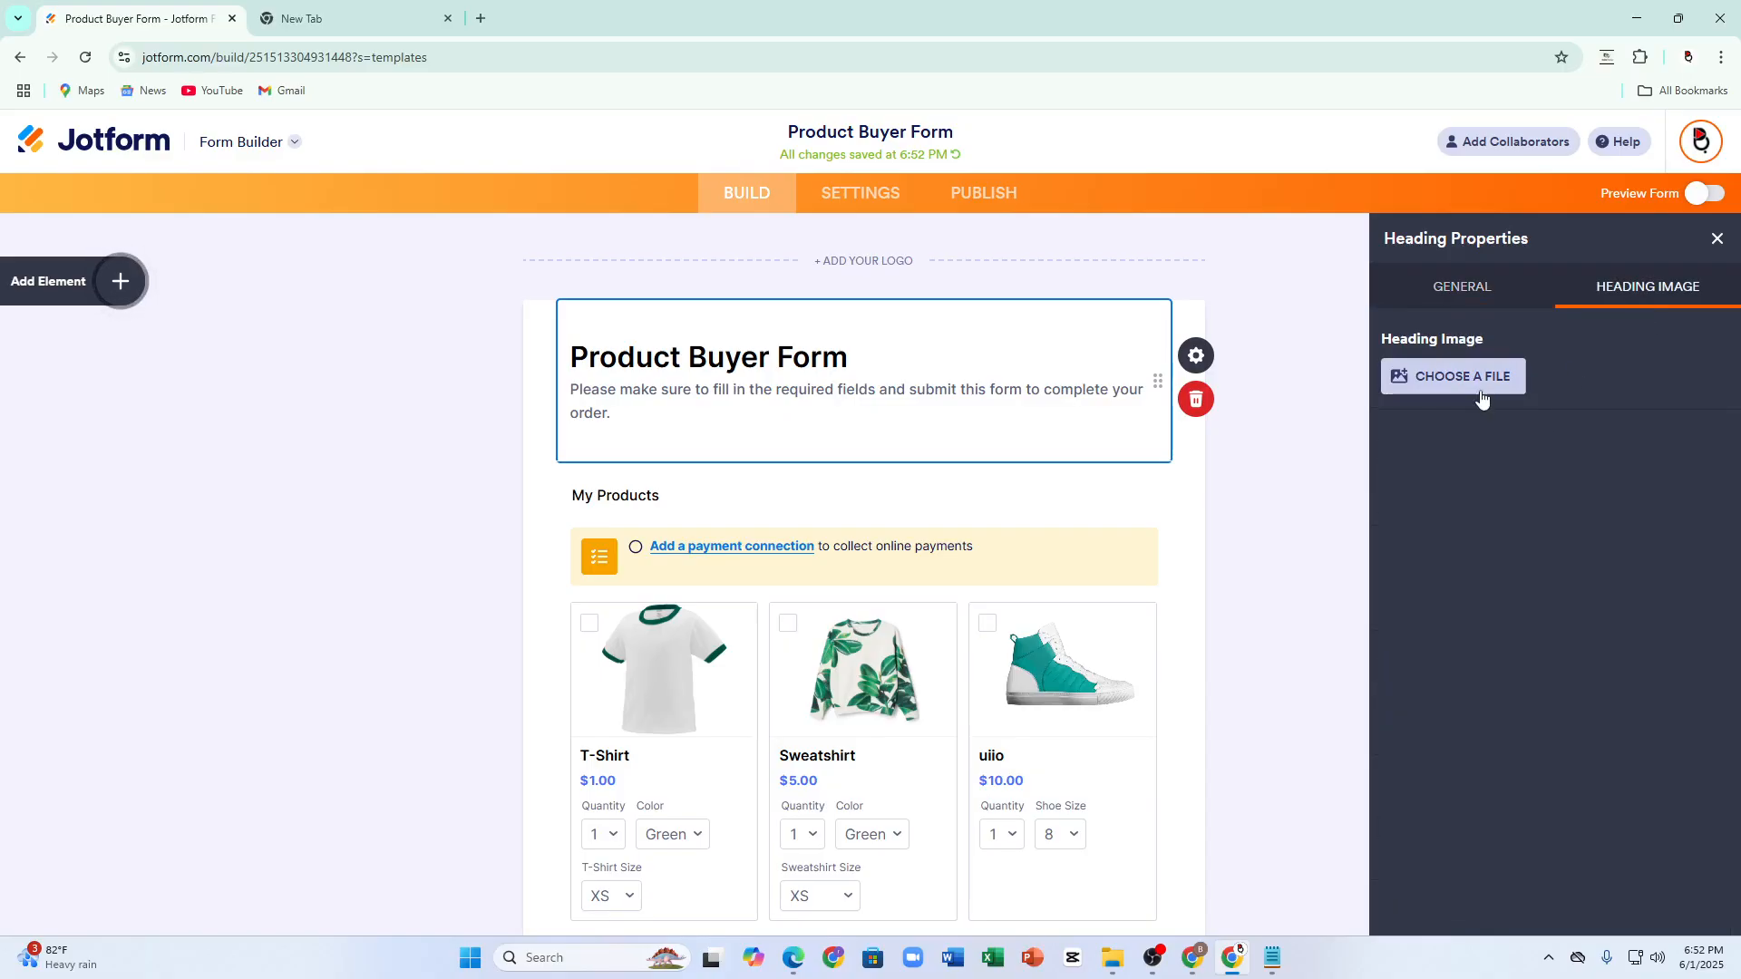
{"action": "left_click", "coordinate": [1452, 376]}
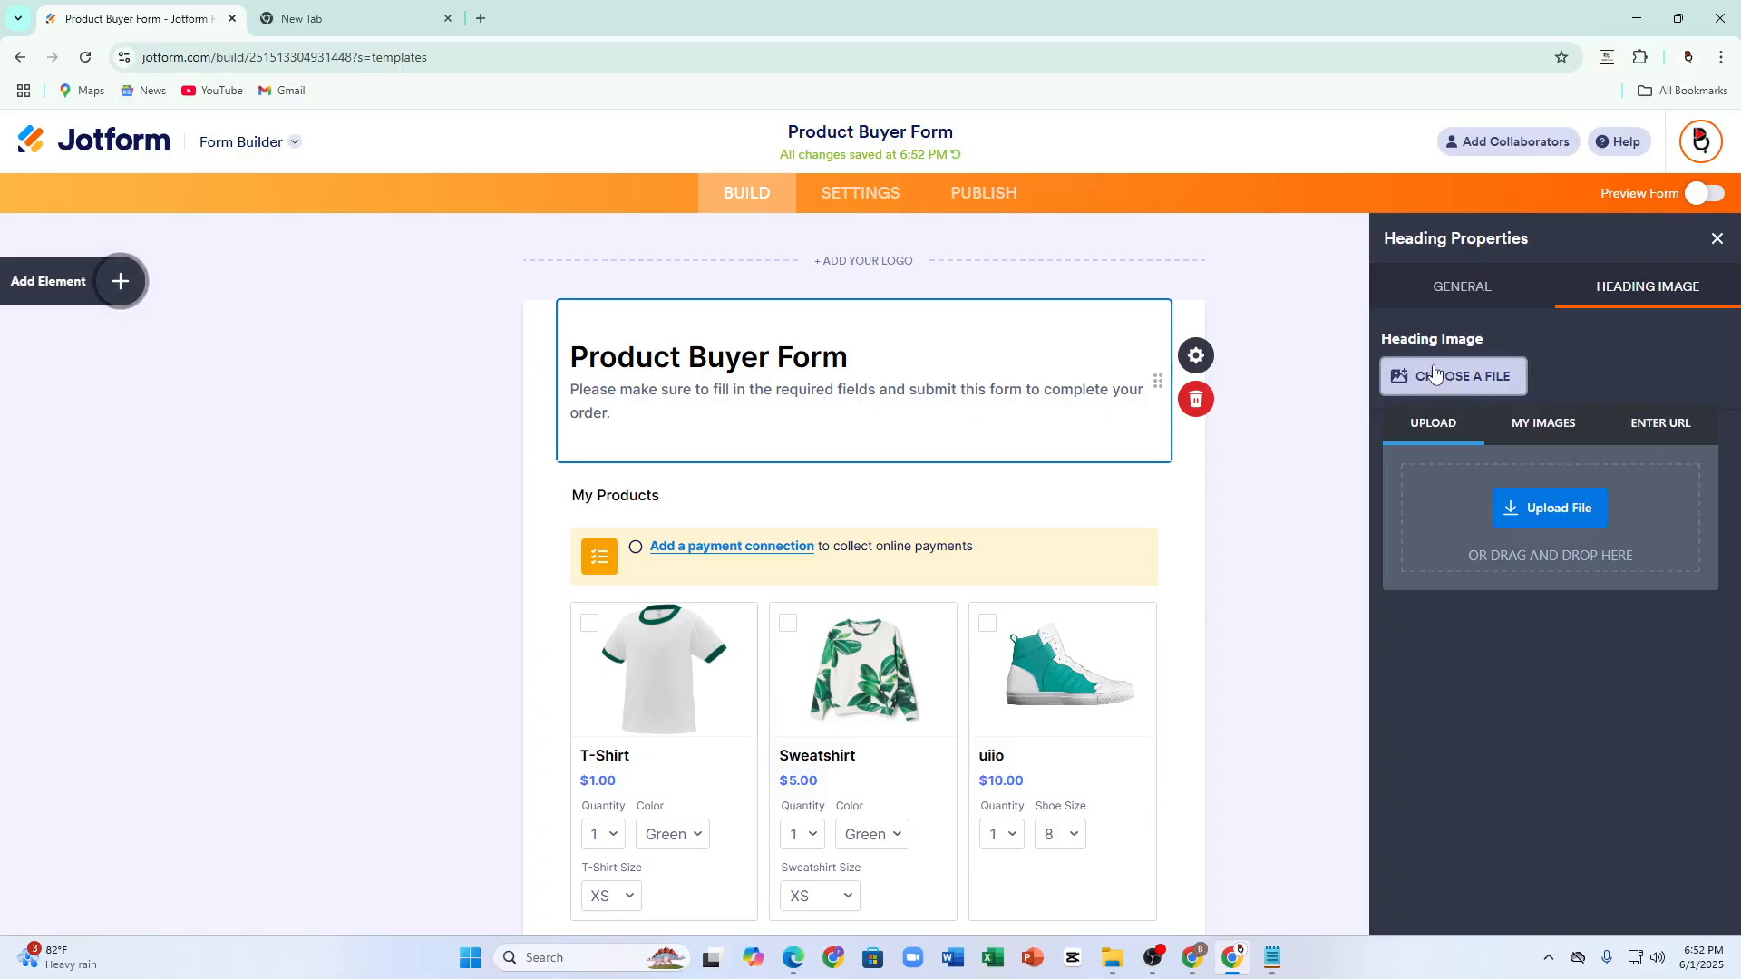
{"action": "left_click", "coordinate": [1549, 497]}
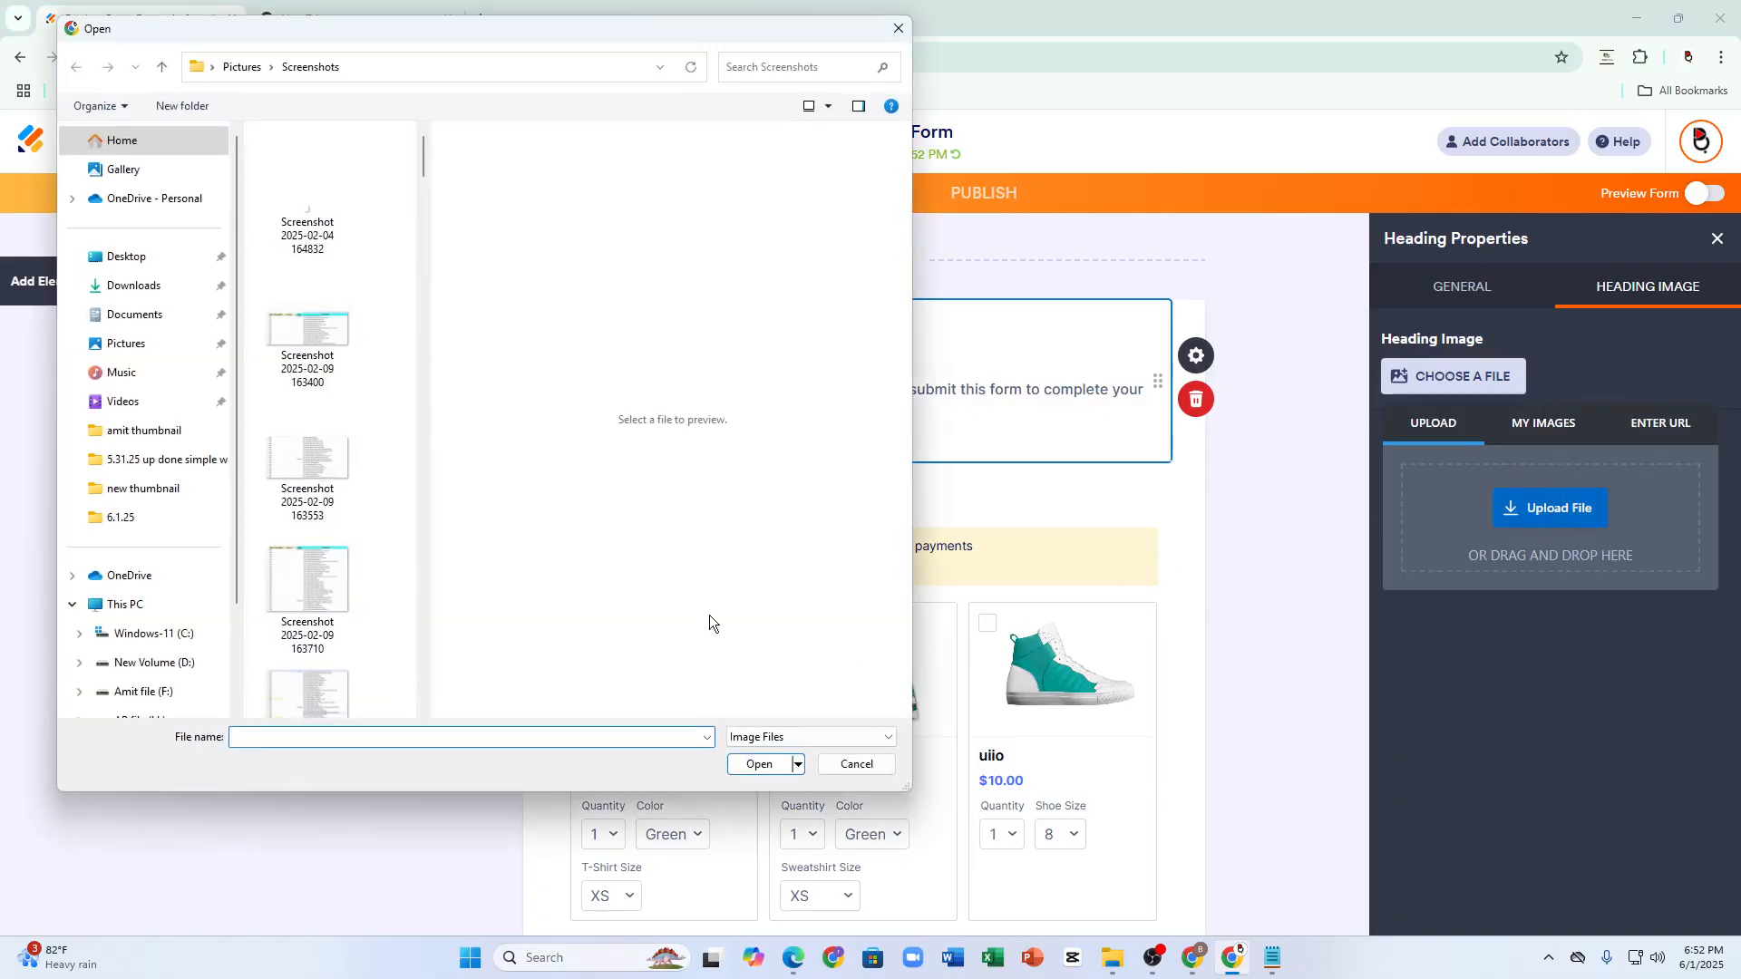
{"action": "scroll", "coordinate": [127, 487], "scroll_direction": "down", "scroll_amount": 1}
{"action": "scroll", "coordinate": [298, 531], "scroll_direction": "down", "scroll_amount": 3}
{"action": "left_click", "coordinate": [304, 521]}
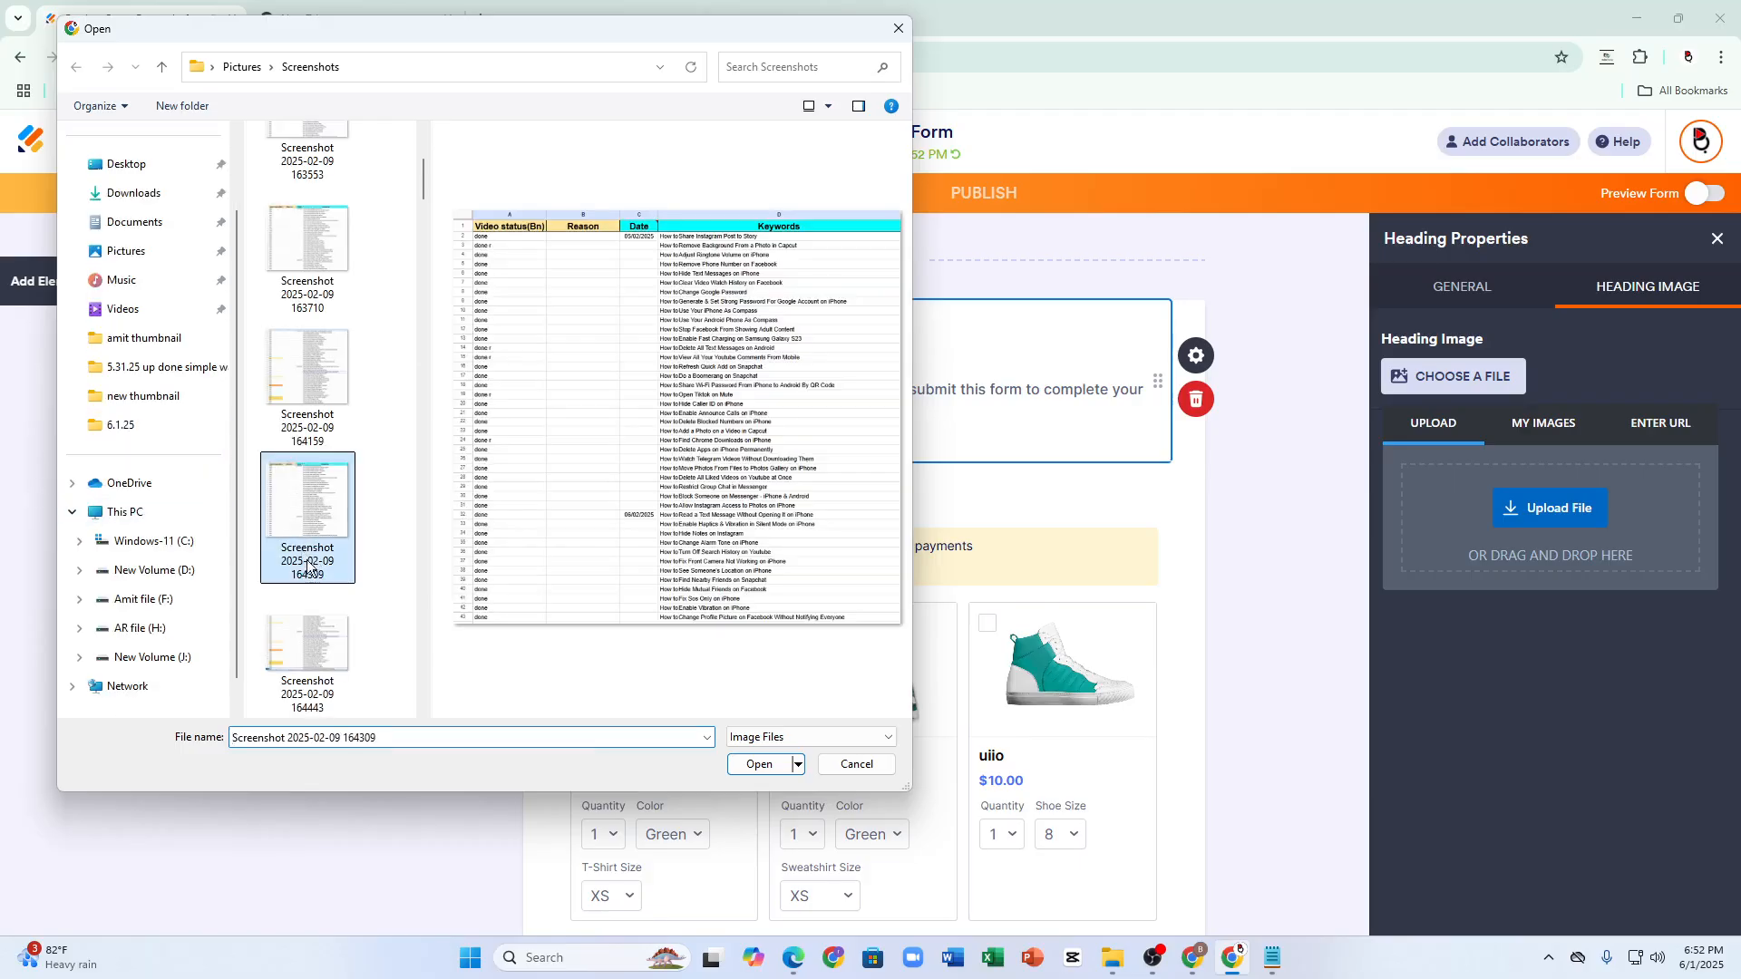
{"action": "left_click", "coordinate": [761, 764]}
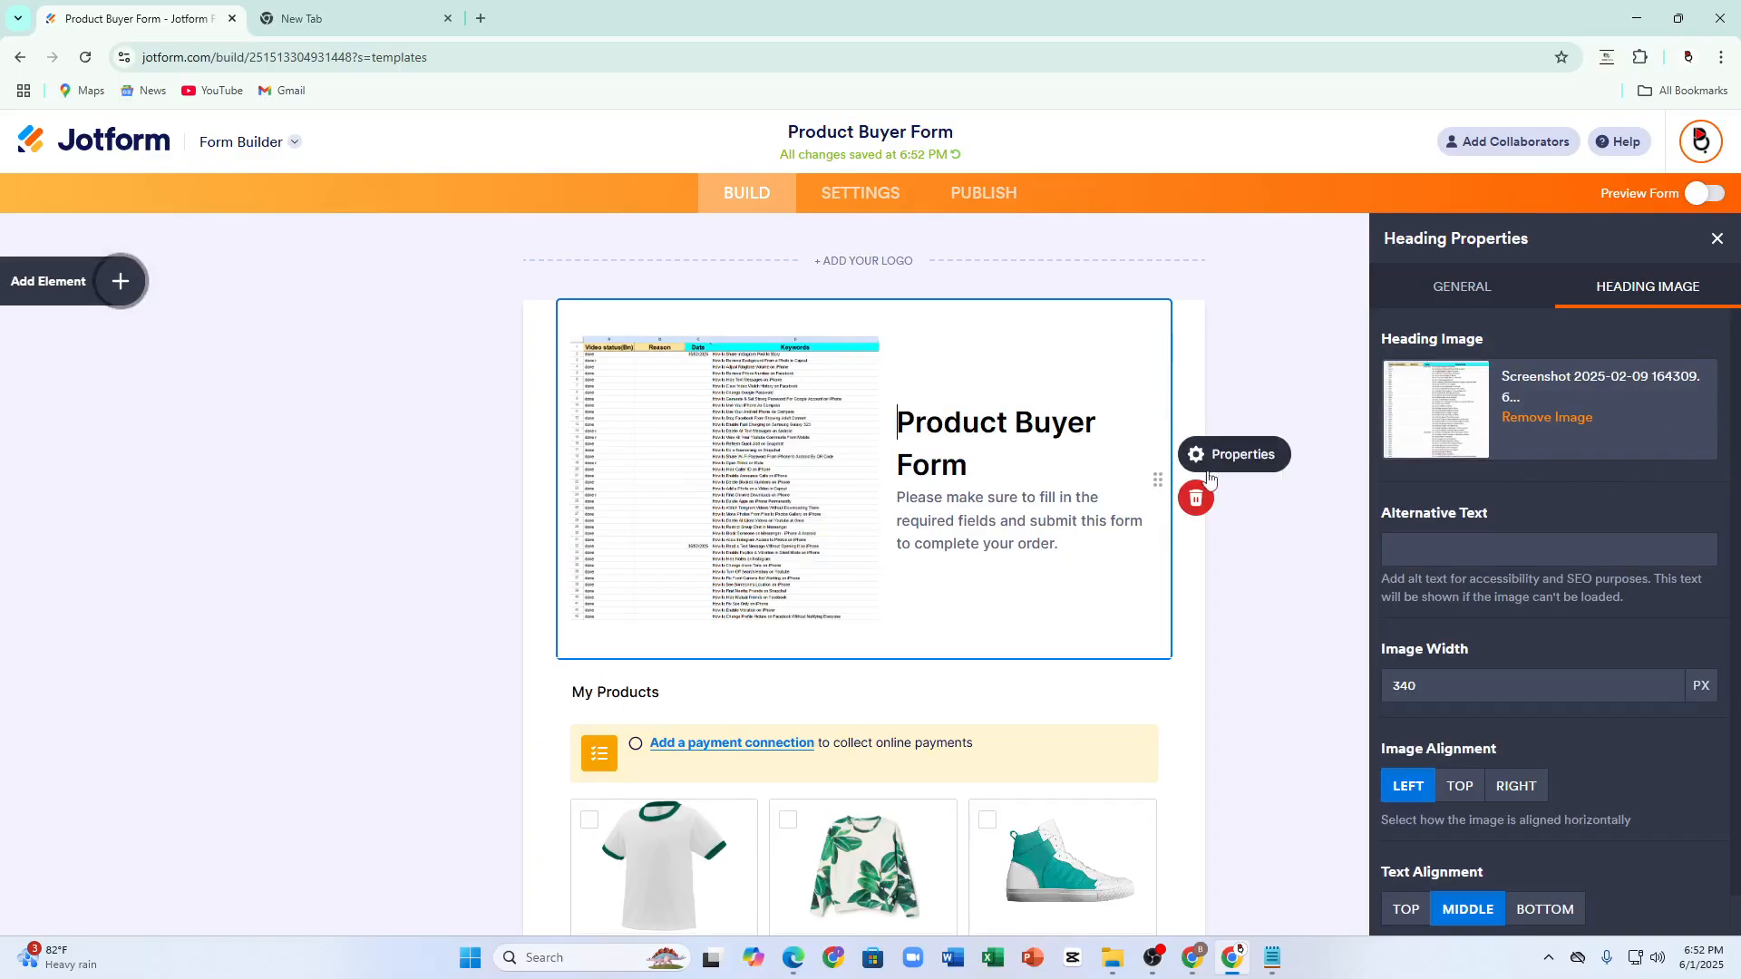
Step: Check how the uploaded image looks in the form and remove it from the heading
{"action": "scroll", "coordinate": [1179, 494], "scroll_direction": "down", "scroll_amount": 5}
{"action": "scroll", "coordinate": [1178, 481], "scroll_direction": "up", "scroll_amount": 3}
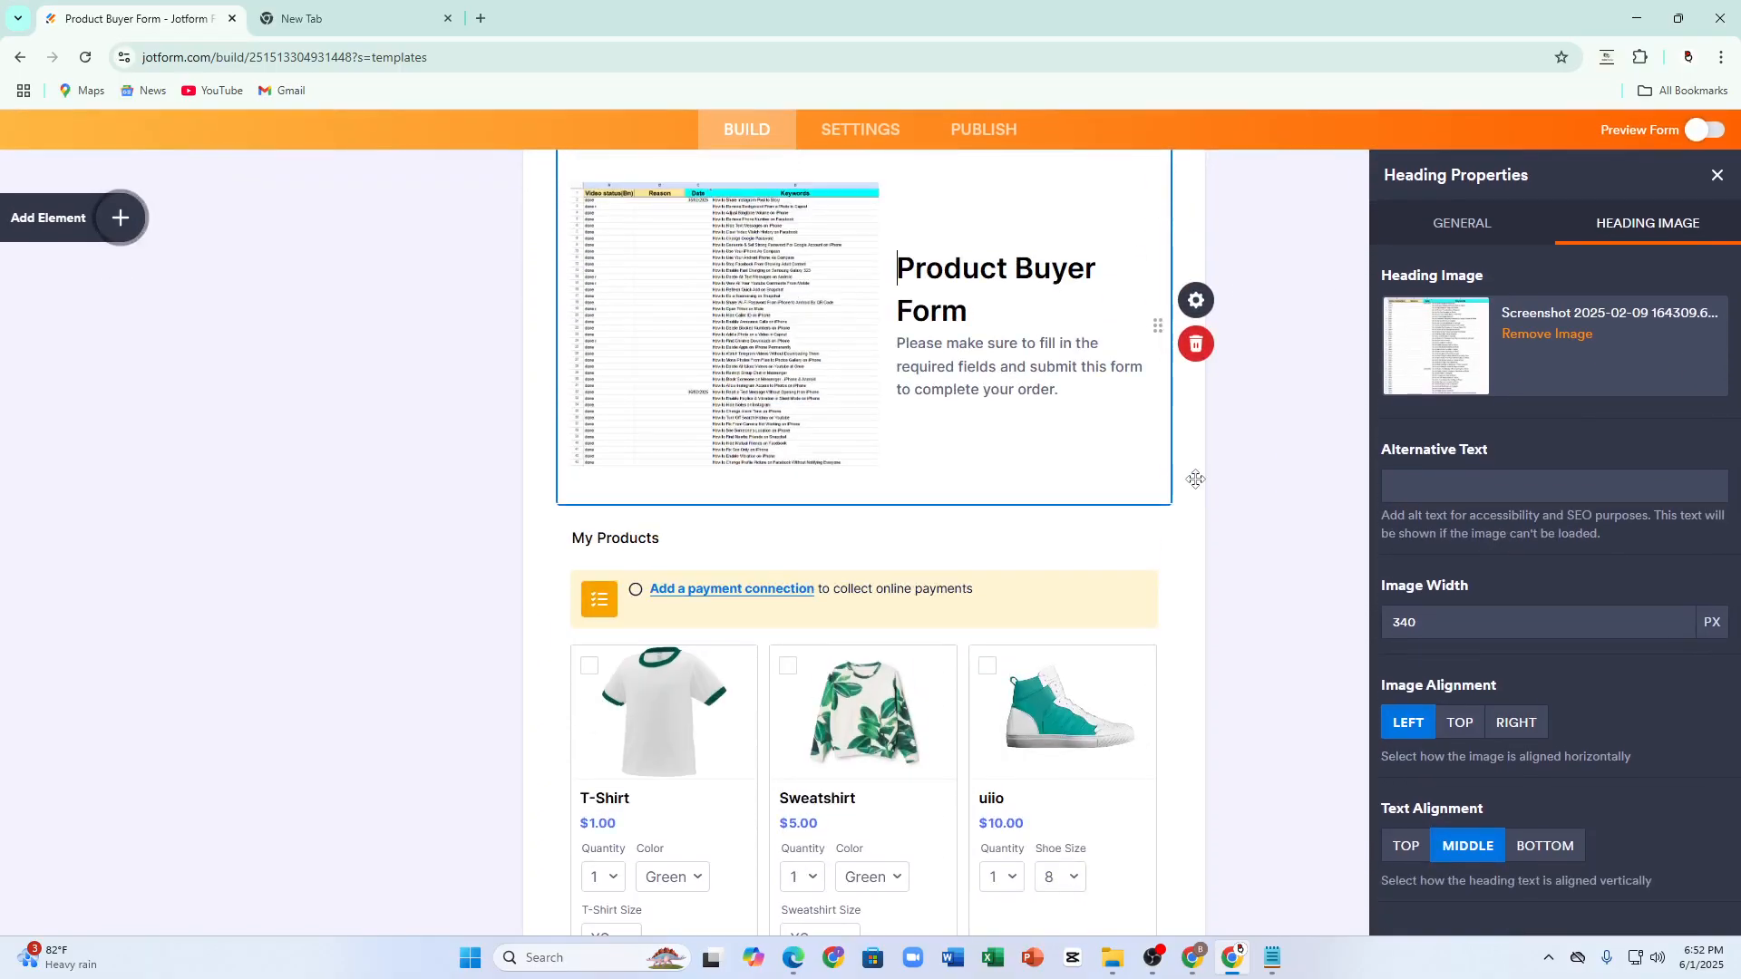
{"action": "left_click", "coordinate": [1546, 335]}
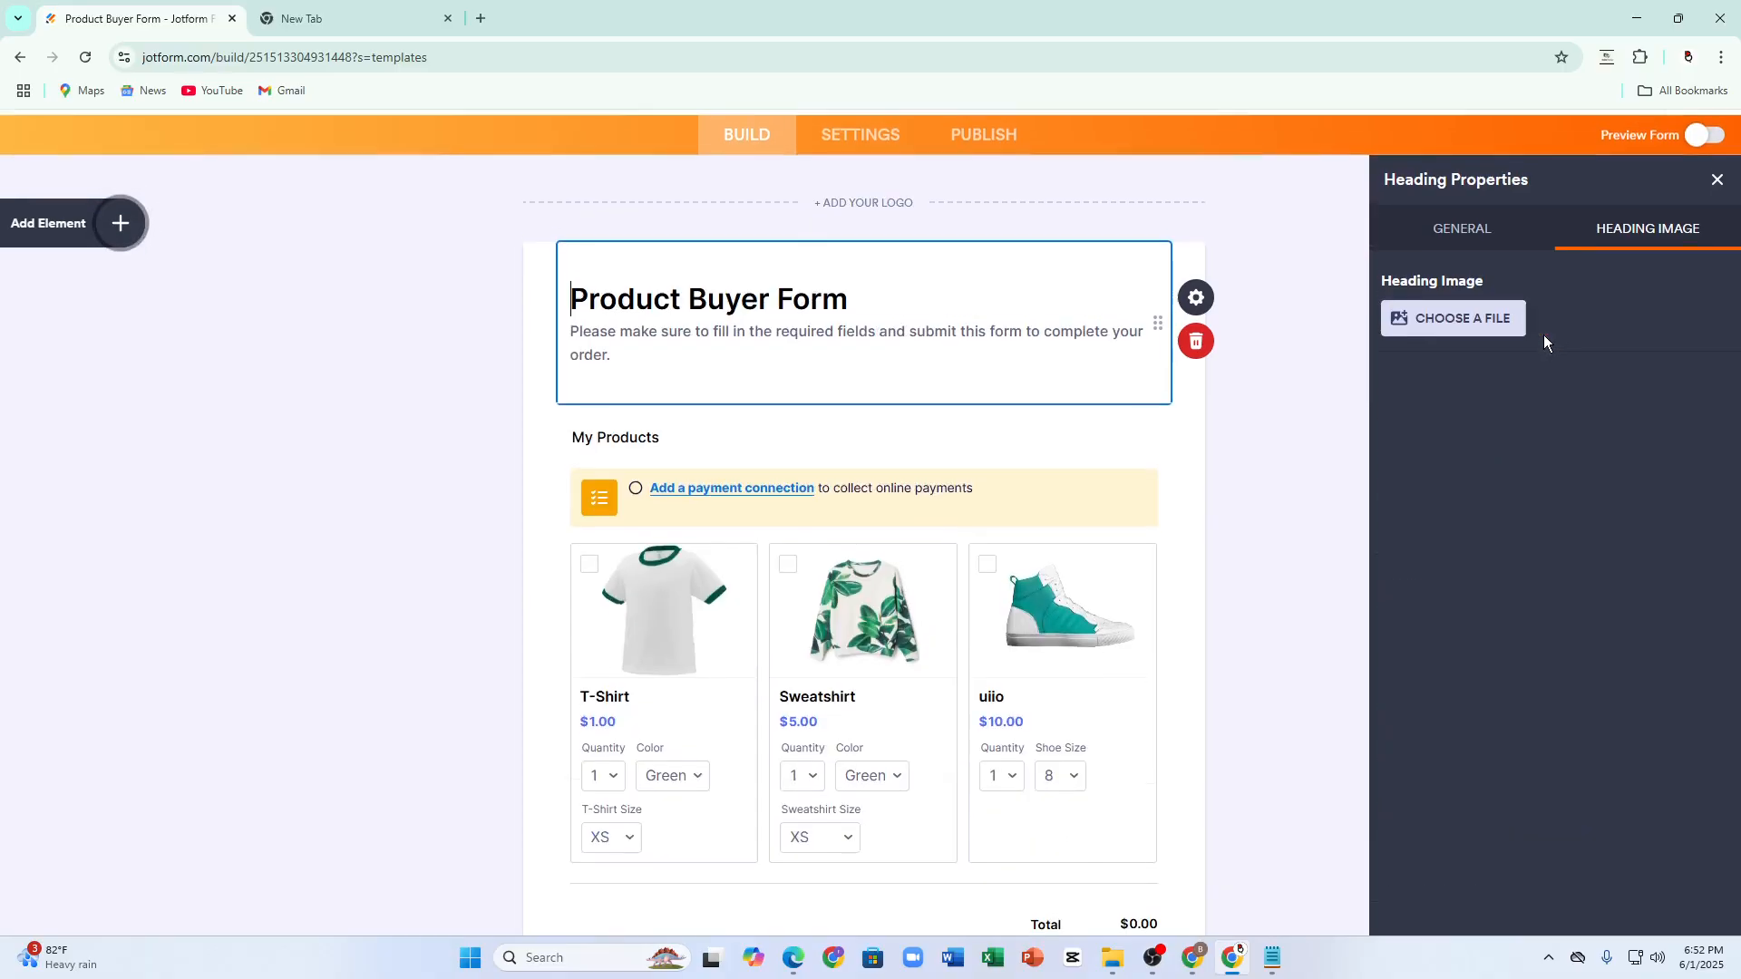
{"action": "left_click", "coordinate": [1422, 379]}
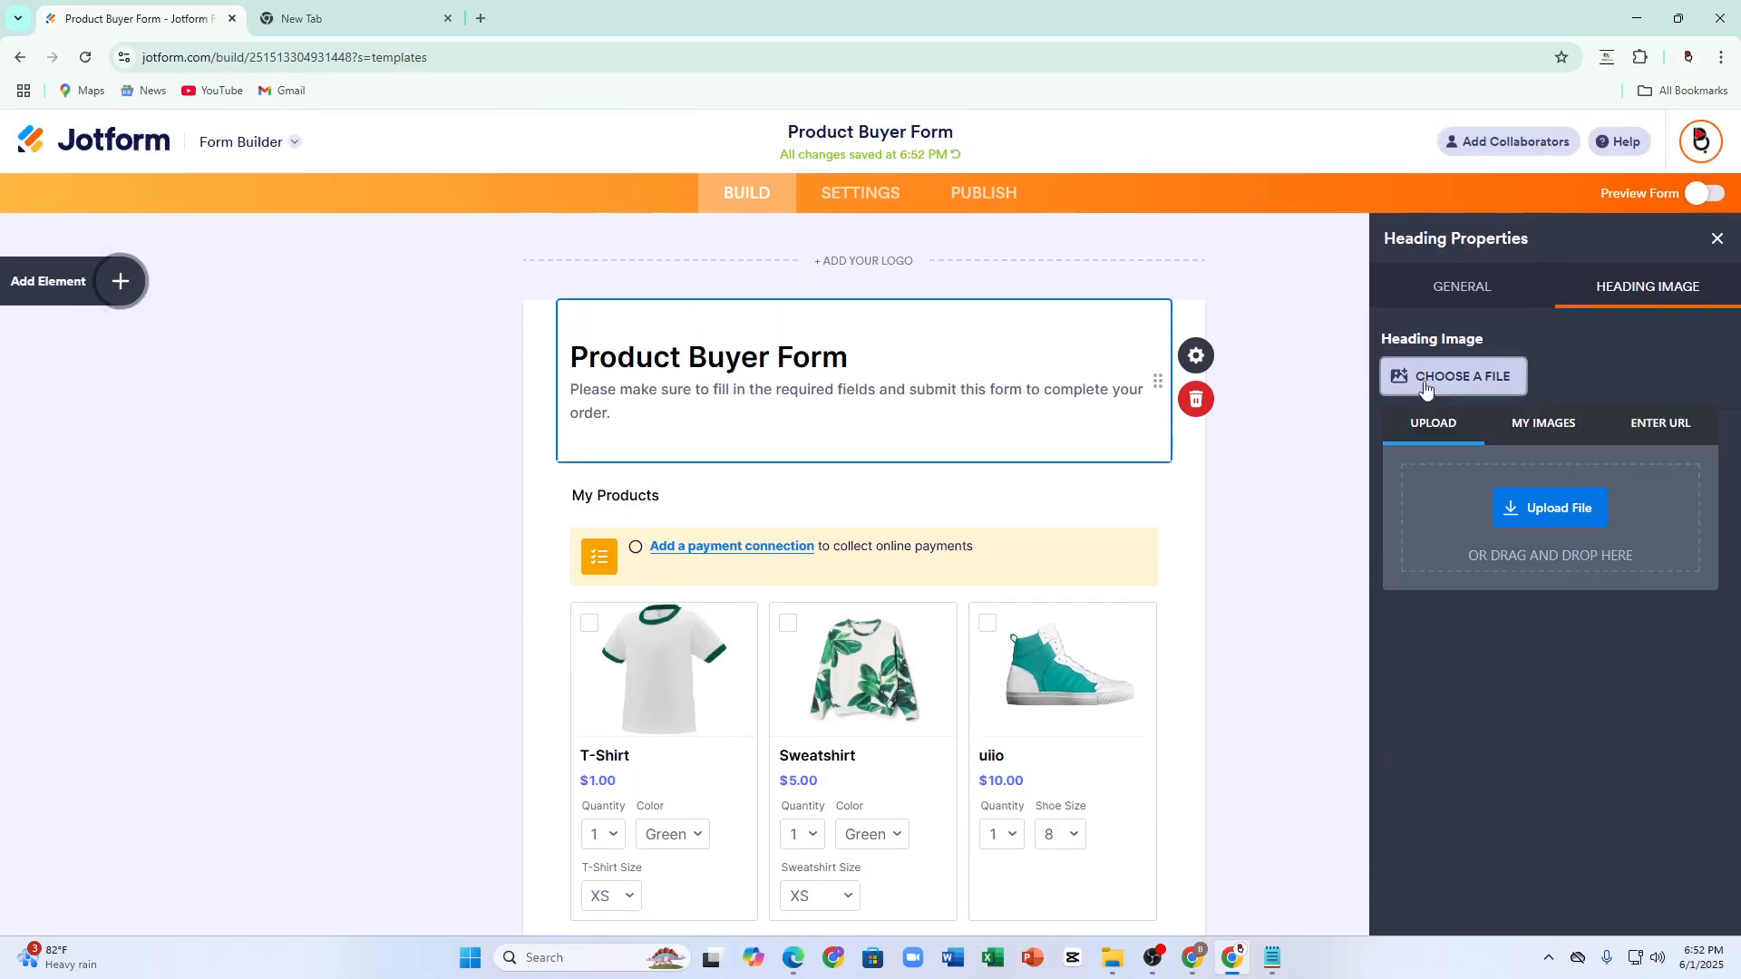
{"action": "left_click", "coordinate": [1544, 423]}
{"action": "left_click", "coordinate": [1503, 488]}
{"action": "left_click", "coordinate": [1615, 572]}
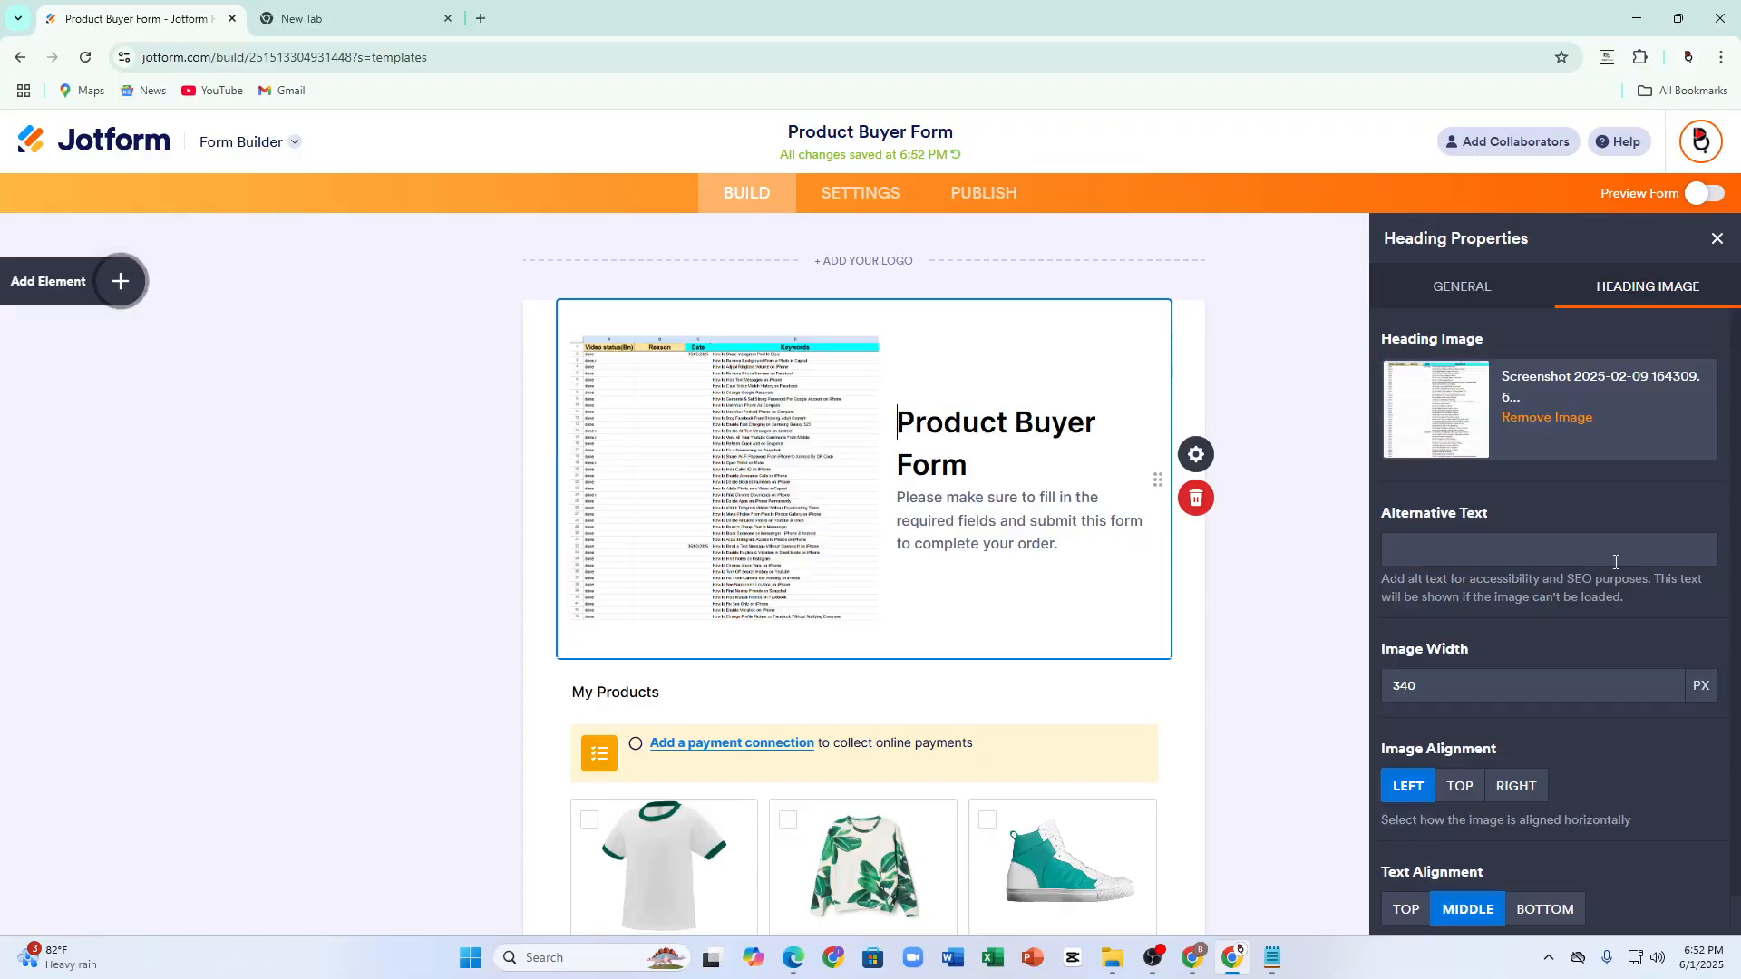
Step: Reduce the heading image's width to 328 px
{"action": "left_click", "coordinate": [1668, 691]}
{"action": "left_click", "coordinate": [1668, 690]}
{"action": "left_click", "coordinate": [1668, 690]}
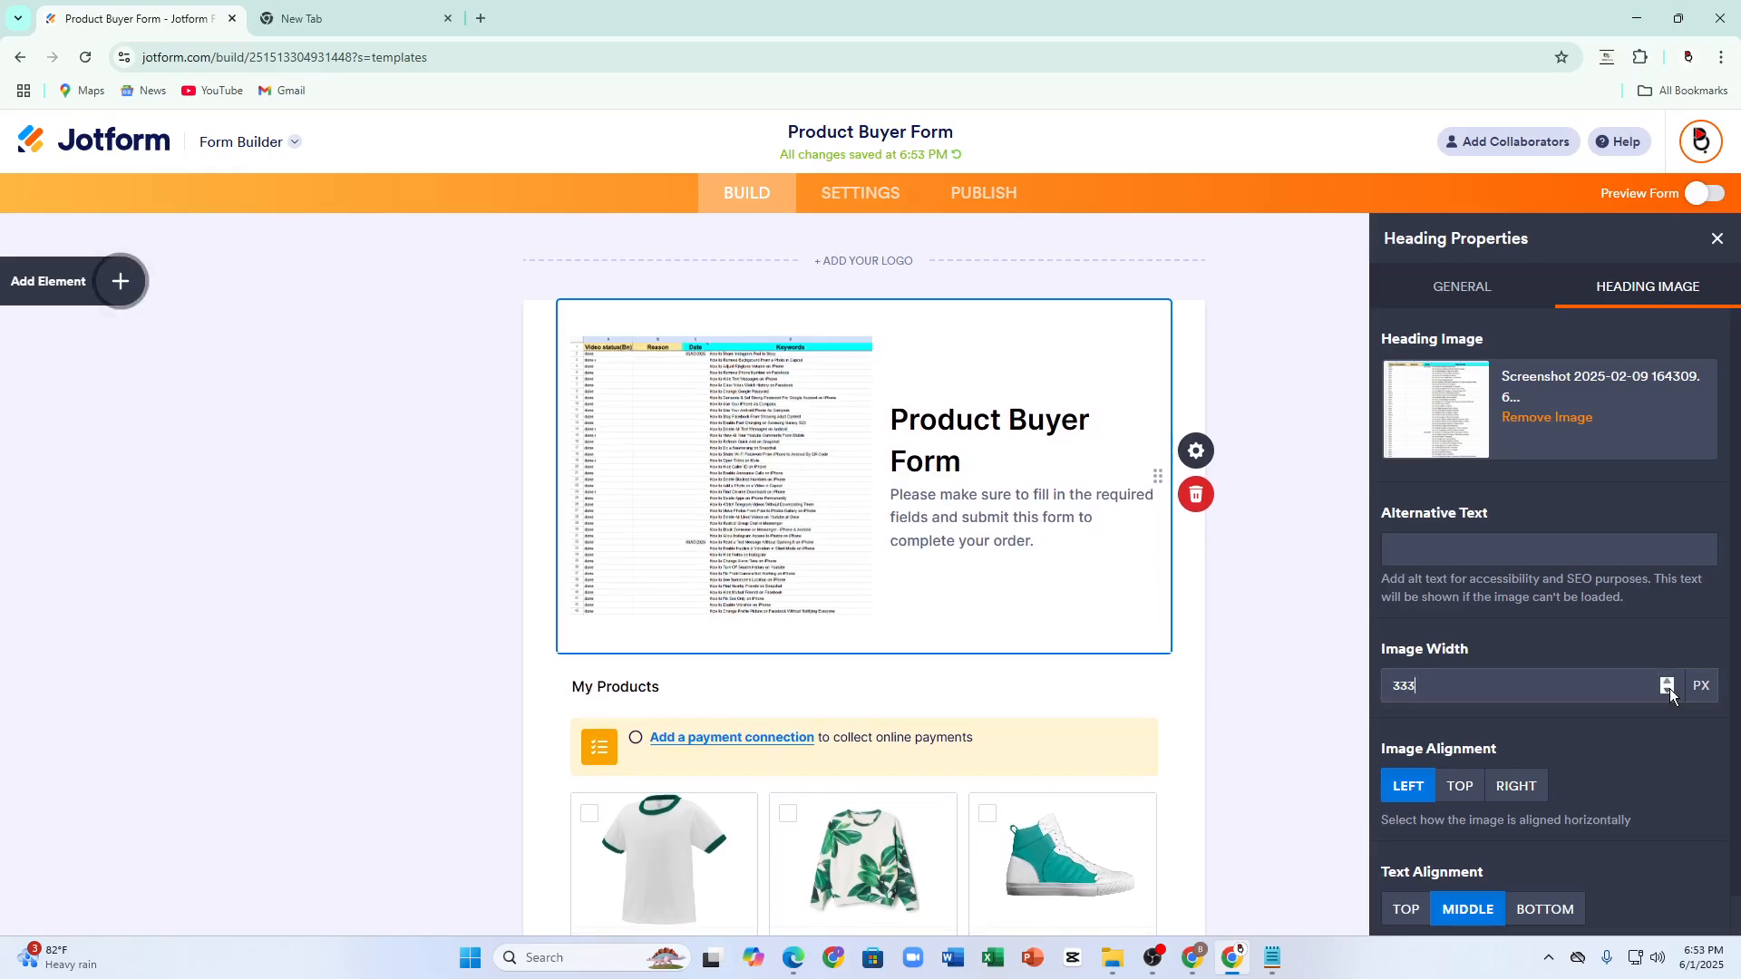
{"action": "left_click", "coordinate": [1668, 691]}
{"action": "left_click", "coordinate": [1668, 691]}
{"action": "left_click", "coordinate": [1668, 691]}
{"action": "left_click", "coordinate": [1669, 690]}
Step: Try the top and right alignments for the heading image and set it back to Top
{"action": "scroll", "coordinate": [1652, 684], "scroll_direction": "down", "scroll_amount": 1}
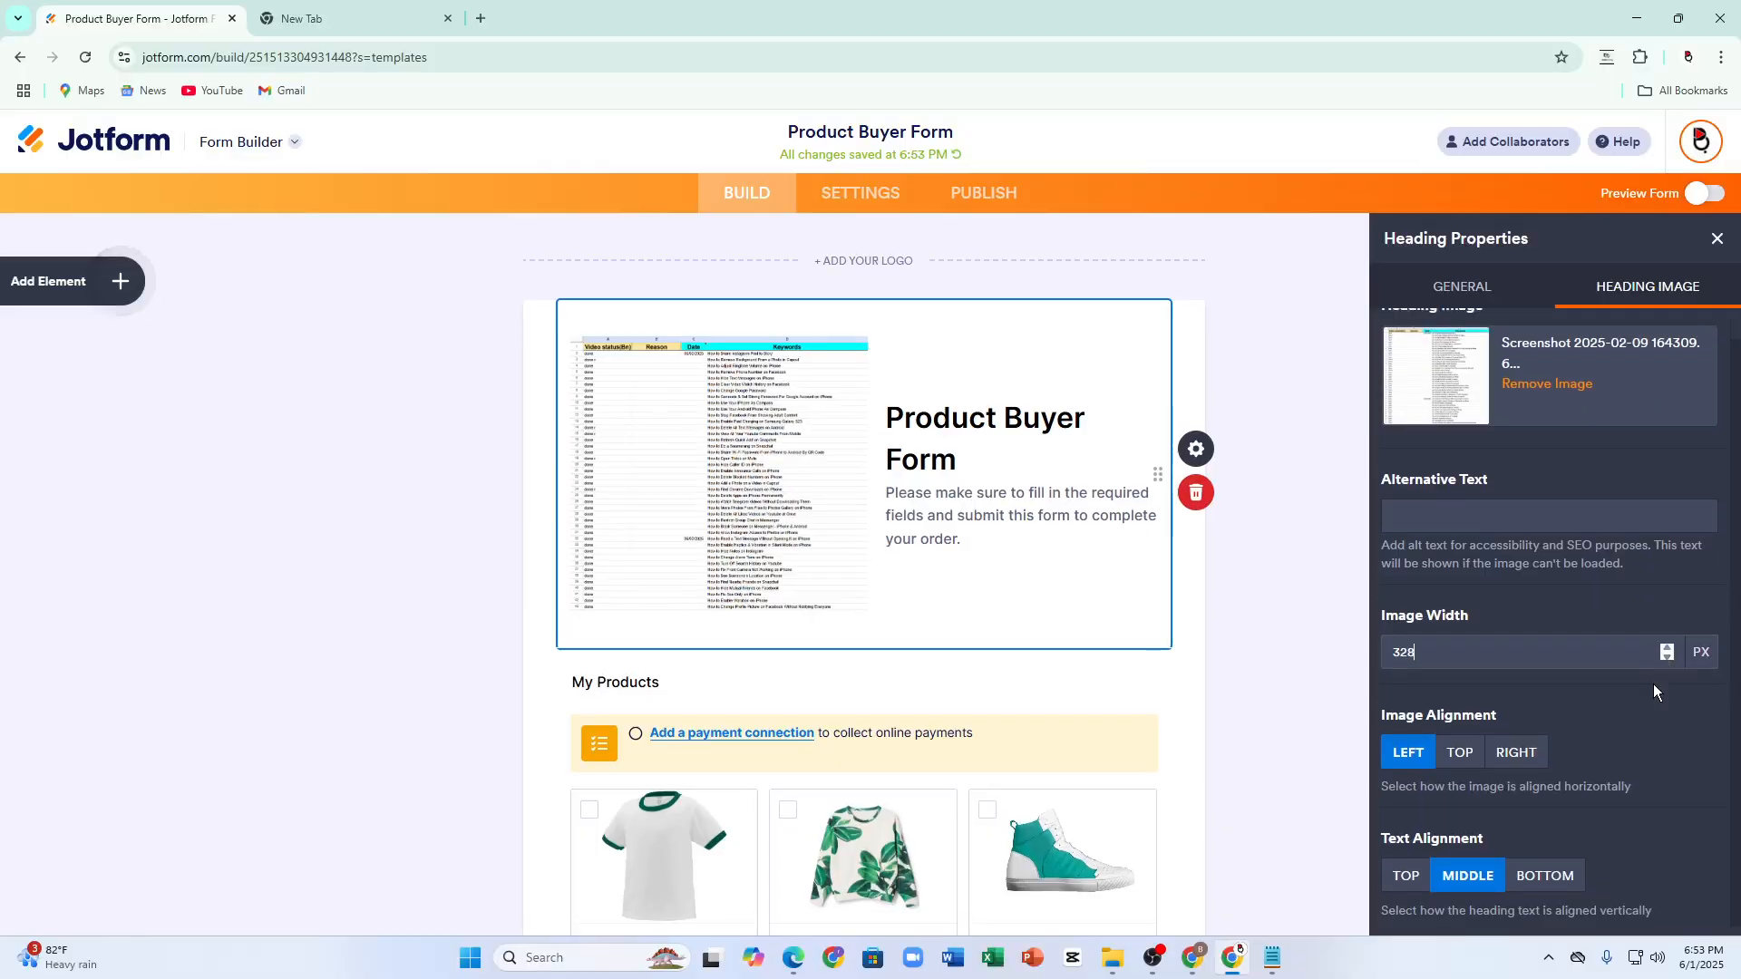
{"action": "left_click", "coordinate": [1457, 742]}
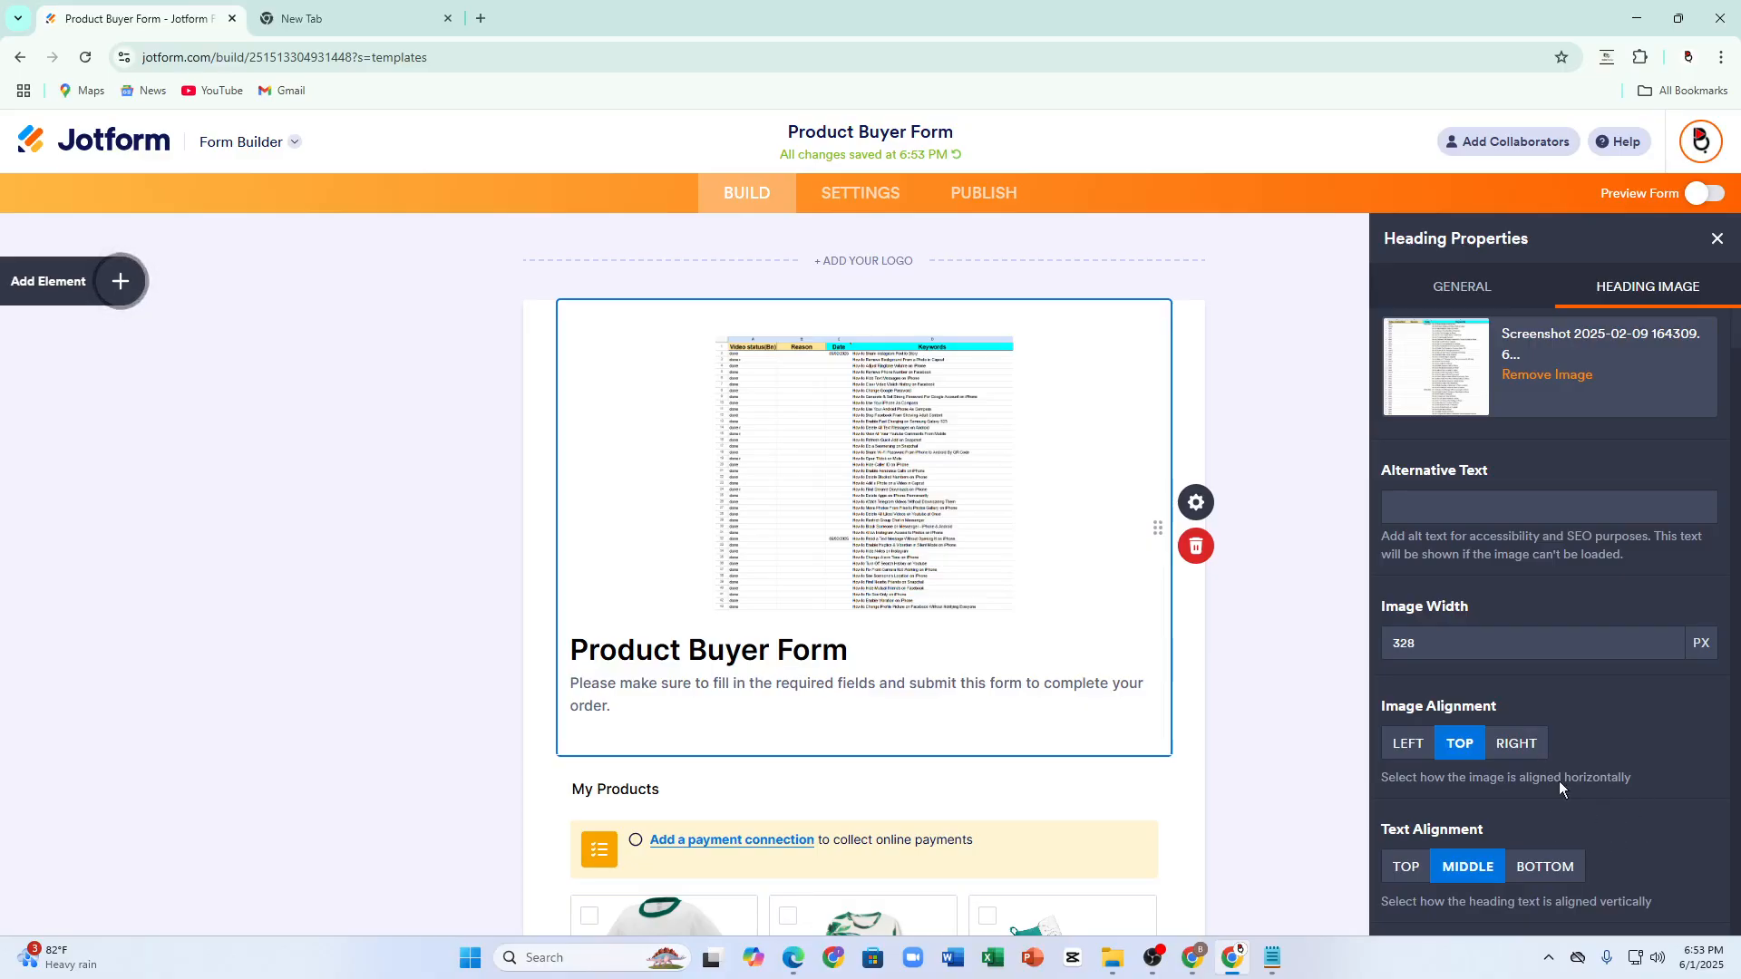
{"action": "left_click", "coordinate": [1544, 745]}
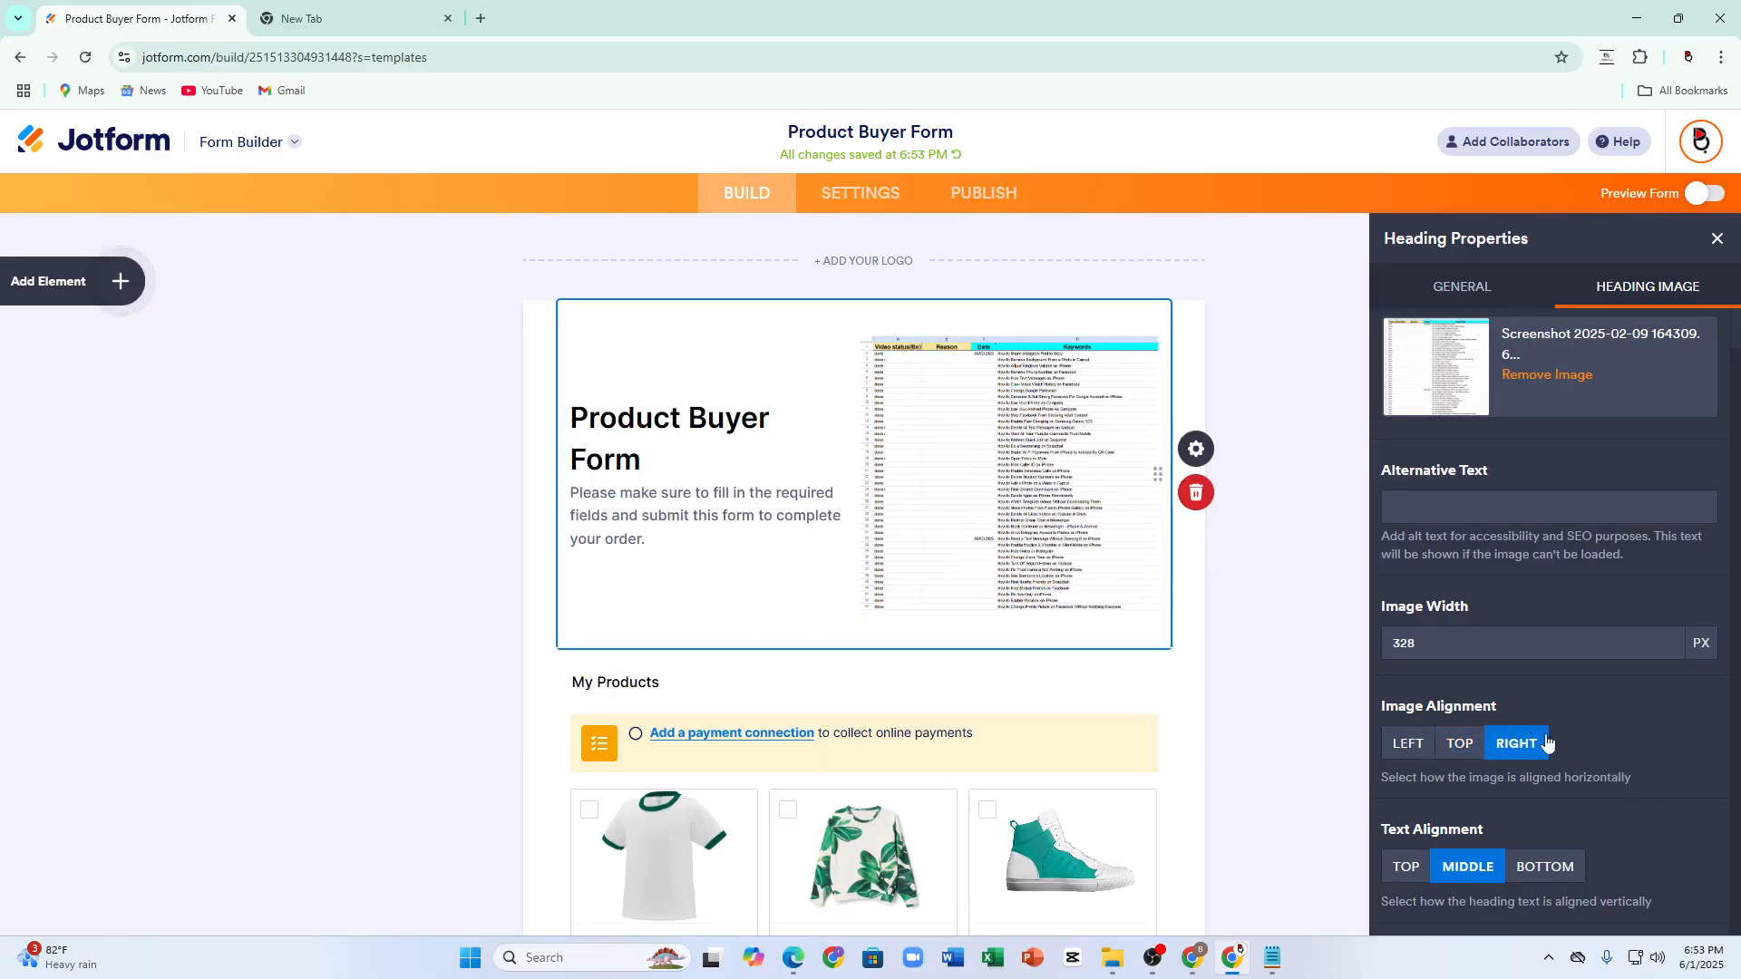
{"action": "left_click", "coordinate": [1457, 742]}
{"action": "right_click", "coordinate": [1420, 758]}
{"action": "key", "text": "Escape"}
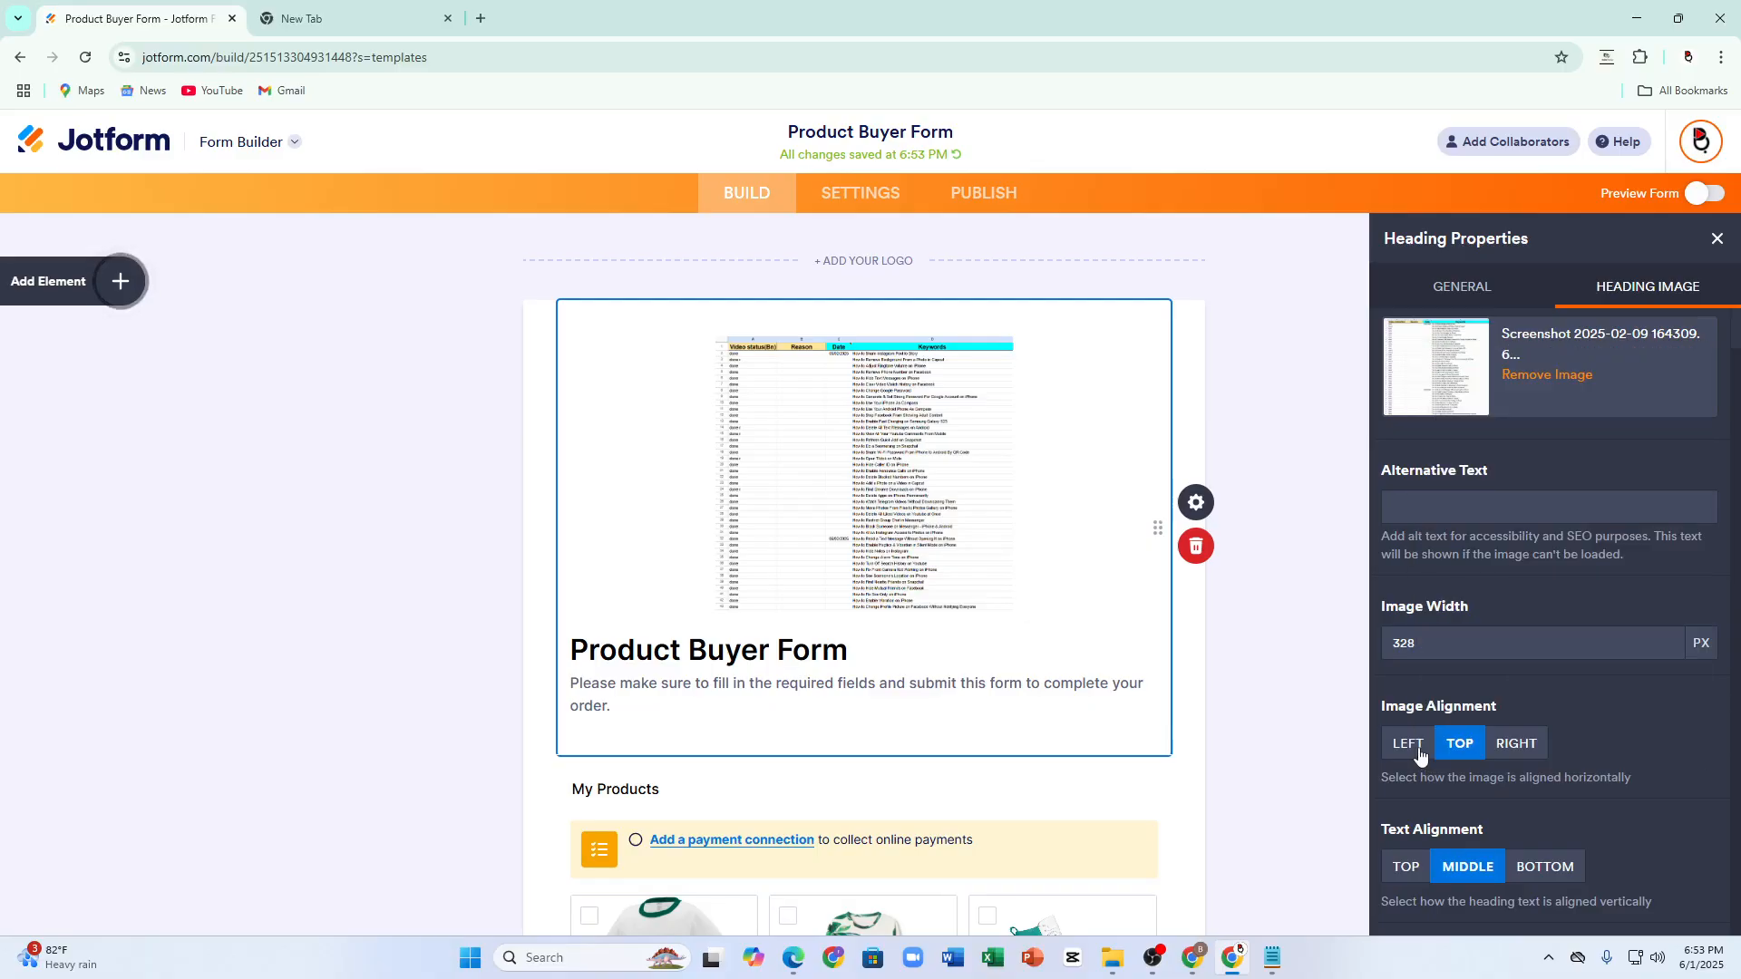
{"action": "left_click", "coordinate": [1726, 120]}
Step: Try the Top, Middle and Bottom text alignments for the heading beside its image, ending on Bottom
{"action": "left_click", "coordinate": [1406, 872]}
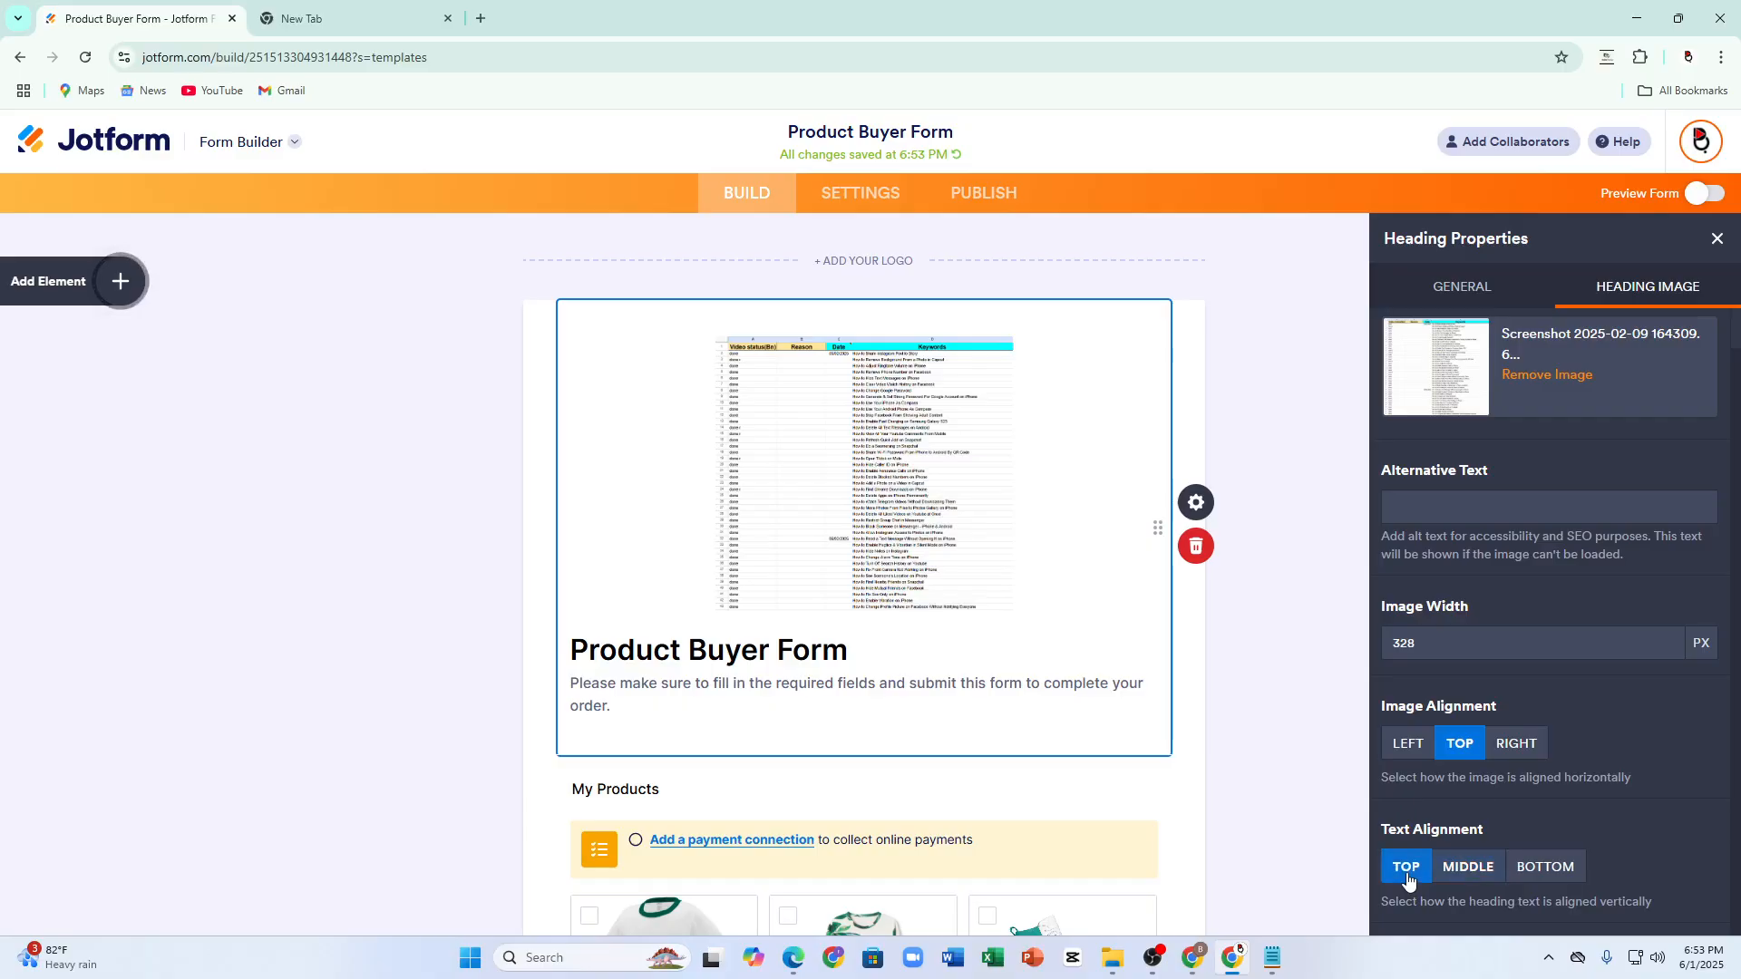
{"action": "triple_click", "coordinate": [742, 649]}
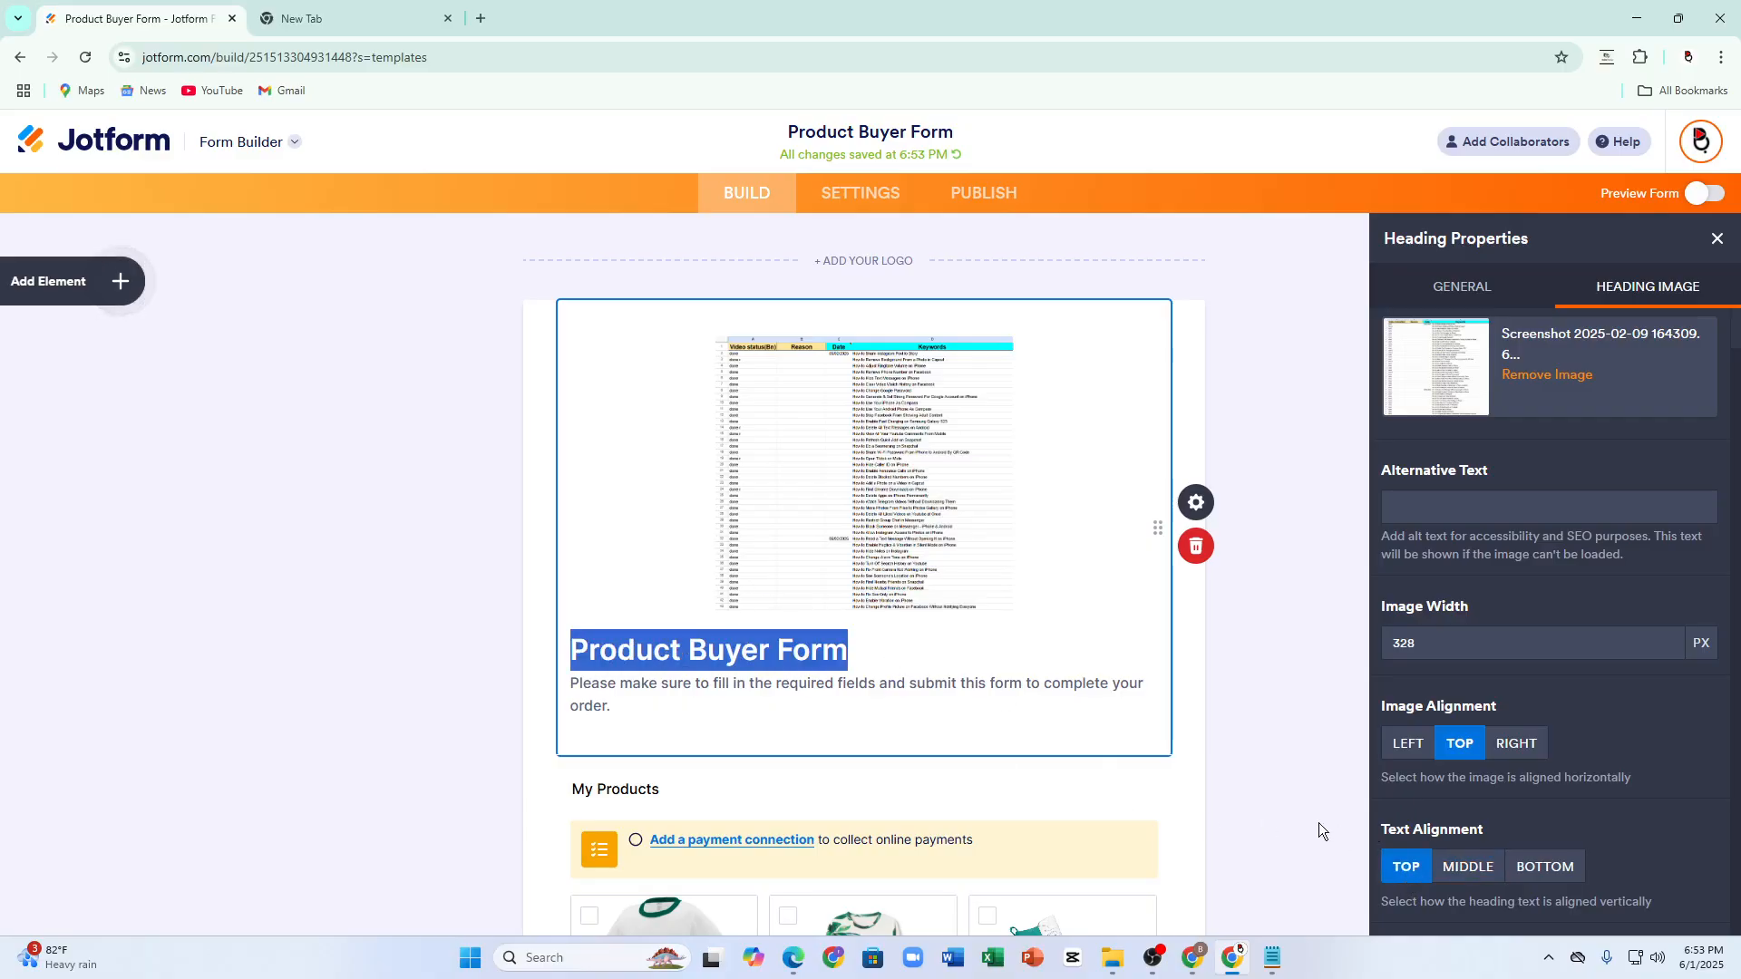
{"action": "left_click", "coordinate": [1456, 867]}
{"action": "left_click", "coordinate": [1584, 876]}
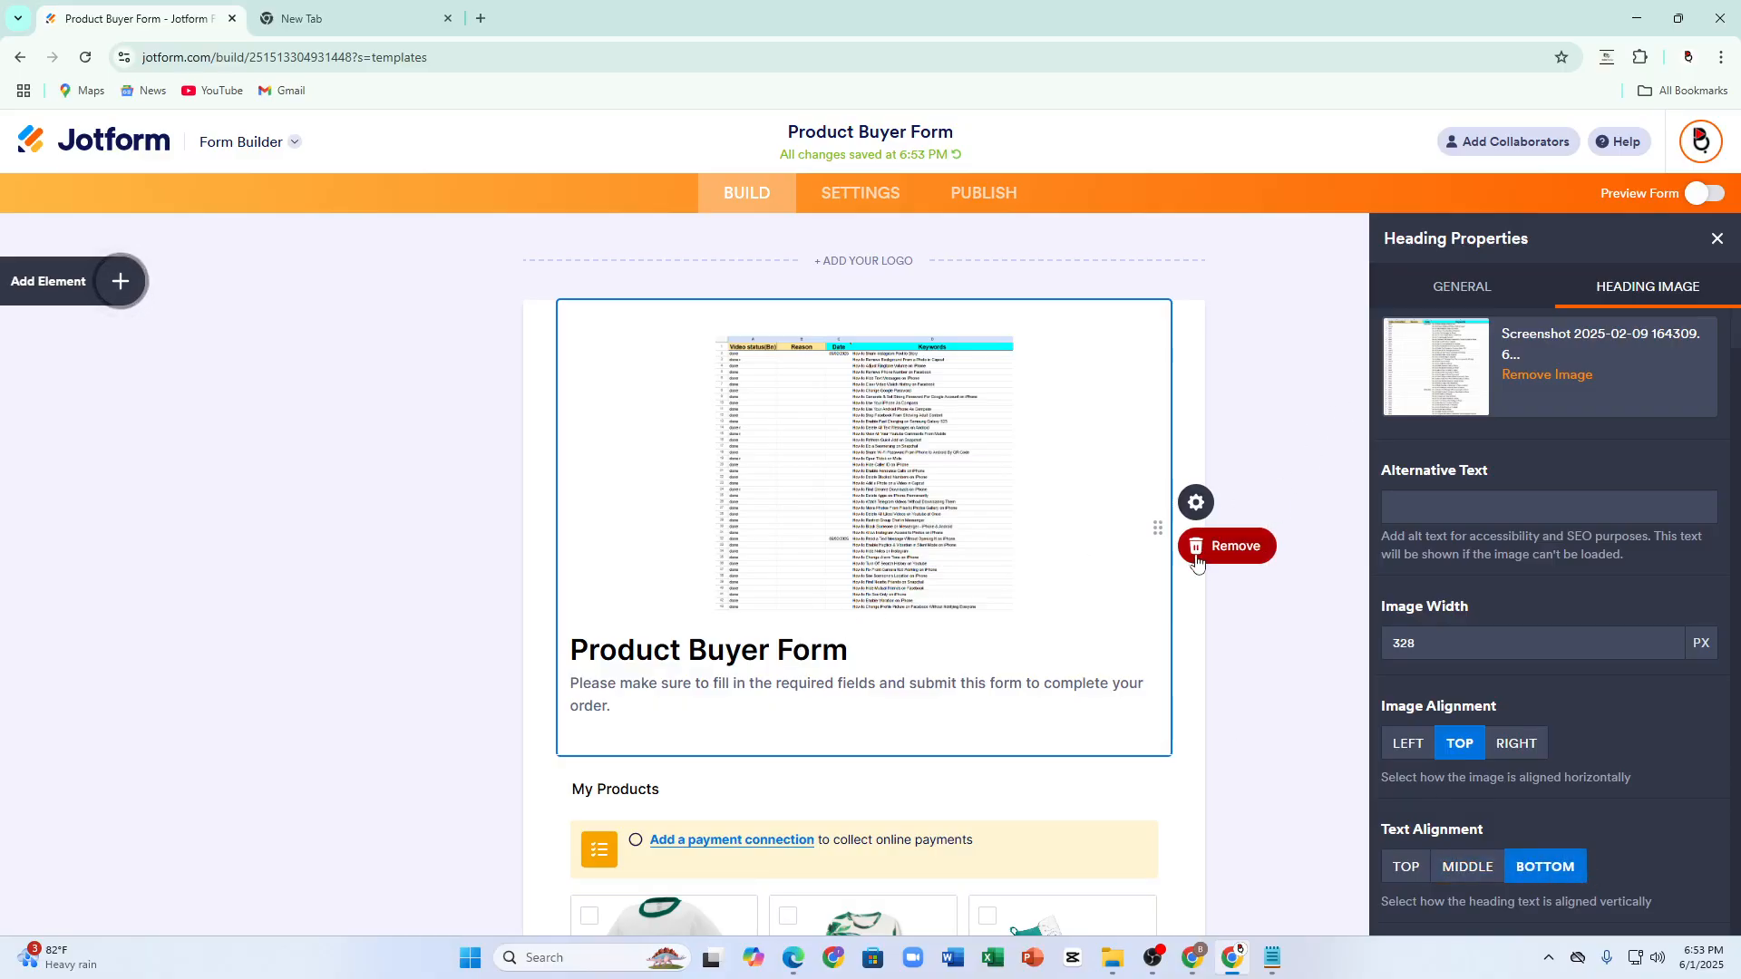
Step: Remove the heading image and review the heading's general properties
{"action": "left_click", "coordinate": [1548, 376]}
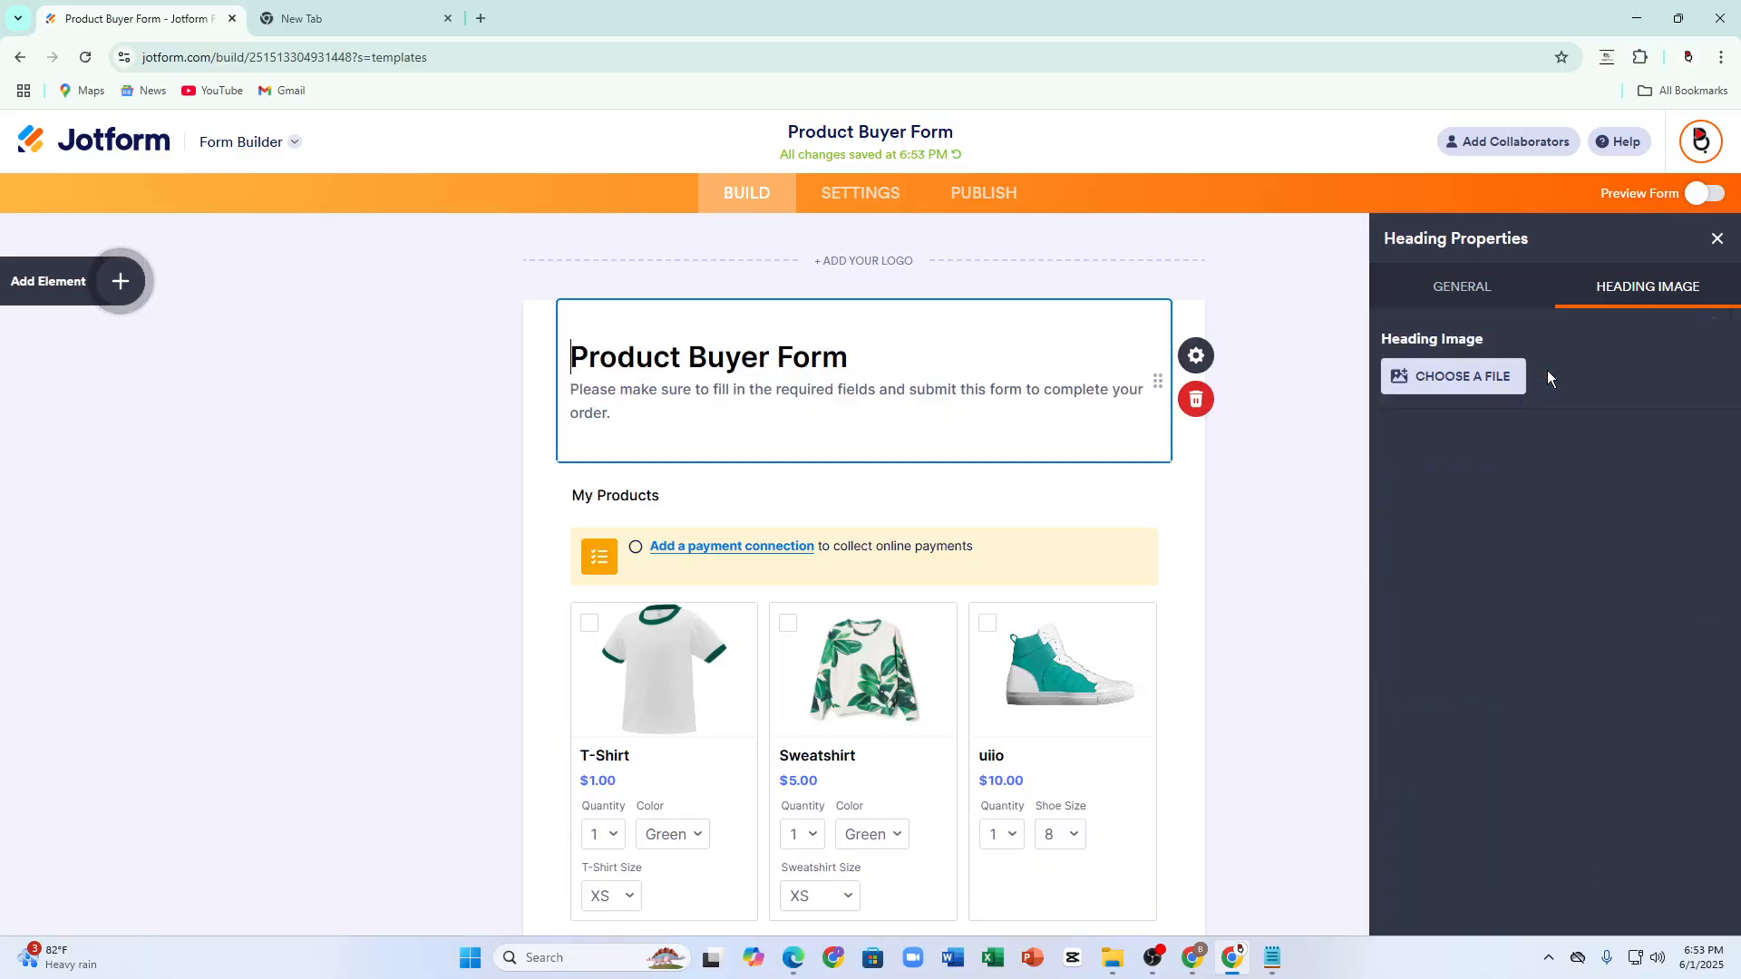
{"action": "left_click", "coordinate": [1475, 286]}
{"action": "scroll", "coordinate": [1487, 635], "scroll_direction": "down", "scroll_amount": 1}
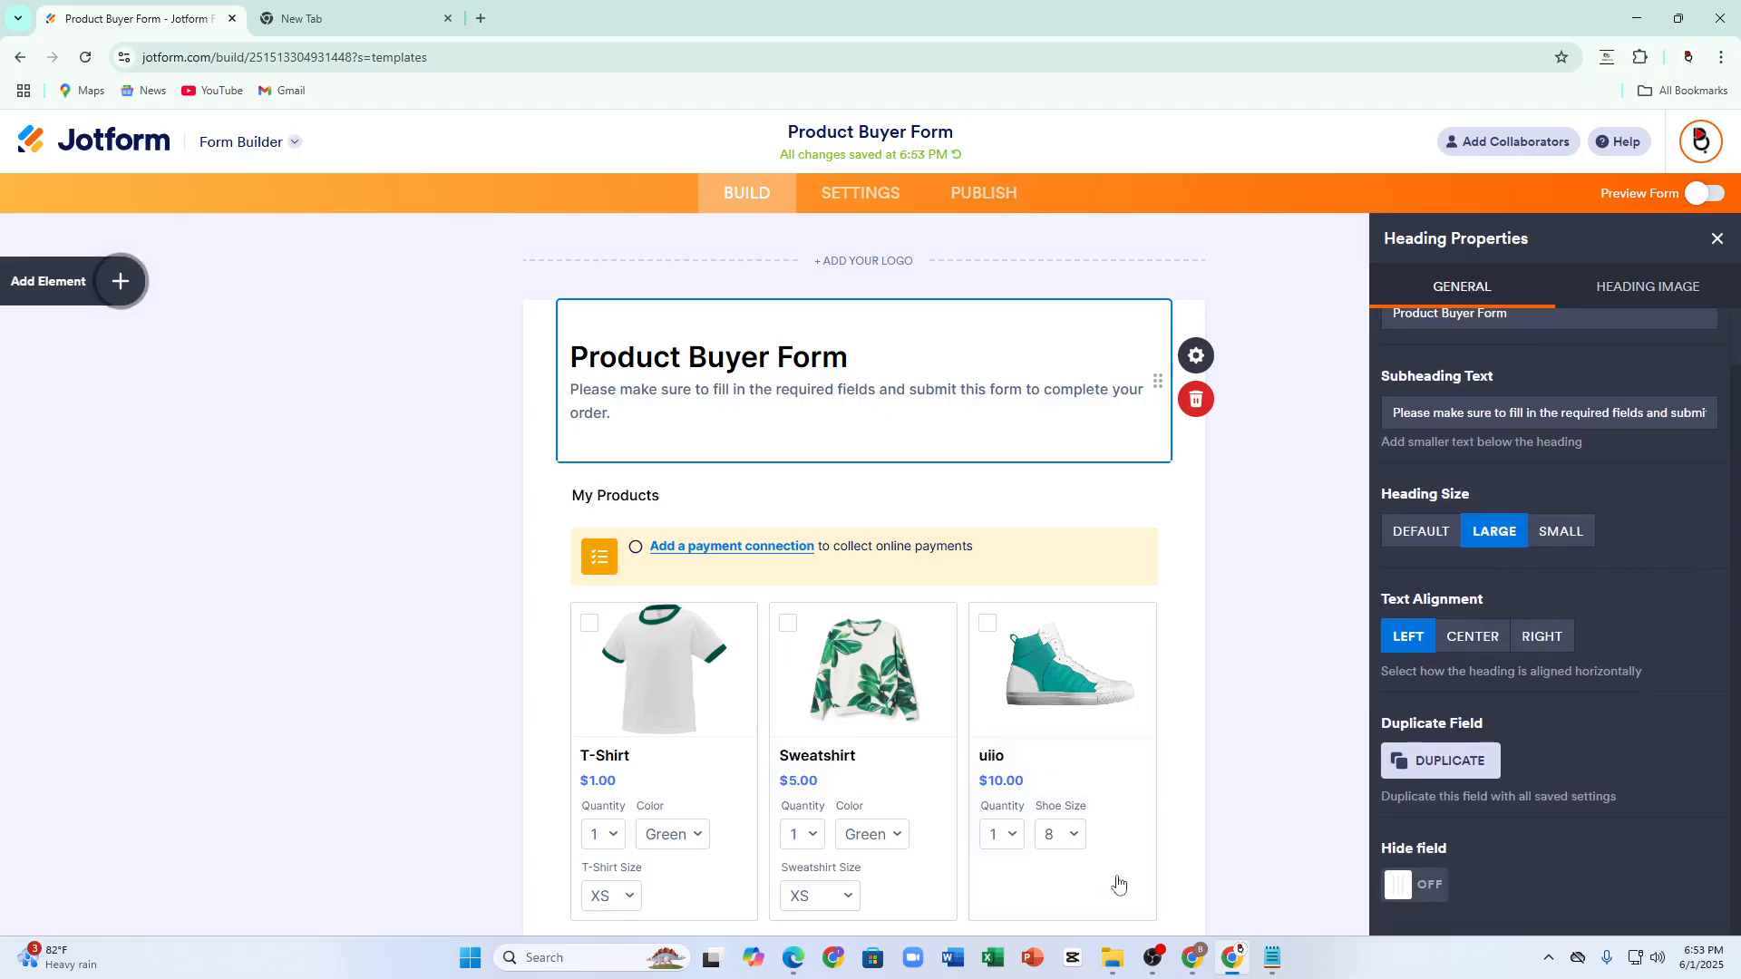
Step: Preview the form in the desktop layout and look through its products, contact fields and payment methods
{"action": "left_click", "coordinate": [1706, 194]}
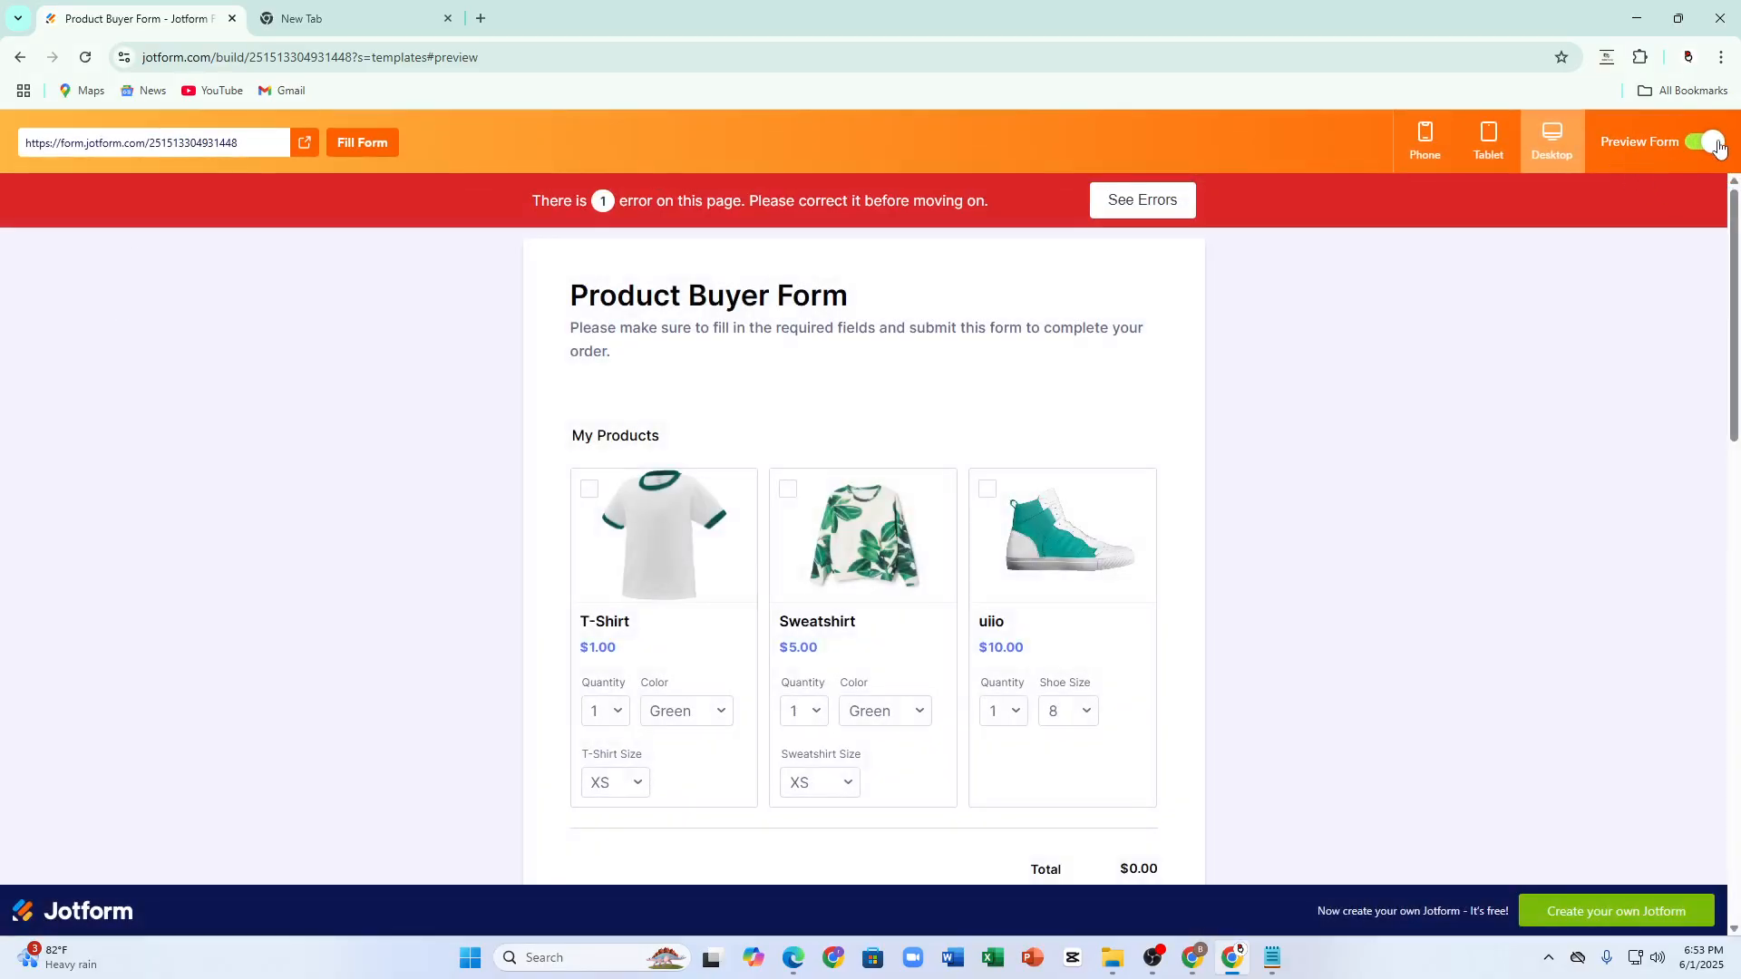
{"action": "scroll", "coordinate": [964, 543], "scroll_direction": "down", "scroll_amount": 8}
{"action": "scroll", "coordinate": [965, 542], "scroll_direction": "down", "scroll_amount": 8}
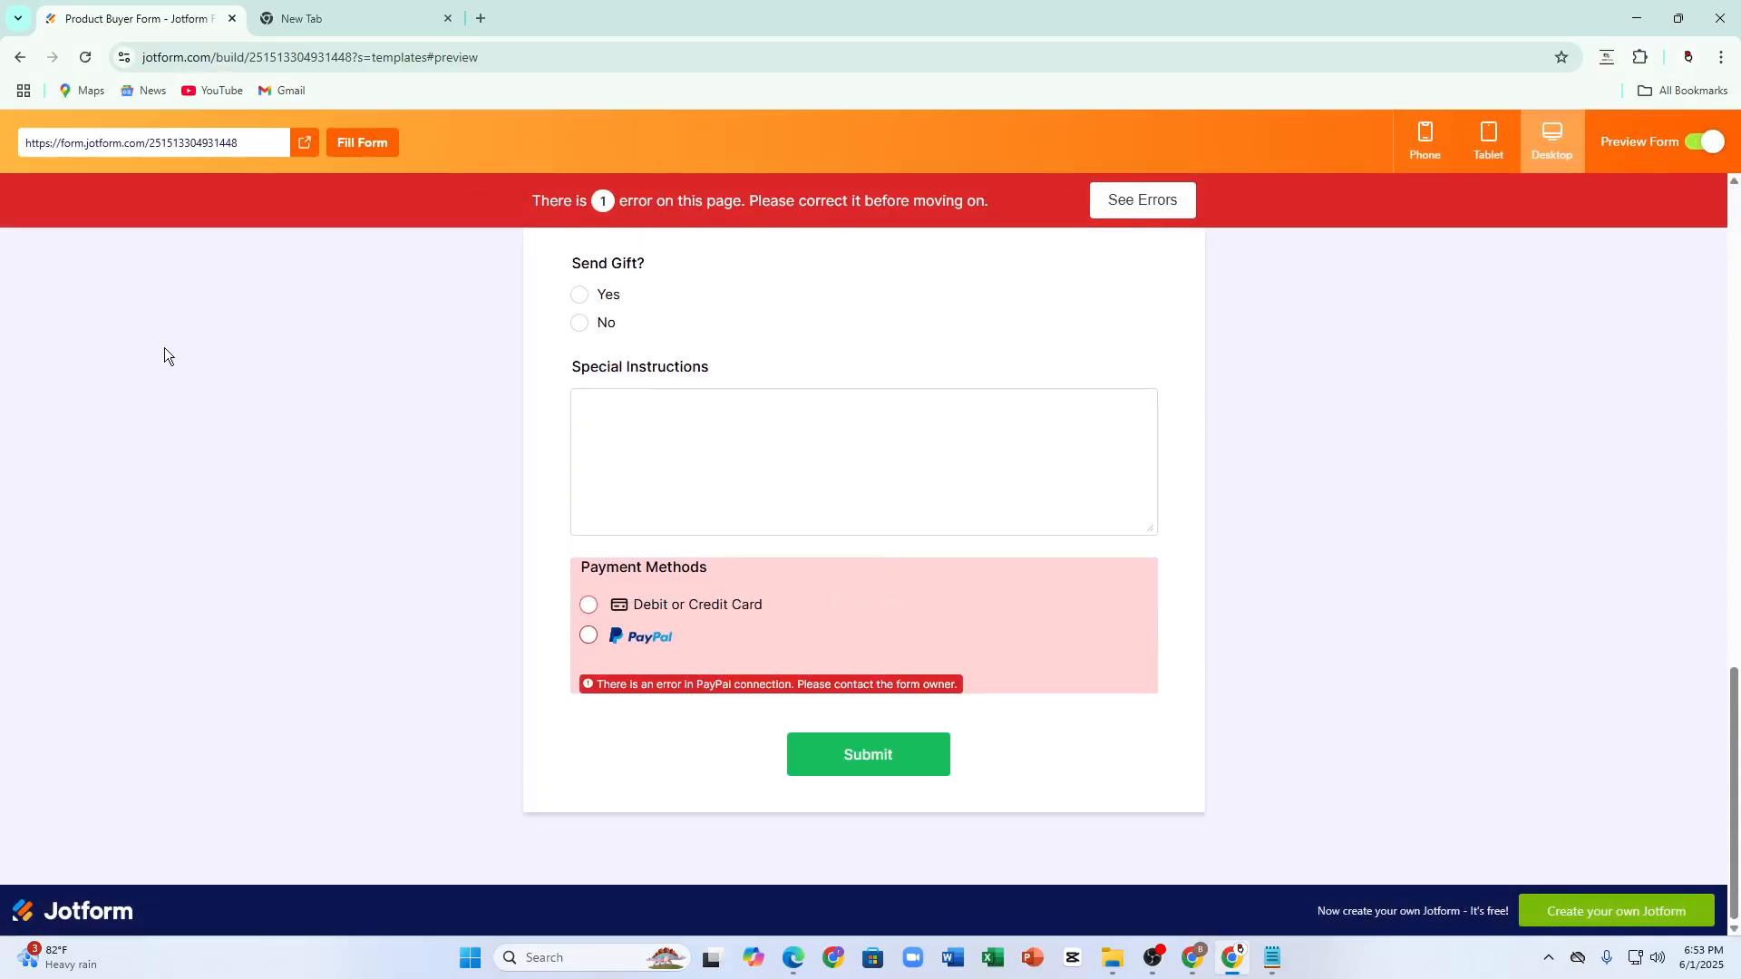
{"action": "scroll", "coordinate": [652, 497], "scroll_direction": "up", "scroll_amount": 1}
{"action": "left_click", "coordinate": [632, 513]}
{"action": "scroll", "coordinate": [704, 448], "scroll_direction": "up", "scroll_amount": 10}
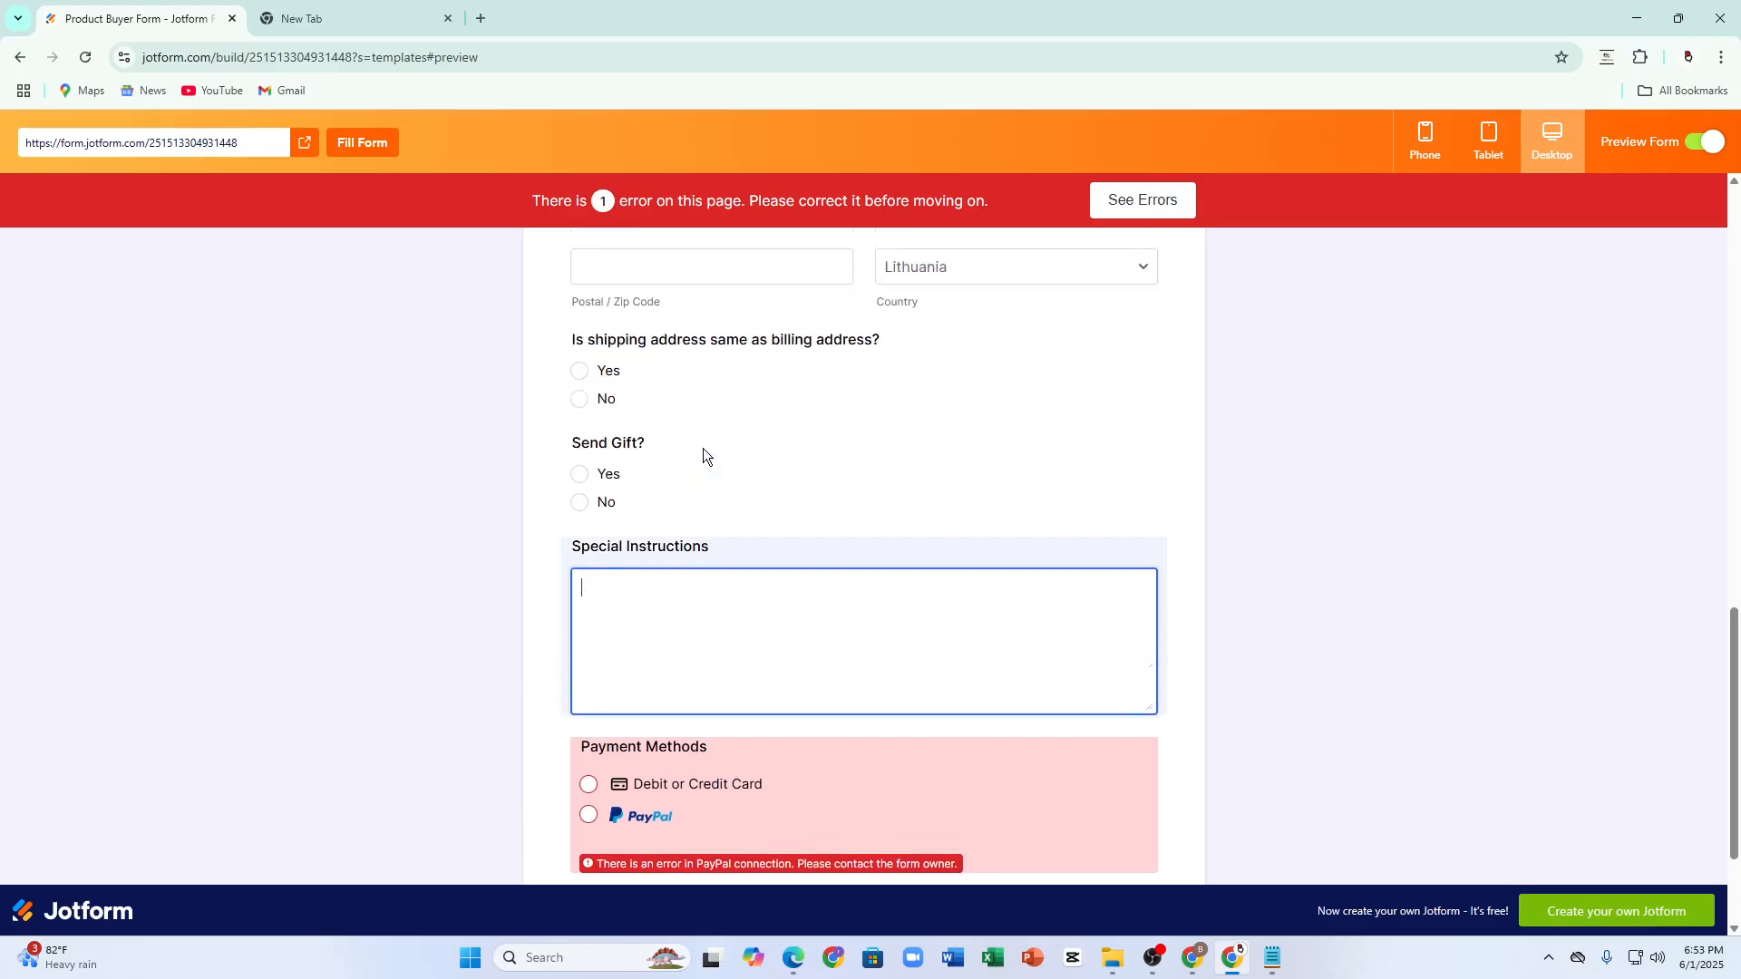
{"action": "left_click", "coordinate": [664, 448]}
{"action": "scroll", "coordinate": [807, 451], "scroll_direction": "down", "scroll_amount": 10}
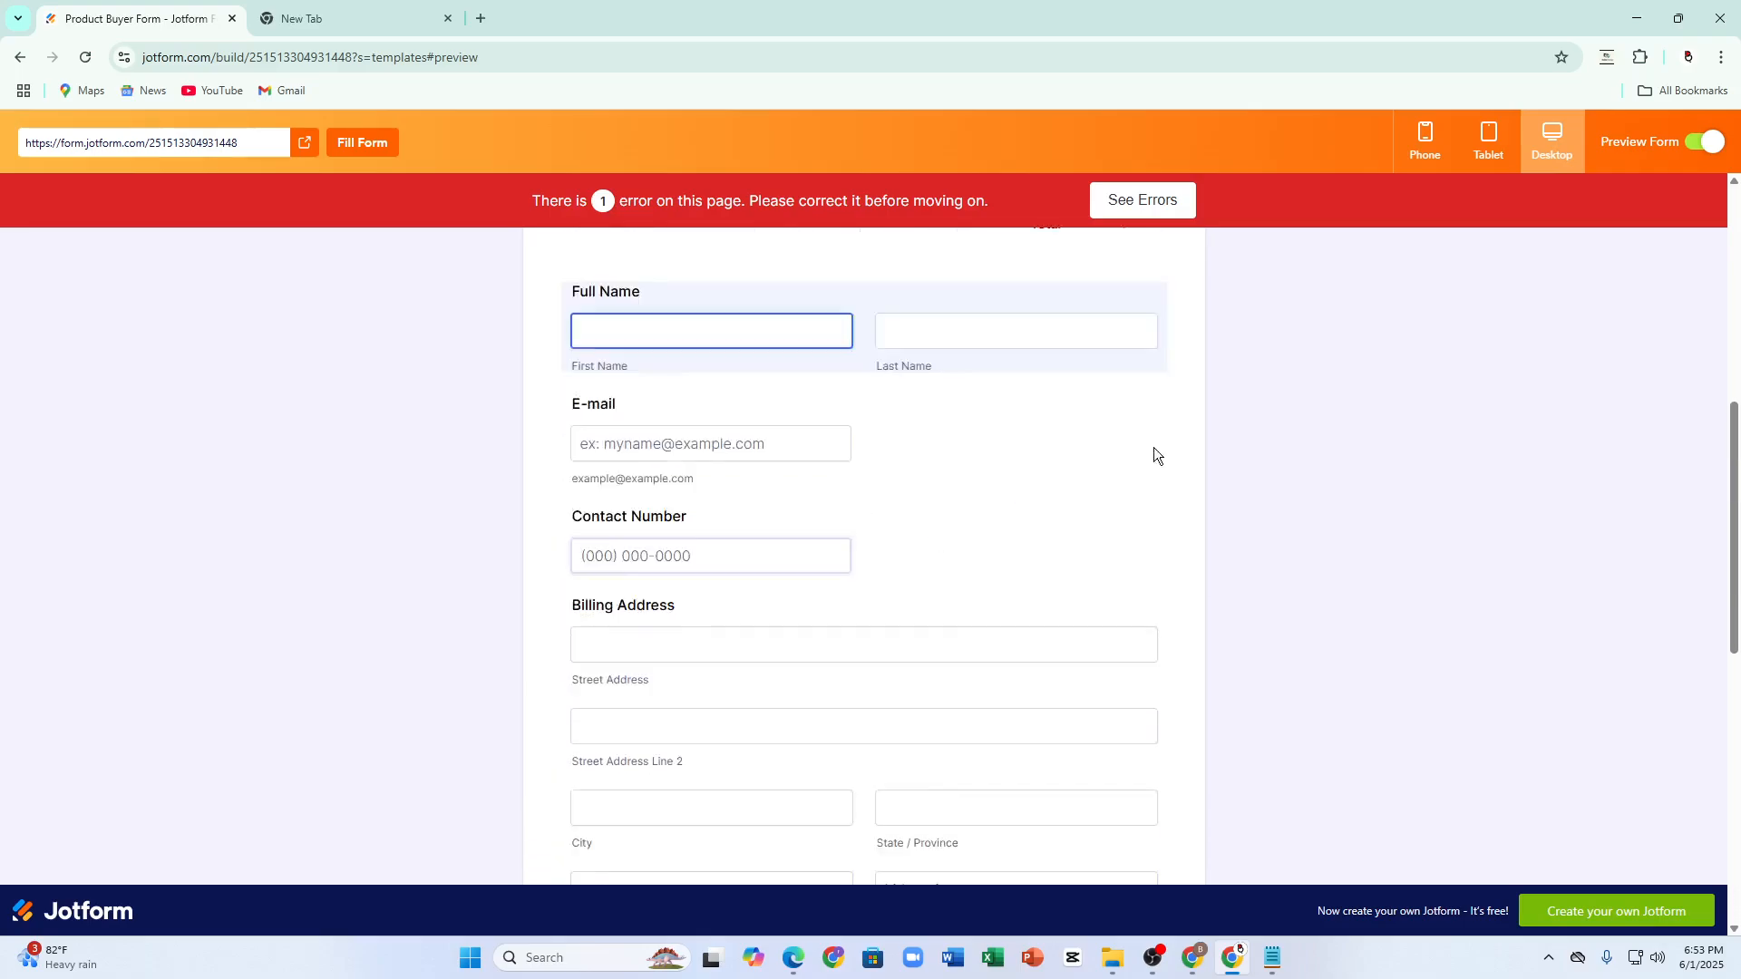
{"action": "left_click", "coordinate": [626, 413]}
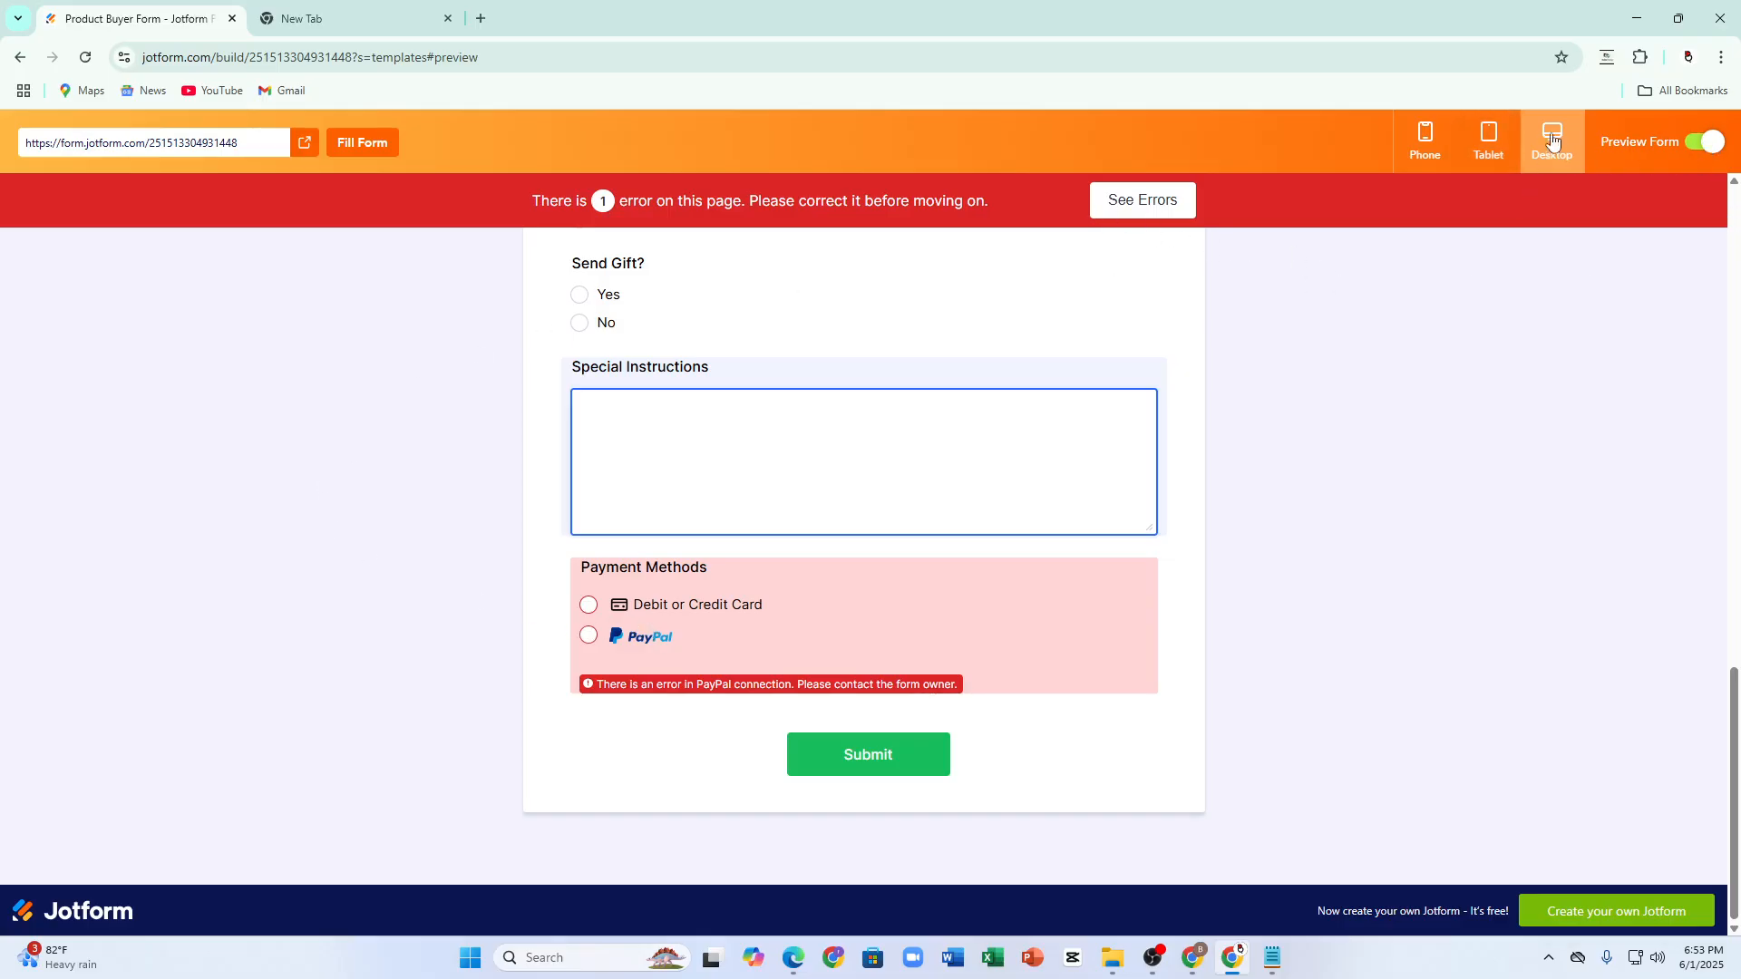
Step: Preview the form in the tablet layout and look through it from the products to the submit area
{"action": "scroll", "coordinate": [1304, 342], "scroll_direction": "up", "scroll_amount": 7}
{"action": "left_click", "coordinate": [1488, 143]}
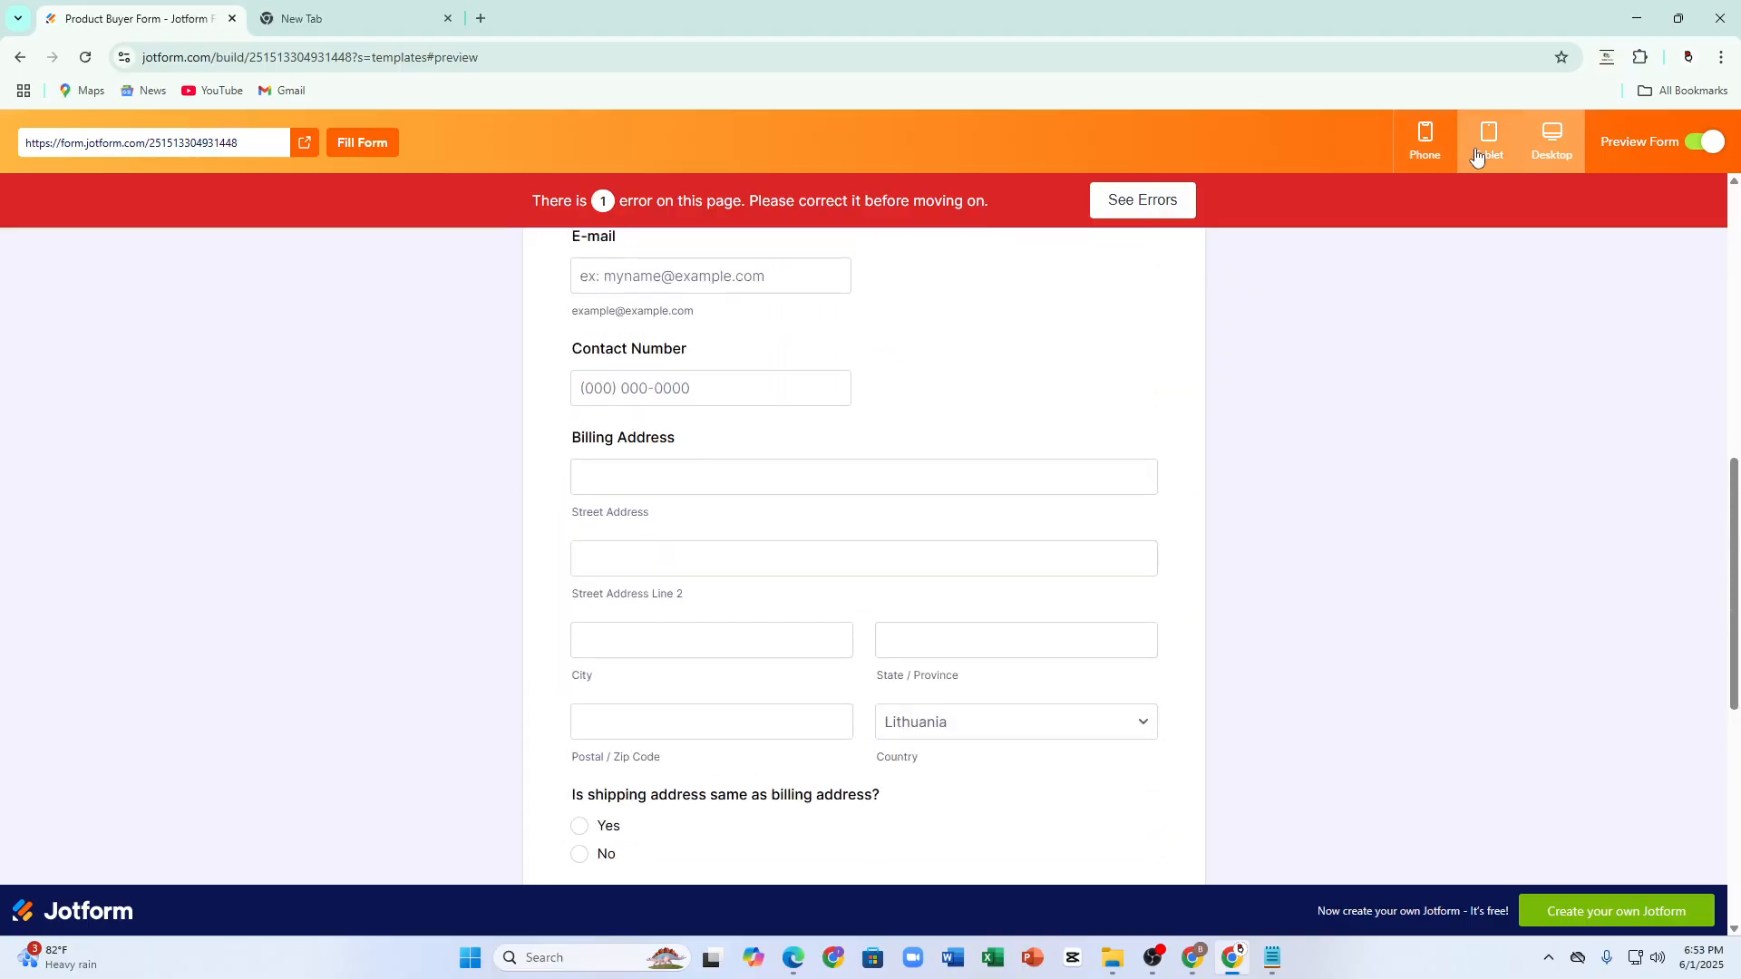
{"action": "scroll", "coordinate": [1150, 660], "scroll_direction": "down", "scroll_amount": 10}
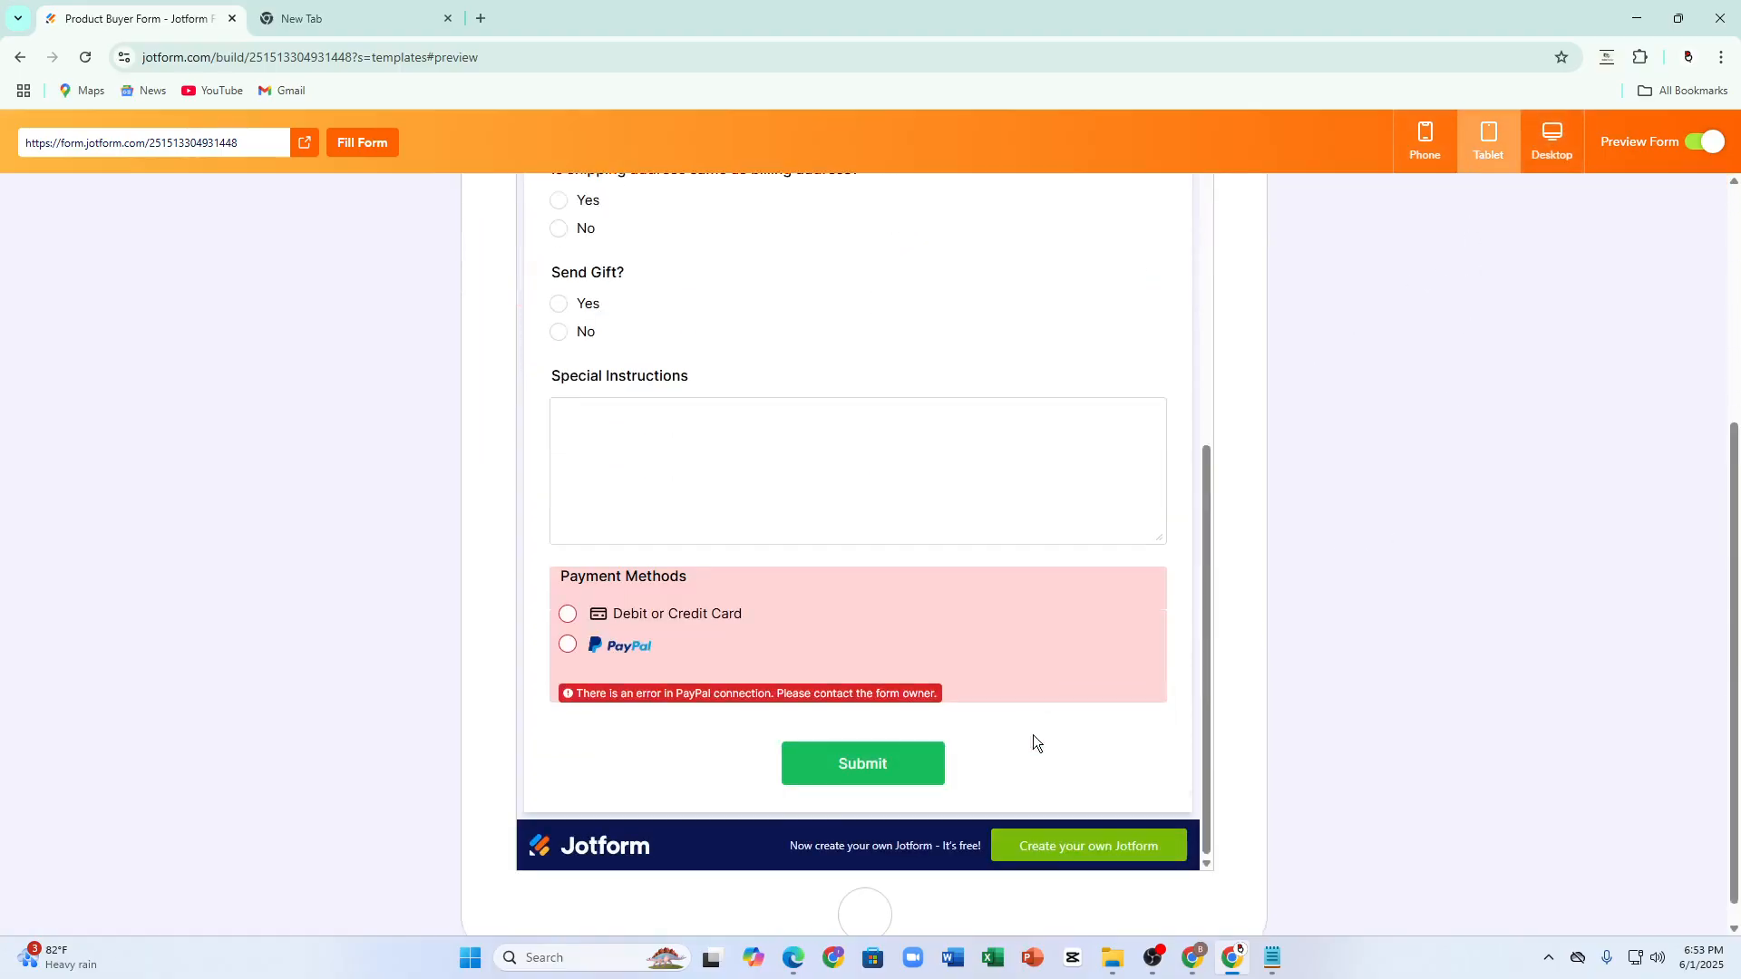
{"action": "left_click", "coordinate": [924, 740]}
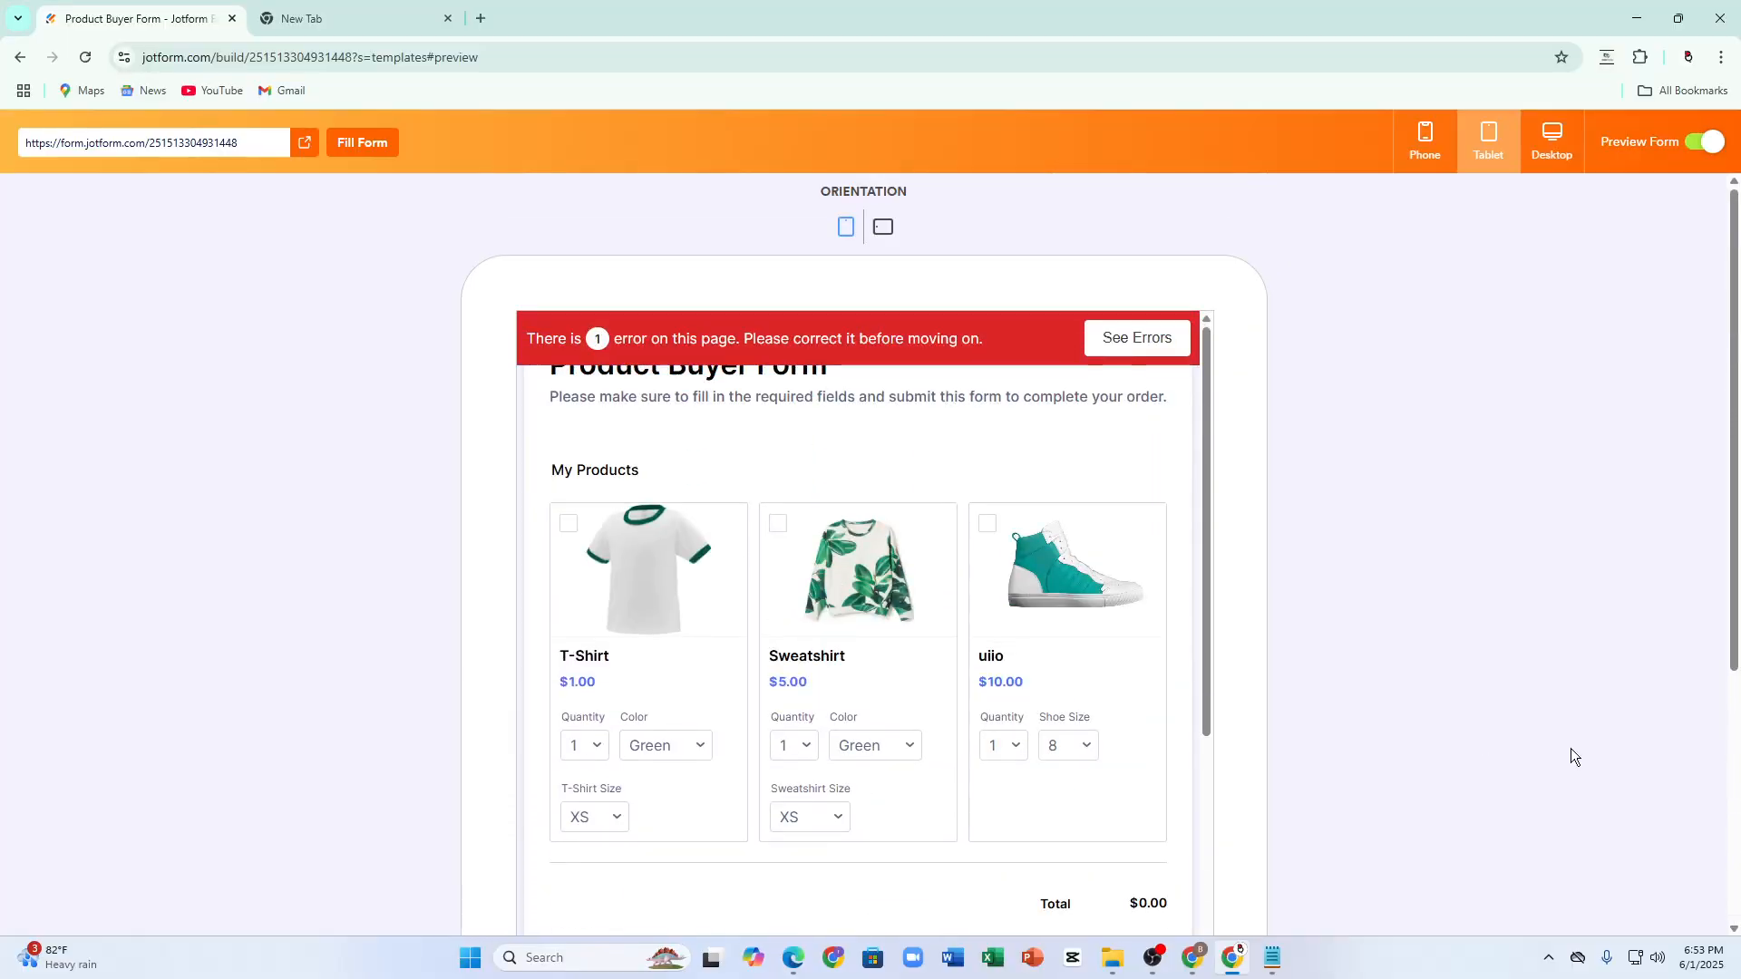
{"action": "scroll", "coordinate": [809, 403], "scroll_direction": "down", "scroll_amount": 1}
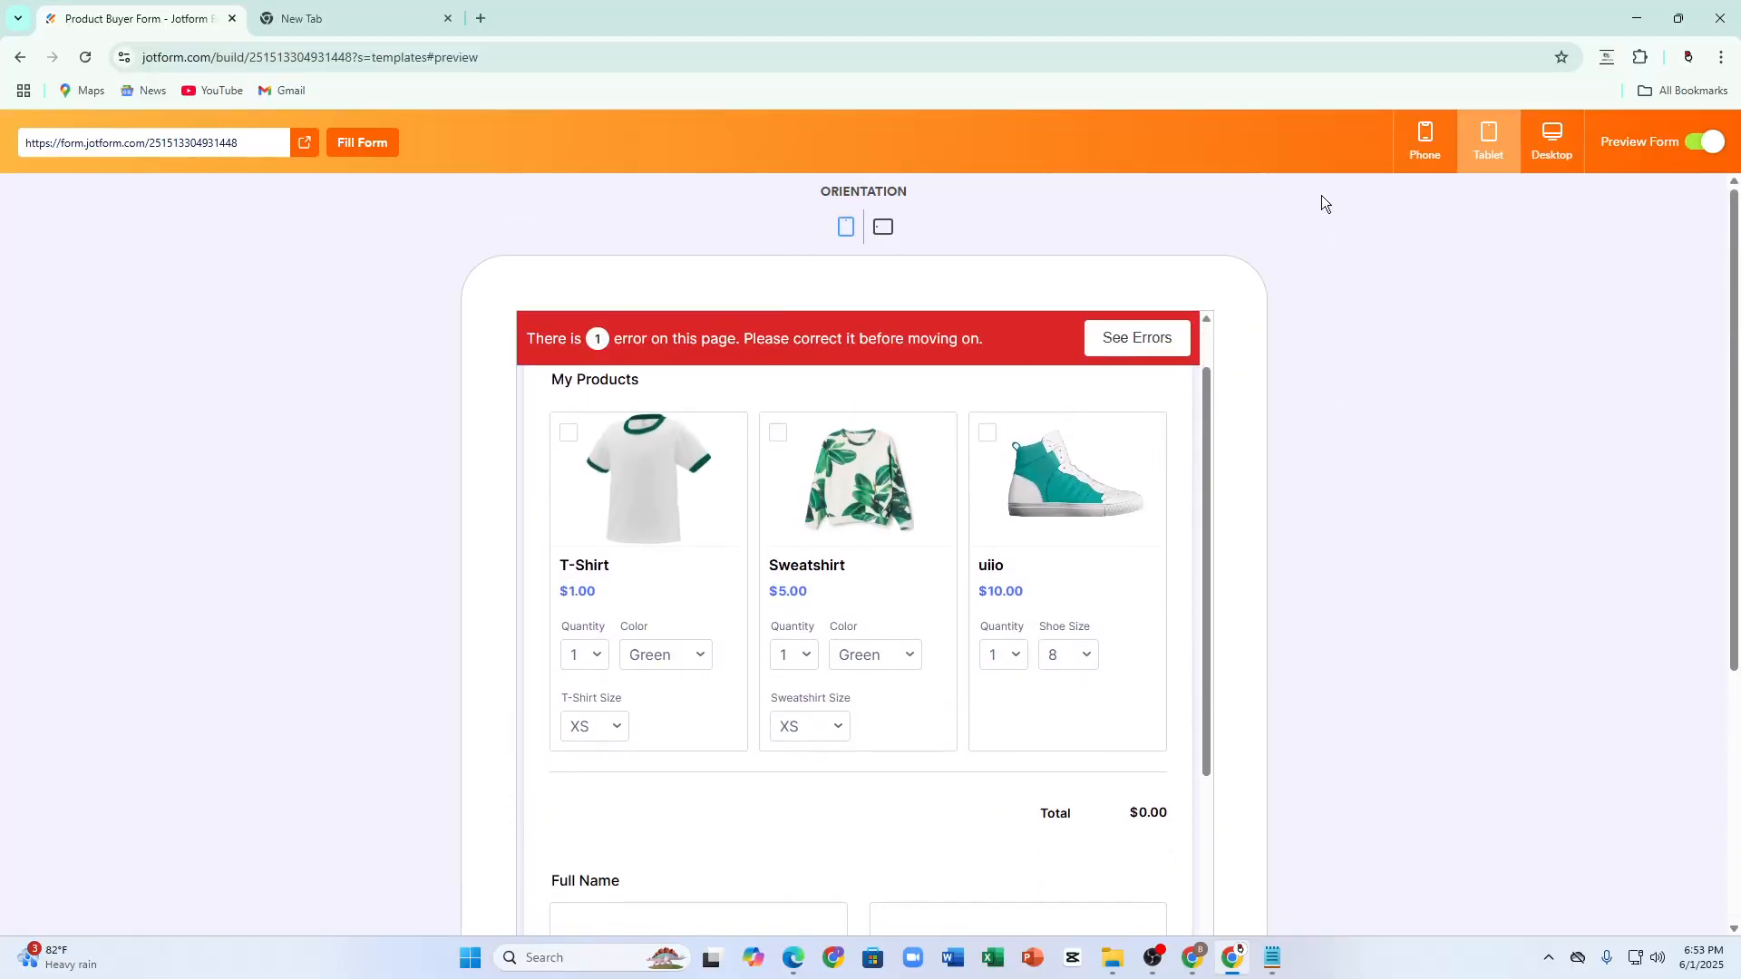
Step: Preview the form in the phone layout and look through it down to the payment methods
{"action": "left_click", "coordinate": [1421, 143]}
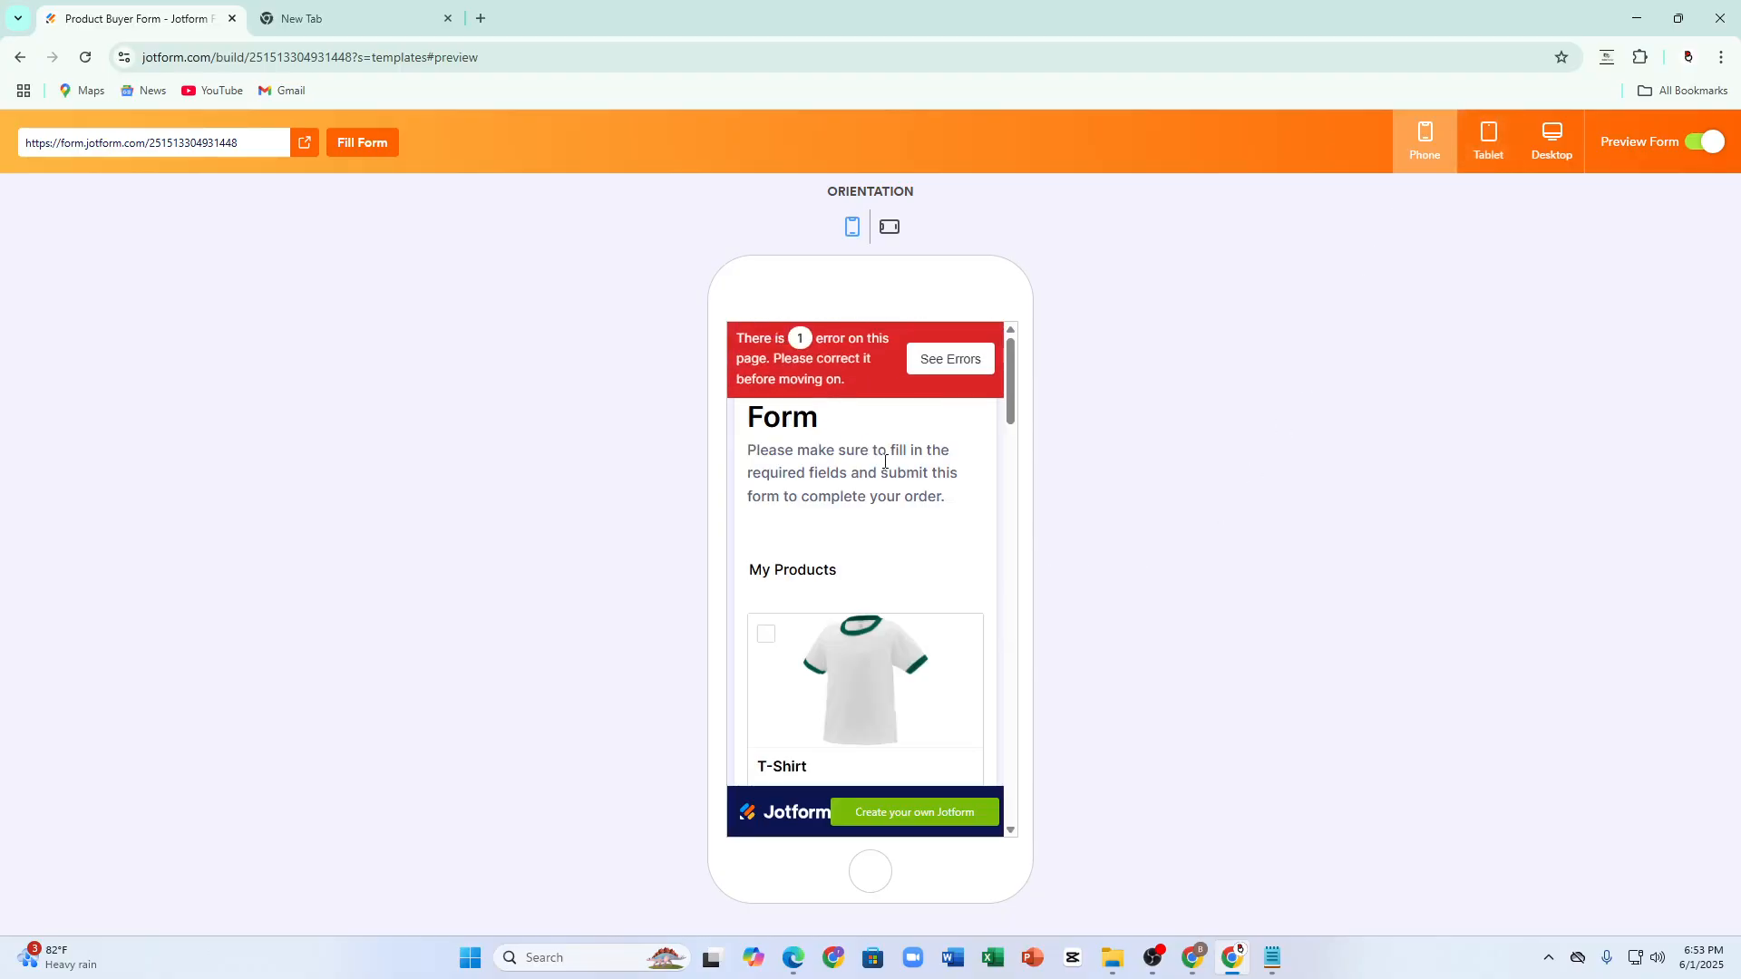
{"action": "scroll", "coordinate": [899, 488], "scroll_direction": "down", "scroll_amount": 1}
{"action": "scroll", "coordinate": [906, 499], "scroll_direction": "down", "scroll_amount": 8}
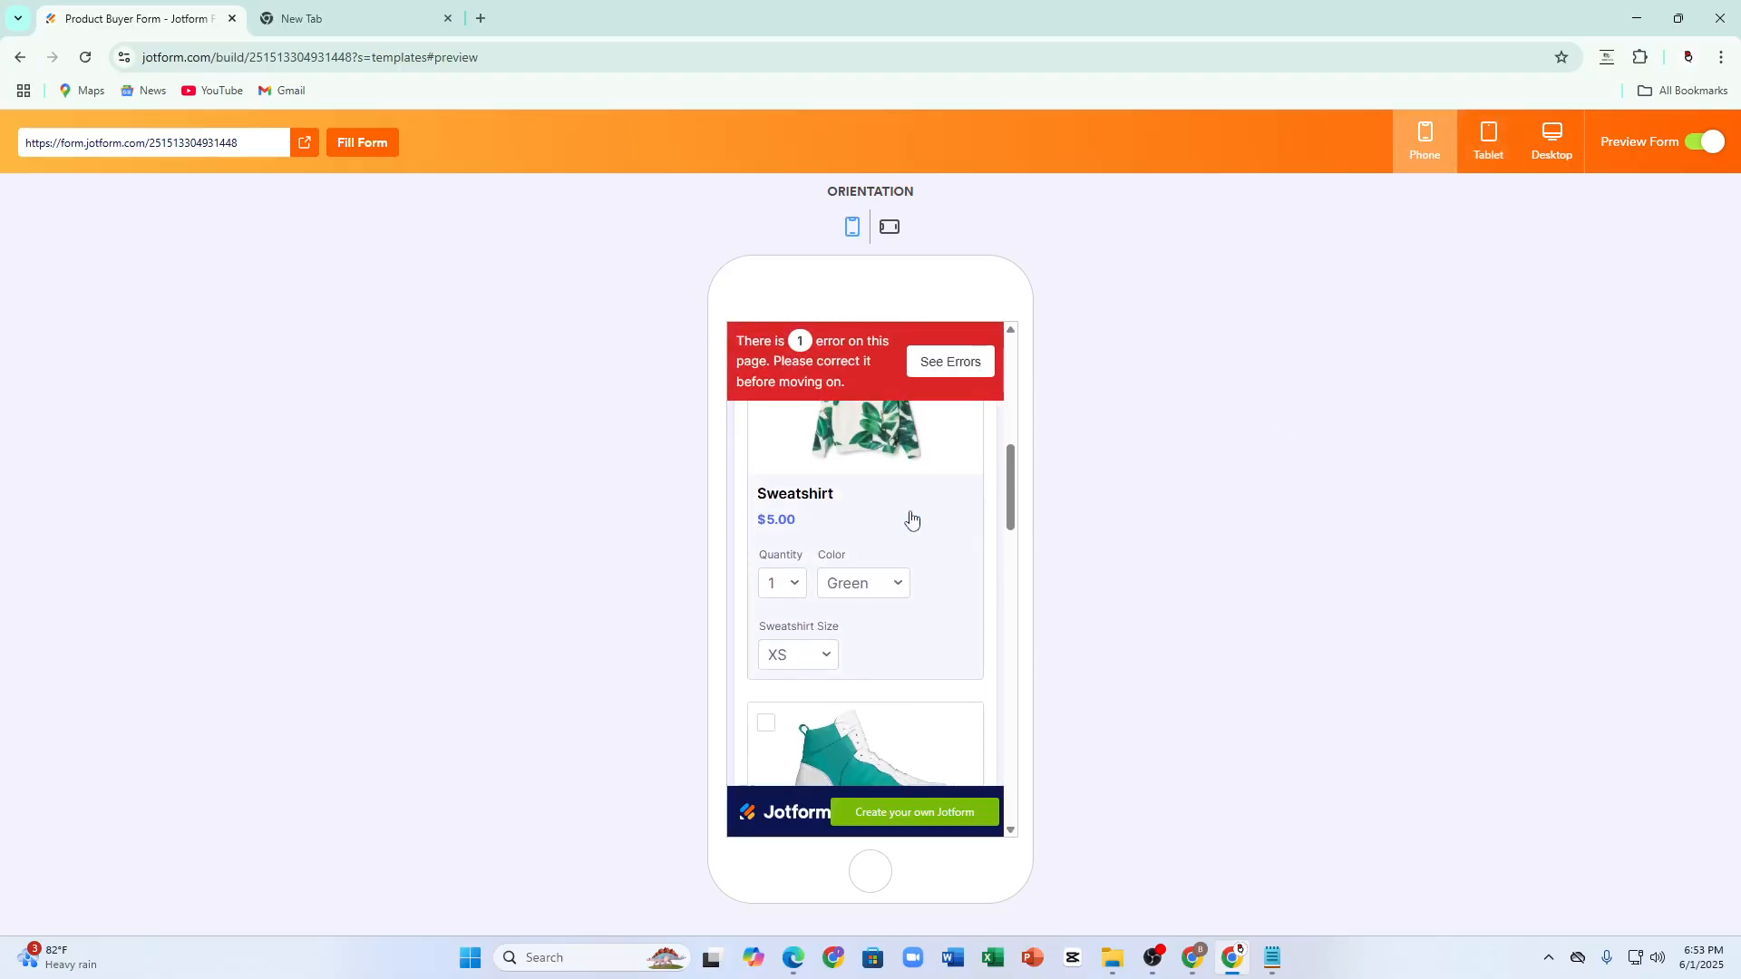
{"action": "left_click", "coordinate": [967, 373]}
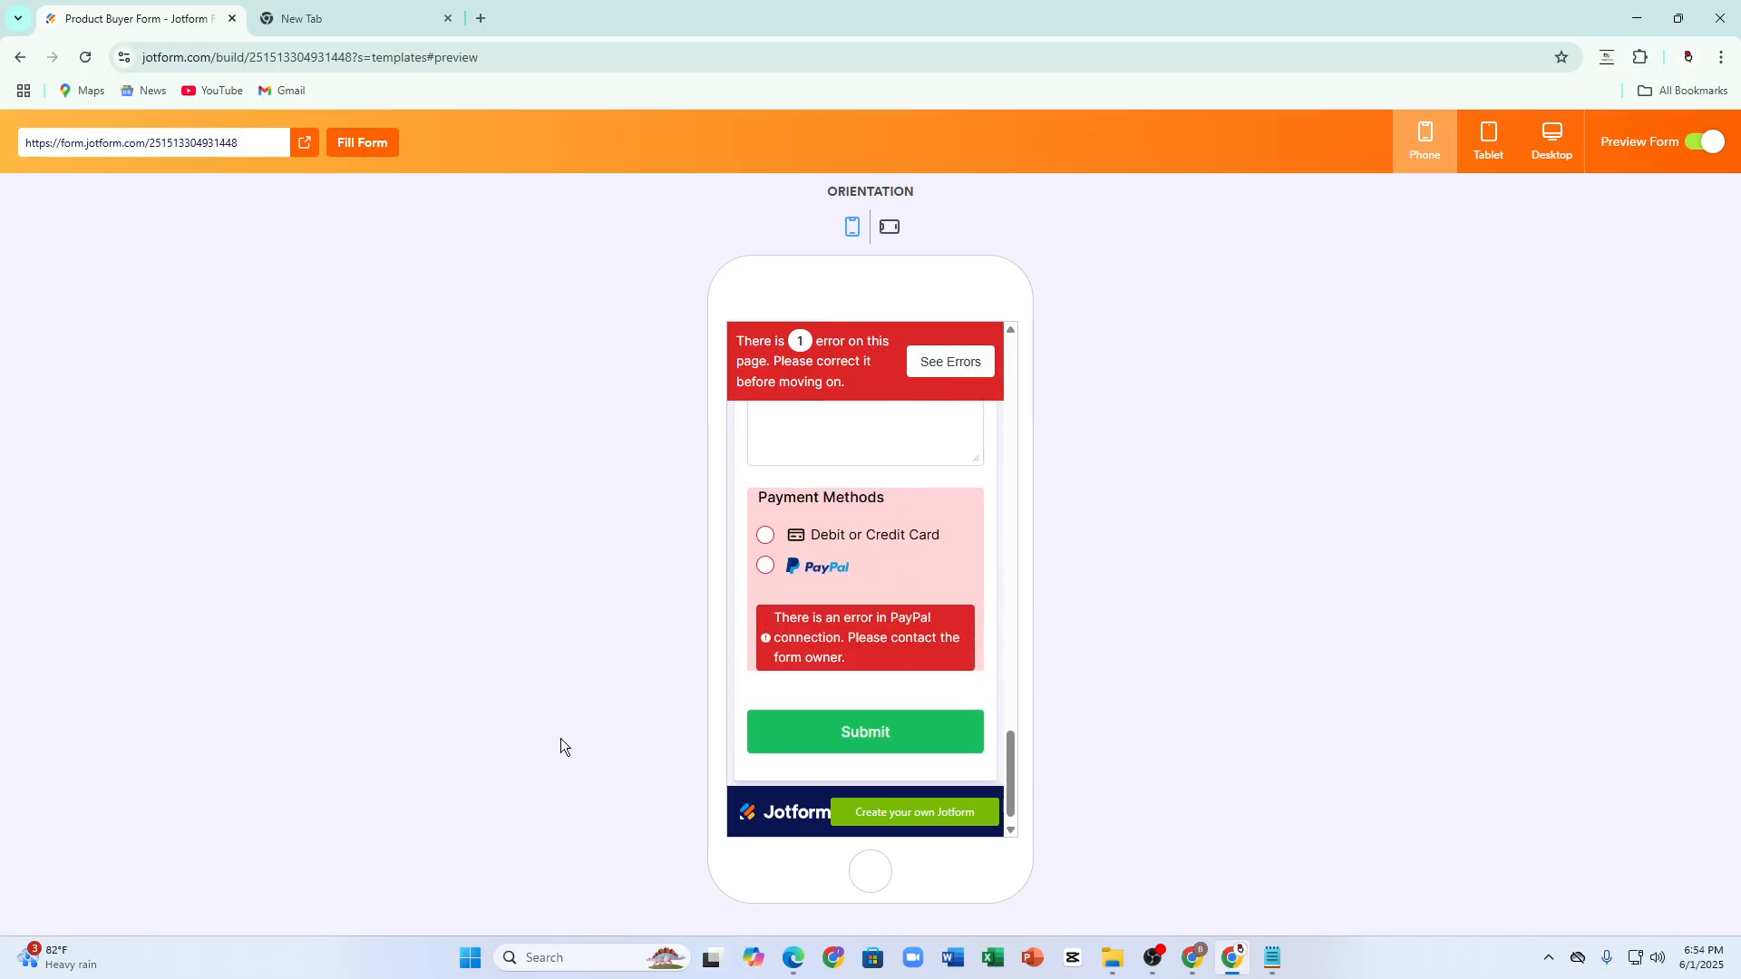
Step: Exit the preview, choose PayPal under Payment Methods in the form builder and review its checkout options
{"action": "left_click", "coordinate": [1717, 134]}
{"action": "scroll", "coordinate": [1079, 617], "scroll_direction": "down", "scroll_amount": 15}
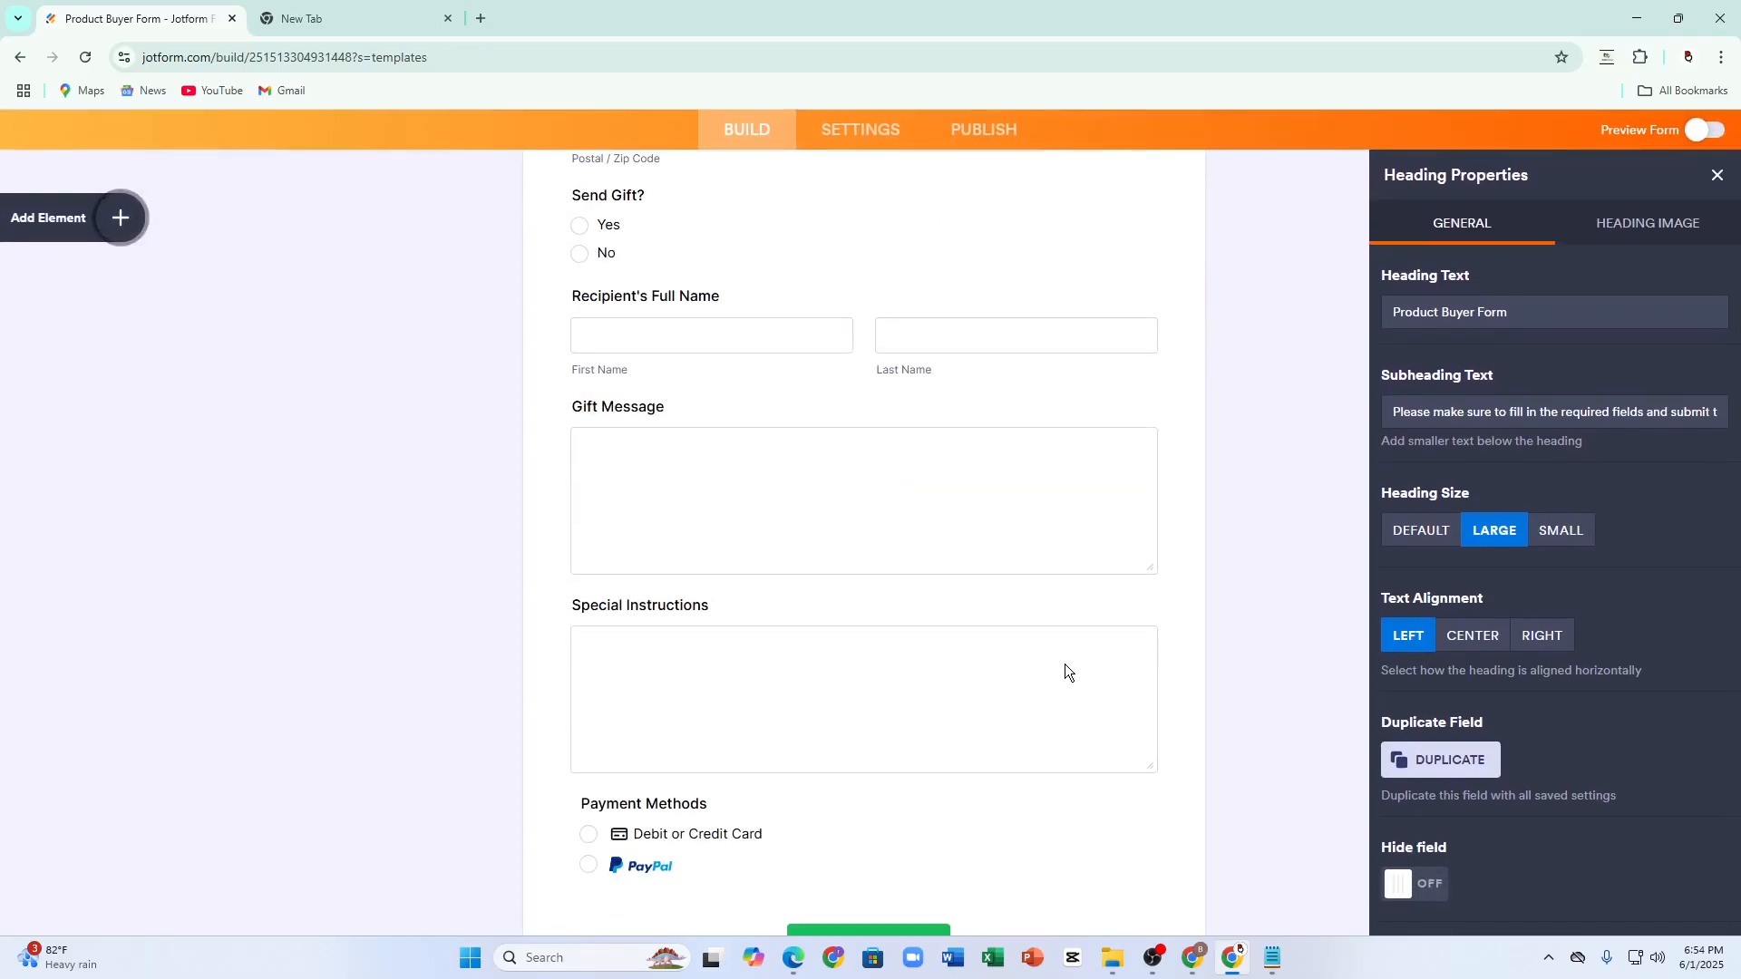
{"action": "scroll", "coordinate": [1064, 671], "scroll_direction": "down", "scroll_amount": 3}
{"action": "left_click", "coordinate": [637, 597]}
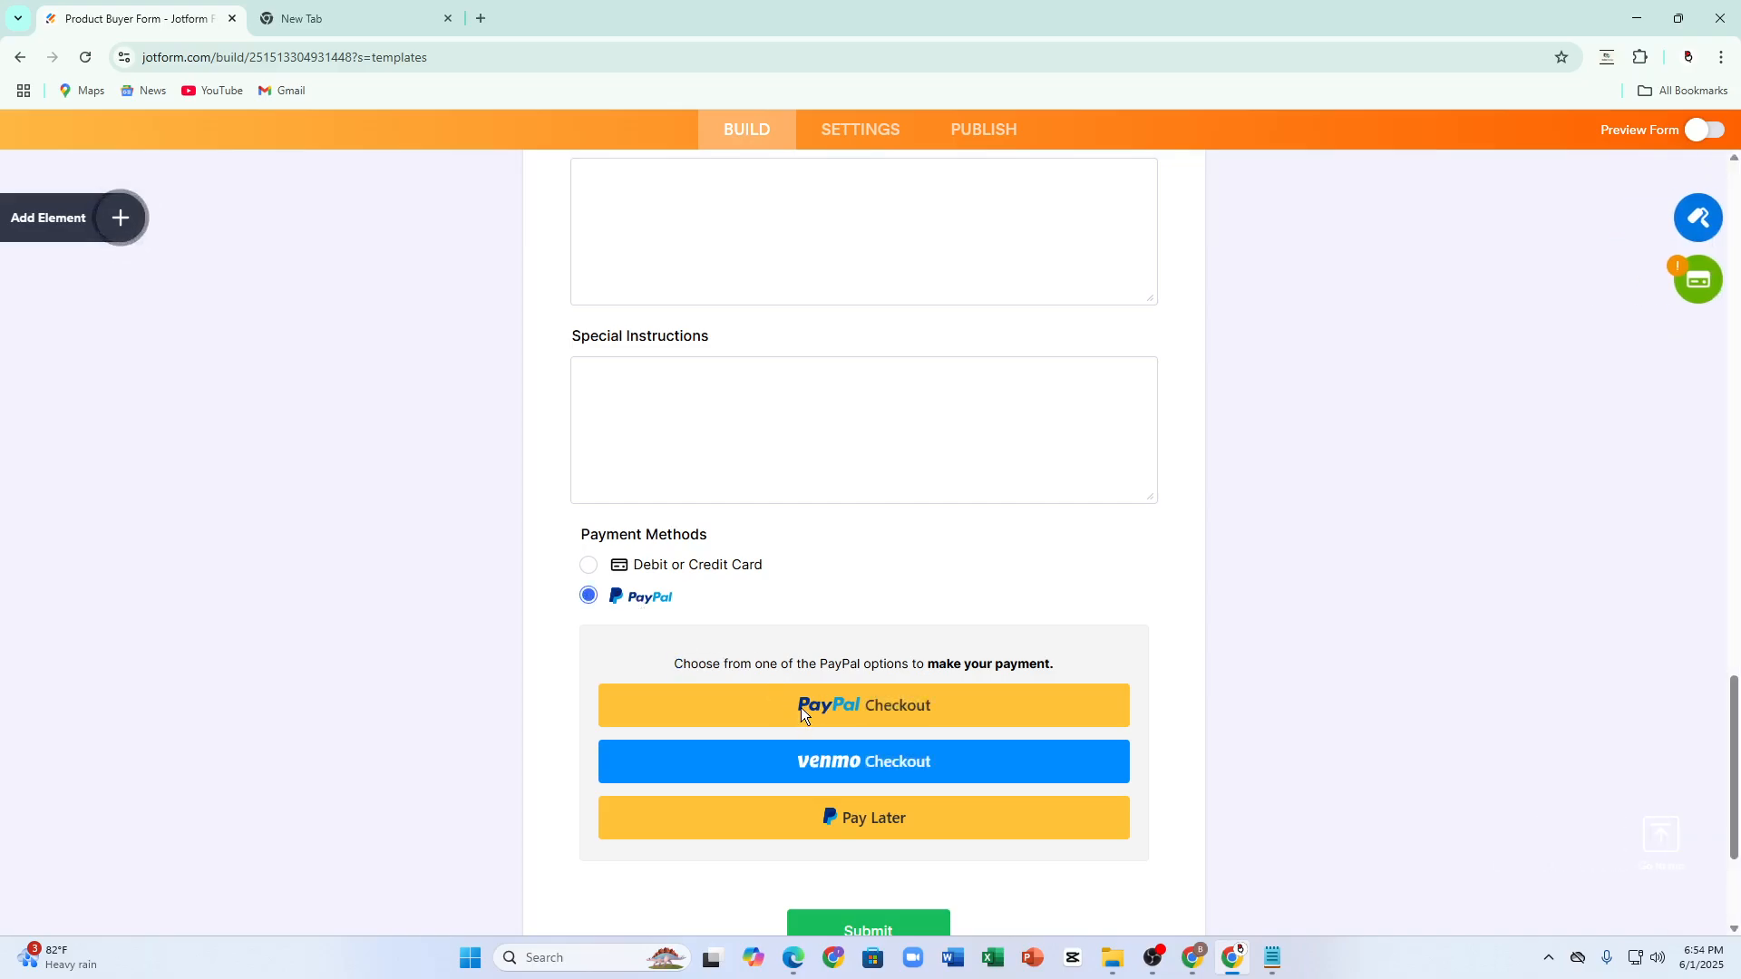
{"action": "scroll", "coordinate": [857, 399], "scroll_direction": "down", "scroll_amount": 3}
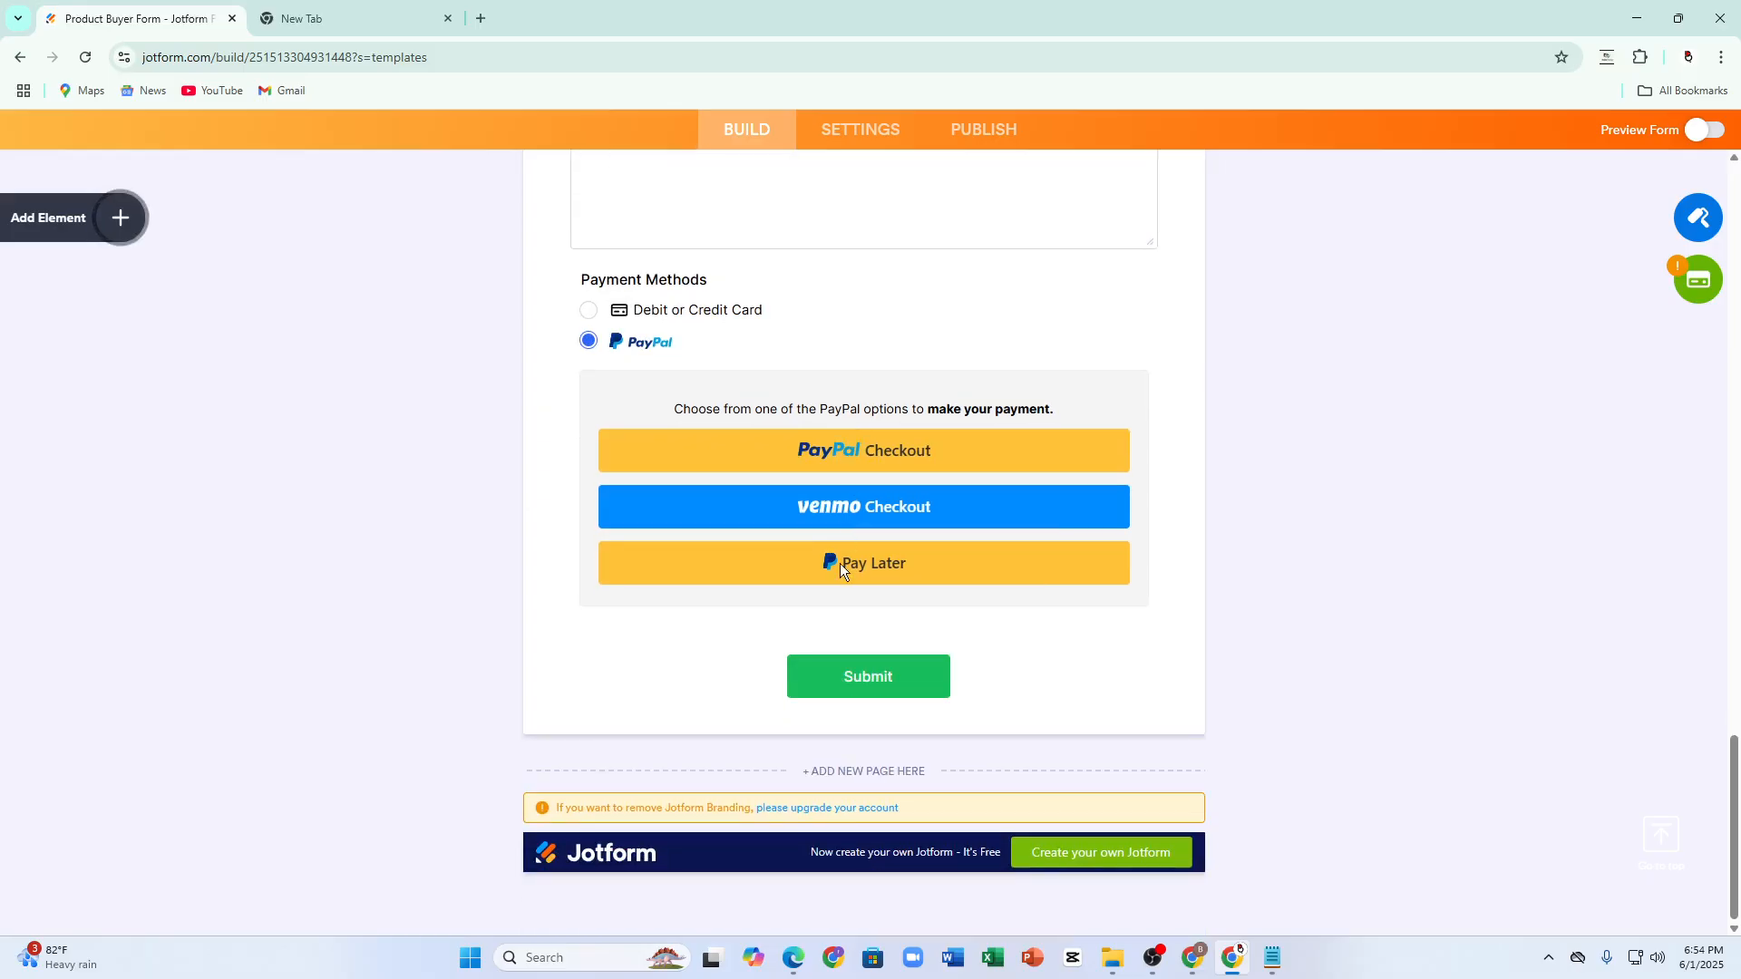
Step: Add a Full Name element to the form just above the Payment Methods field
{"action": "left_click", "coordinate": [132, 226]}
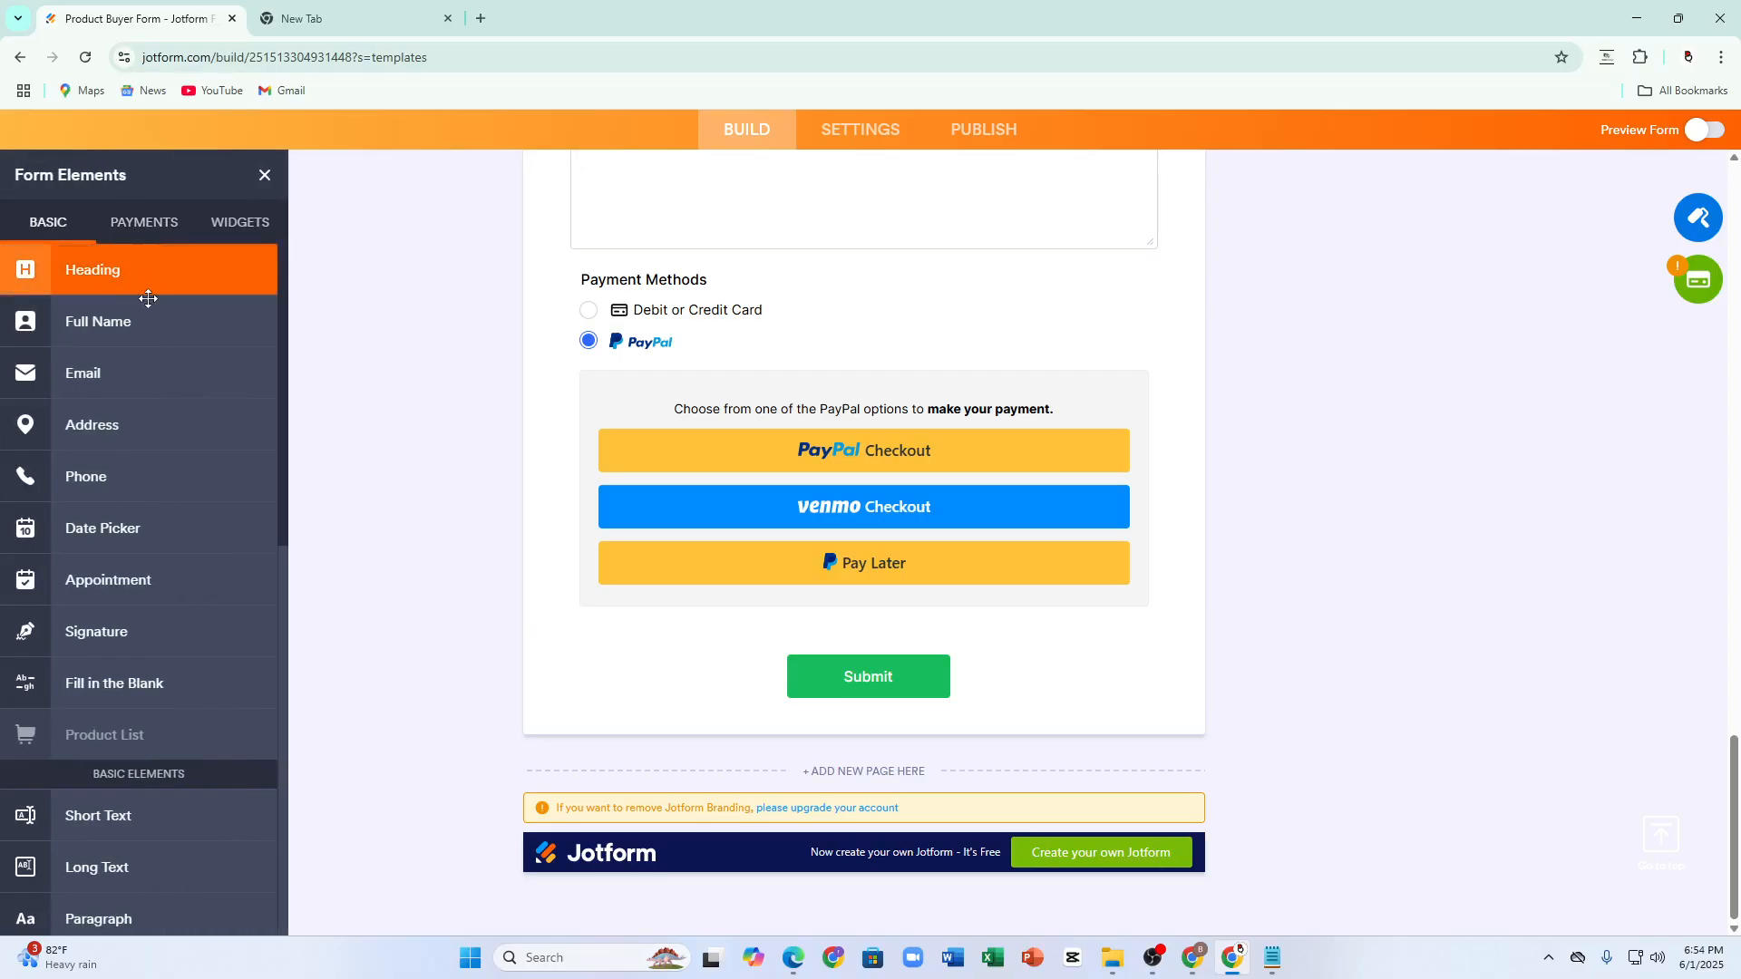
{"action": "scroll", "coordinate": [716, 533], "scroll_direction": "up", "scroll_amount": 10}
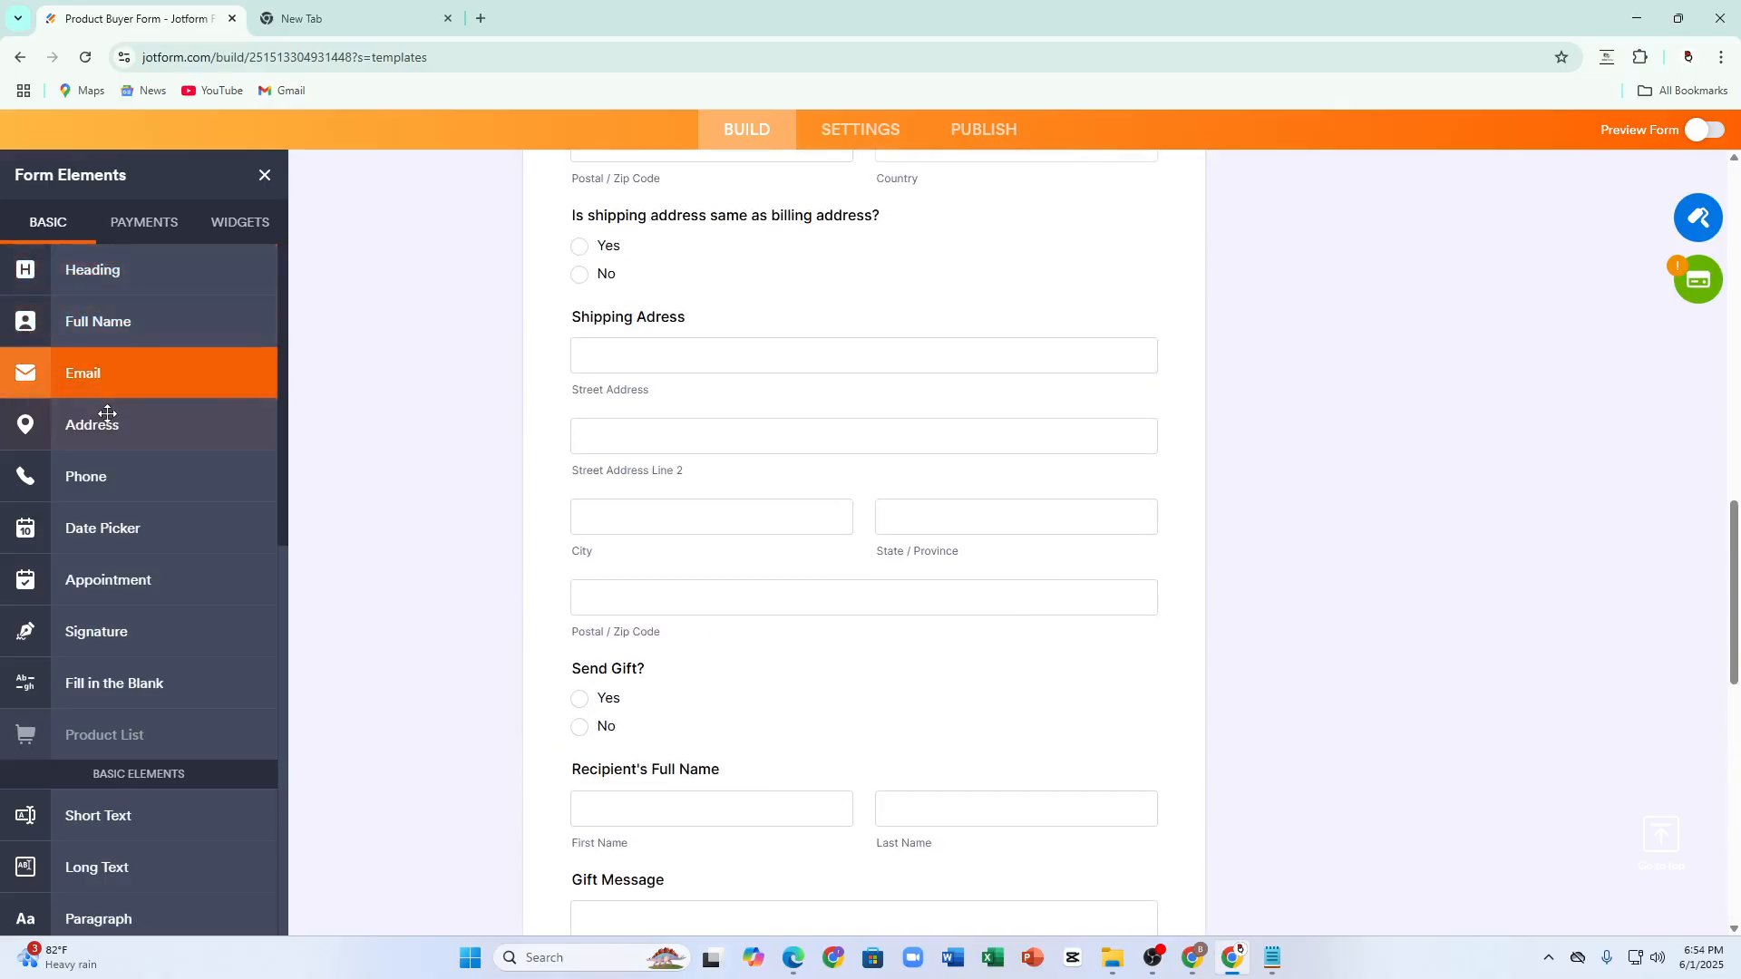
{"action": "left_click", "coordinate": [132, 335]}
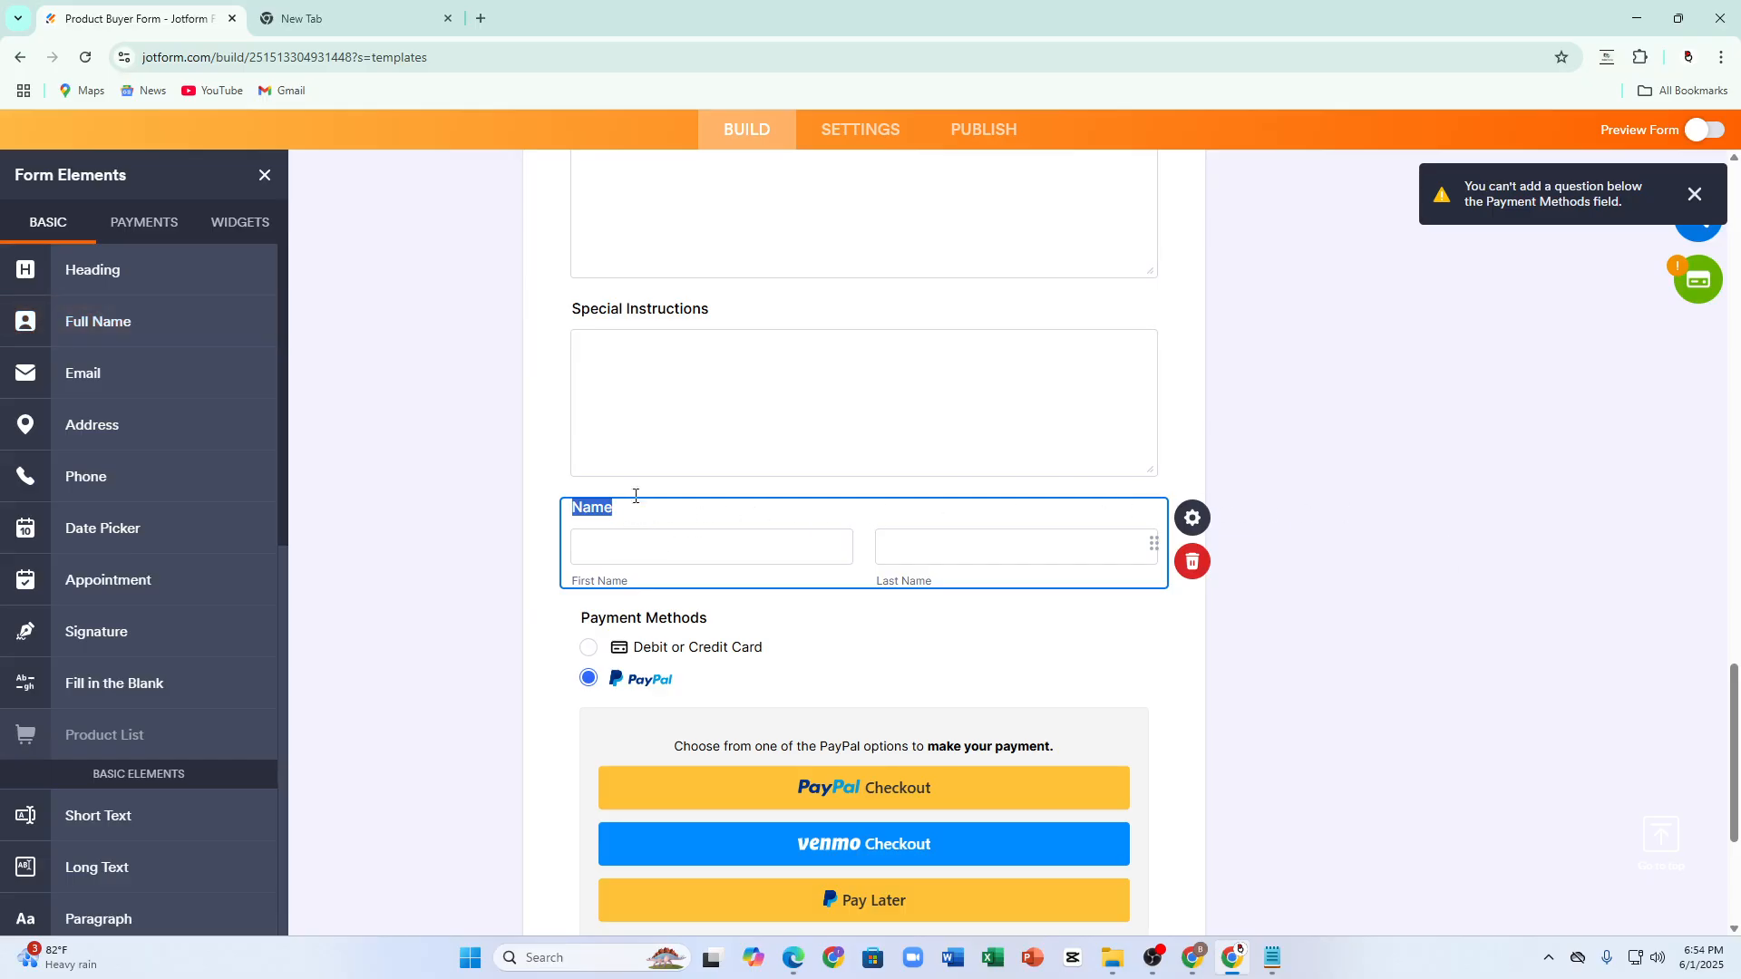
{"action": "left_click", "coordinate": [621, 576]}
{"action": "left_click", "coordinate": [656, 540]}
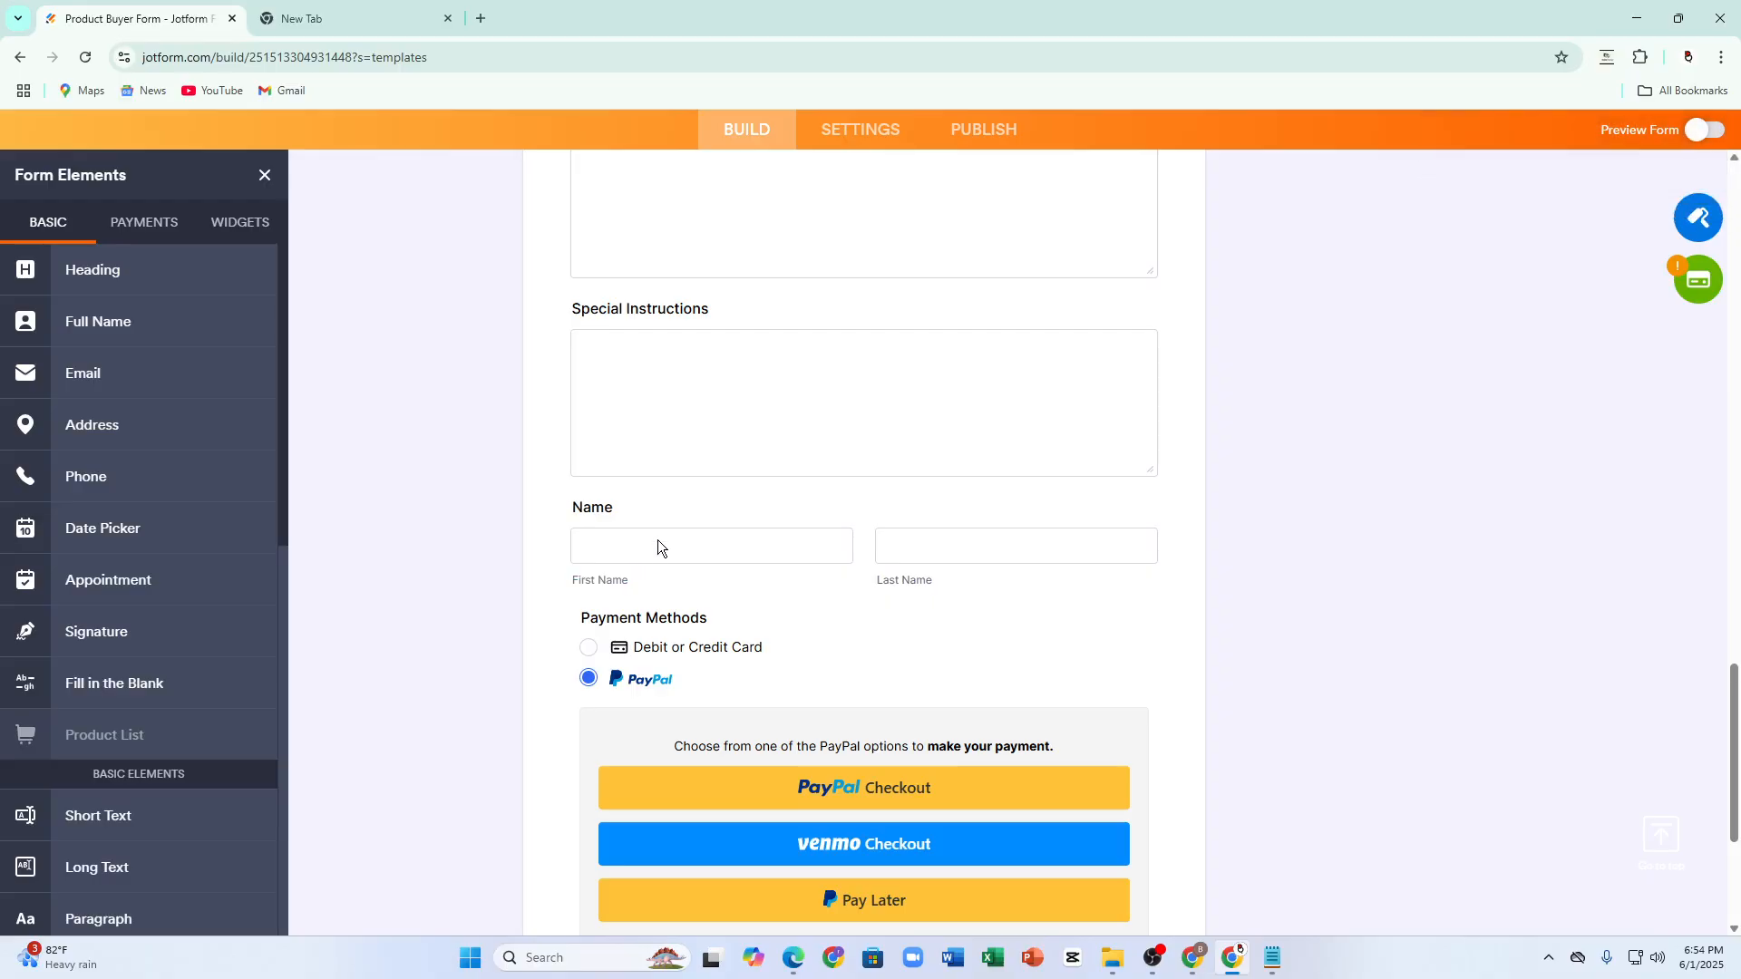
Step: Clear the added name field's question label and both sublabels, and delete the field
{"action": "left_click", "coordinate": [616, 503]}
{"action": "key", "text": "BackSpace"}
{"action": "left_click", "coordinate": [611, 583]}
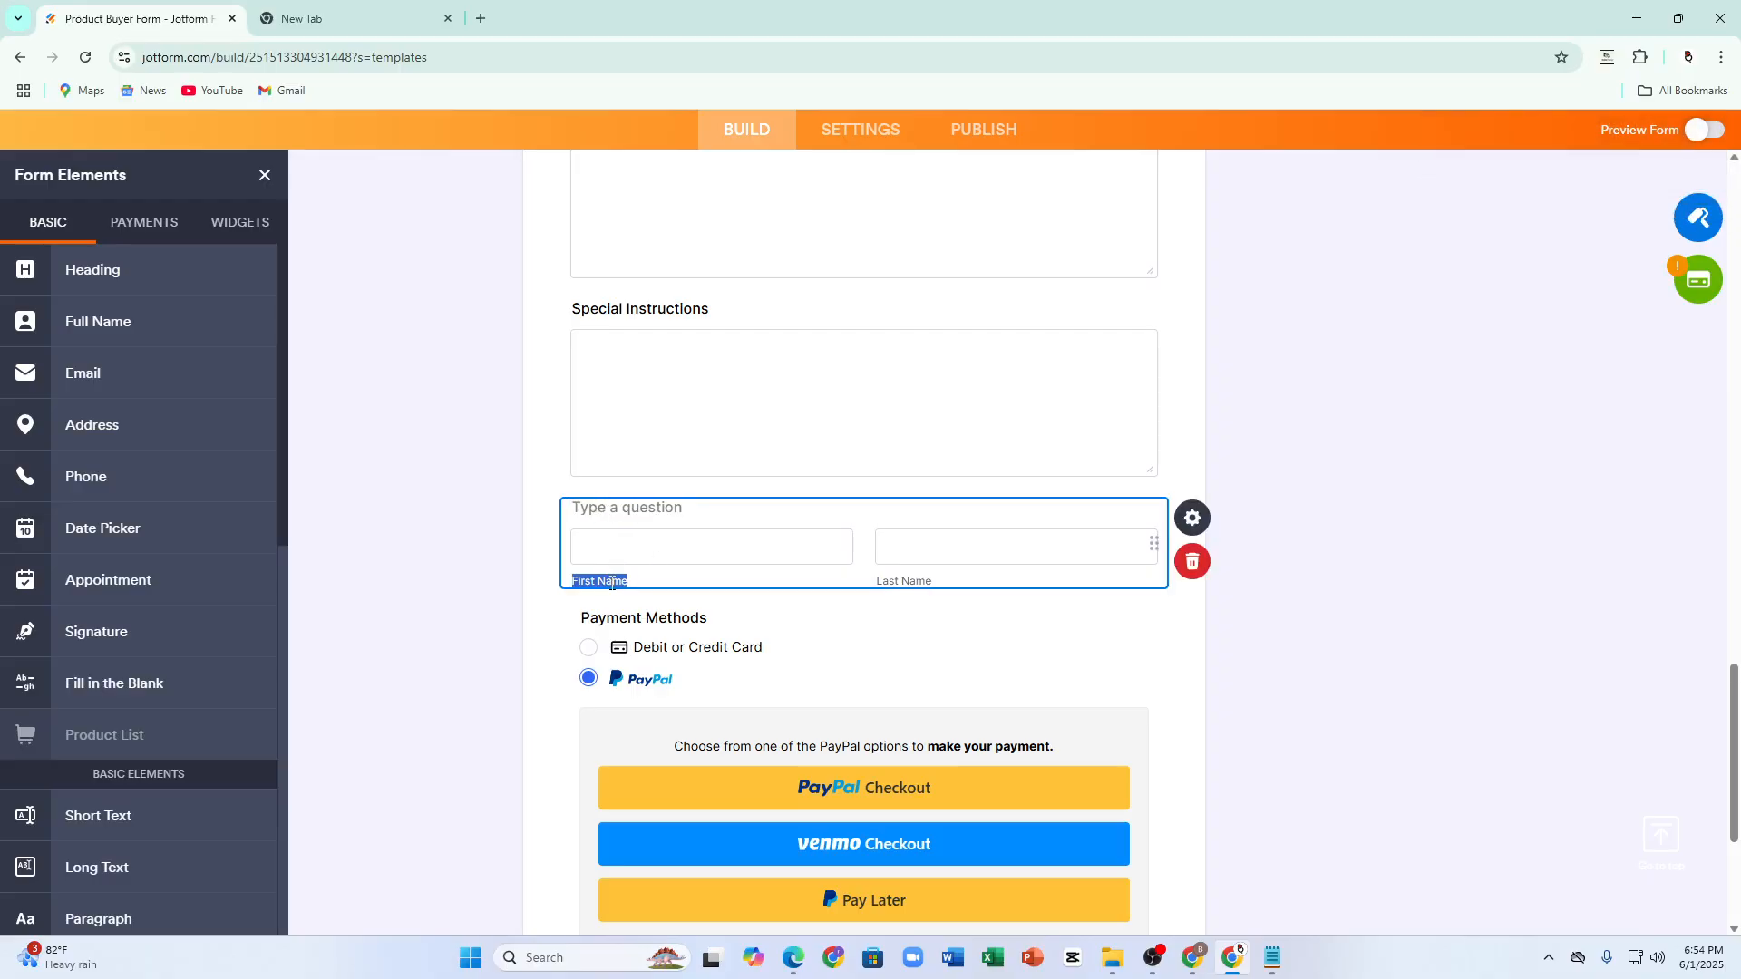
{"action": "key", "text": "BackSpace"}
{"action": "left_click", "coordinate": [904, 587]}
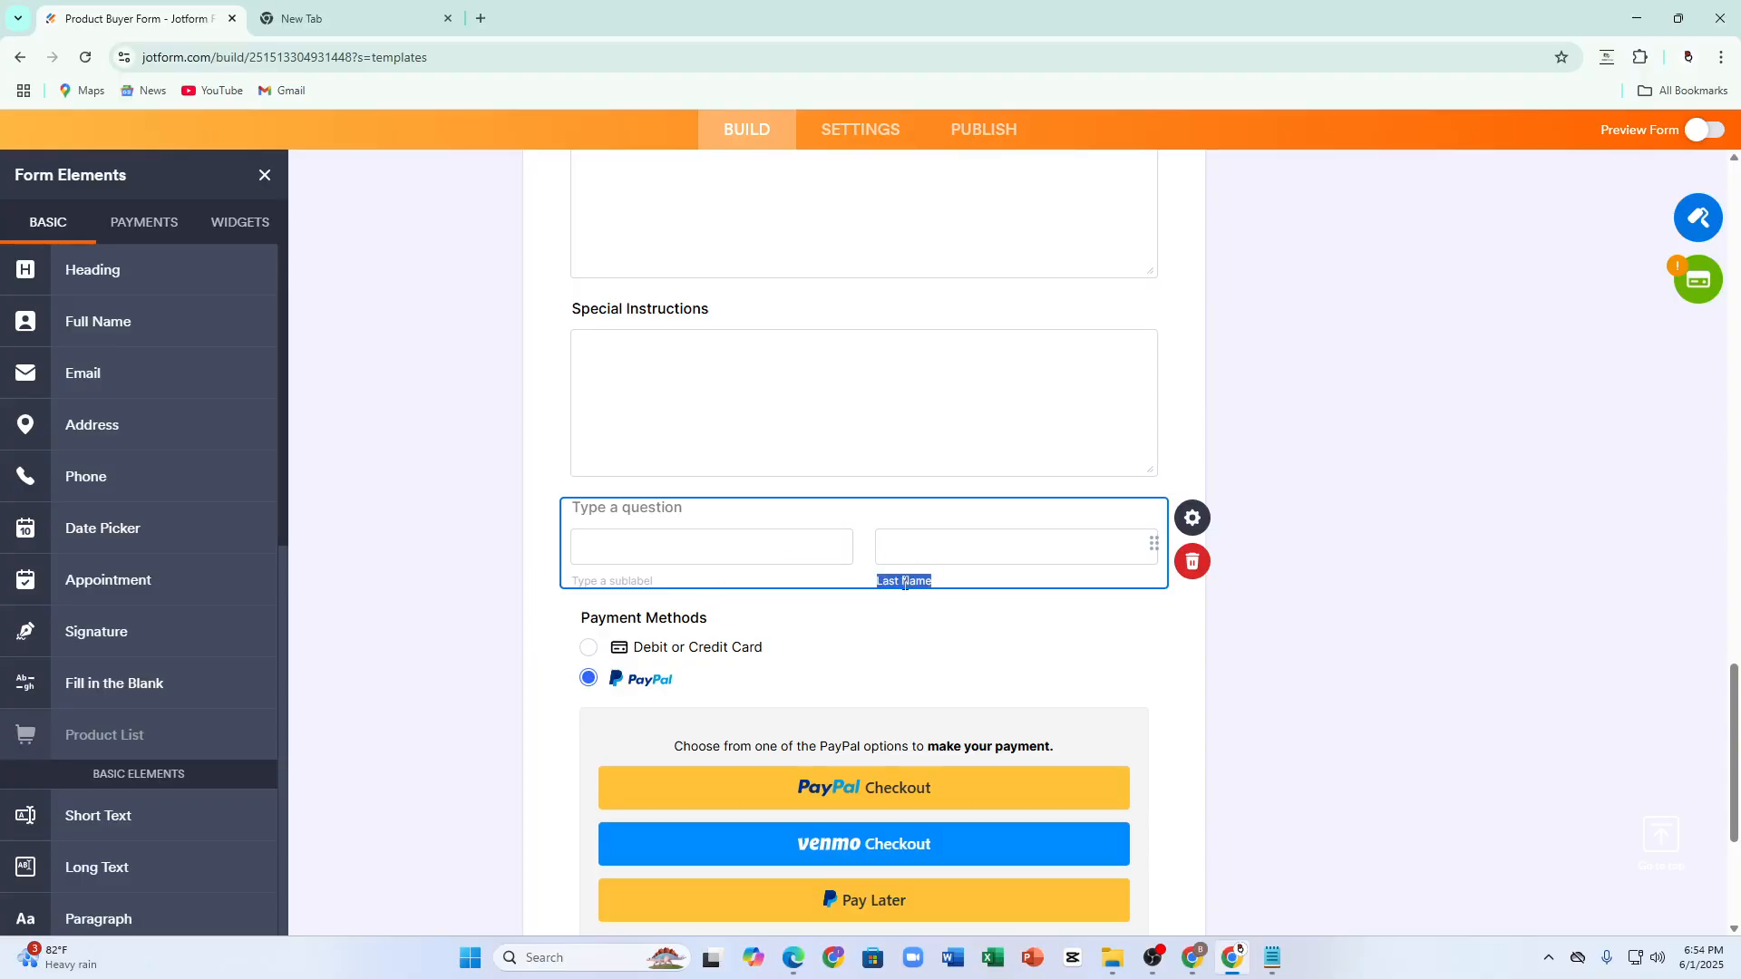
{"action": "key", "text": "BackSpace"}
{"action": "left_click", "coordinate": [1191, 563]}
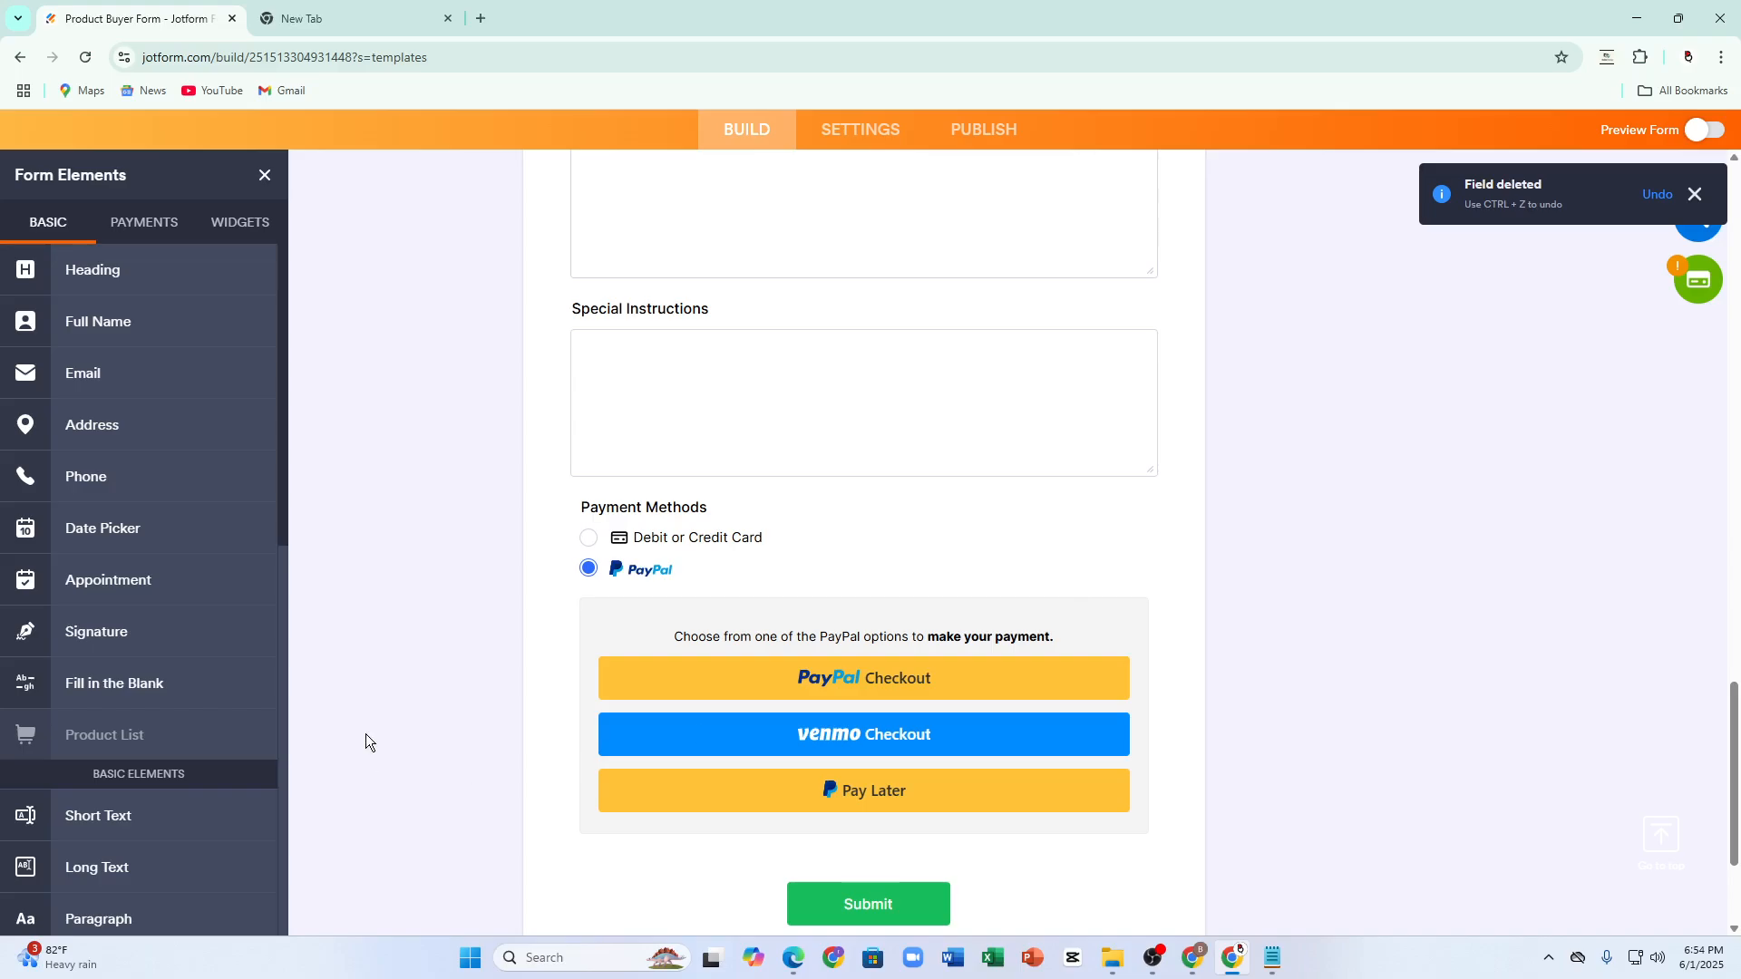
Step: Add an Appointment element to the form just above the Payment Methods field
{"action": "left_click", "coordinate": [140, 590]}
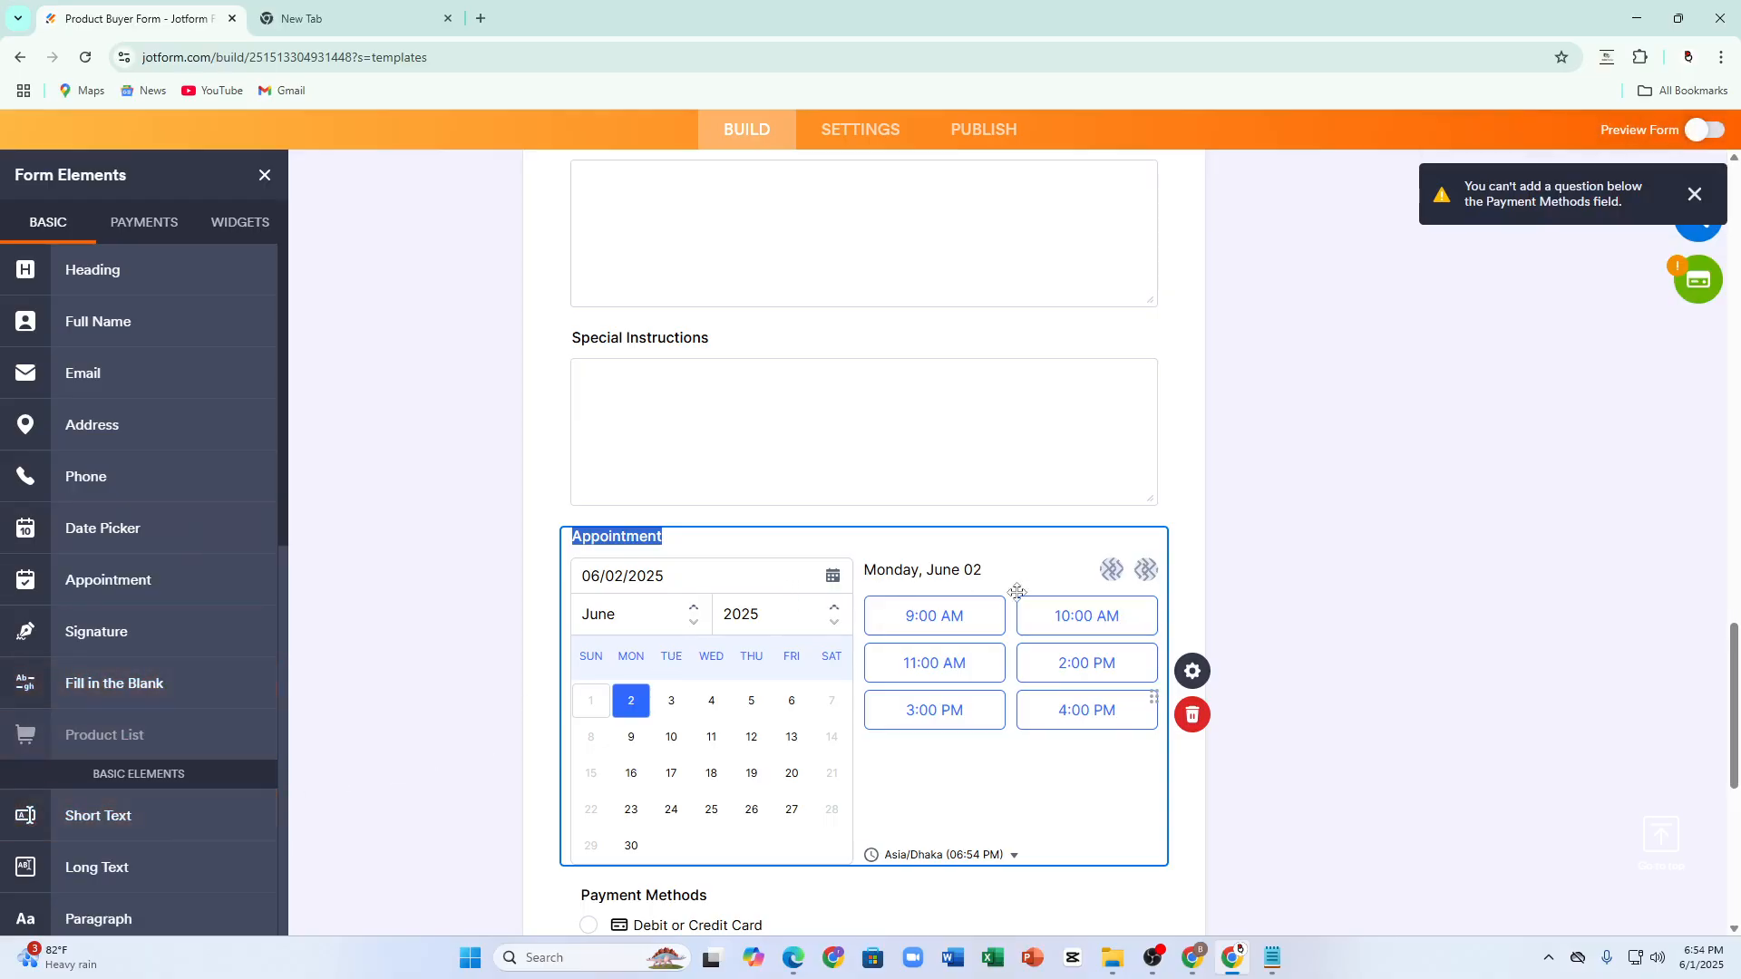
Step: Open the Appointment field's availability properties and set the appointment slot duration to Custom
{"action": "left_click", "coordinate": [685, 577]}
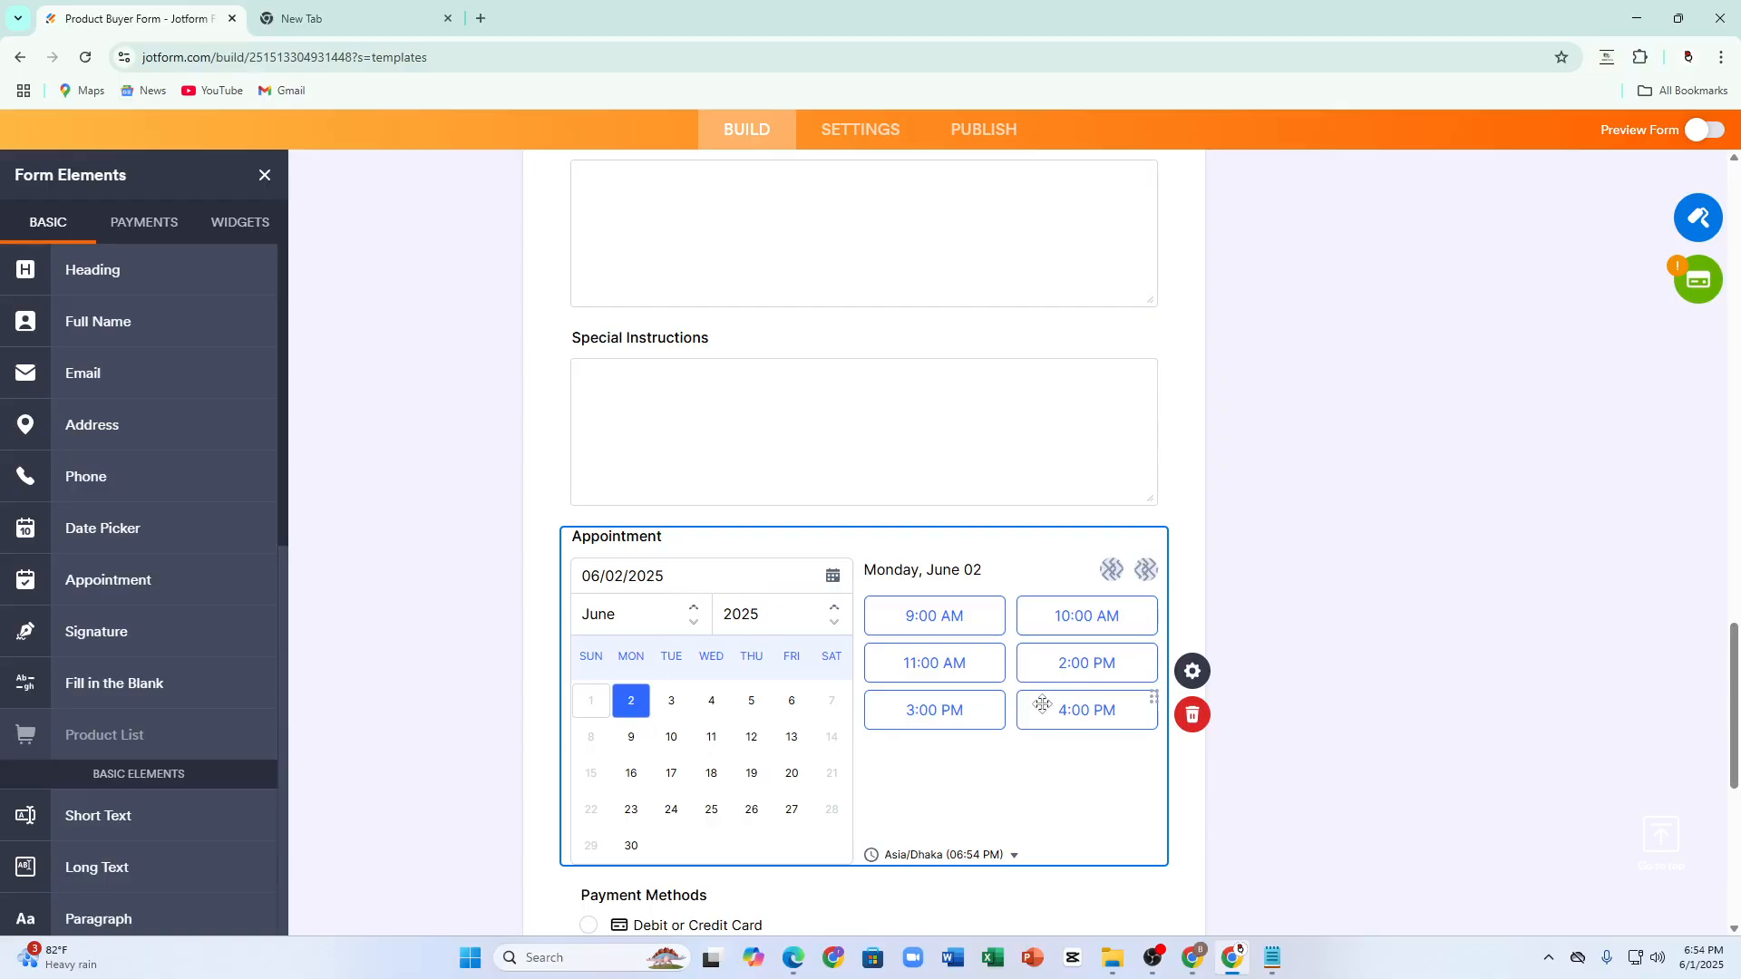
{"action": "left_click", "coordinate": [1192, 671]}
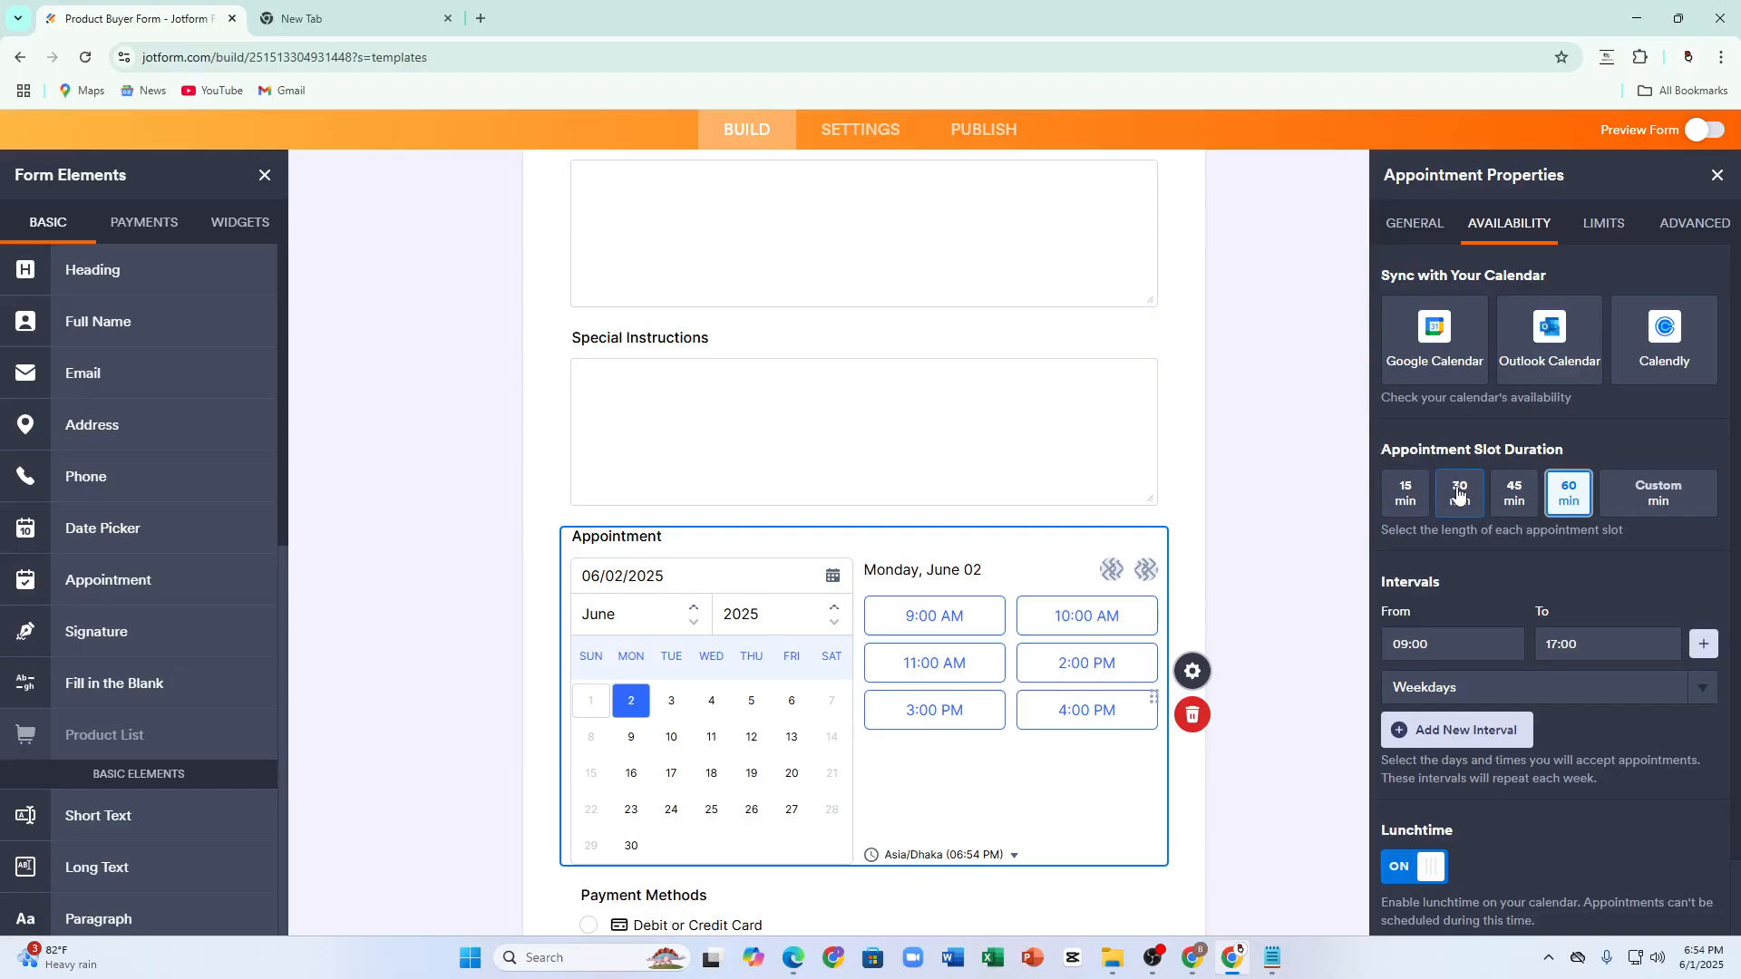
{"action": "left_click", "coordinate": [1667, 508]}
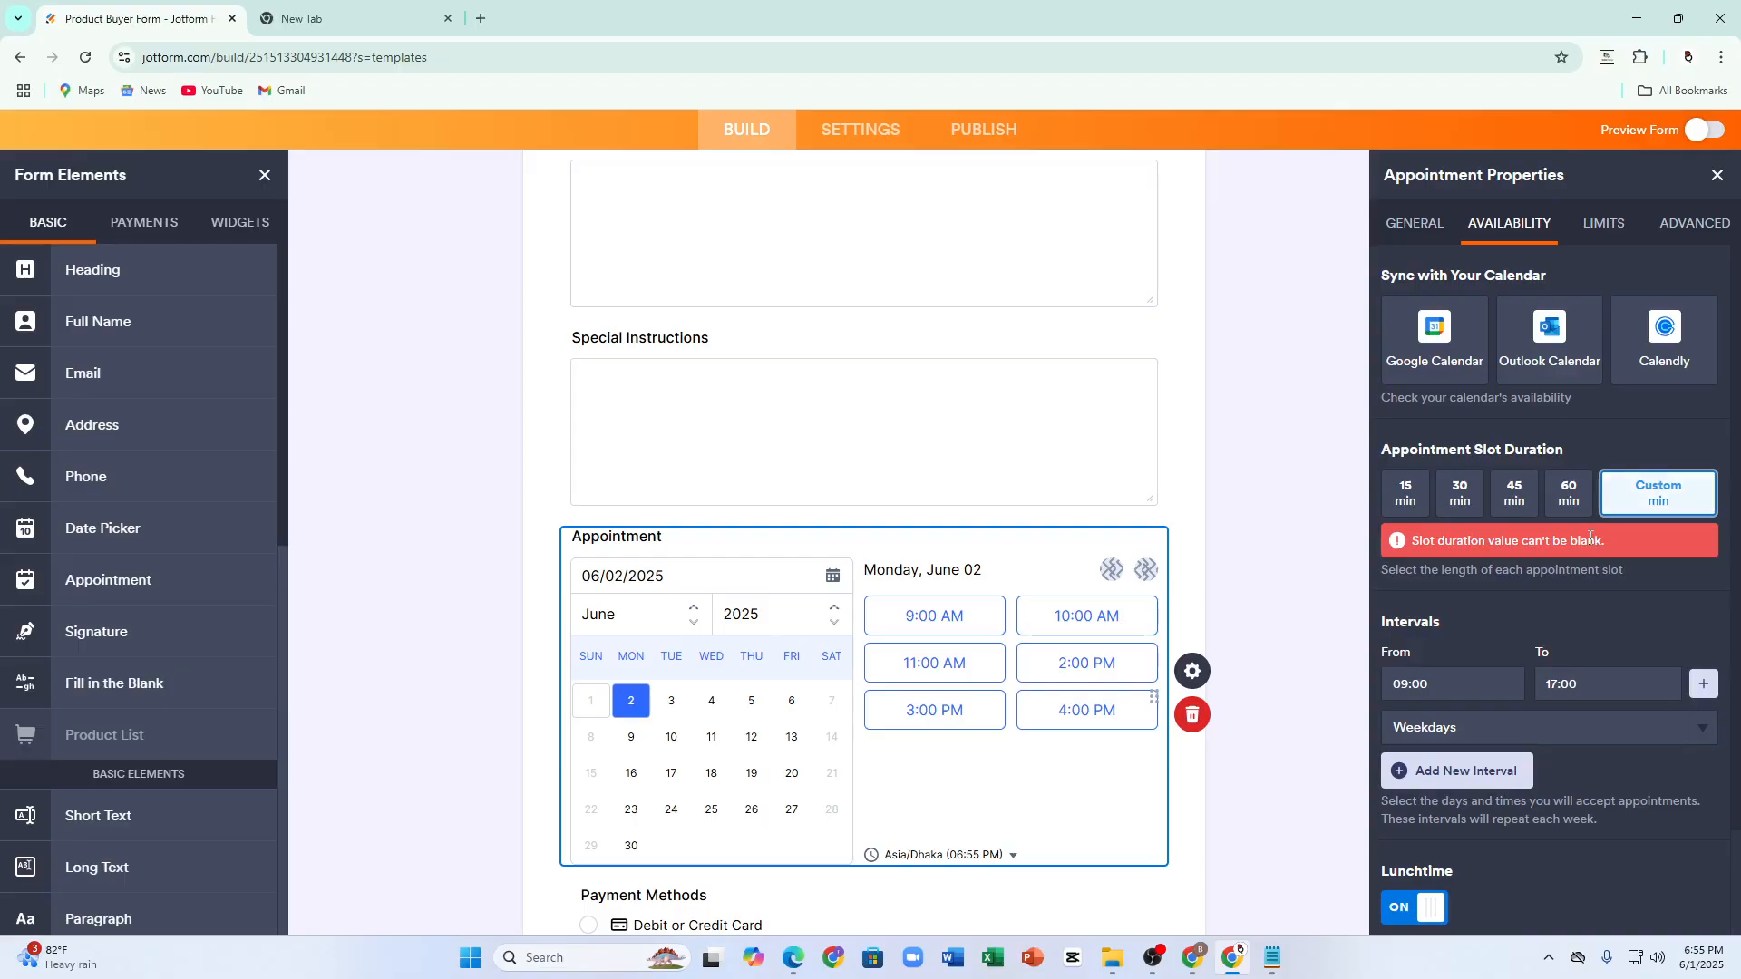
Step: Add a new availability interval to the Appointment field
{"action": "scroll", "coordinate": [1571, 584], "scroll_direction": "down", "scroll_amount": 1}
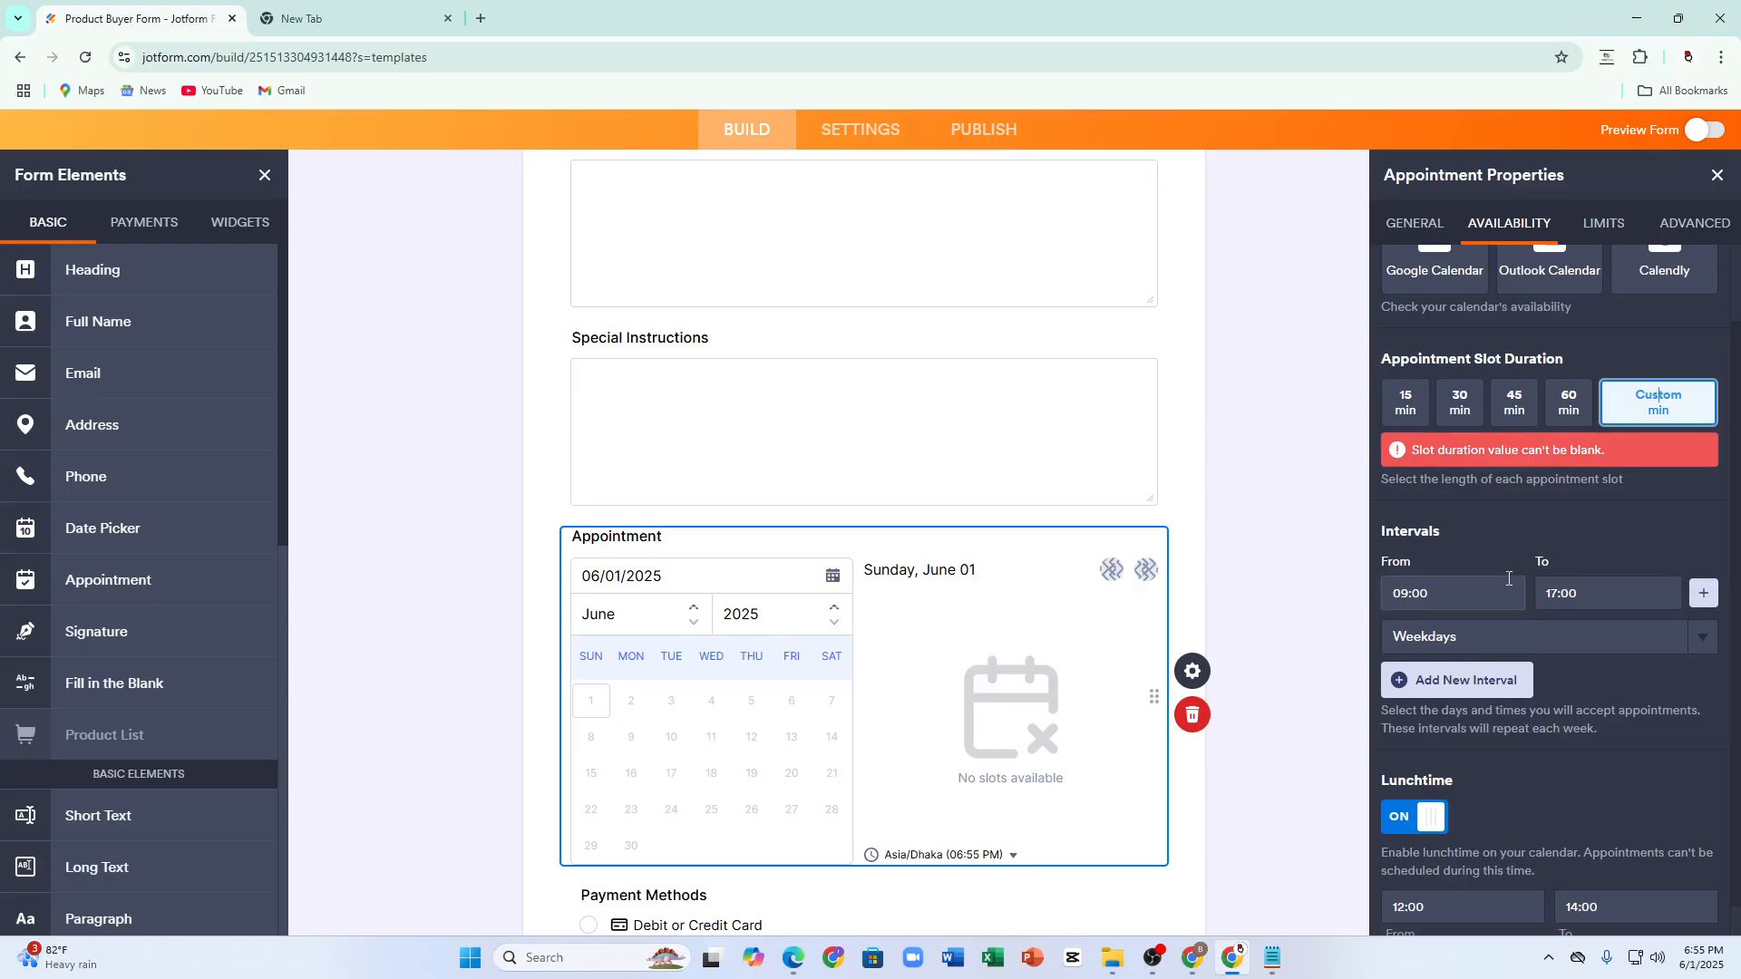
{"action": "scroll", "coordinate": [1459, 562], "scroll_direction": "down", "scroll_amount": 1}
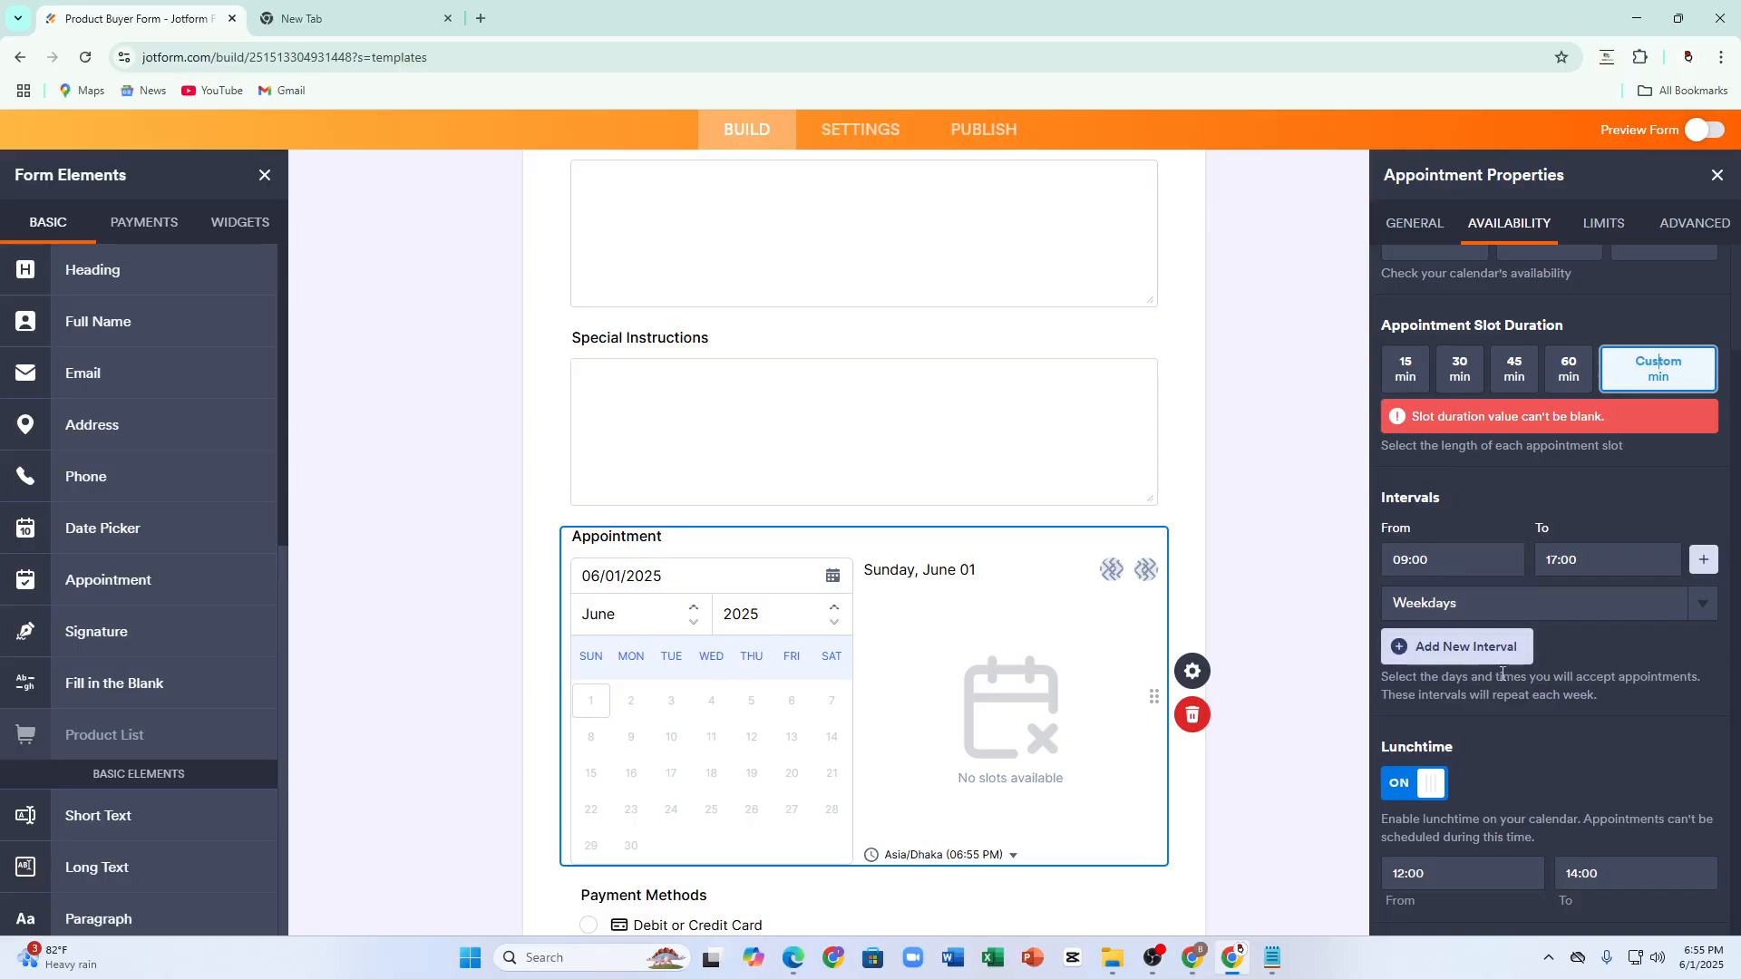
{"action": "left_click", "coordinate": [1432, 653]}
{"action": "scroll", "coordinate": [1451, 635], "scroll_direction": "down", "scroll_amount": 1}
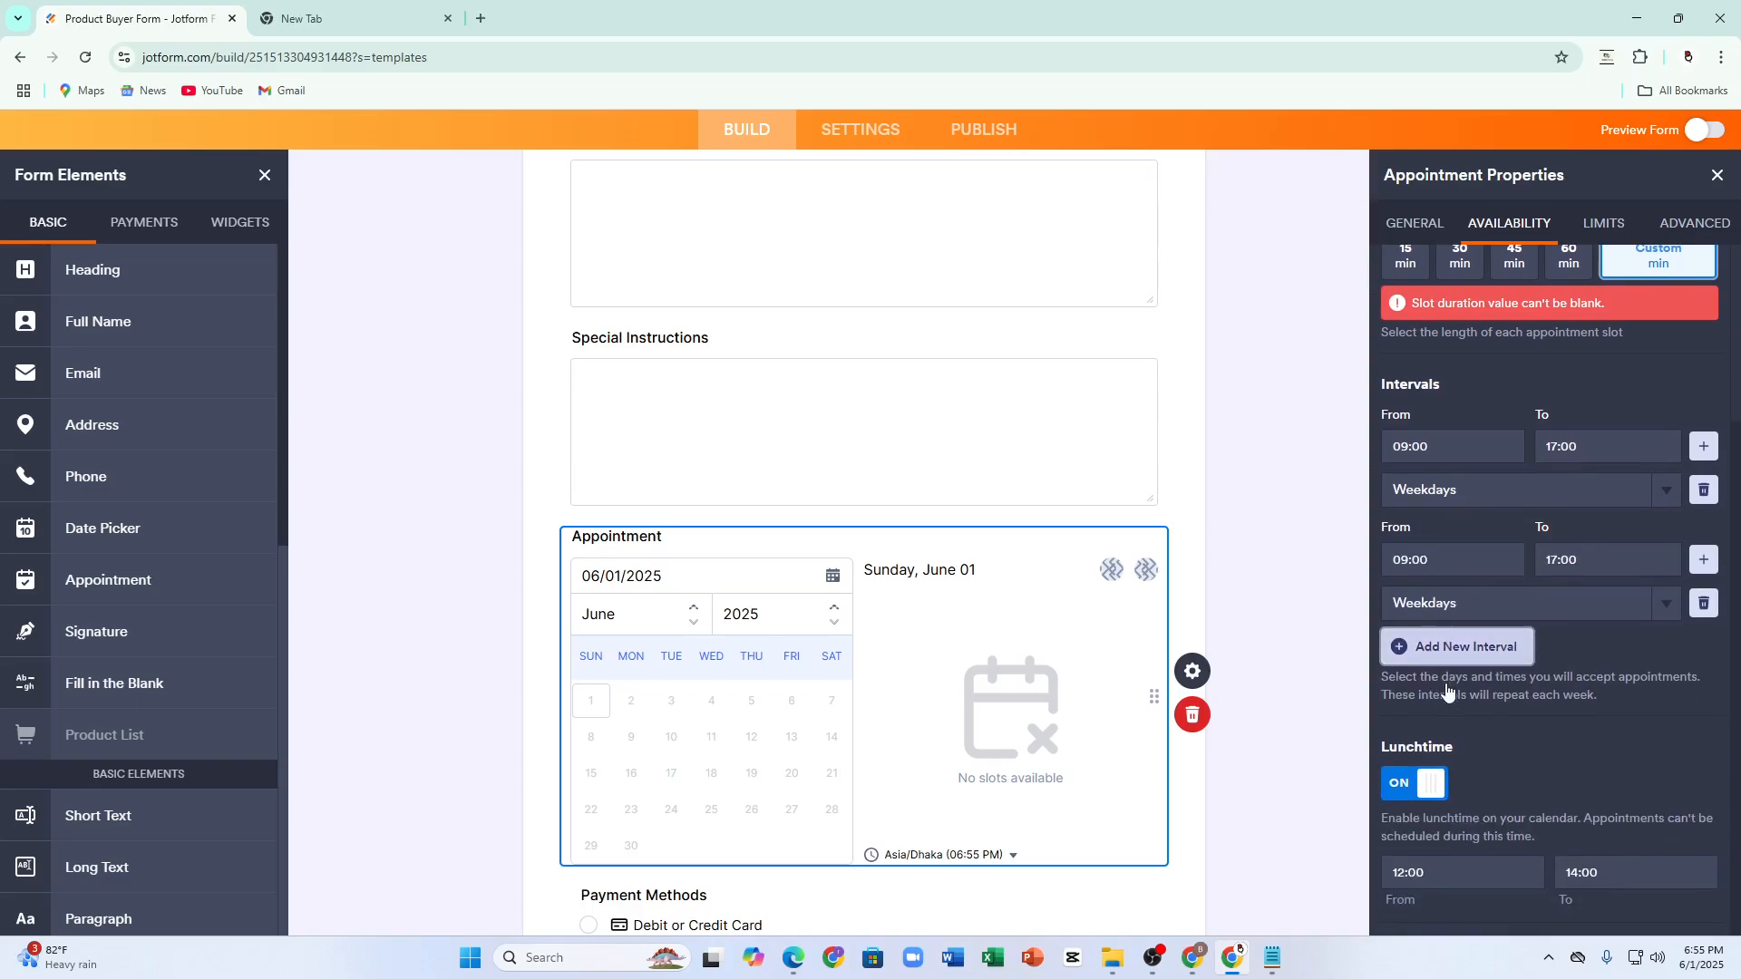
{"action": "scroll", "coordinate": [1477, 645], "scroll_direction": "up", "scroll_amount": 2}
{"action": "scroll", "coordinate": [1482, 649], "scroll_direction": "down", "scroll_amount": 2}
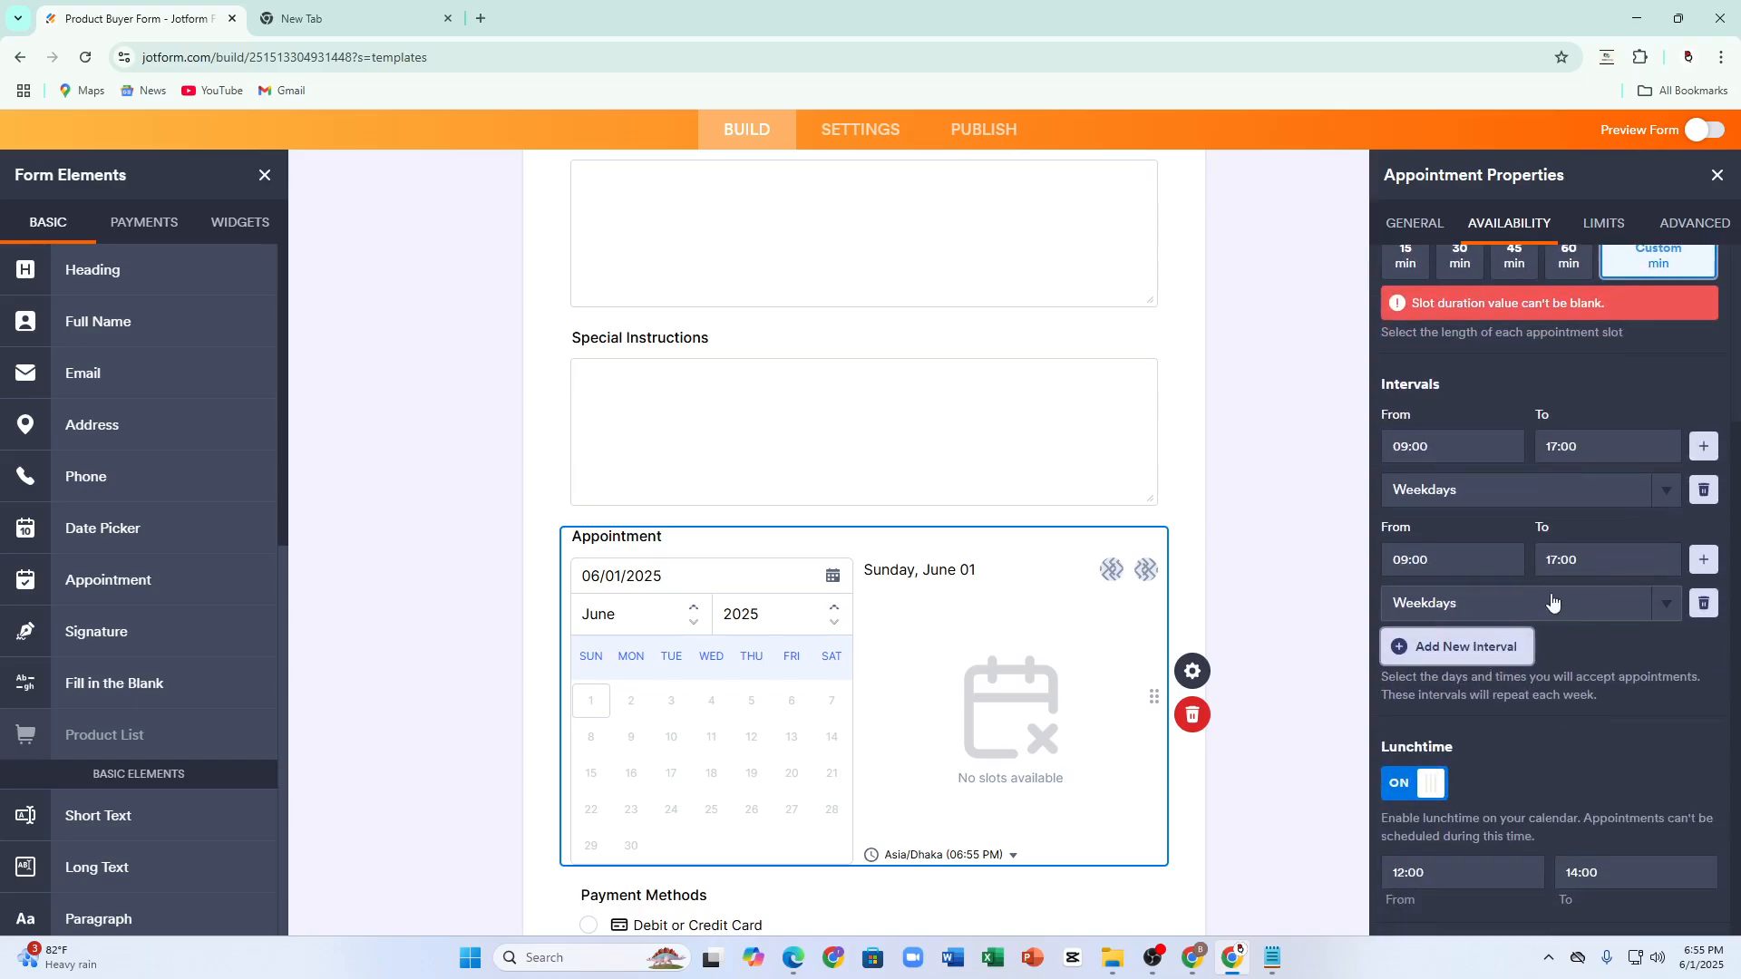
Step: Limit the Appointment field's selectable dates to start on 2025-06-11, leaving the end date blank
{"action": "left_click", "coordinate": [1604, 223]}
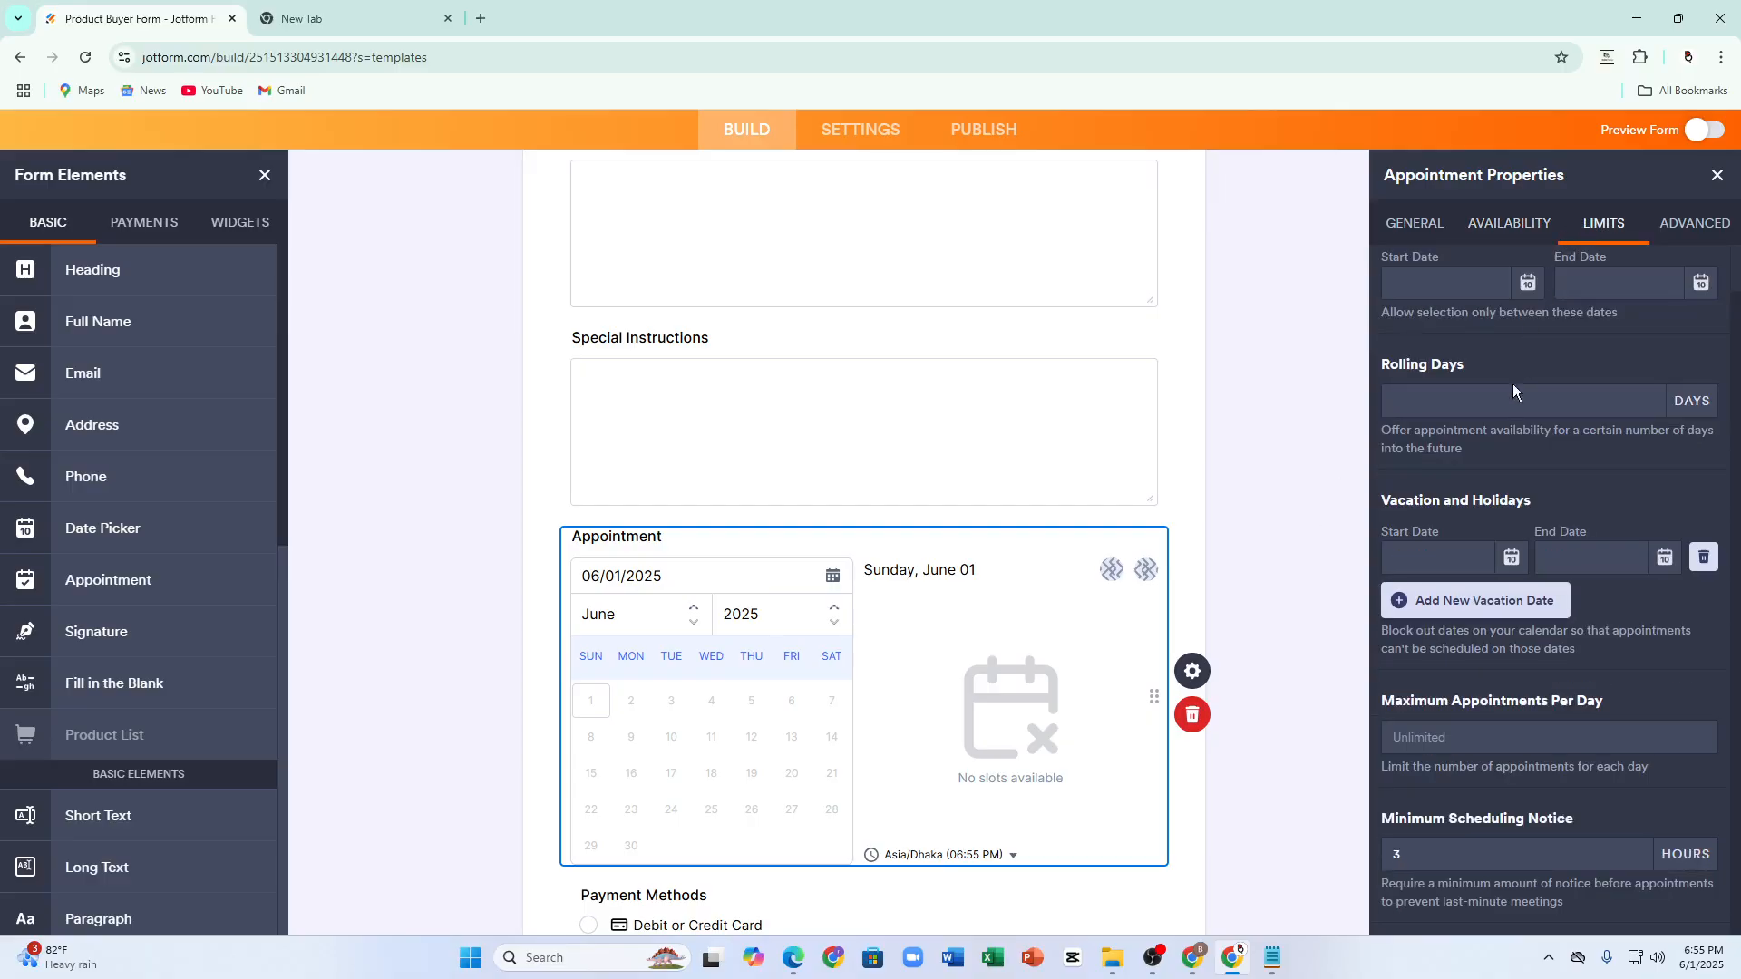
{"action": "left_click", "coordinate": [1487, 272]}
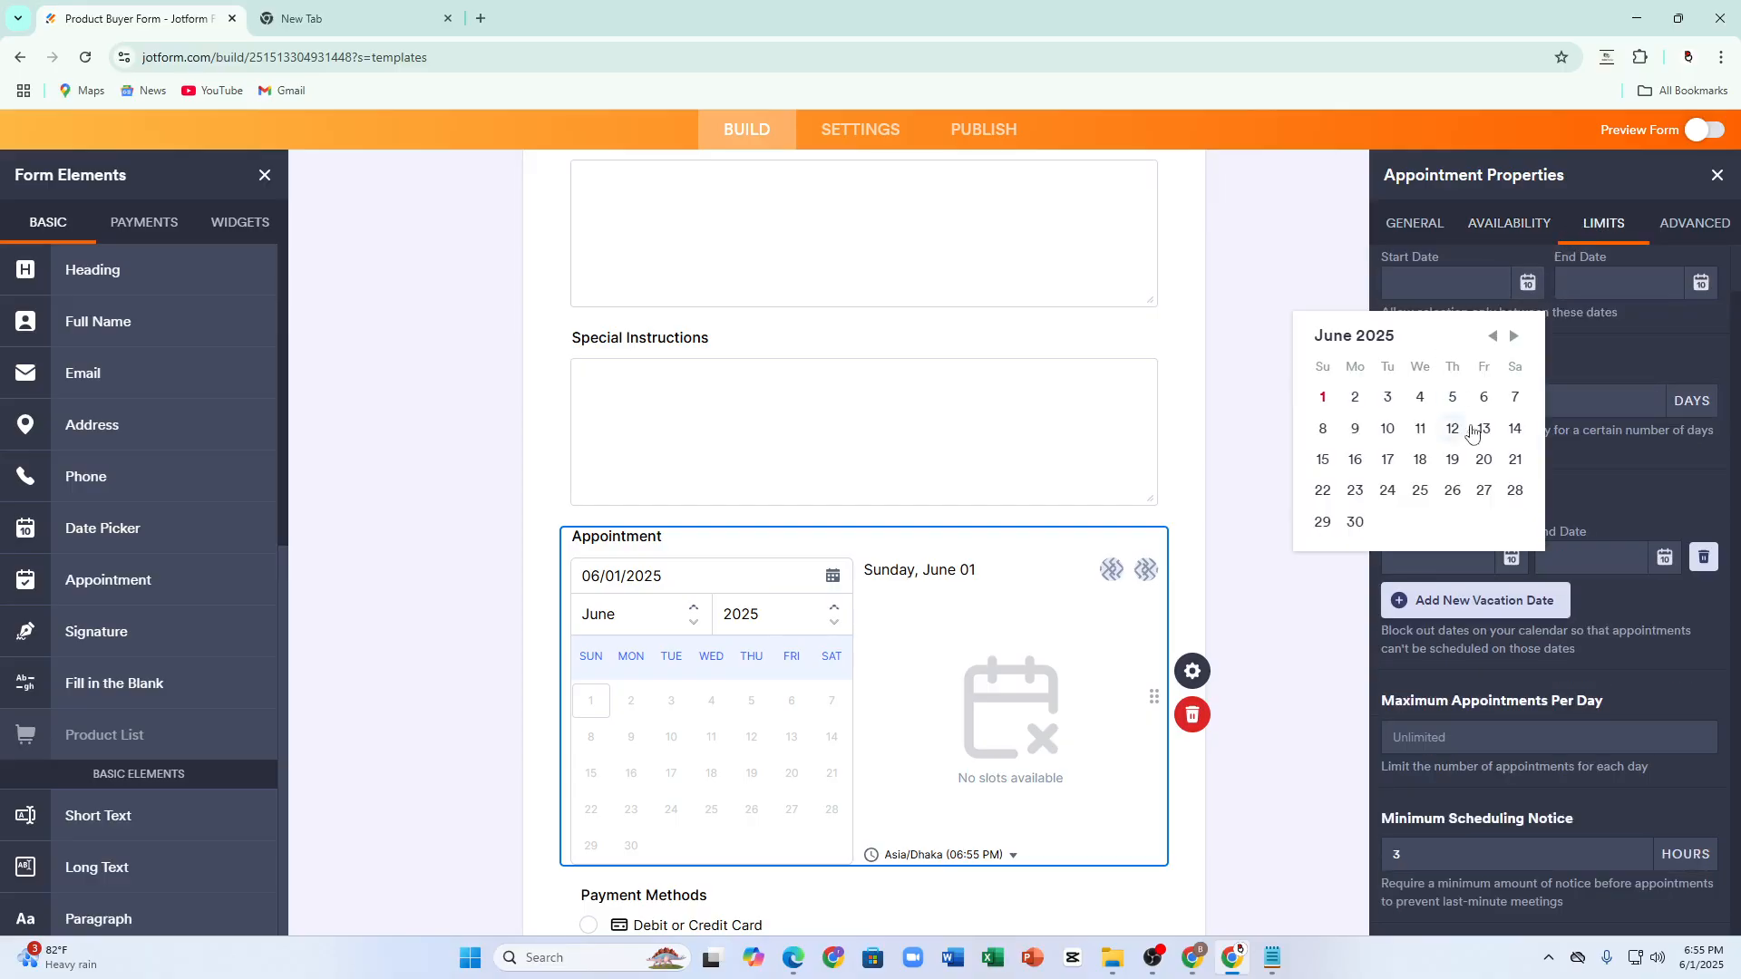
{"action": "left_click", "coordinate": [1413, 437]}
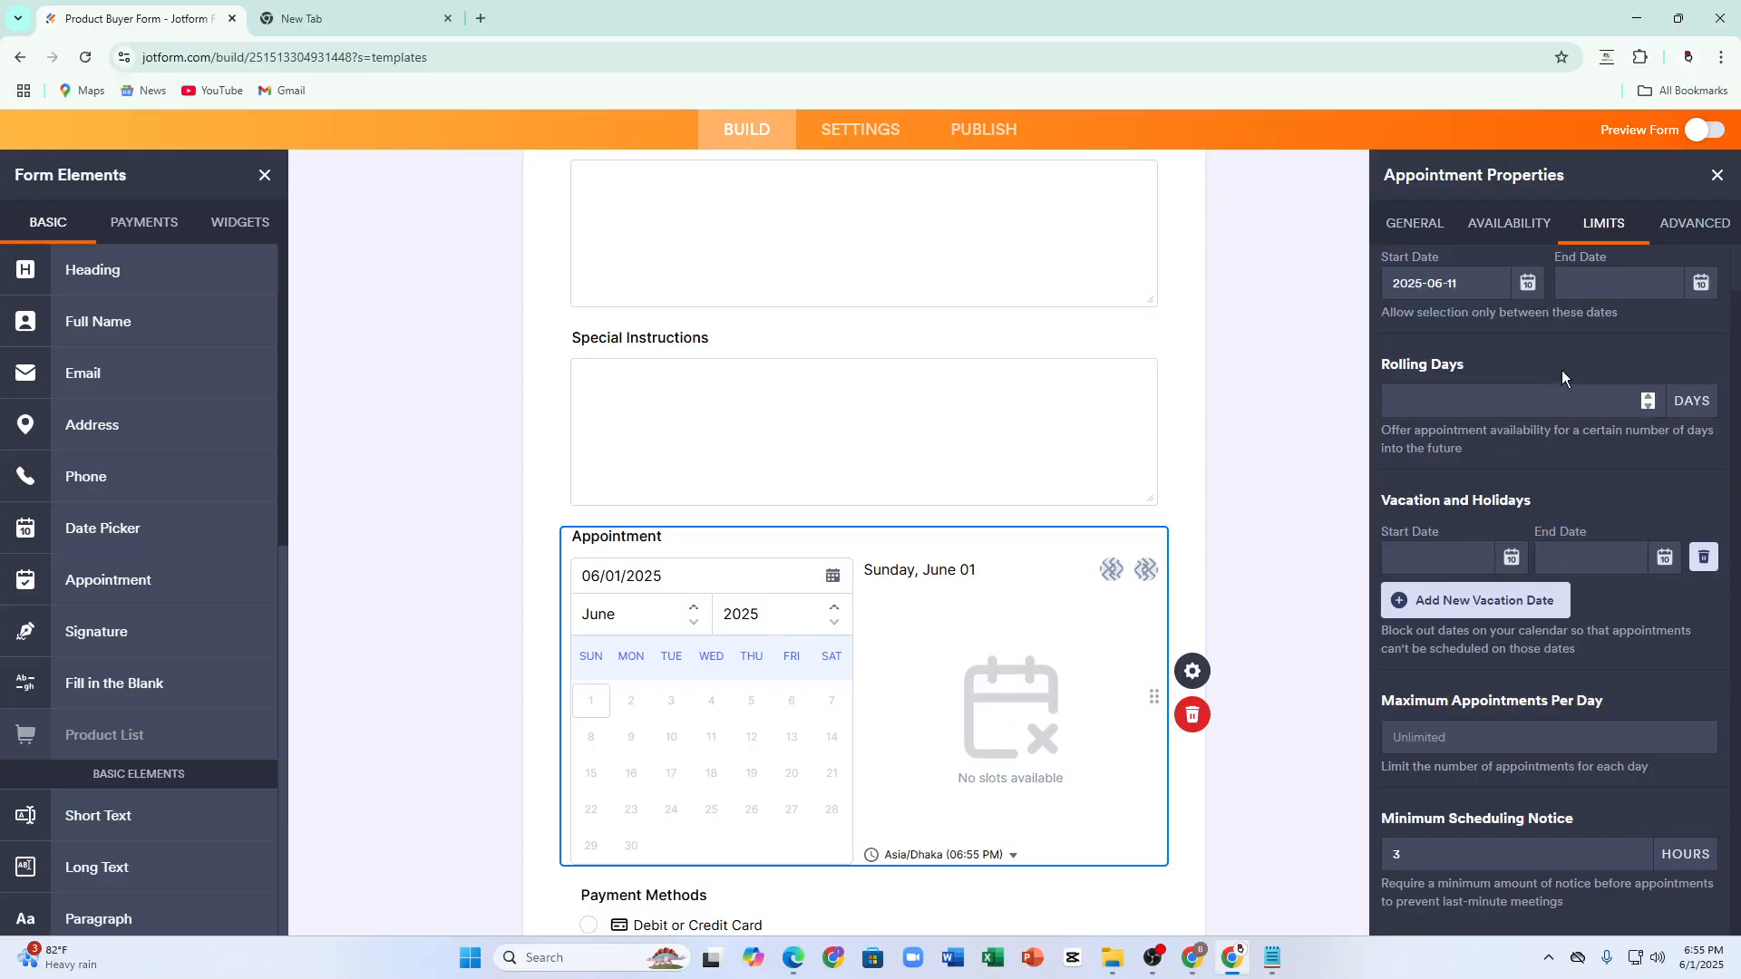
{"action": "left_click", "coordinate": [1645, 281]}
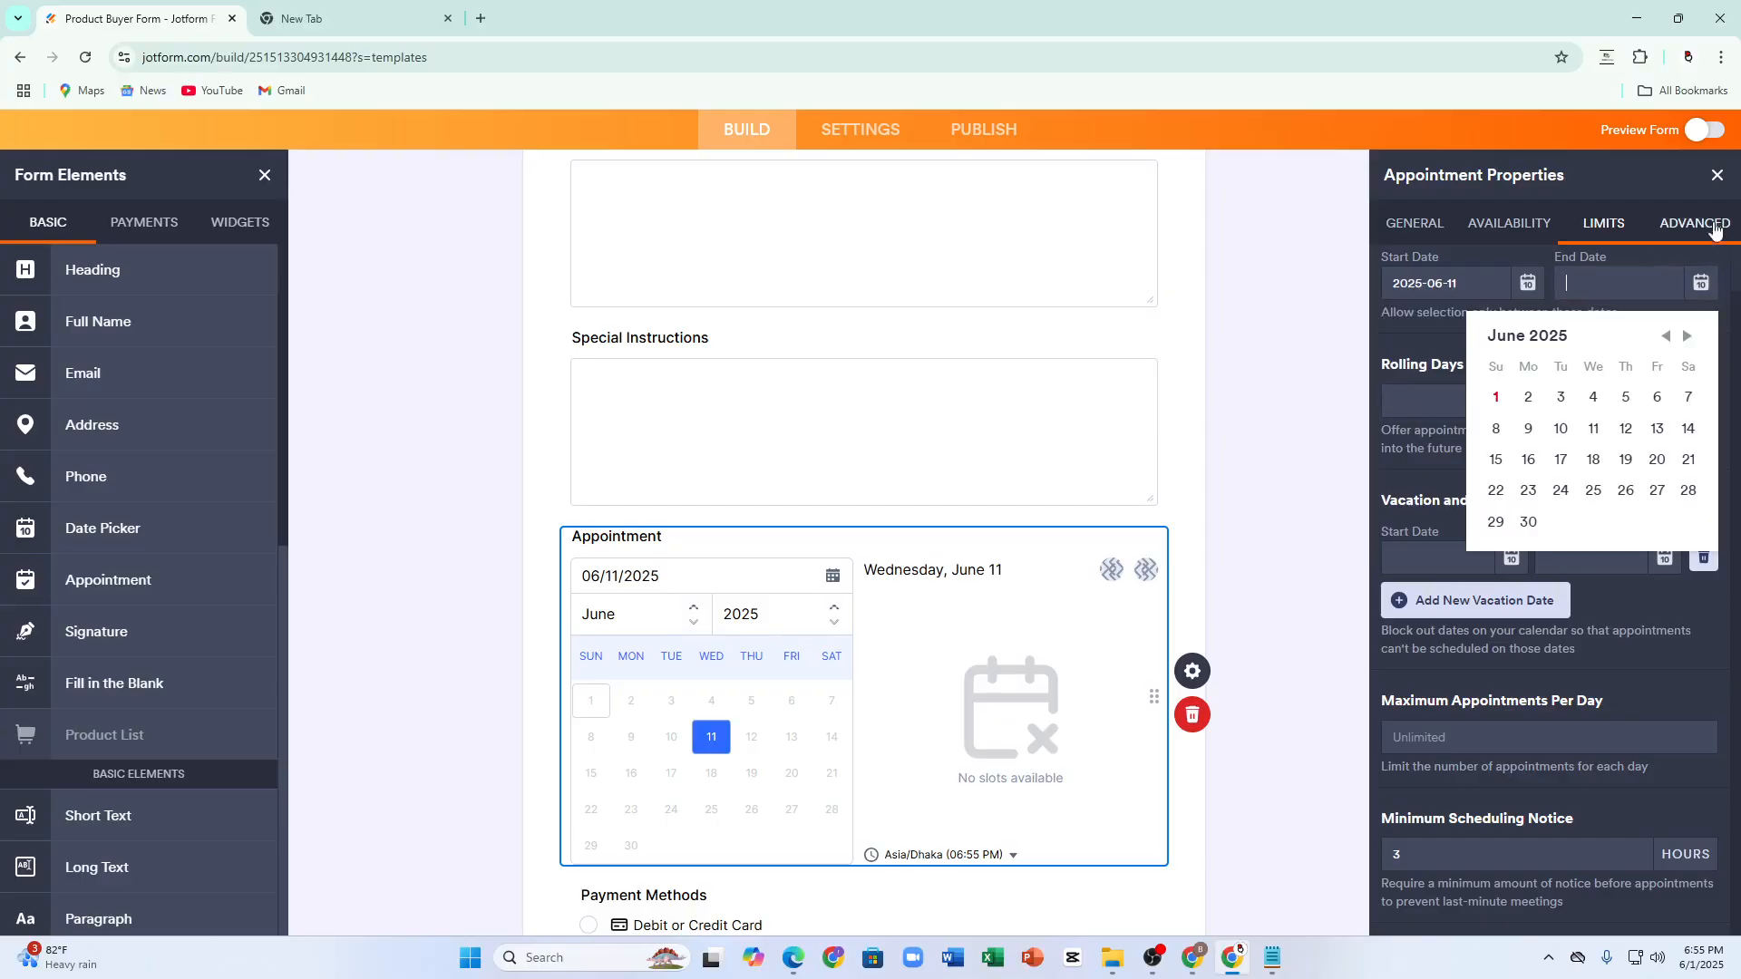
{"action": "left_click", "coordinate": [1610, 606]}
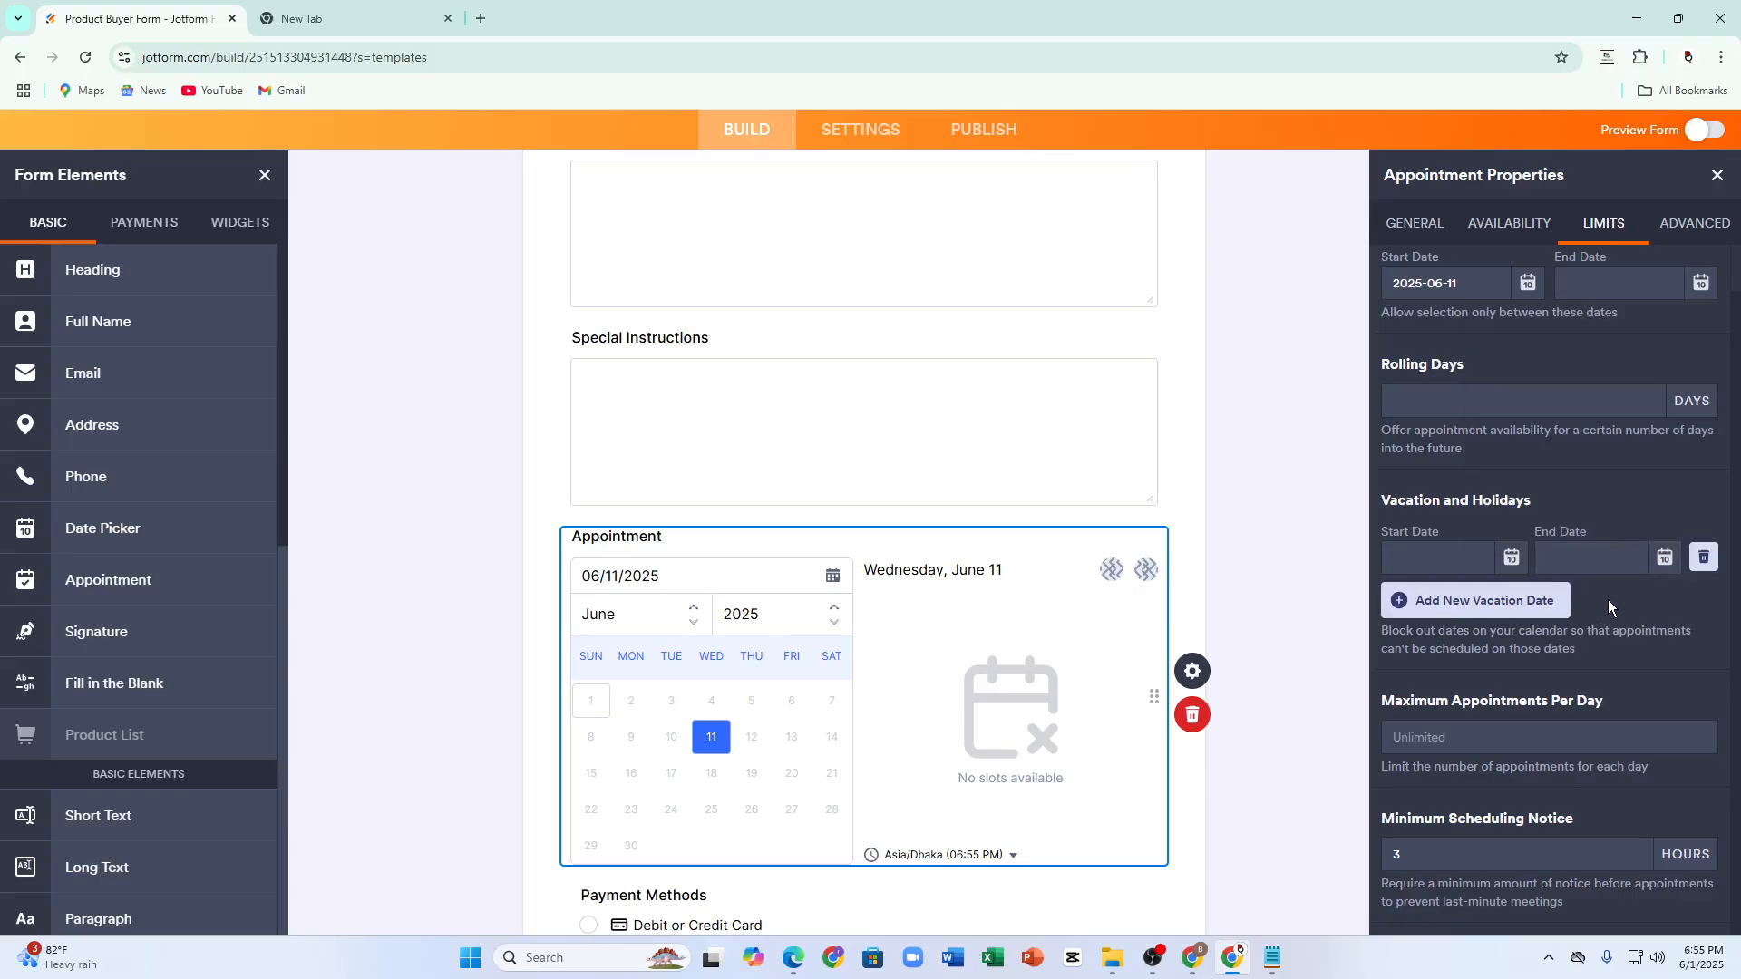
Step: Make the appointment slots available to a group in the advanced properties and look through the remaining options
{"action": "left_click", "coordinate": [1694, 225]}
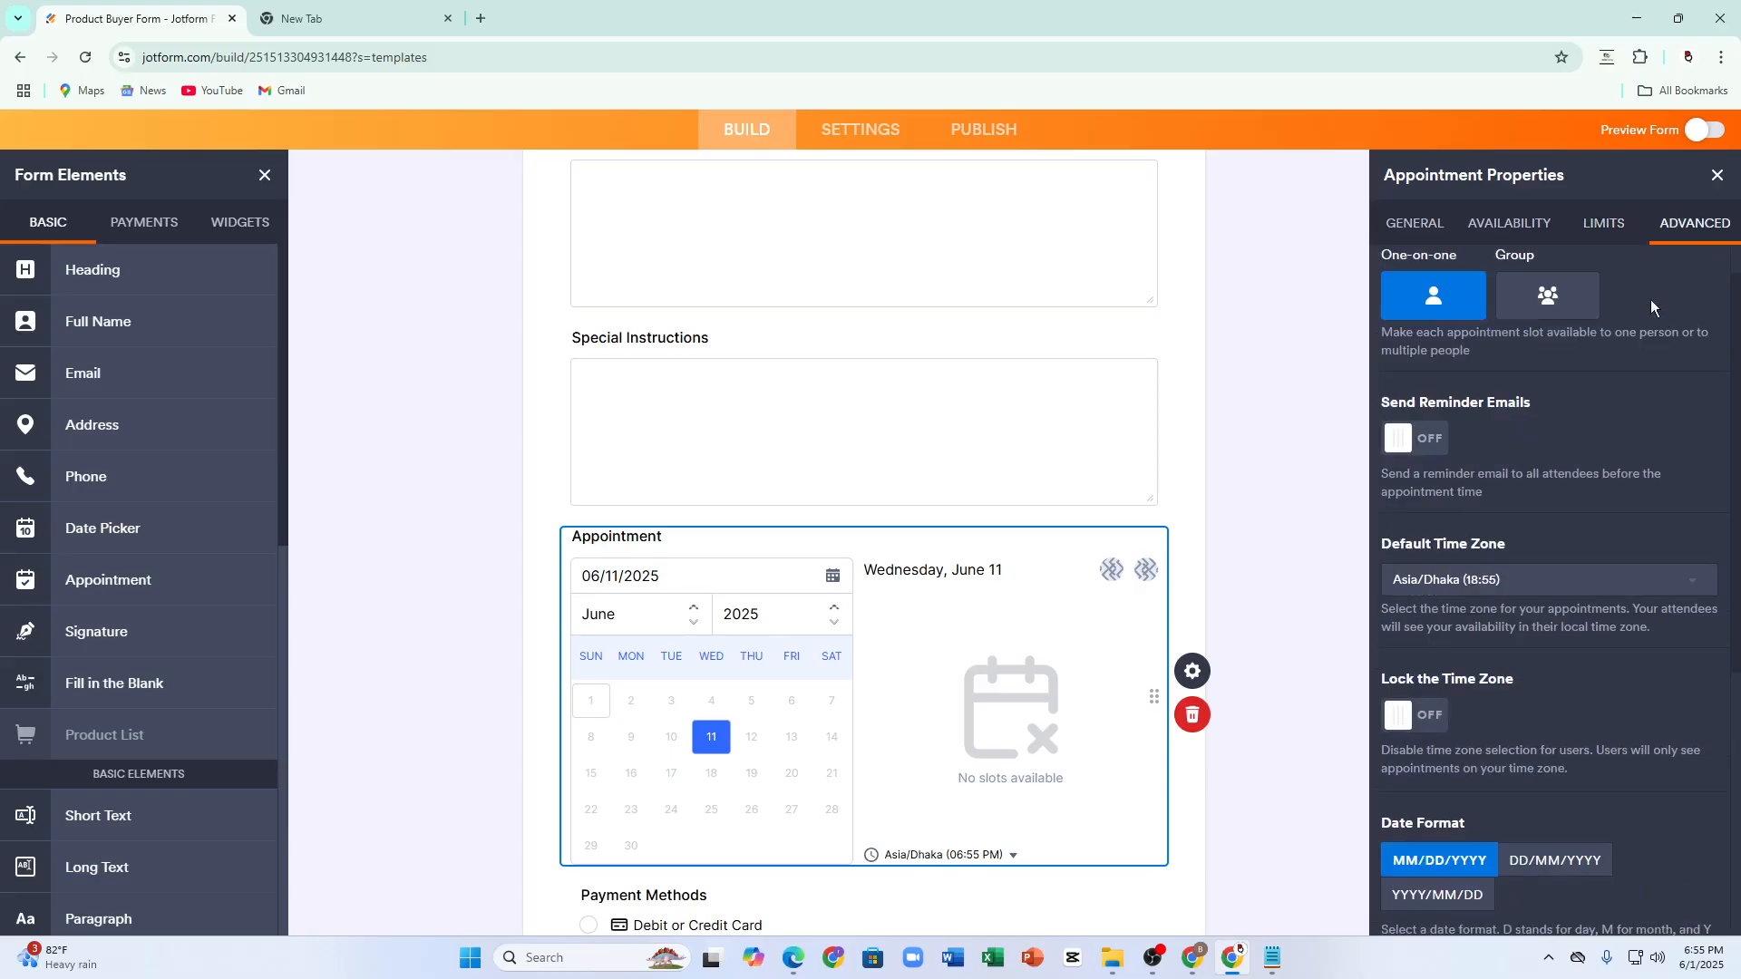
{"action": "left_click", "coordinate": [1514, 306]}
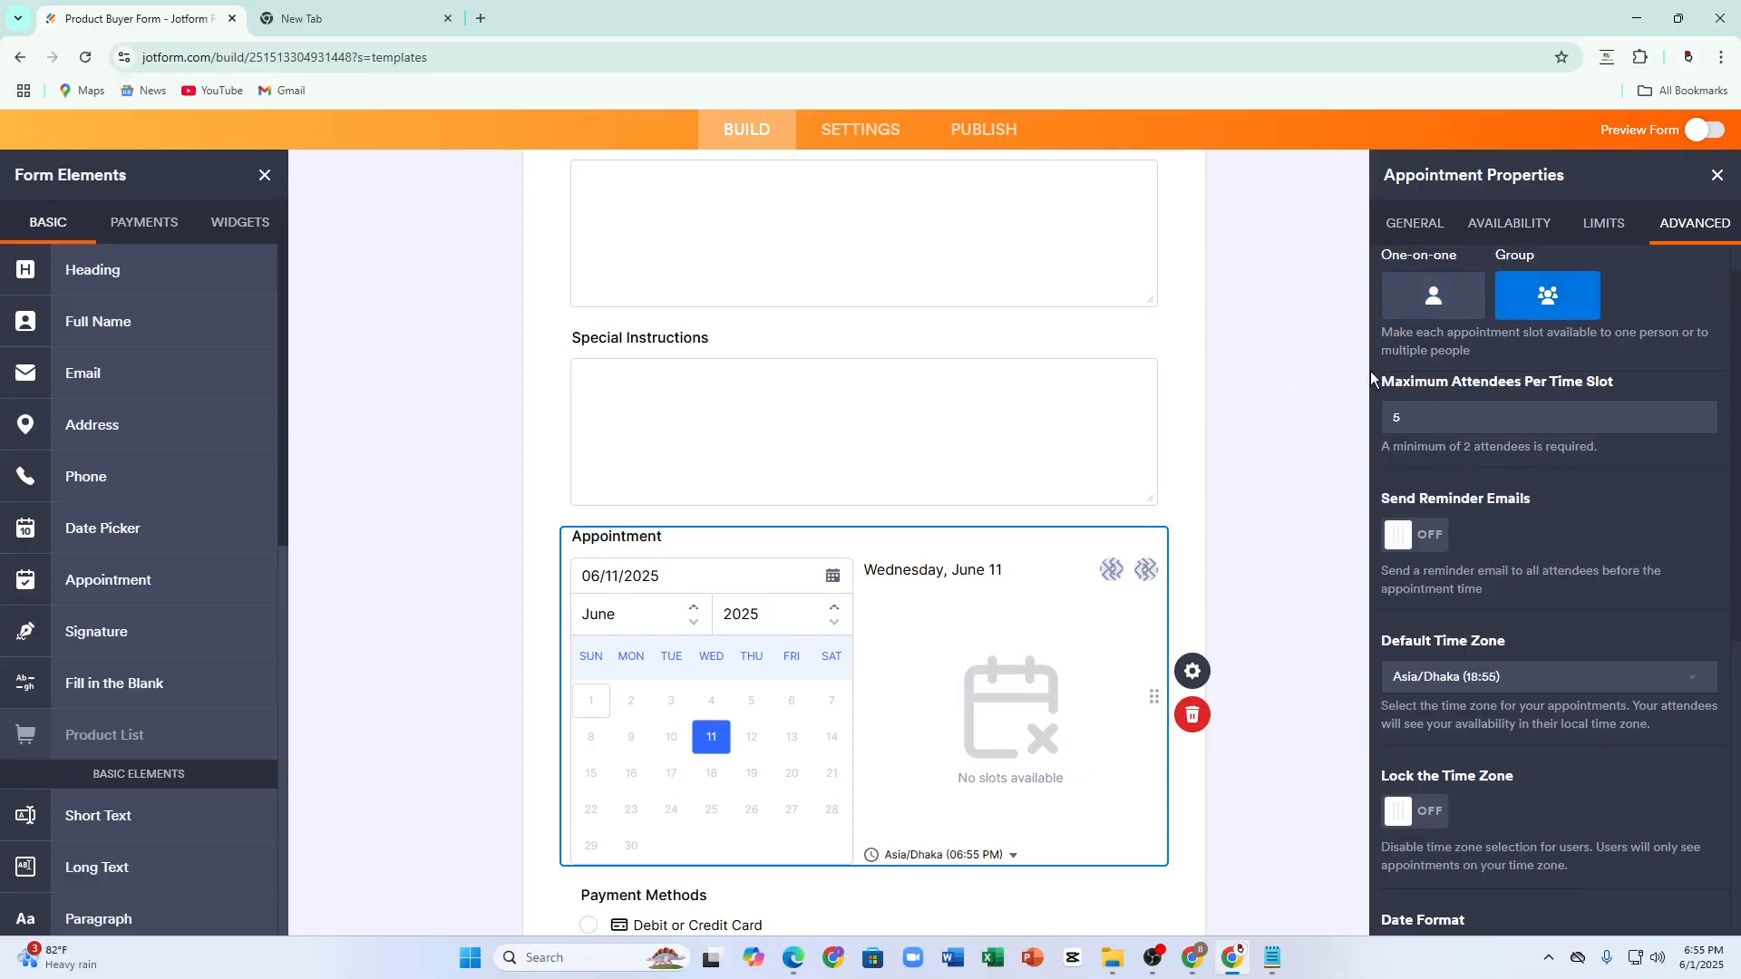
{"action": "scroll", "coordinate": [1607, 414], "scroll_direction": "down", "scroll_amount": 6}
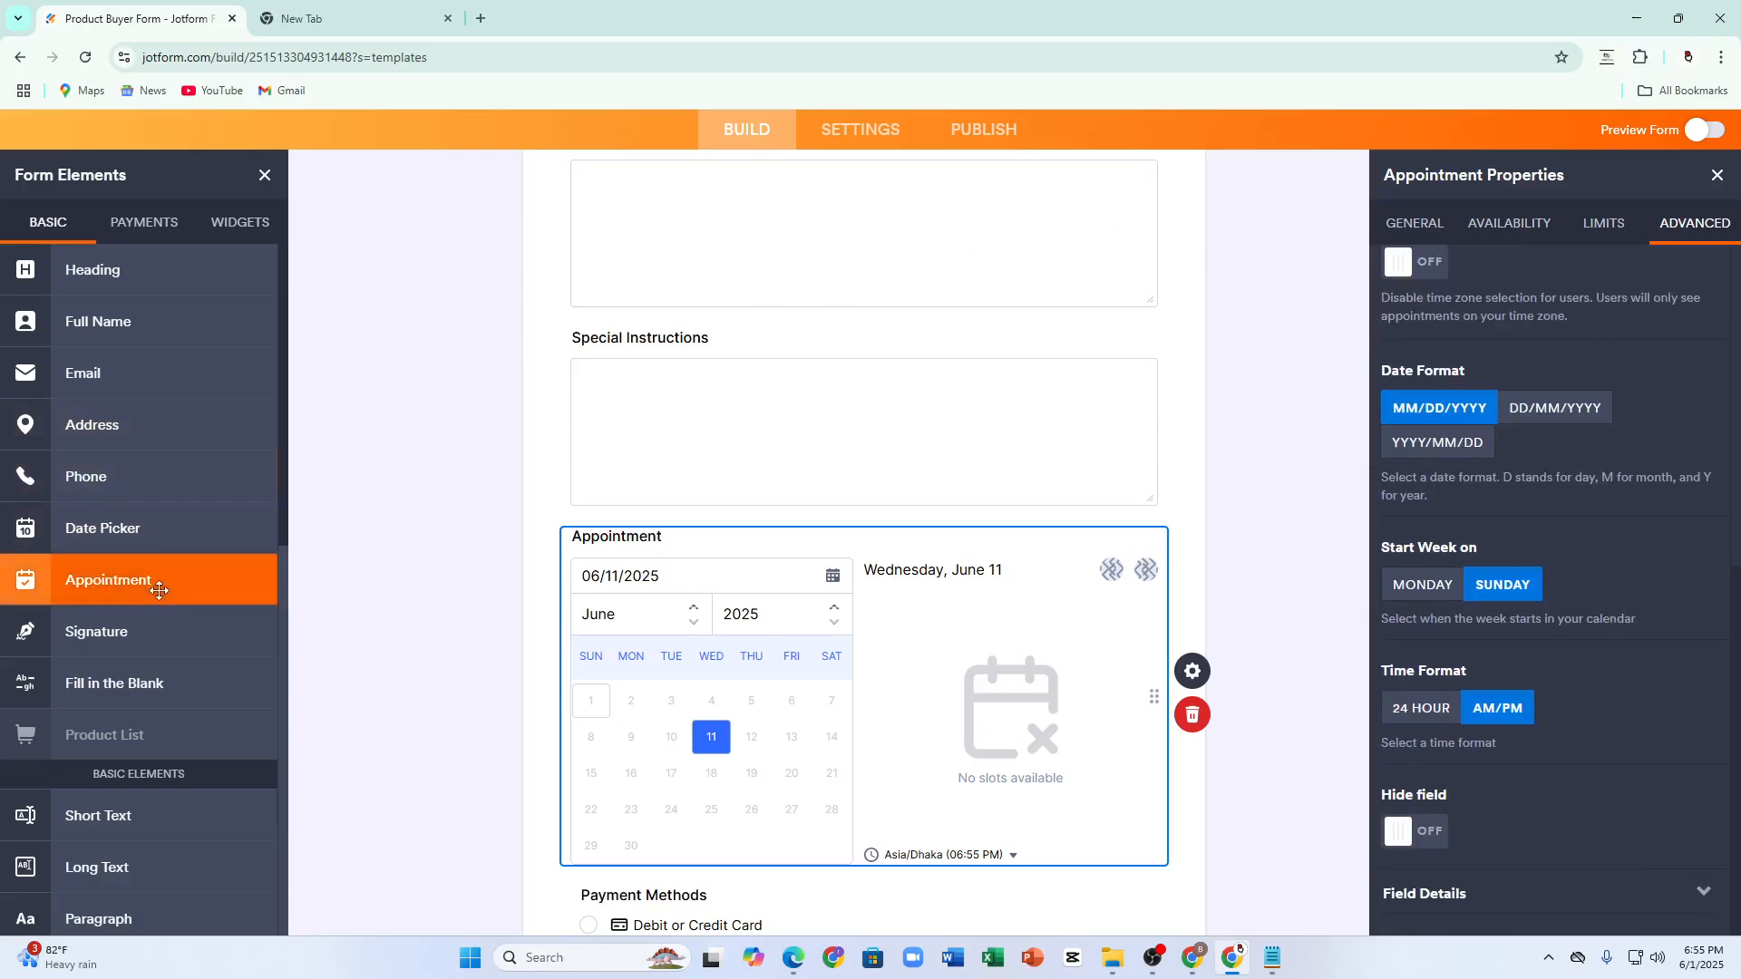
Step: Add a Short Text element and a Paragraph element to the form between the Appointment and Payment Methods fields
{"action": "scroll", "coordinate": [177, 692], "scroll_direction": "down", "scroll_amount": 4}
{"action": "left_click", "coordinate": [136, 453]}
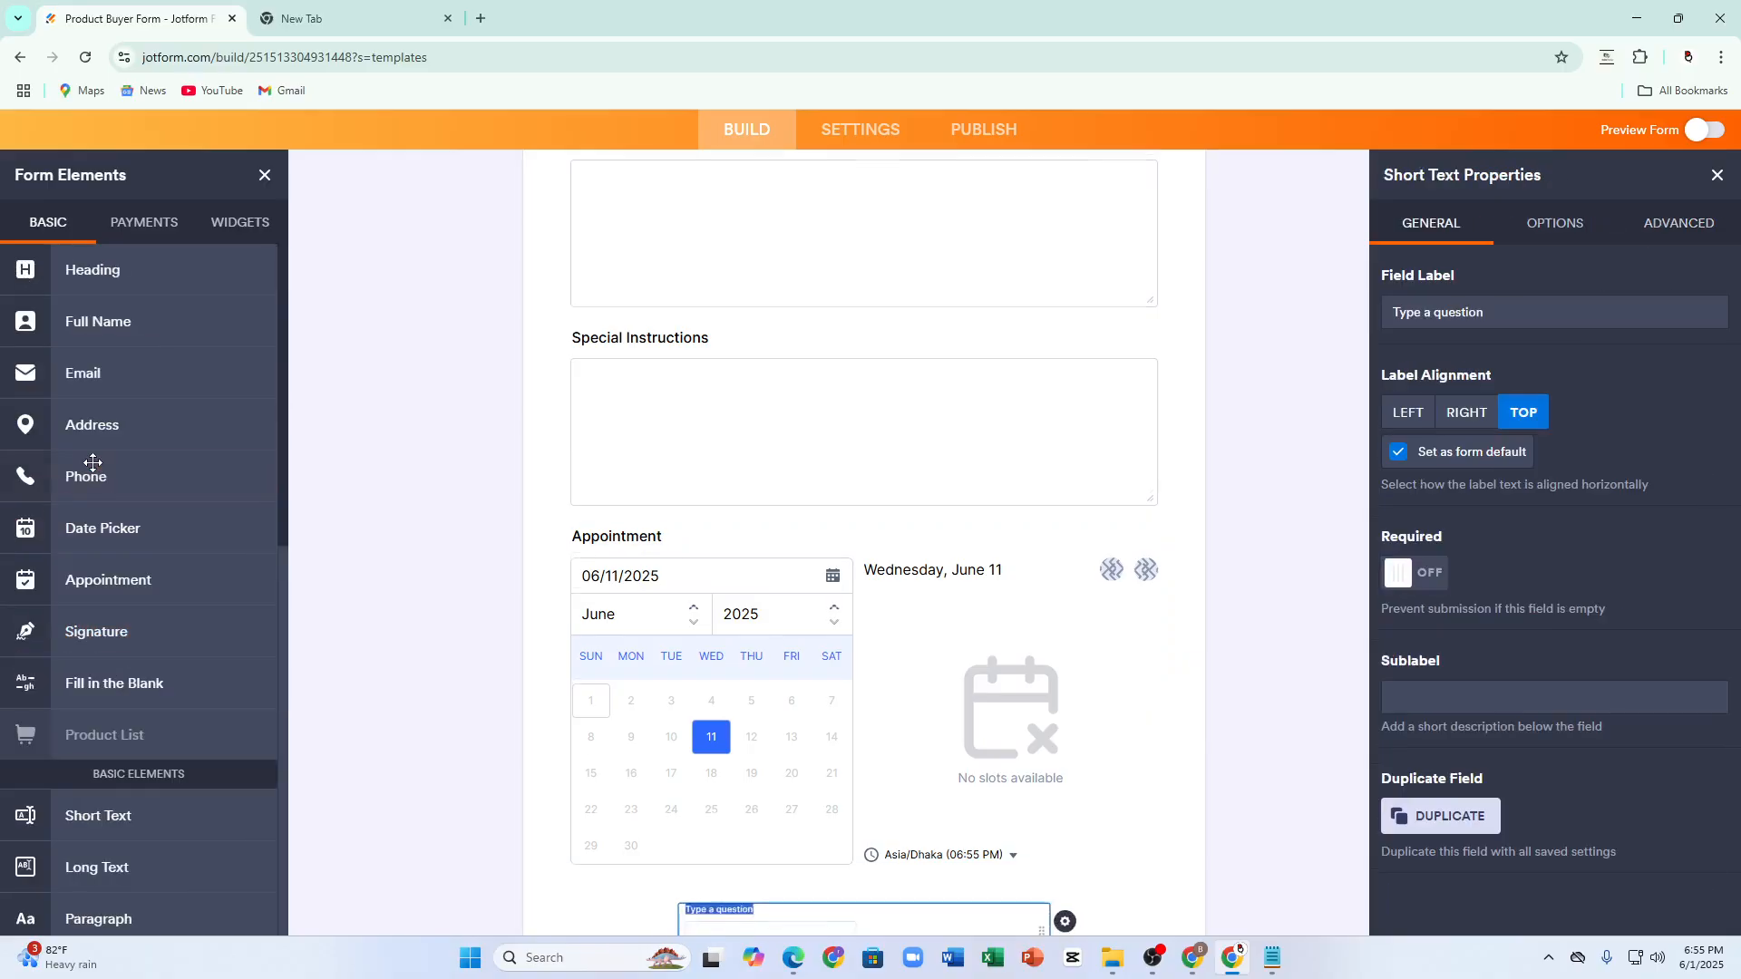
{"action": "scroll", "coordinate": [184, 706], "scroll_direction": "down", "scroll_amount": 3}
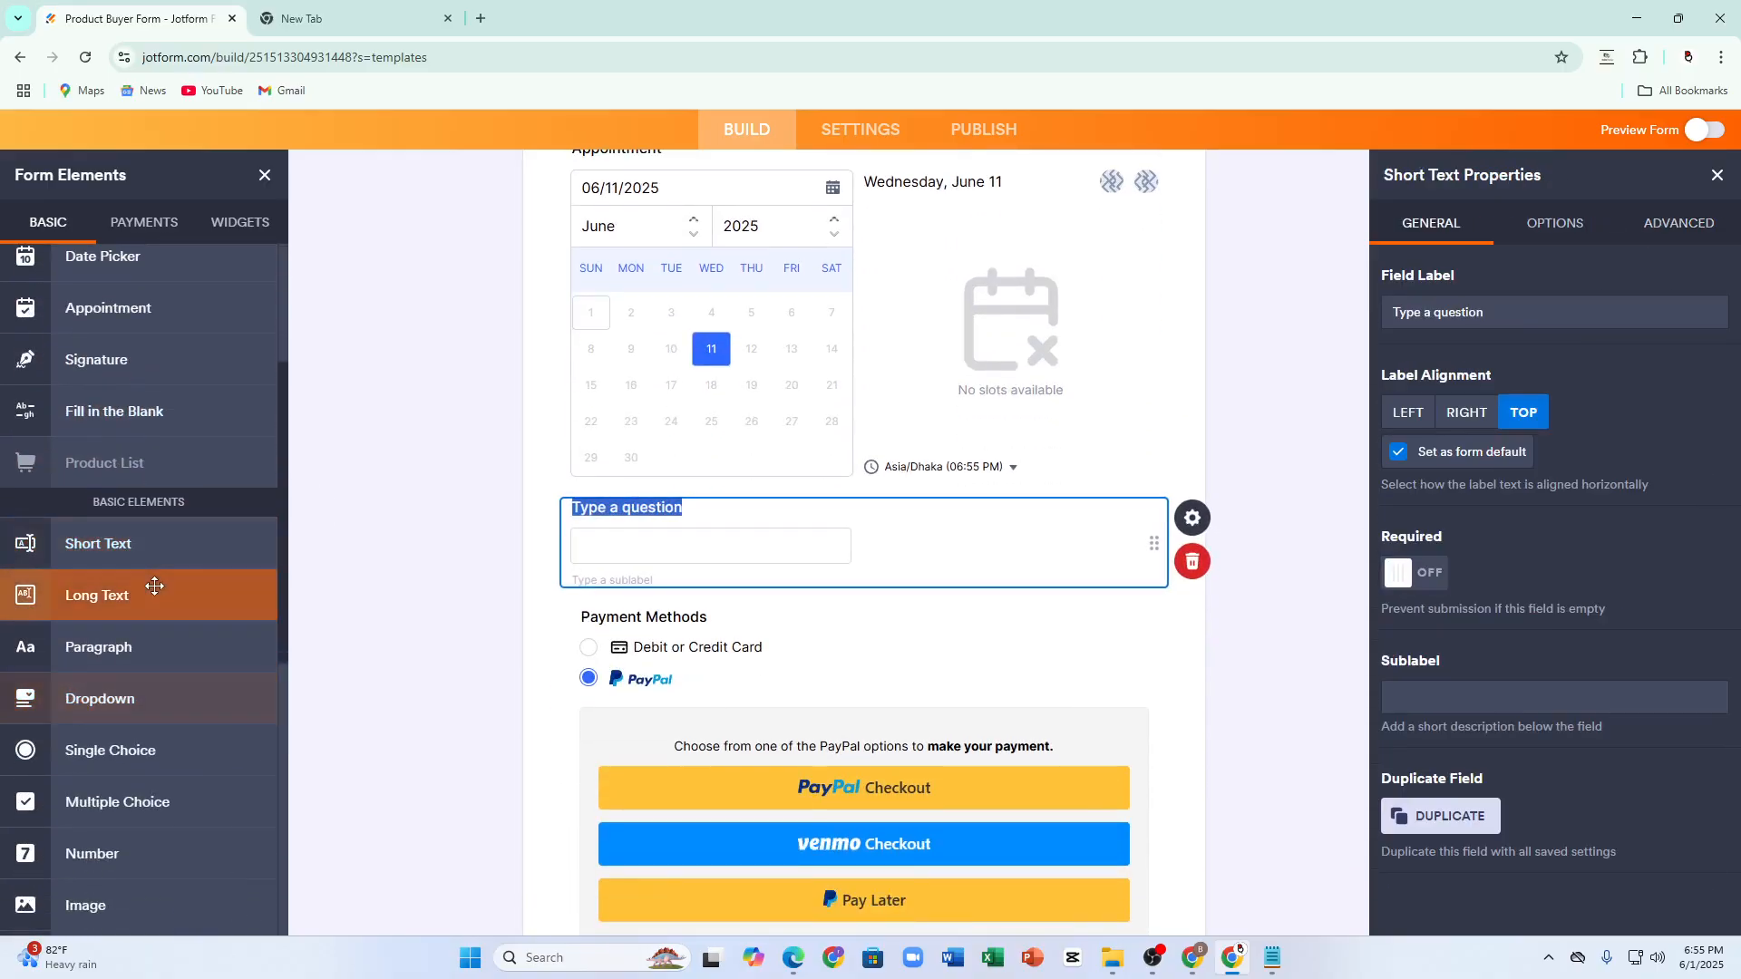
{"action": "left_click", "coordinate": [80, 639]}
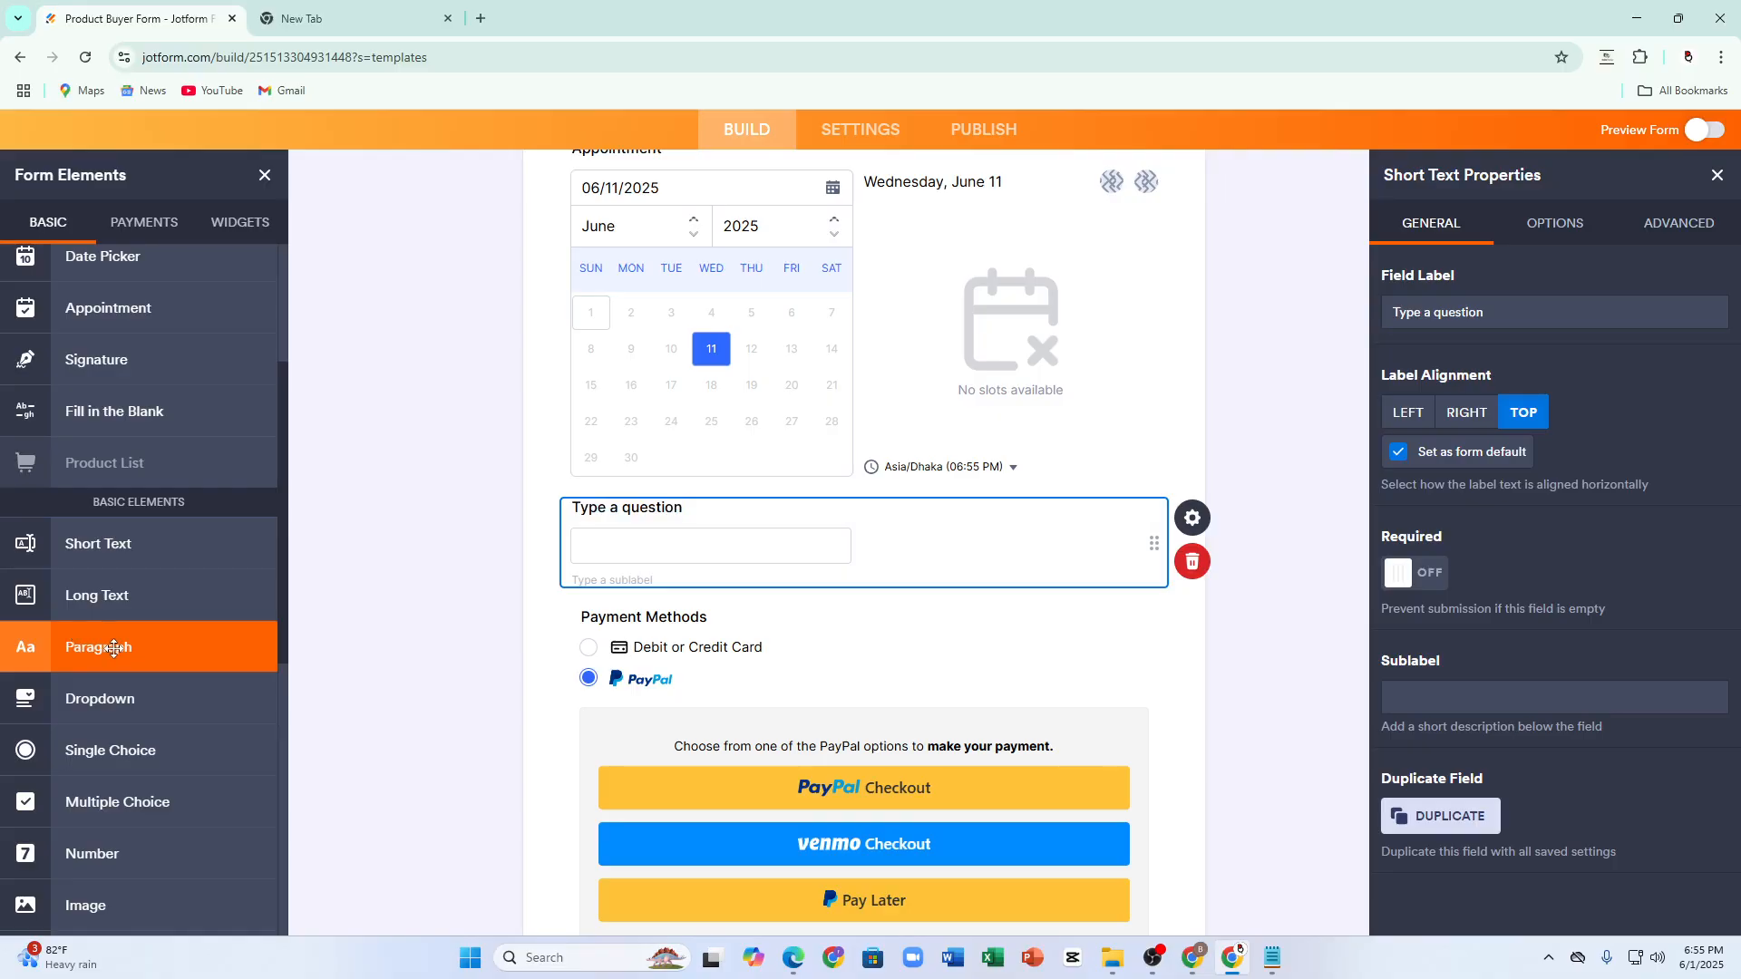
{"action": "left_click", "coordinate": [628, 541]}
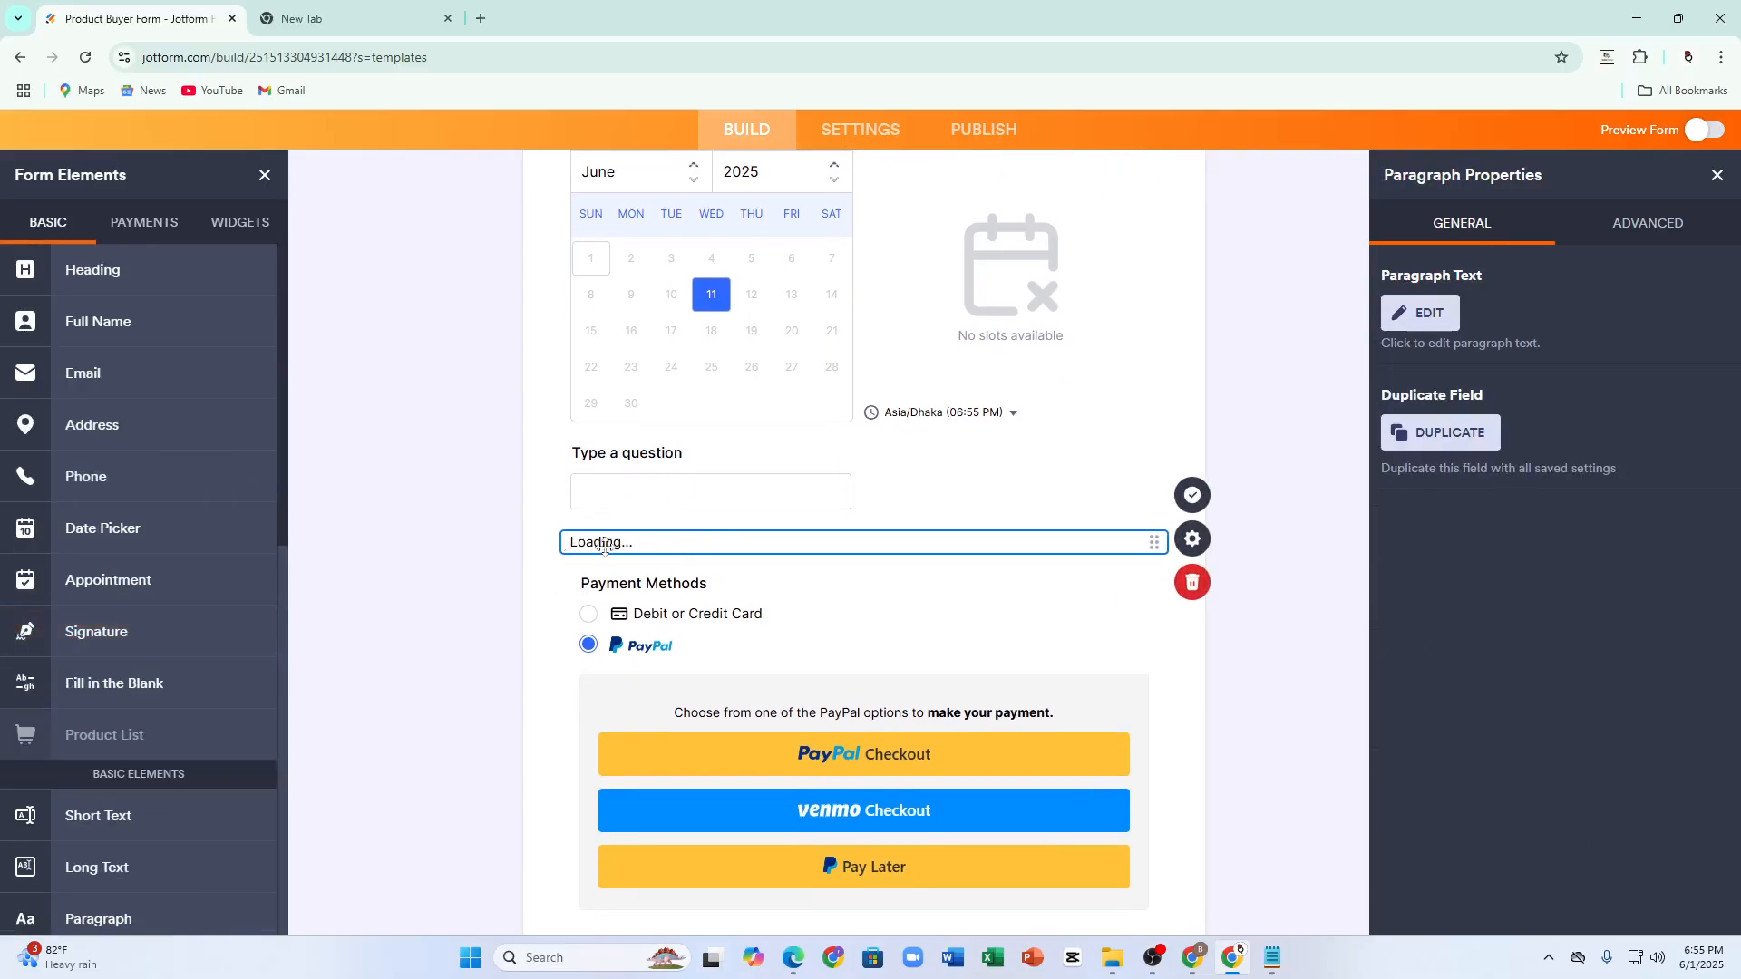
Step: Add an Image element to the form just above the Payment Methods field and close its properties
{"action": "scroll", "coordinate": [136, 420], "scroll_direction": "down", "scroll_amount": 5}
{"action": "scroll", "coordinate": [127, 467], "scroll_direction": "down", "scroll_amount": 5}
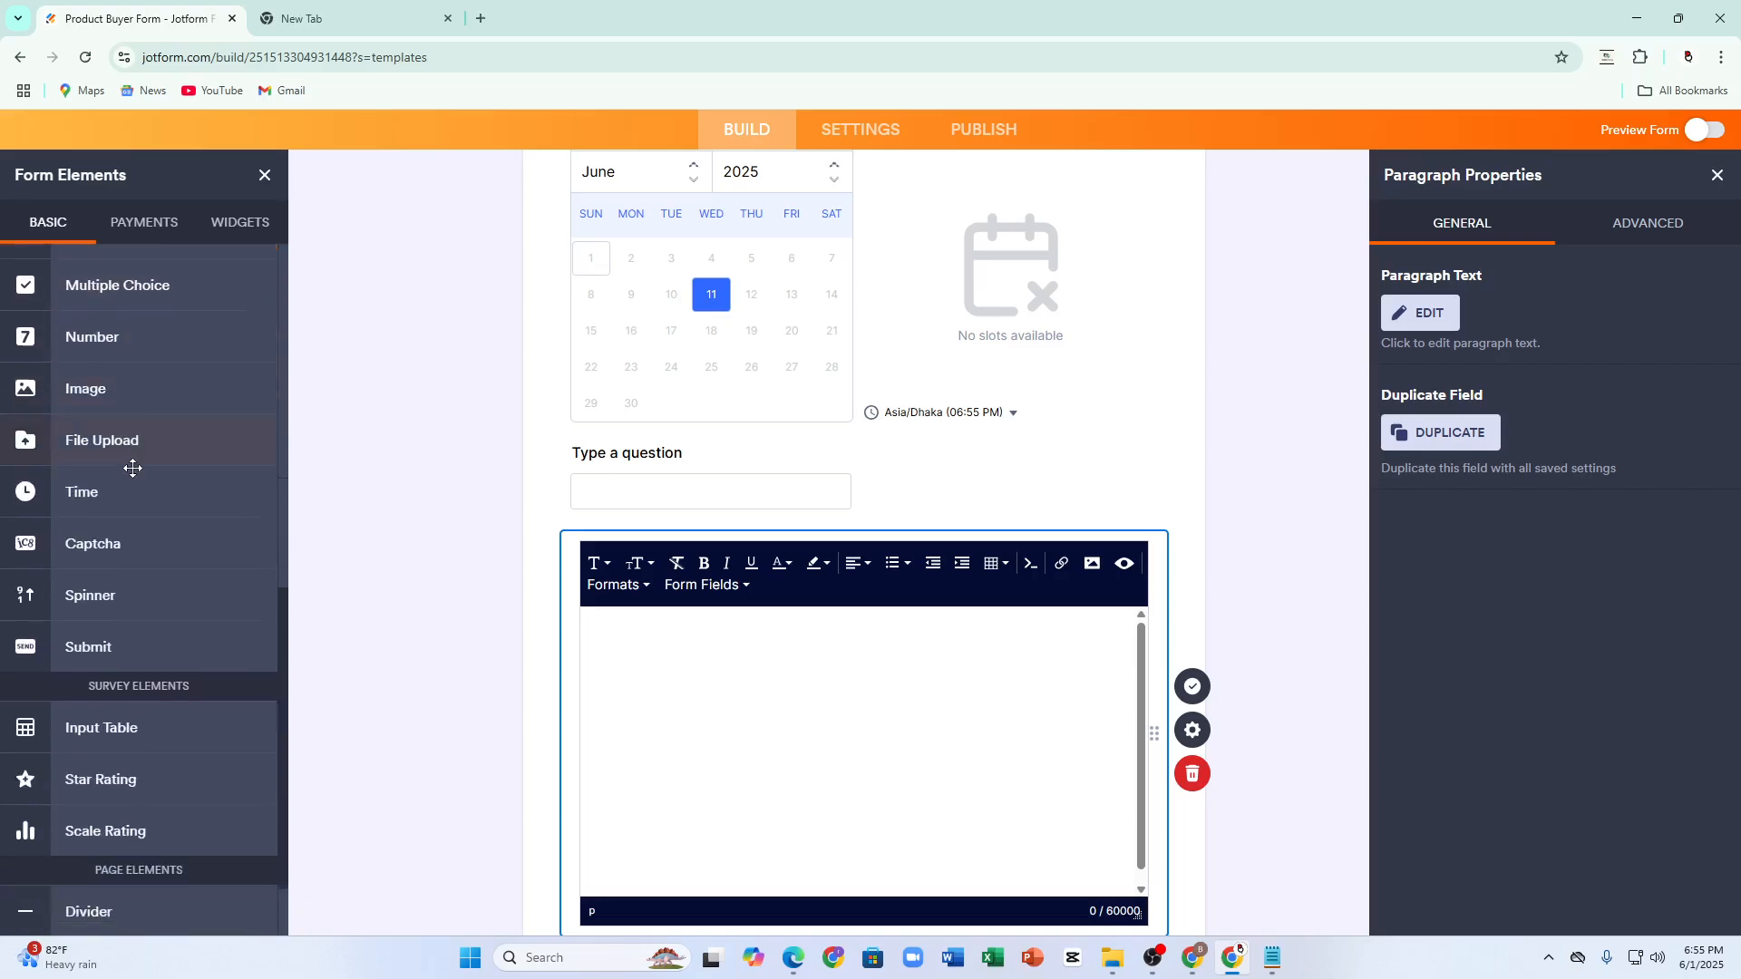
{"action": "scroll", "coordinate": [109, 439], "scroll_direction": "up", "scroll_amount": 2}
{"action": "scroll", "coordinate": [50, 380], "scroll_direction": "up", "scroll_amount": 5}
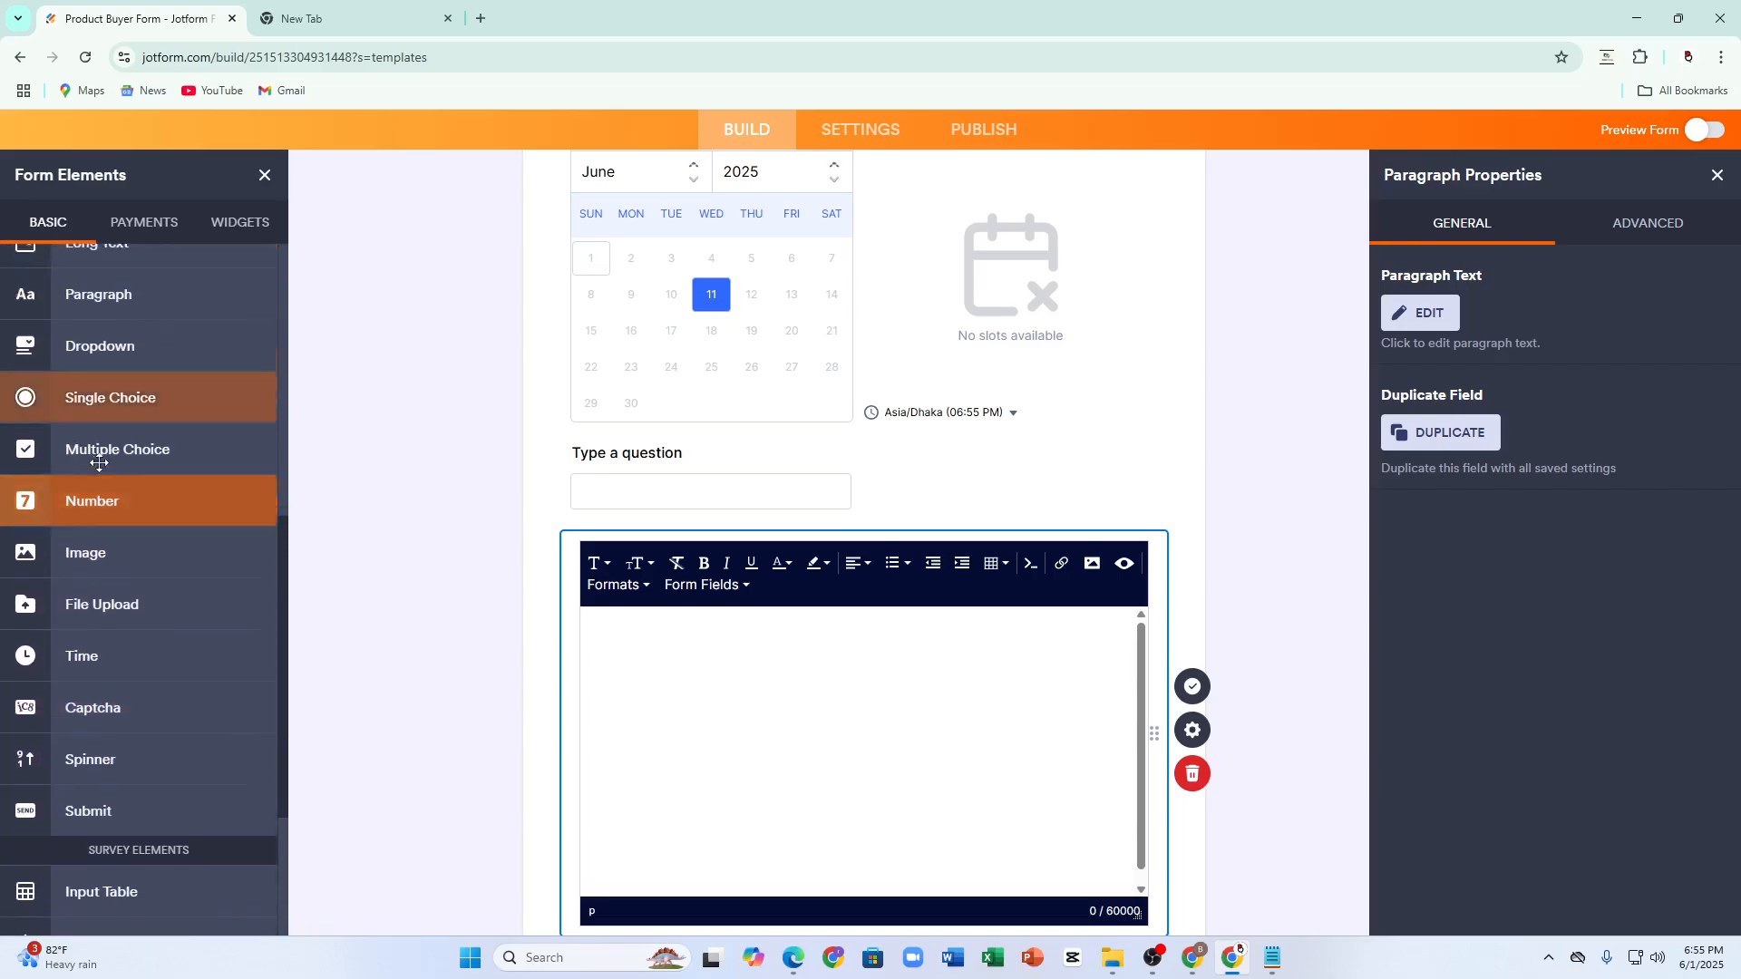
{"action": "scroll", "coordinate": [77, 564], "scroll_direction": "down", "scroll_amount": 1}
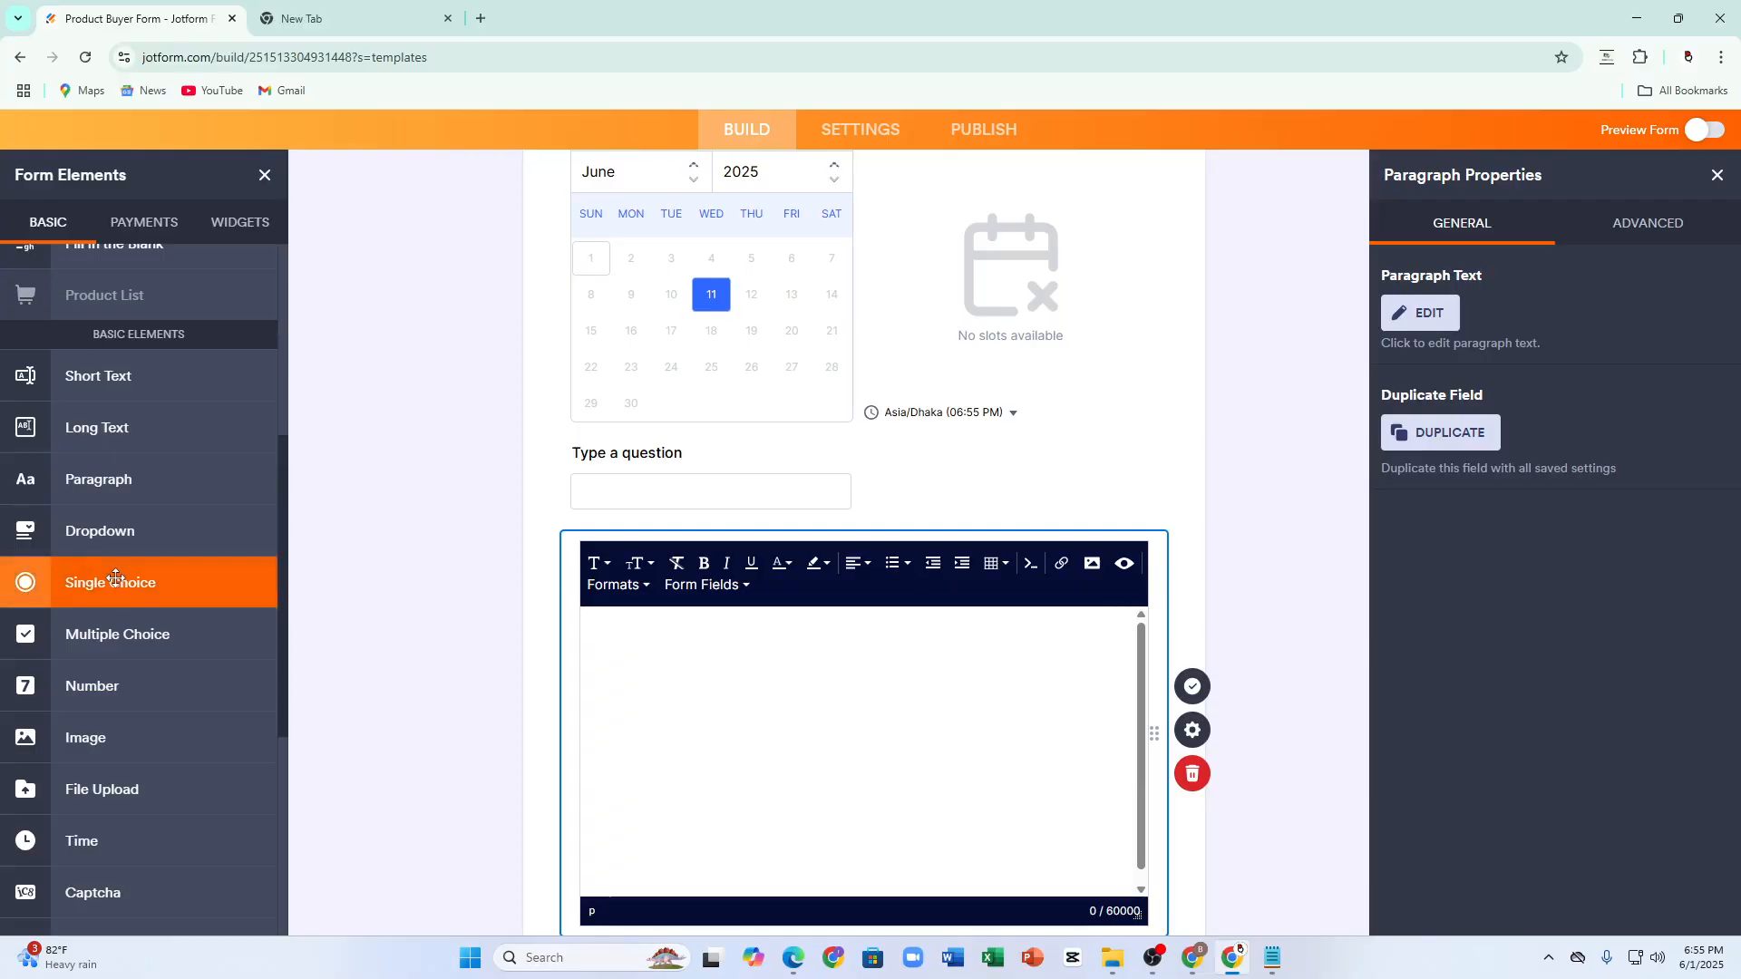
{"action": "scroll", "coordinate": [324, 624], "scroll_direction": "down", "scroll_amount": 1}
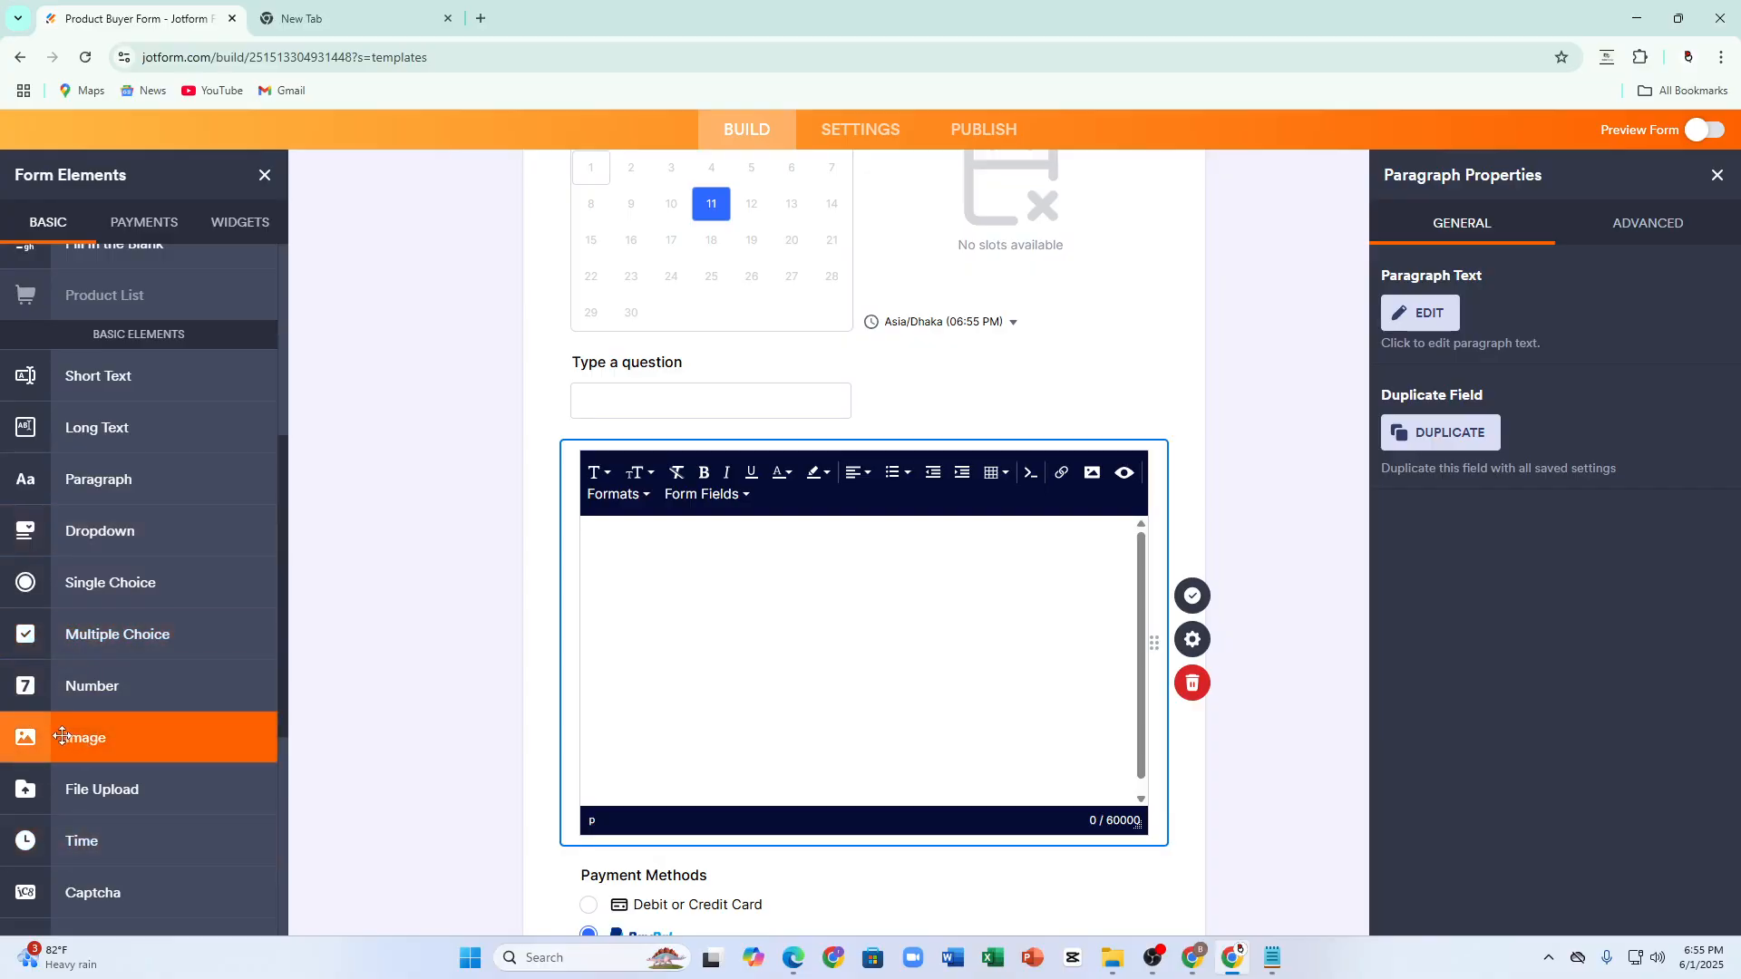
{"action": "left_click", "coordinate": [62, 736]}
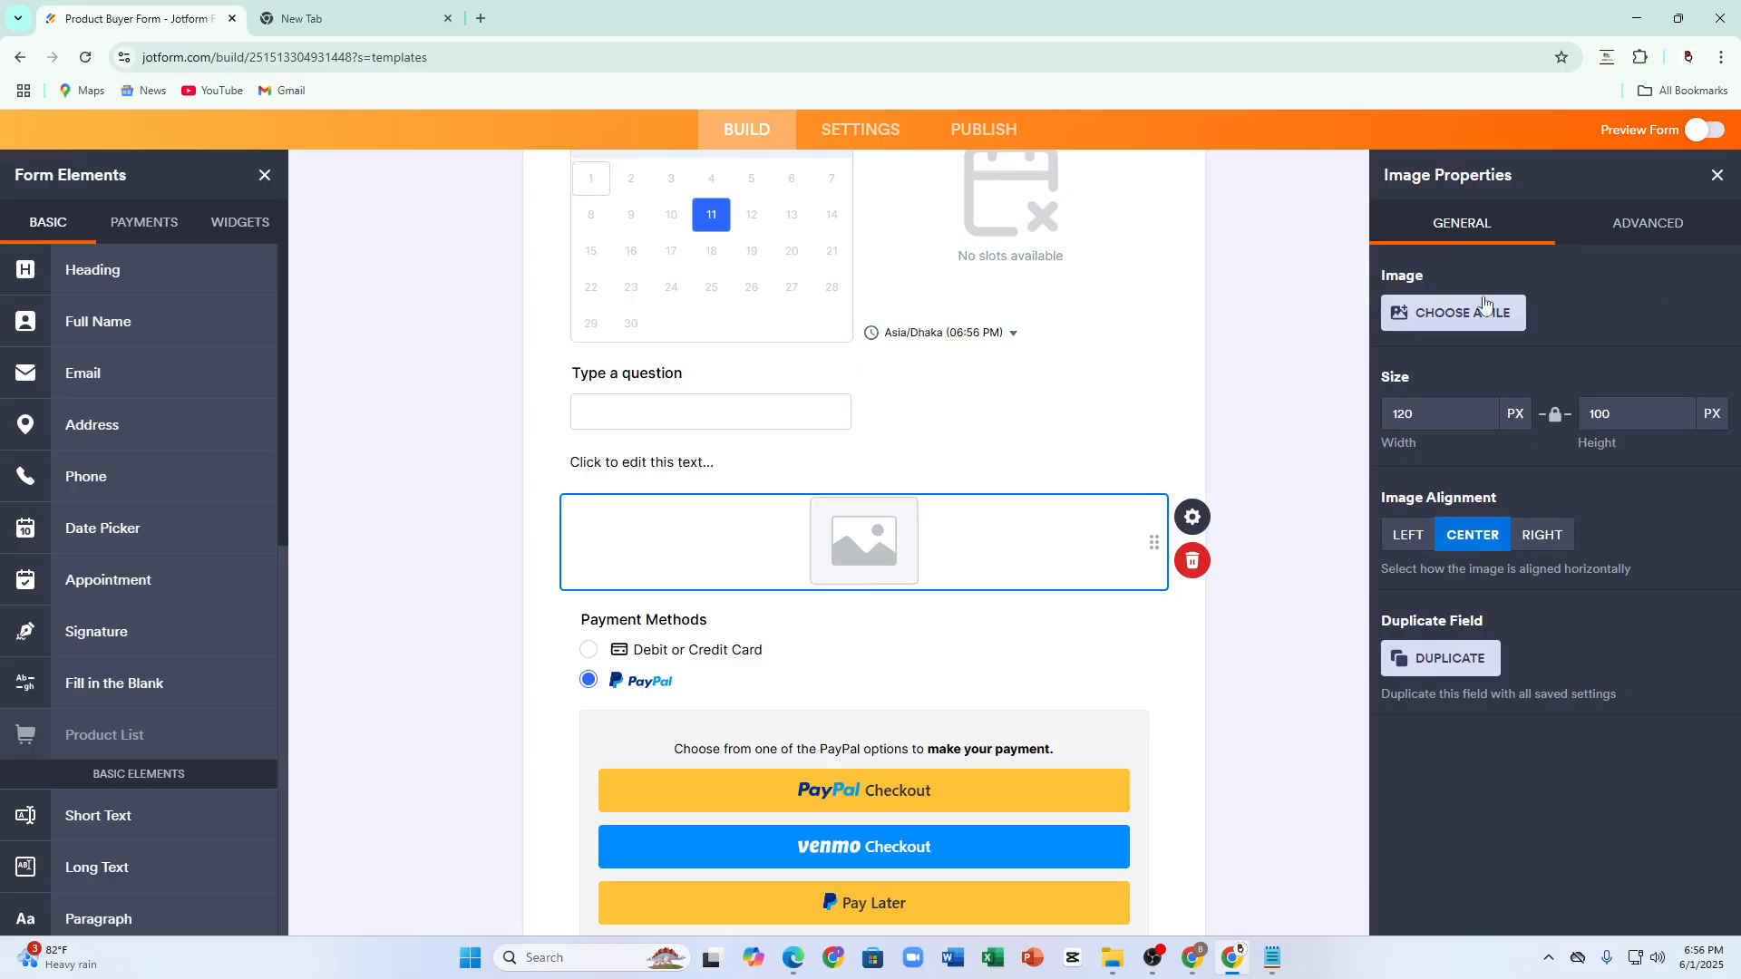
{"action": "left_click", "coordinate": [1718, 175]}
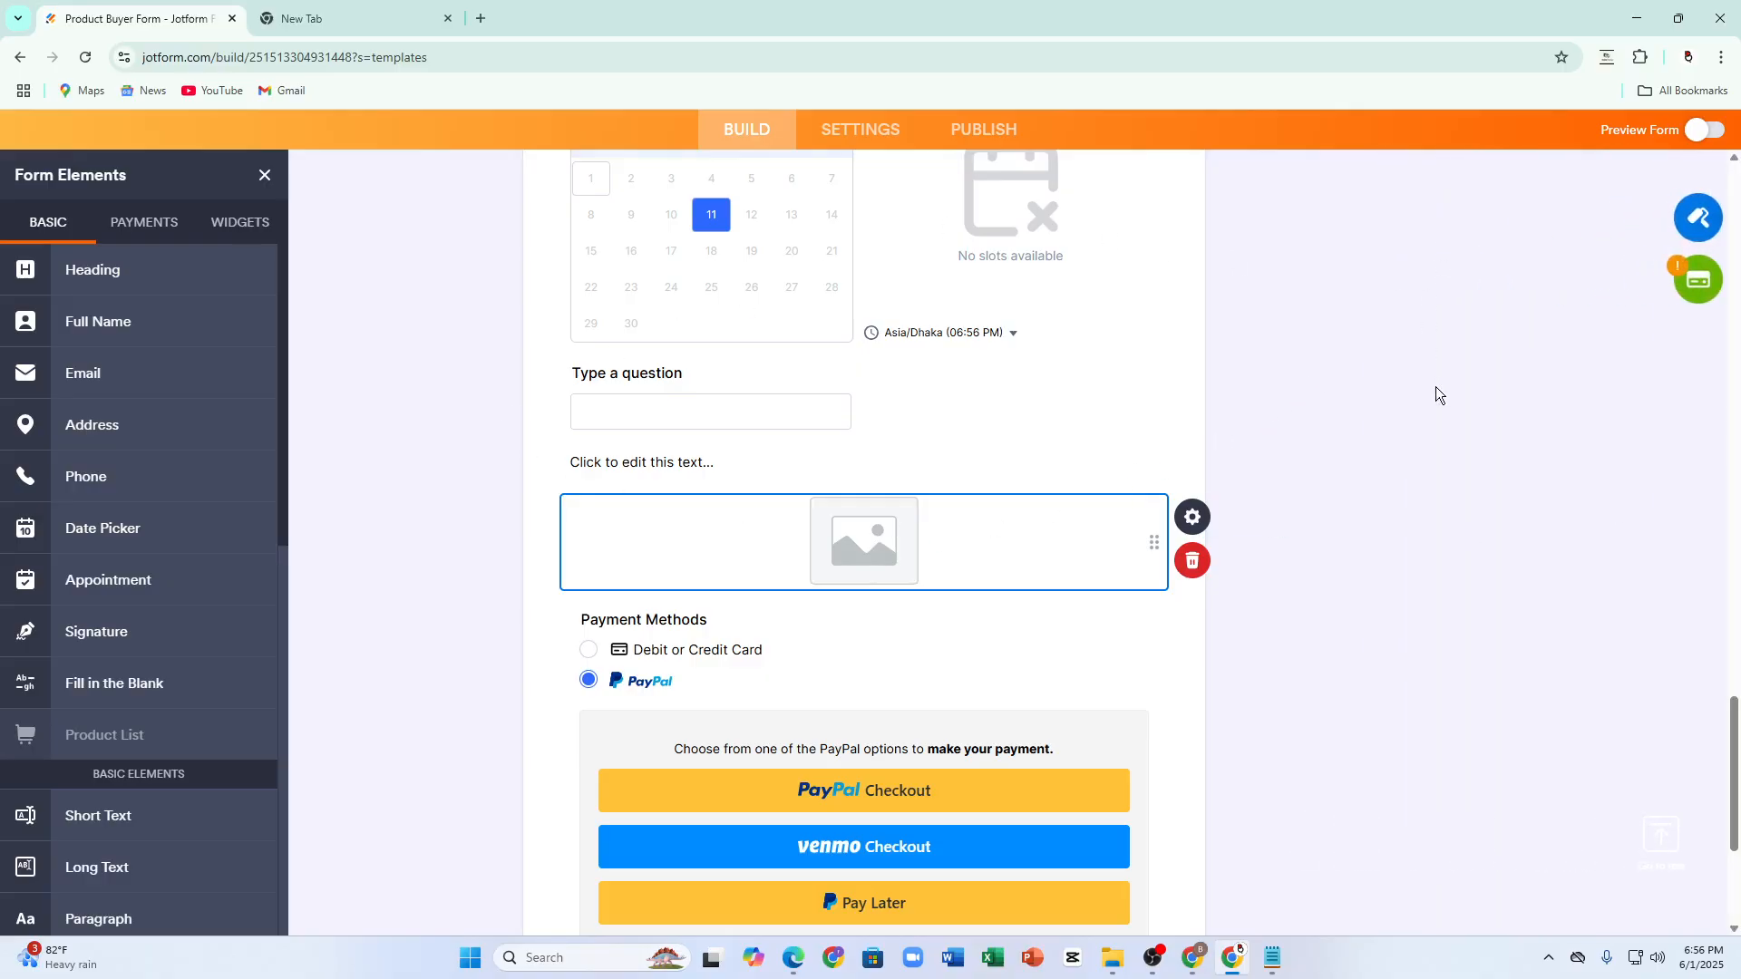
Step: In the Form Designer, try the pink color scheme and then apply the dark grey one to the form
{"action": "scroll", "coordinate": [1672, 504], "scroll_direction": "down", "scroll_amount": 4}
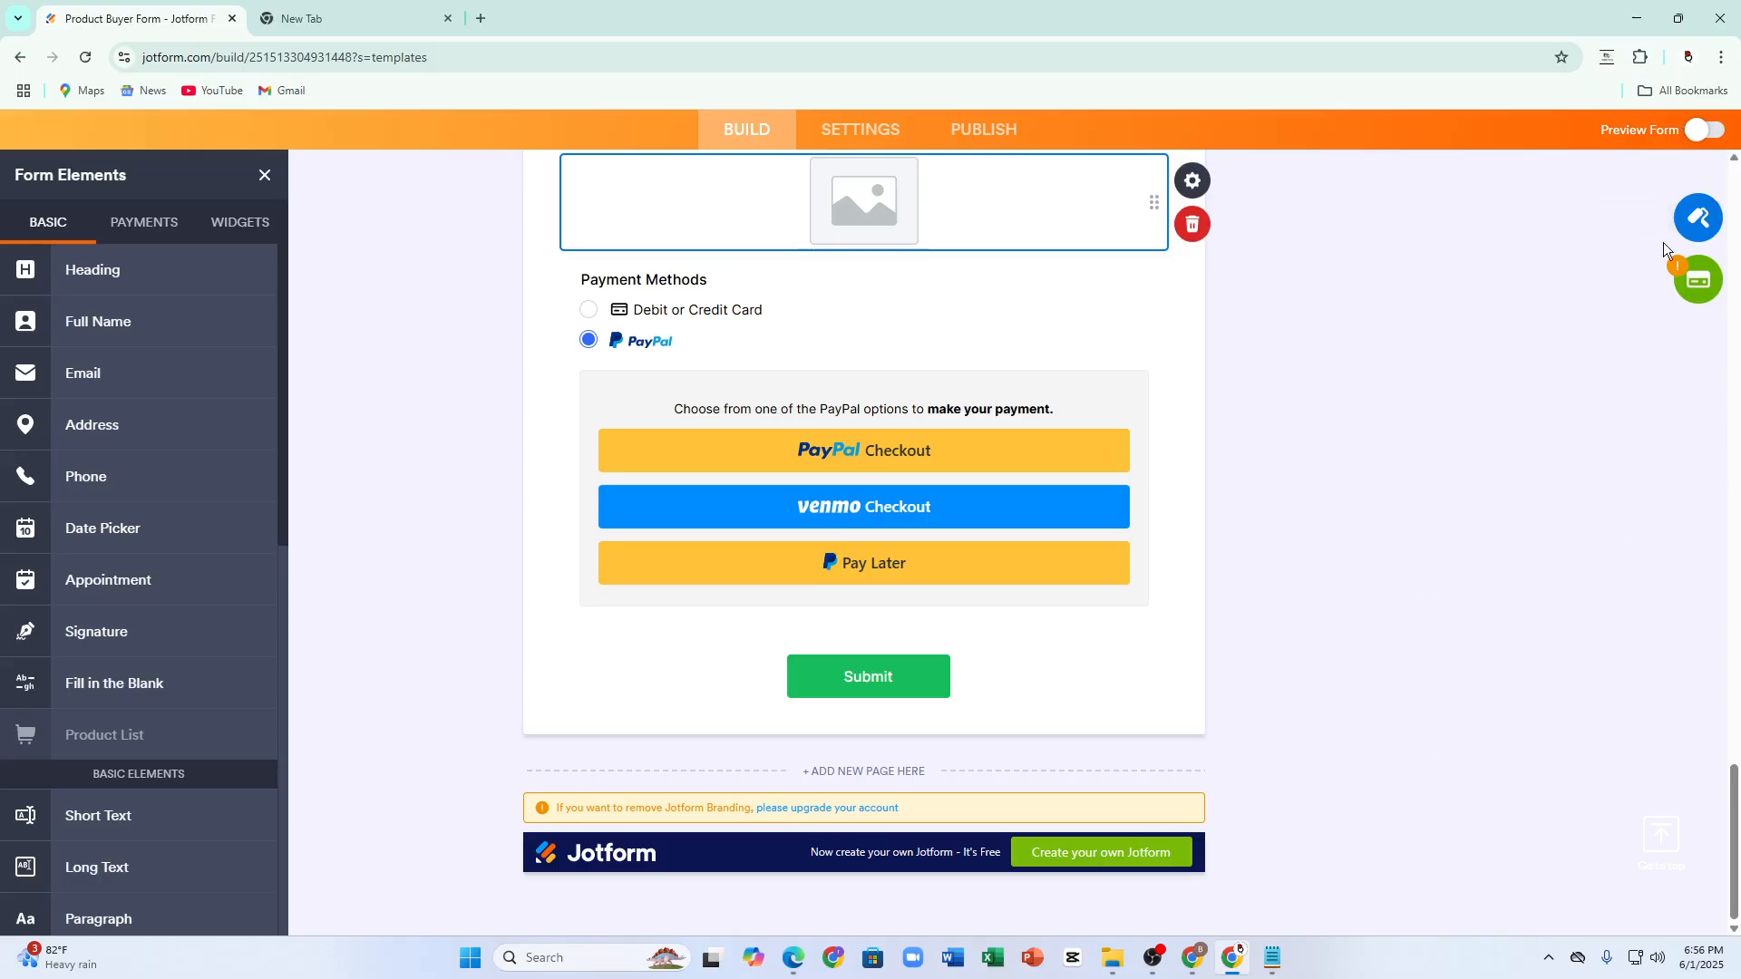
{"action": "scroll", "coordinate": [1714, 230], "scroll_direction": "up", "scroll_amount": 9}
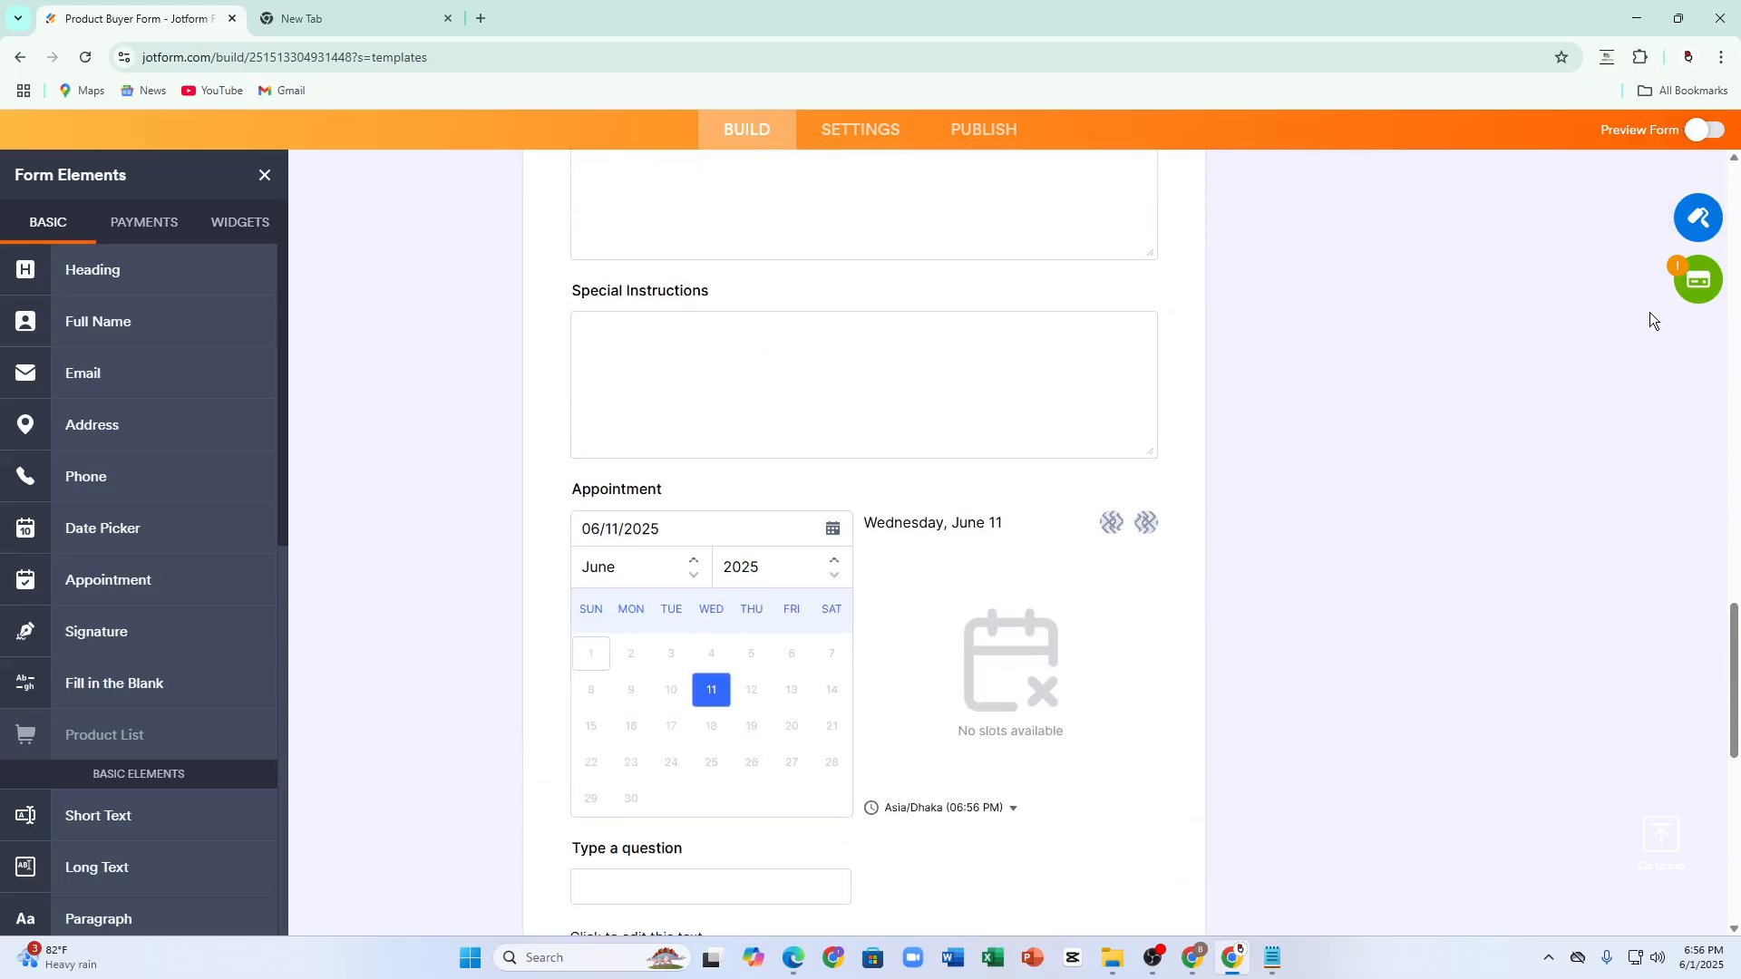
{"action": "left_click", "coordinate": [1698, 219]}
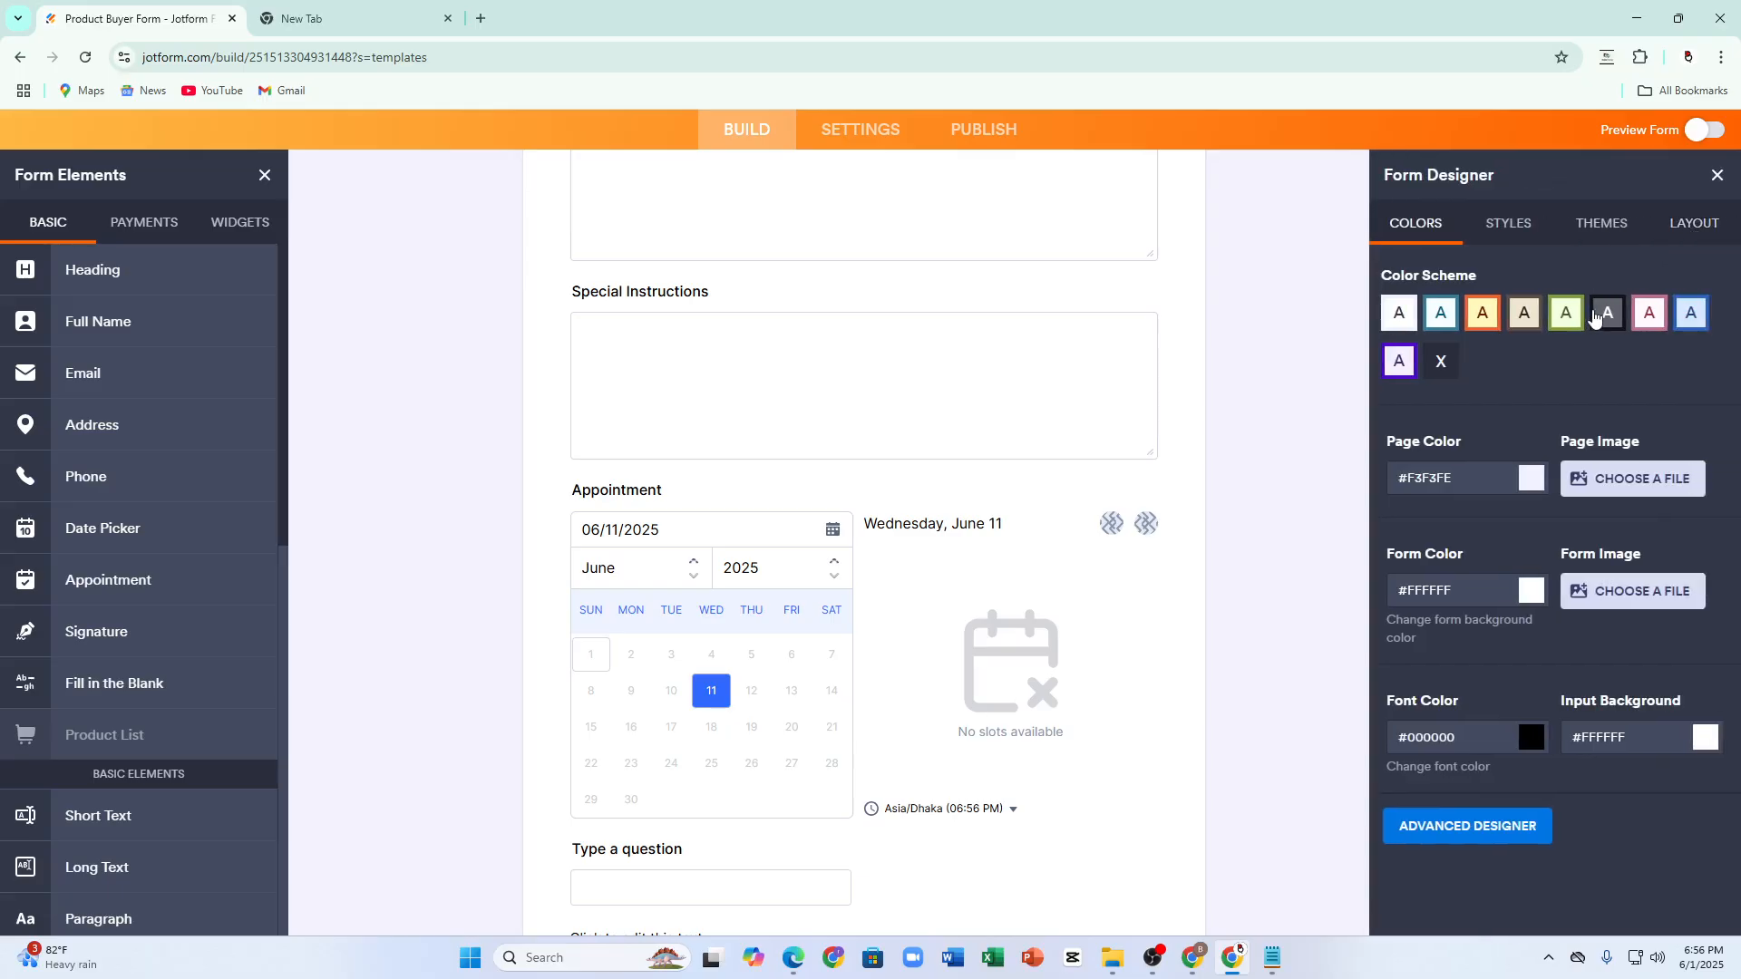
{"action": "left_click", "coordinate": [1650, 317]}
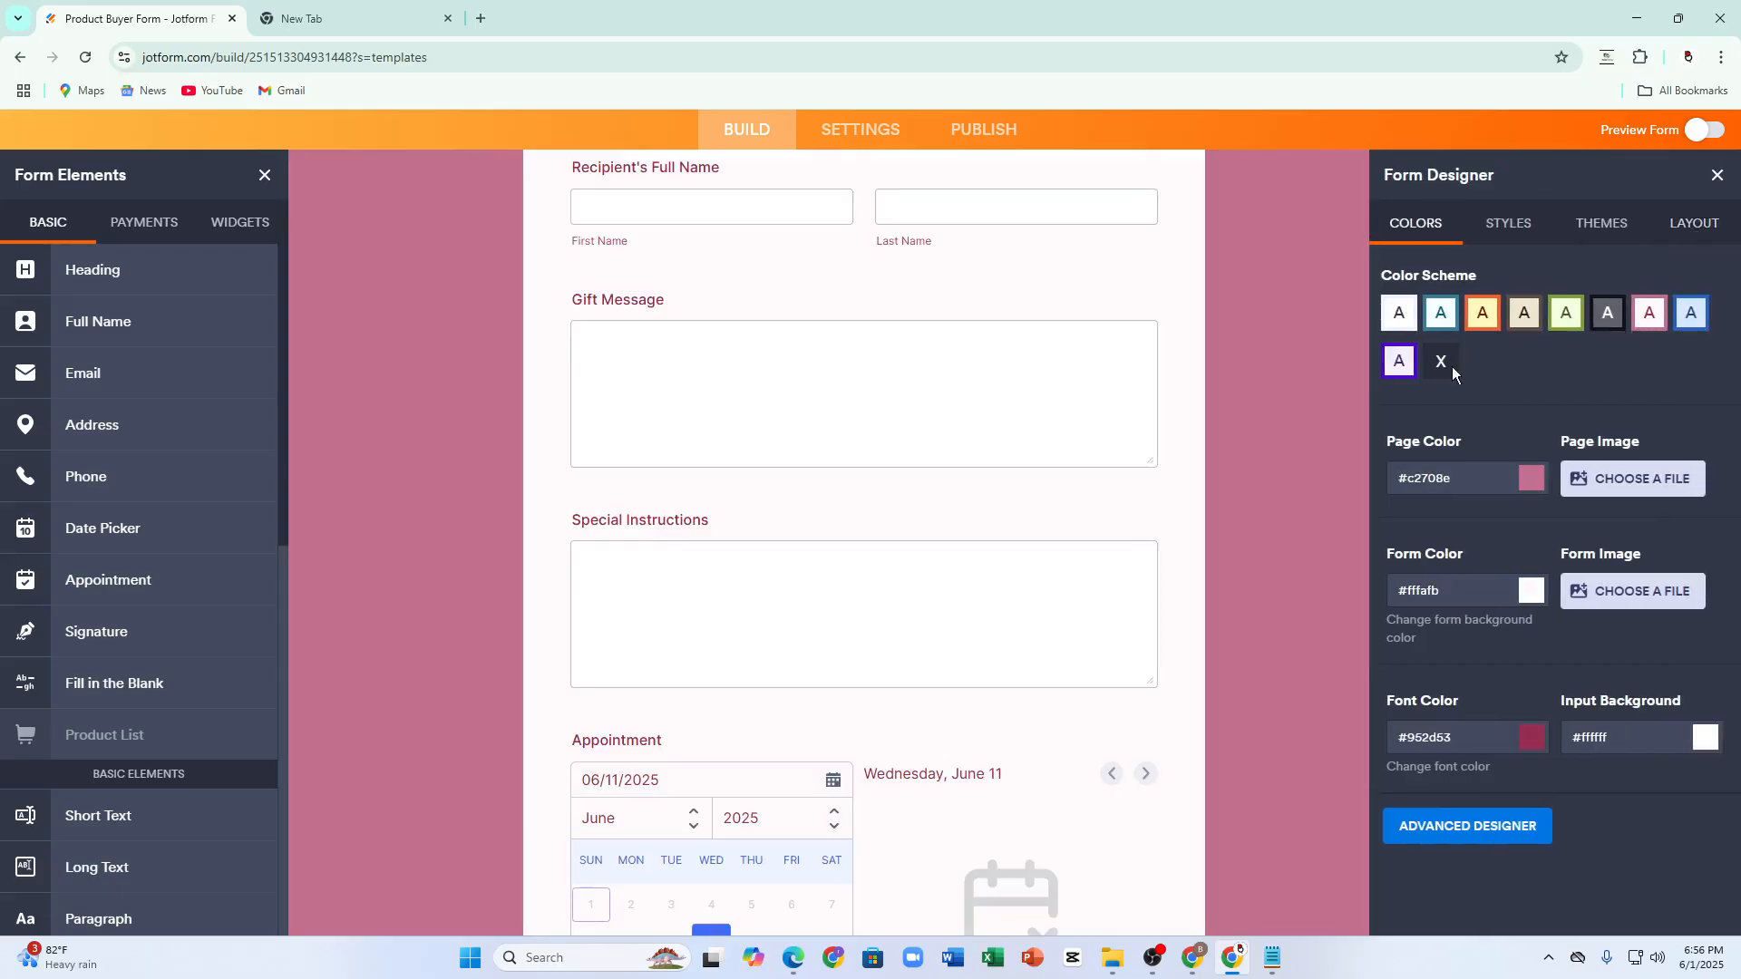
{"action": "left_click", "coordinate": [1609, 317]}
{"action": "scroll", "coordinate": [1059, 406], "scroll_direction": "up", "scroll_amount": 7}
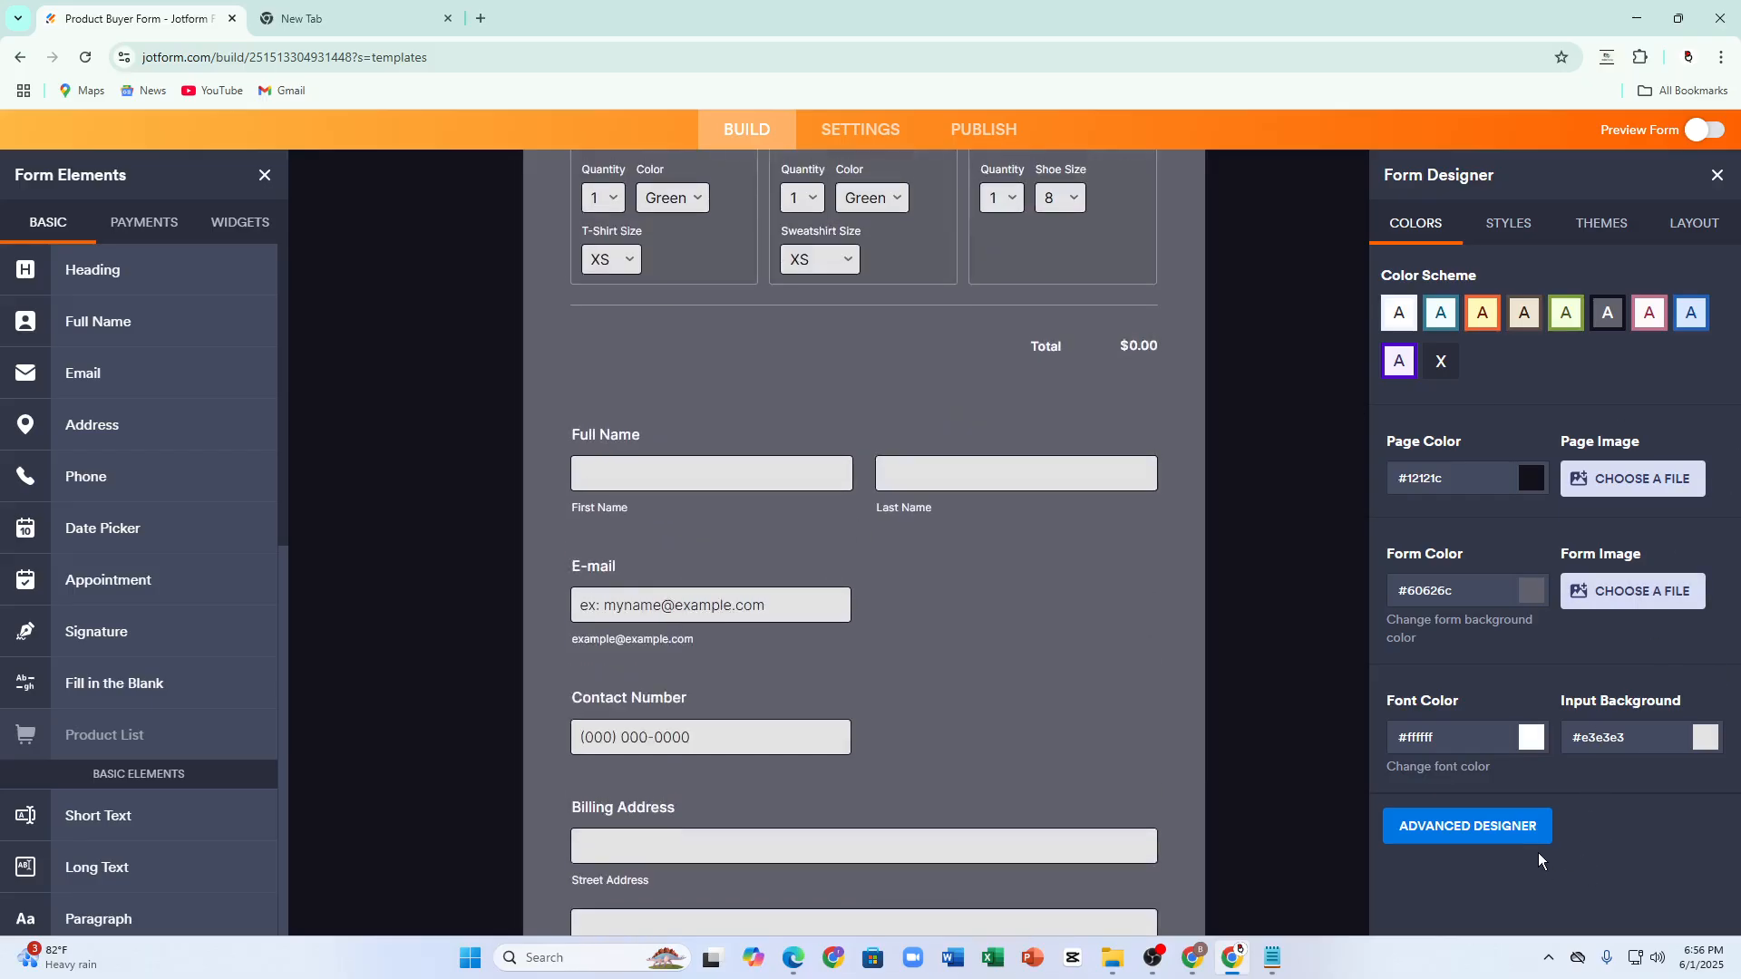
Step: In the Advanced Designer, set the already uploaded spreadsheet screenshot as the page background image
{"action": "left_click", "coordinate": [1498, 829]}
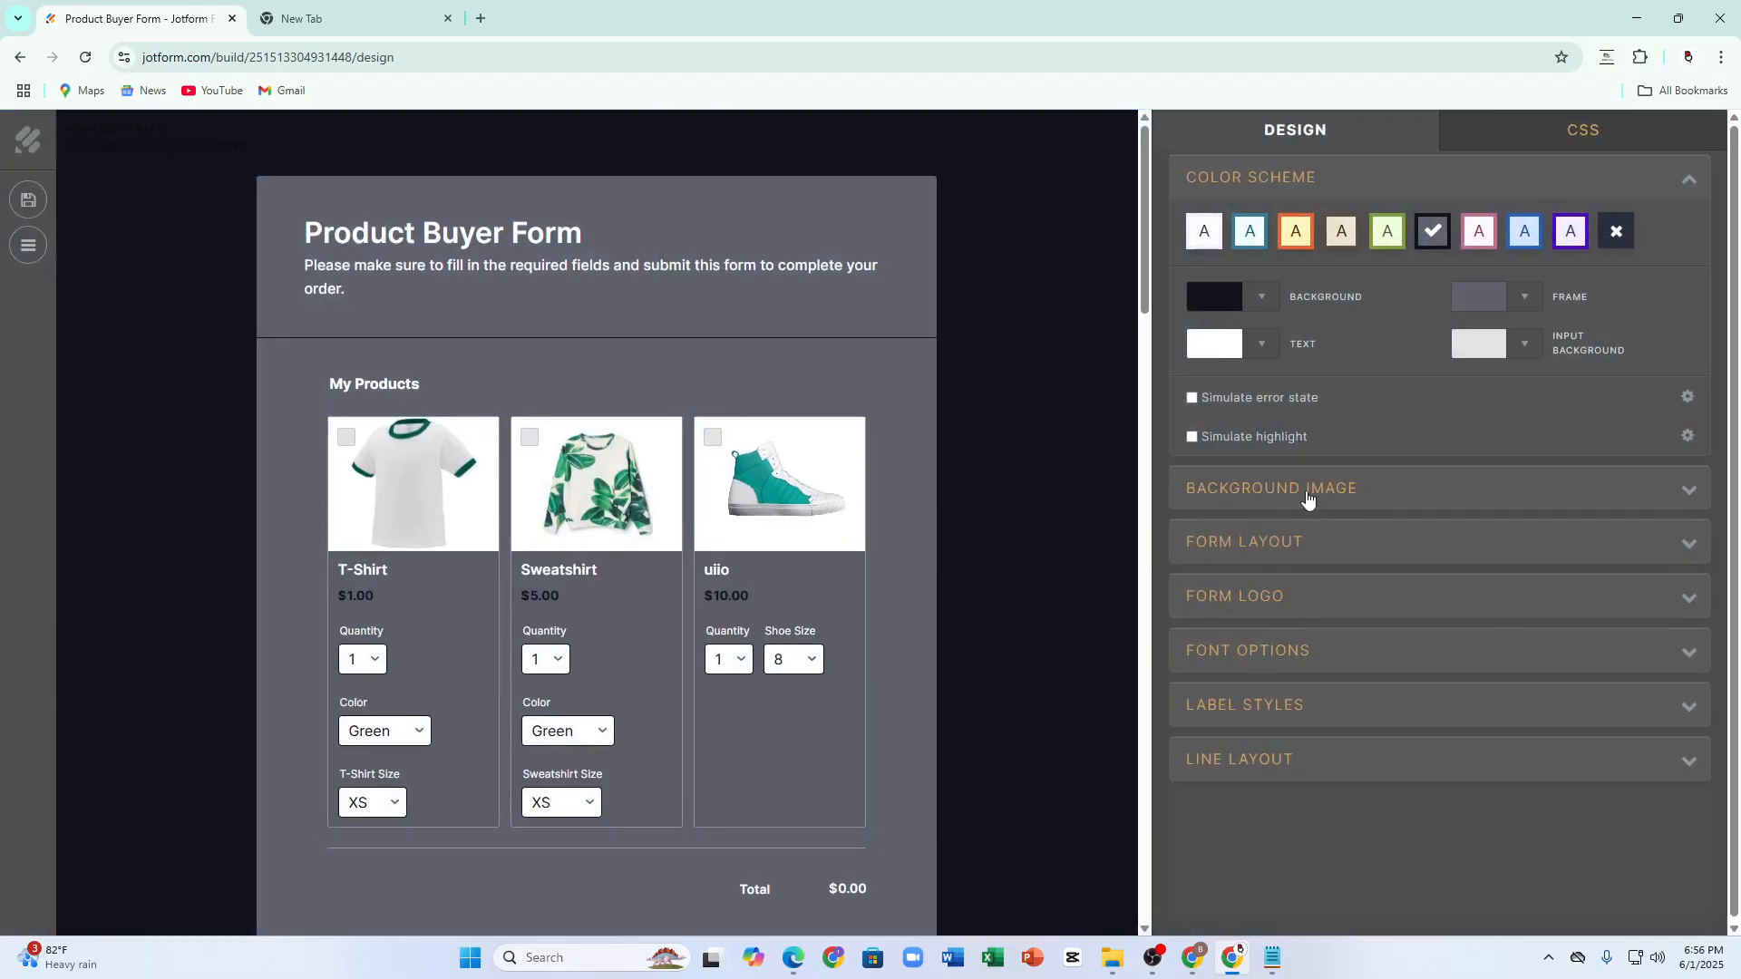
{"action": "left_click", "coordinate": [1306, 496]}
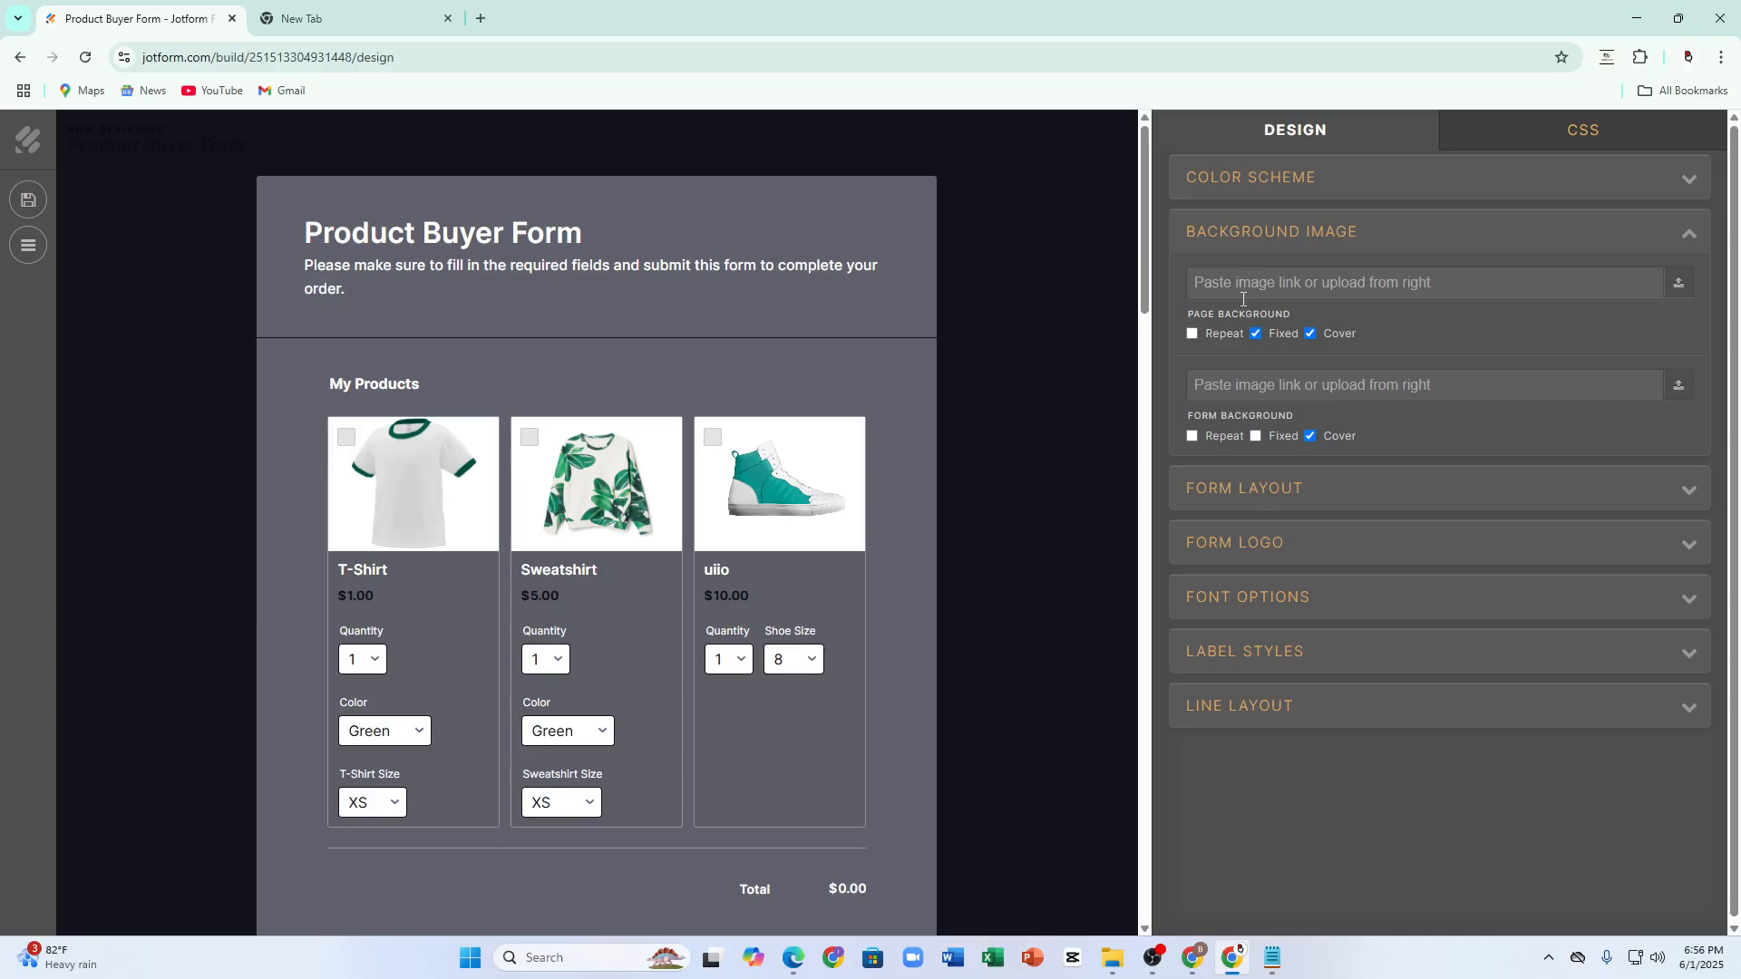
{"action": "left_click", "coordinate": [1679, 285]}
{"action": "left_click", "coordinate": [1551, 243]}
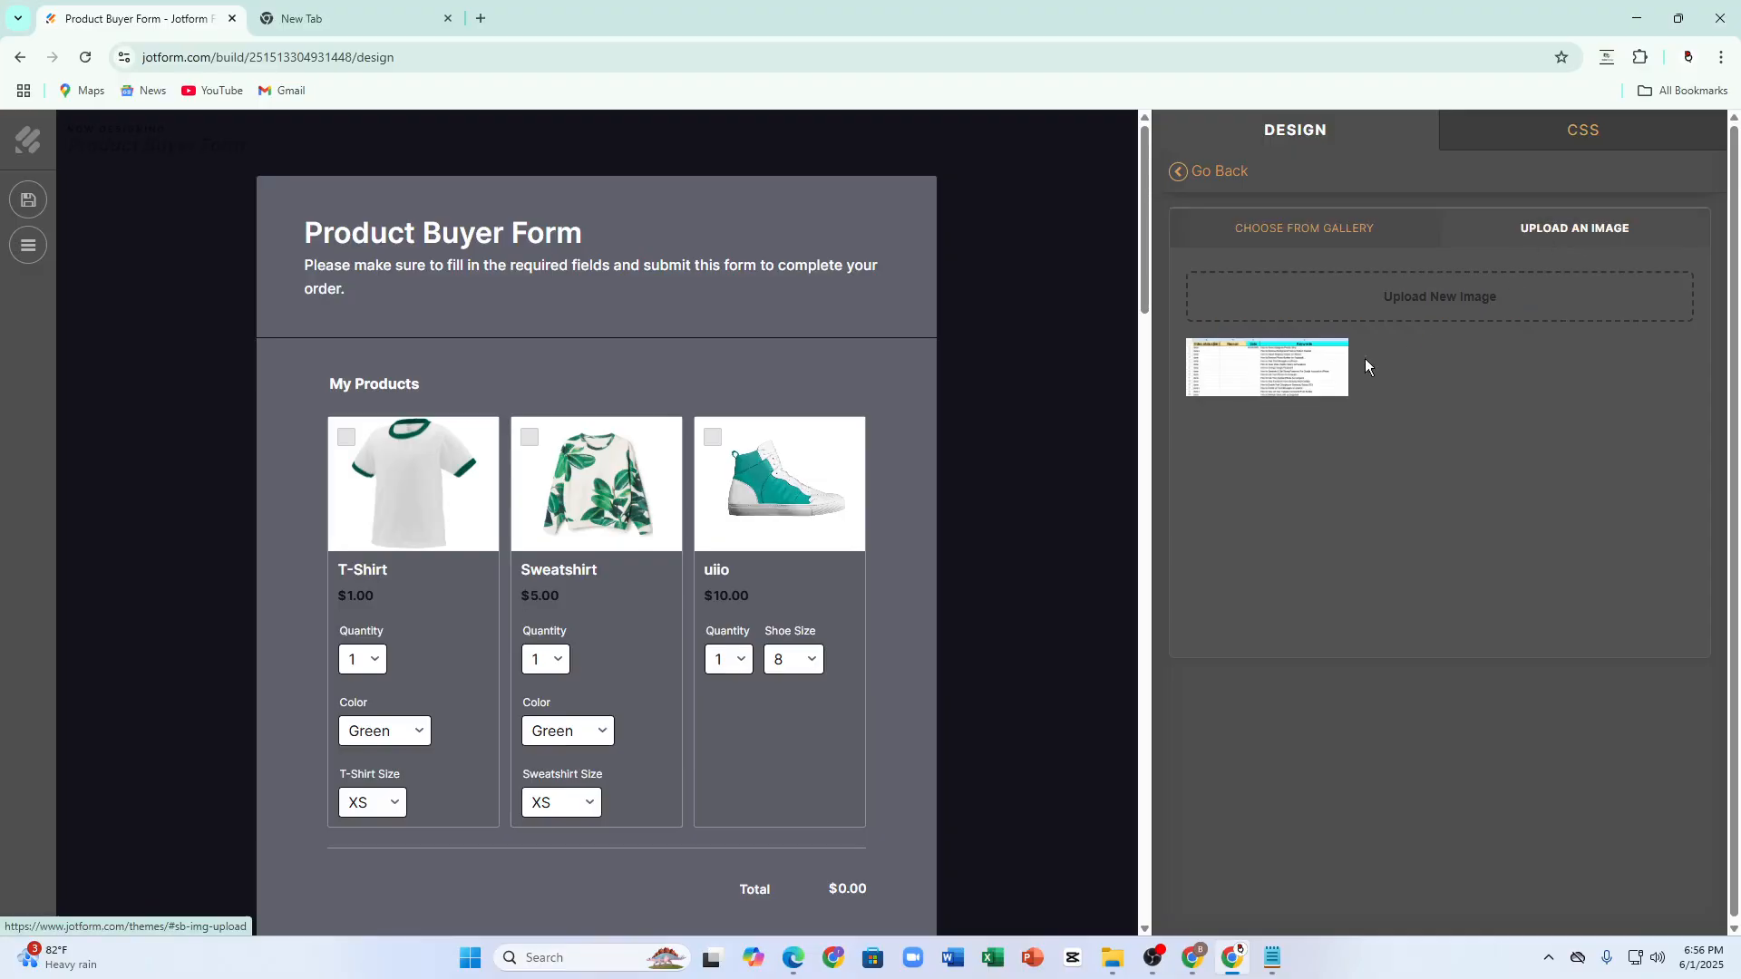
{"action": "left_click", "coordinate": [1314, 368]}
Step: Try to upload the 001-Greg-Tariff Toyota Supra picture from the Pictures folder as a new background image
{"action": "left_click", "coordinate": [1342, 297]}
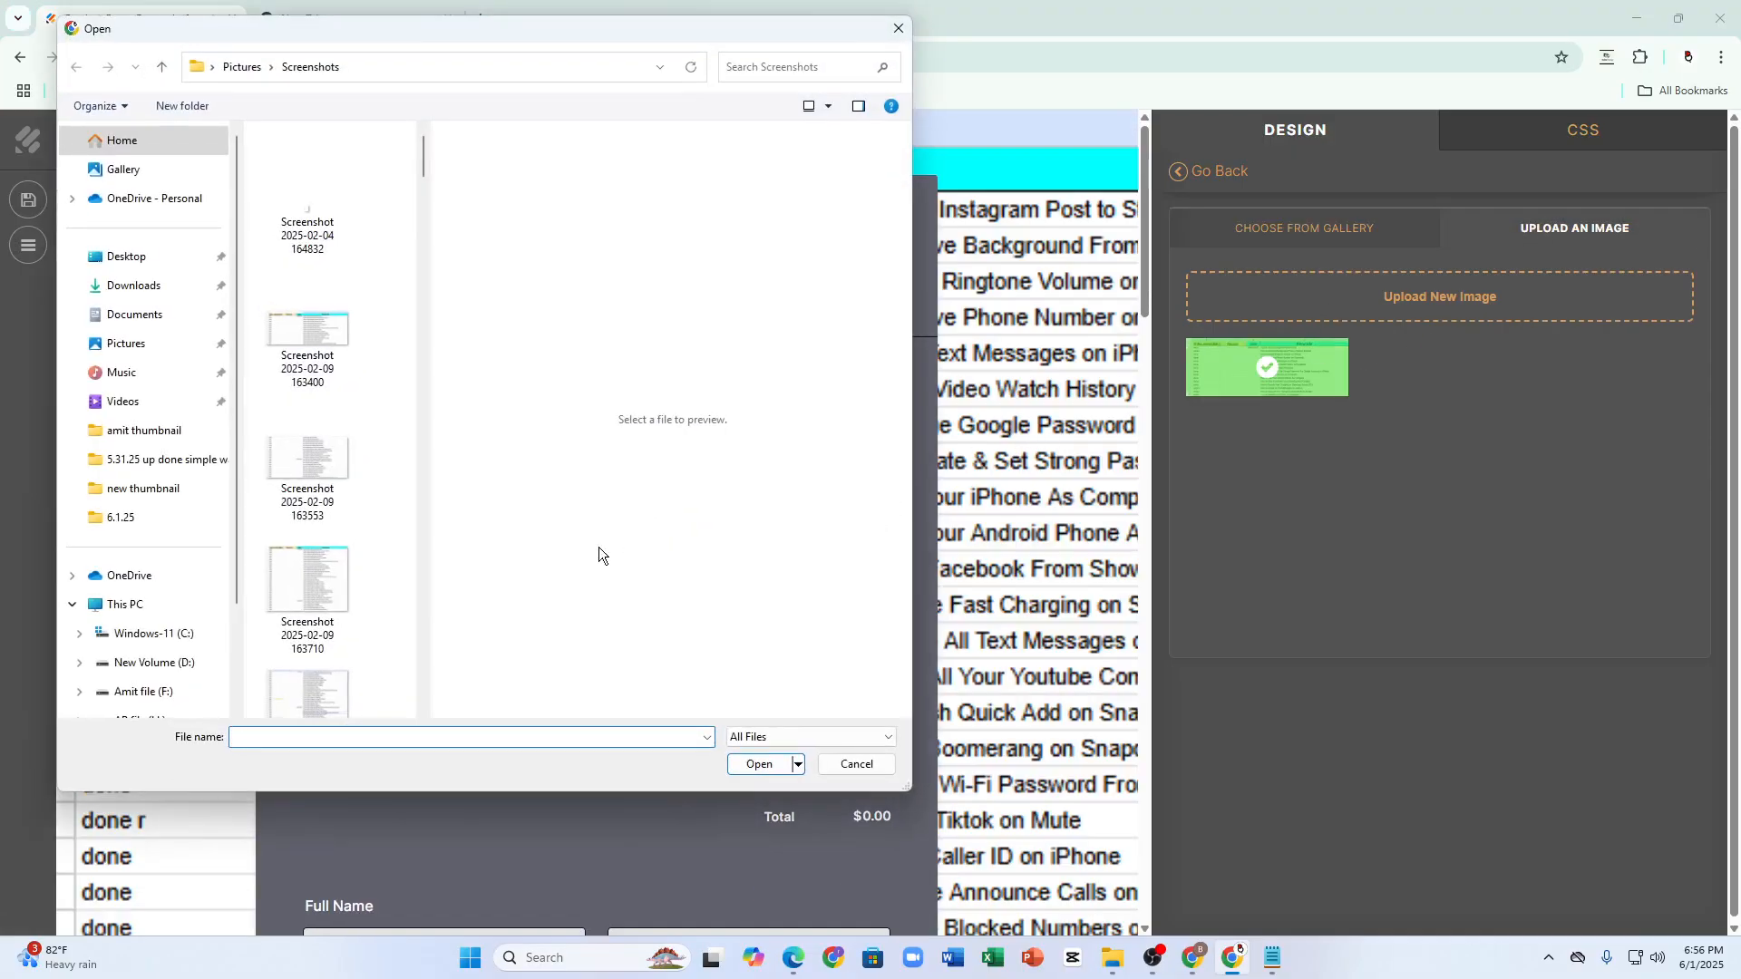
{"action": "scroll", "coordinate": [345, 563], "scroll_direction": "down", "scroll_amount": 15}
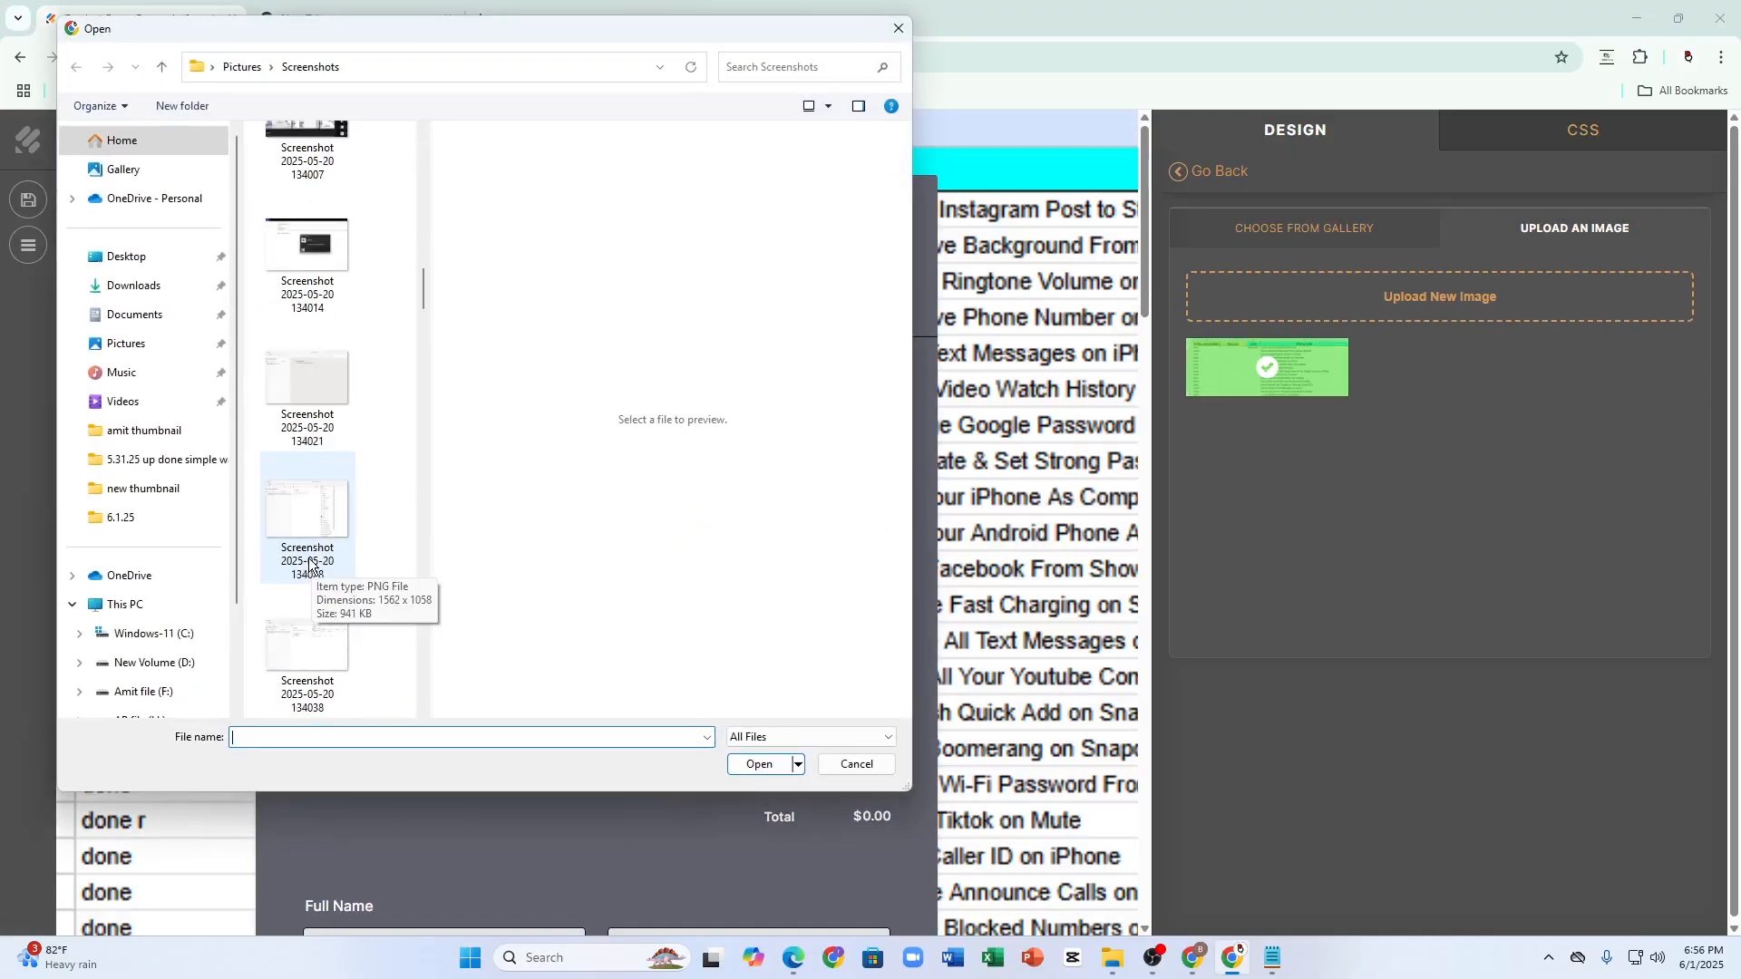
{"action": "left_click", "coordinate": [157, 68]}
{"action": "left_click", "coordinate": [134, 337]}
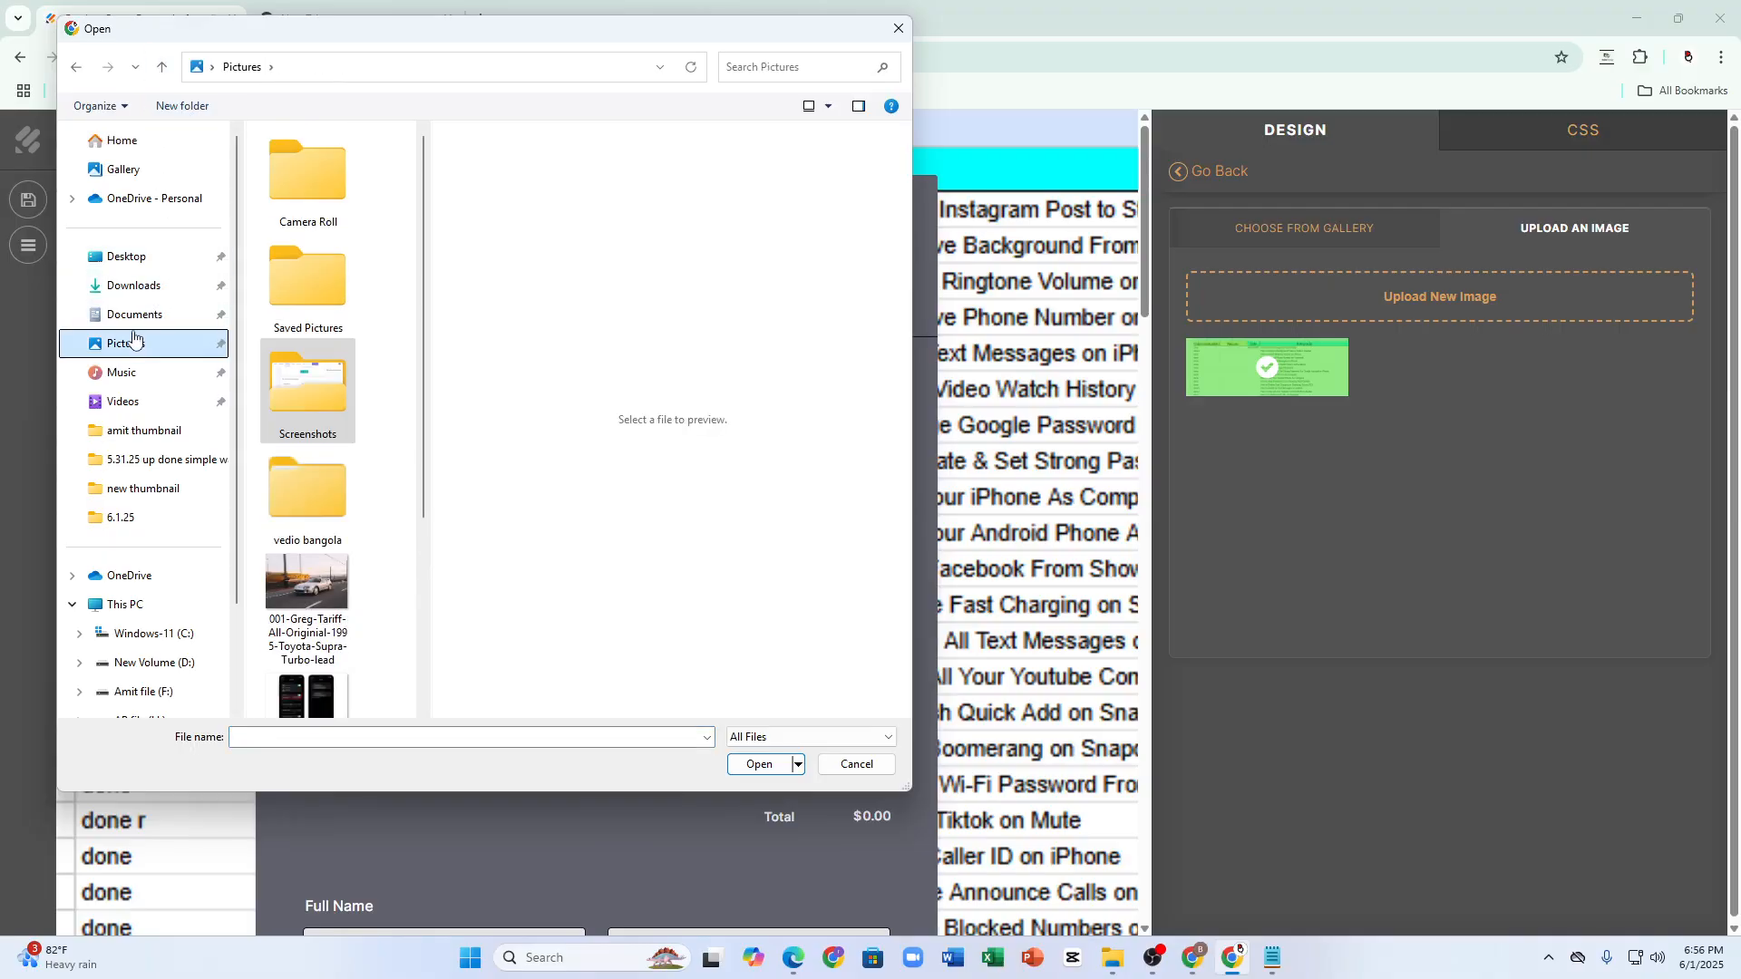
{"action": "scroll", "coordinate": [298, 343], "scroll_direction": "down", "scroll_amount": 3}
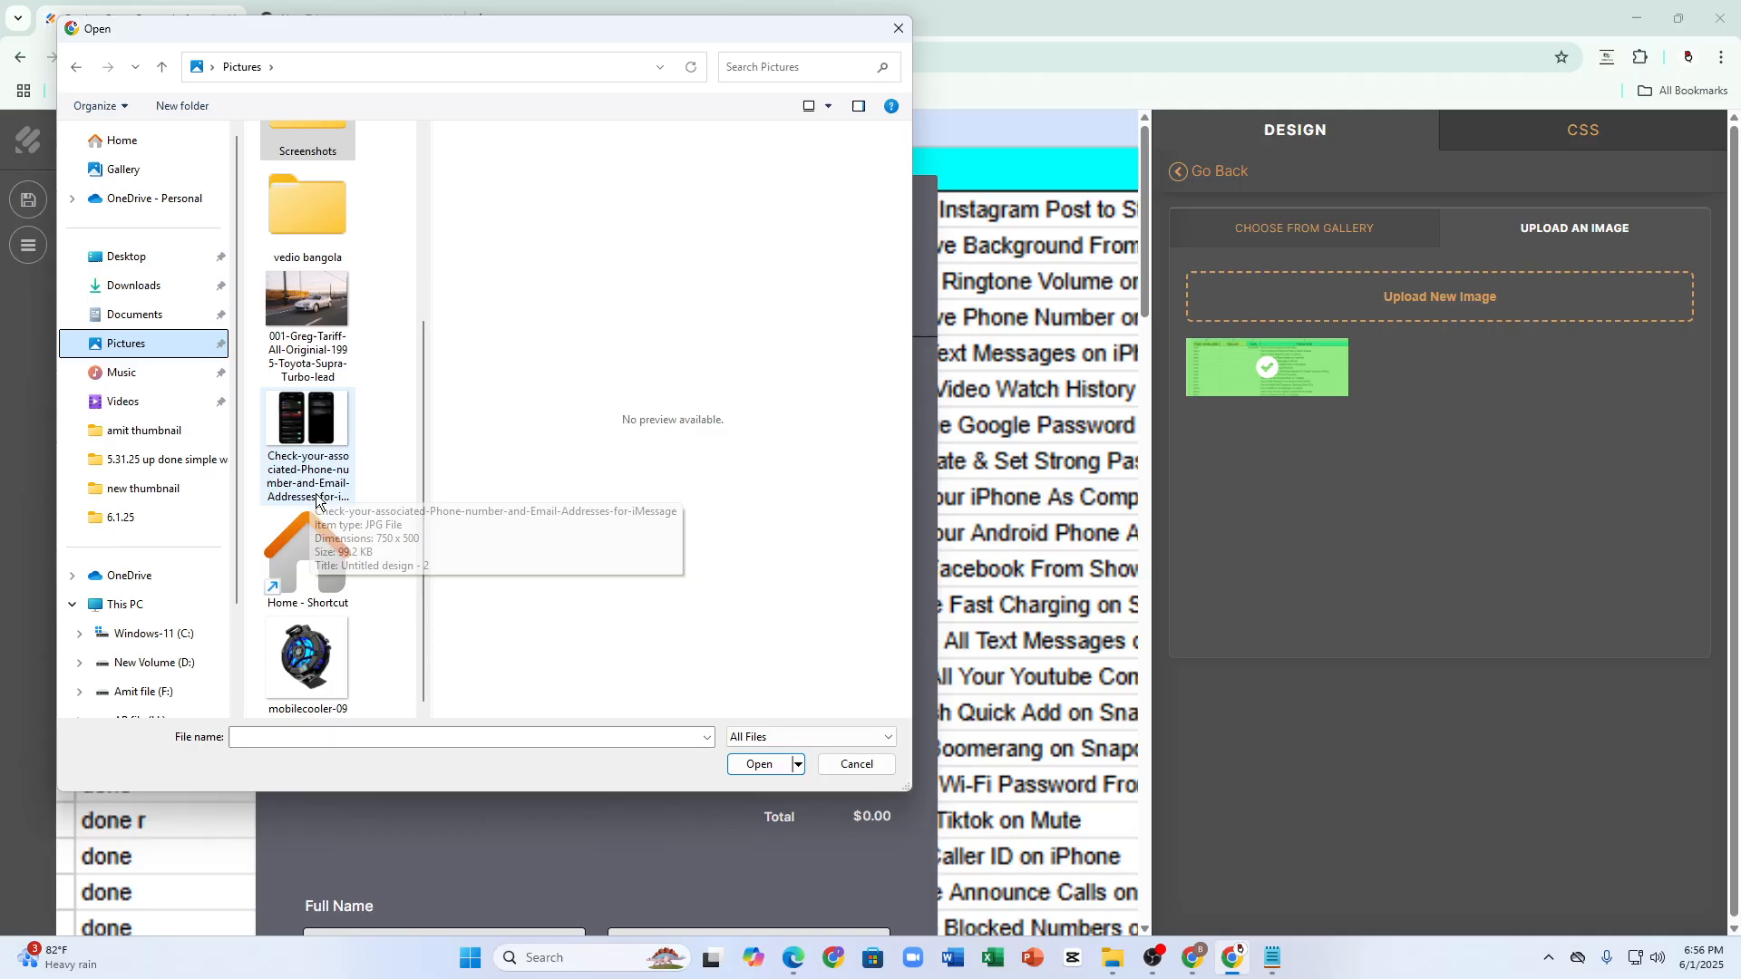
{"action": "left_click", "coordinate": [297, 342]}
{"action": "left_click", "coordinate": [759, 764]}
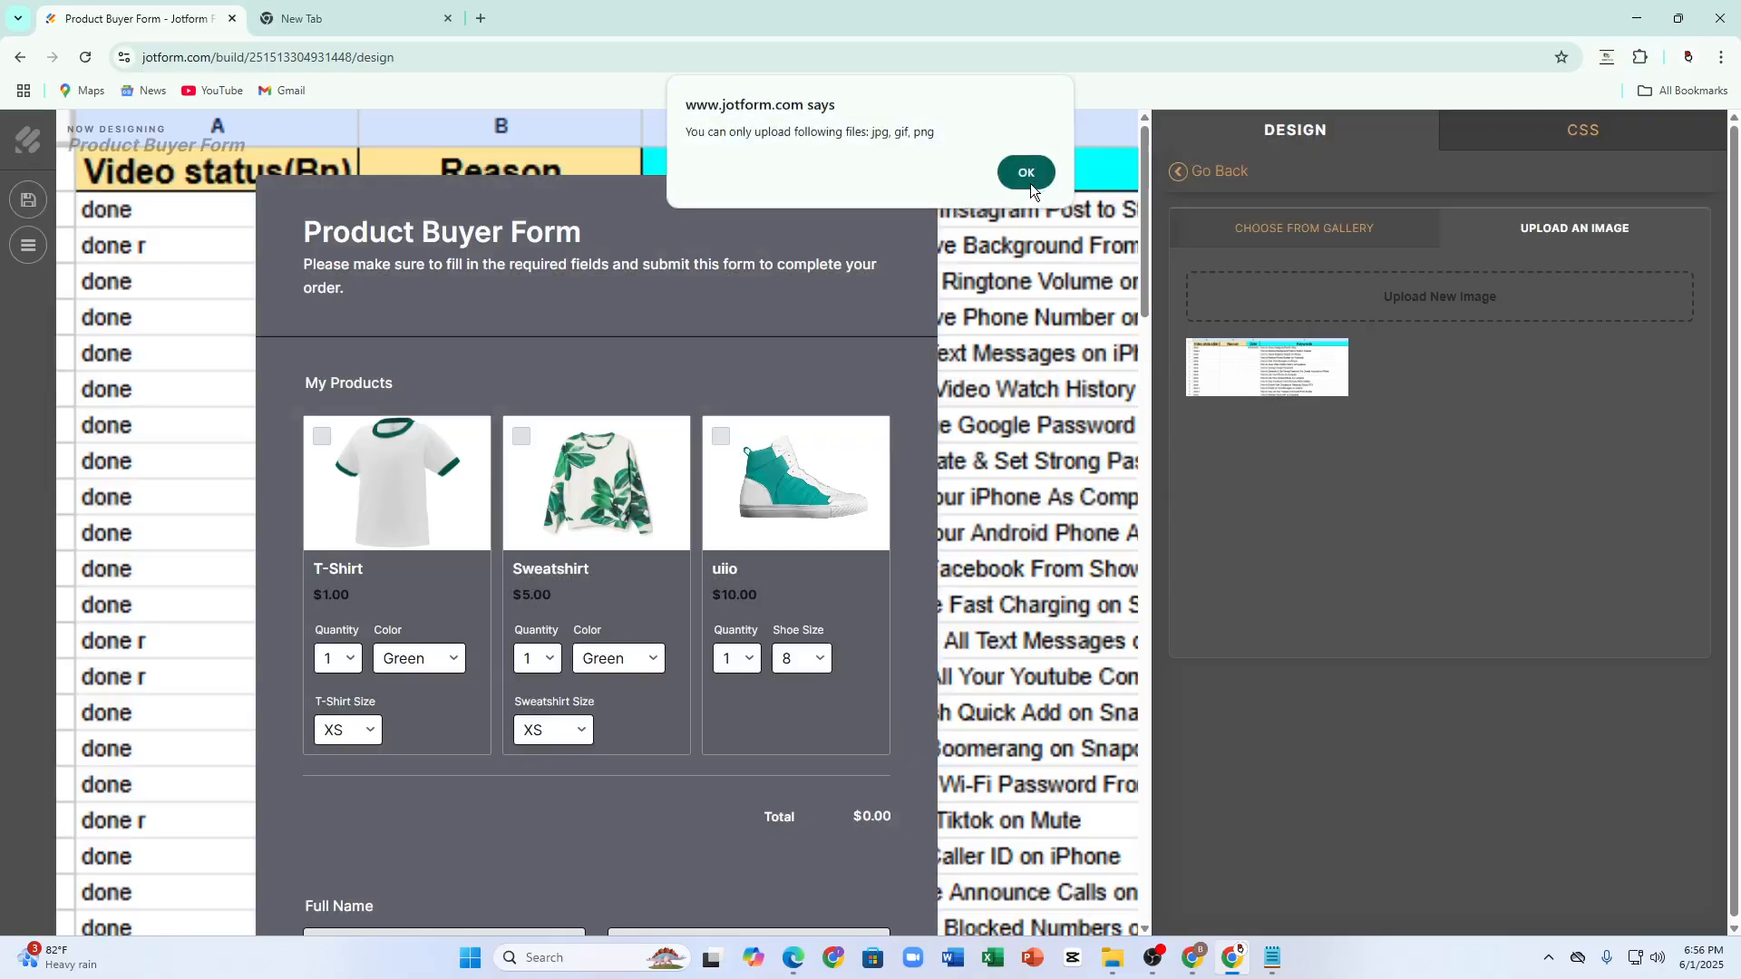
{"action": "left_click", "coordinate": [1030, 183]}
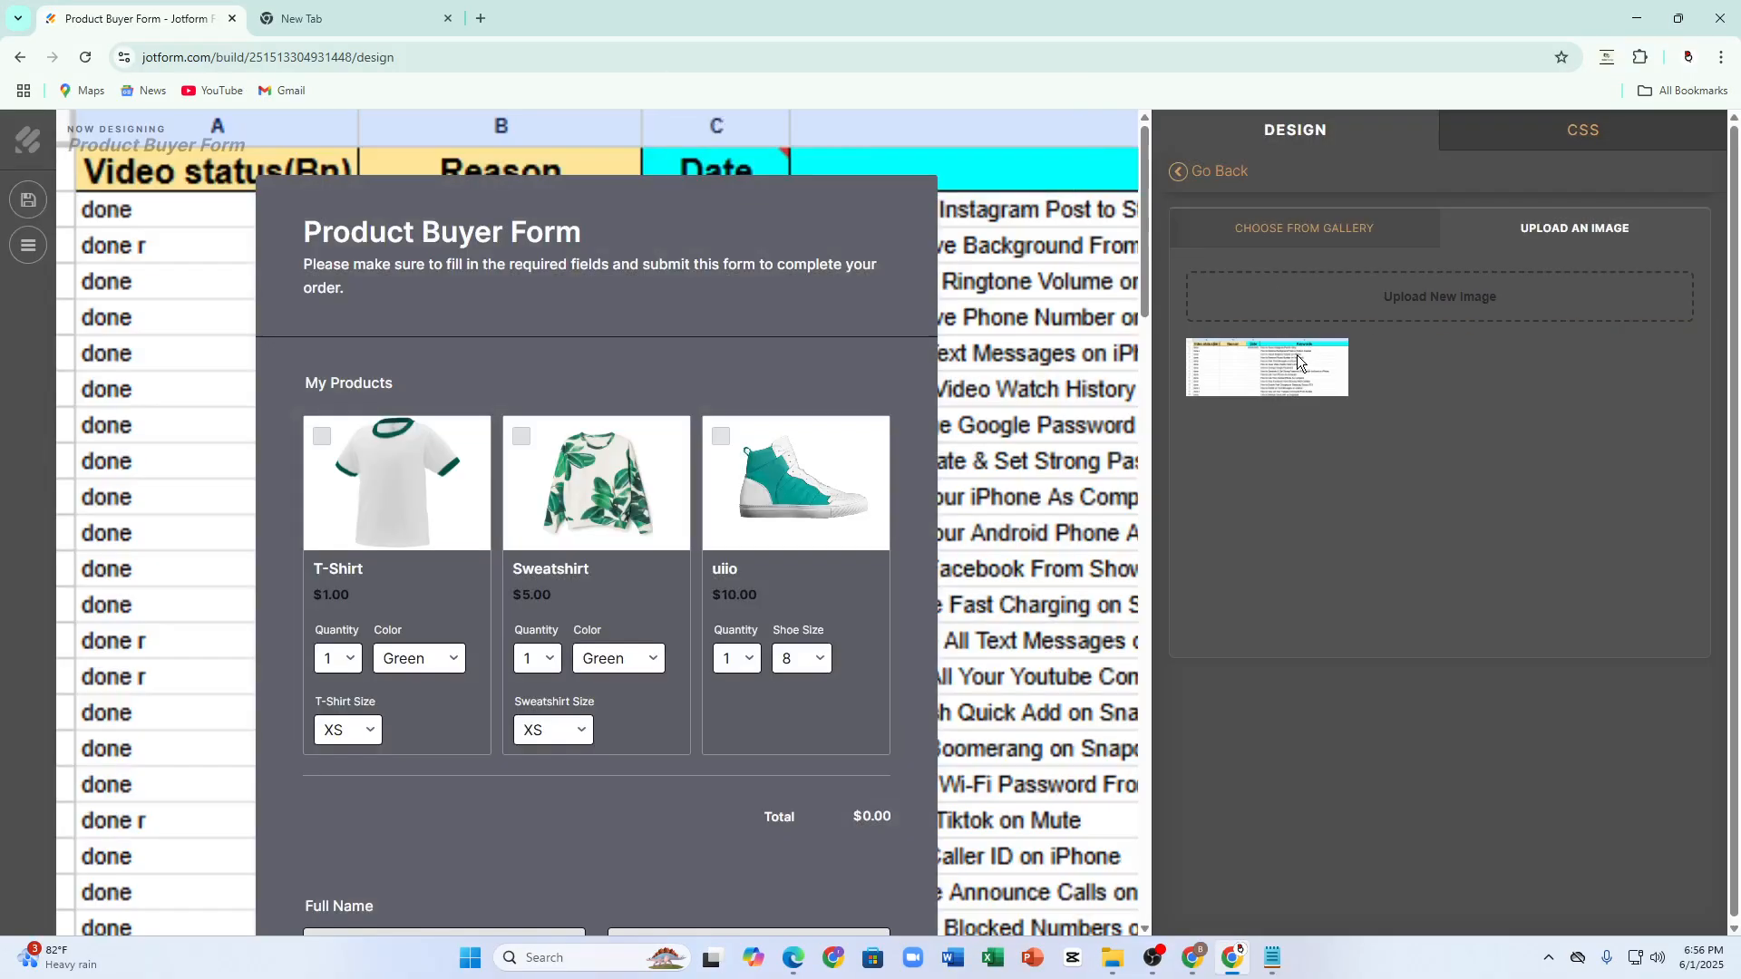
Step: Try to upload the mobilecooler-09 picture from the Pictures folder as a new background image
{"action": "left_click", "coordinate": [1297, 363]}
{"action": "right_click", "coordinate": [1292, 357]}
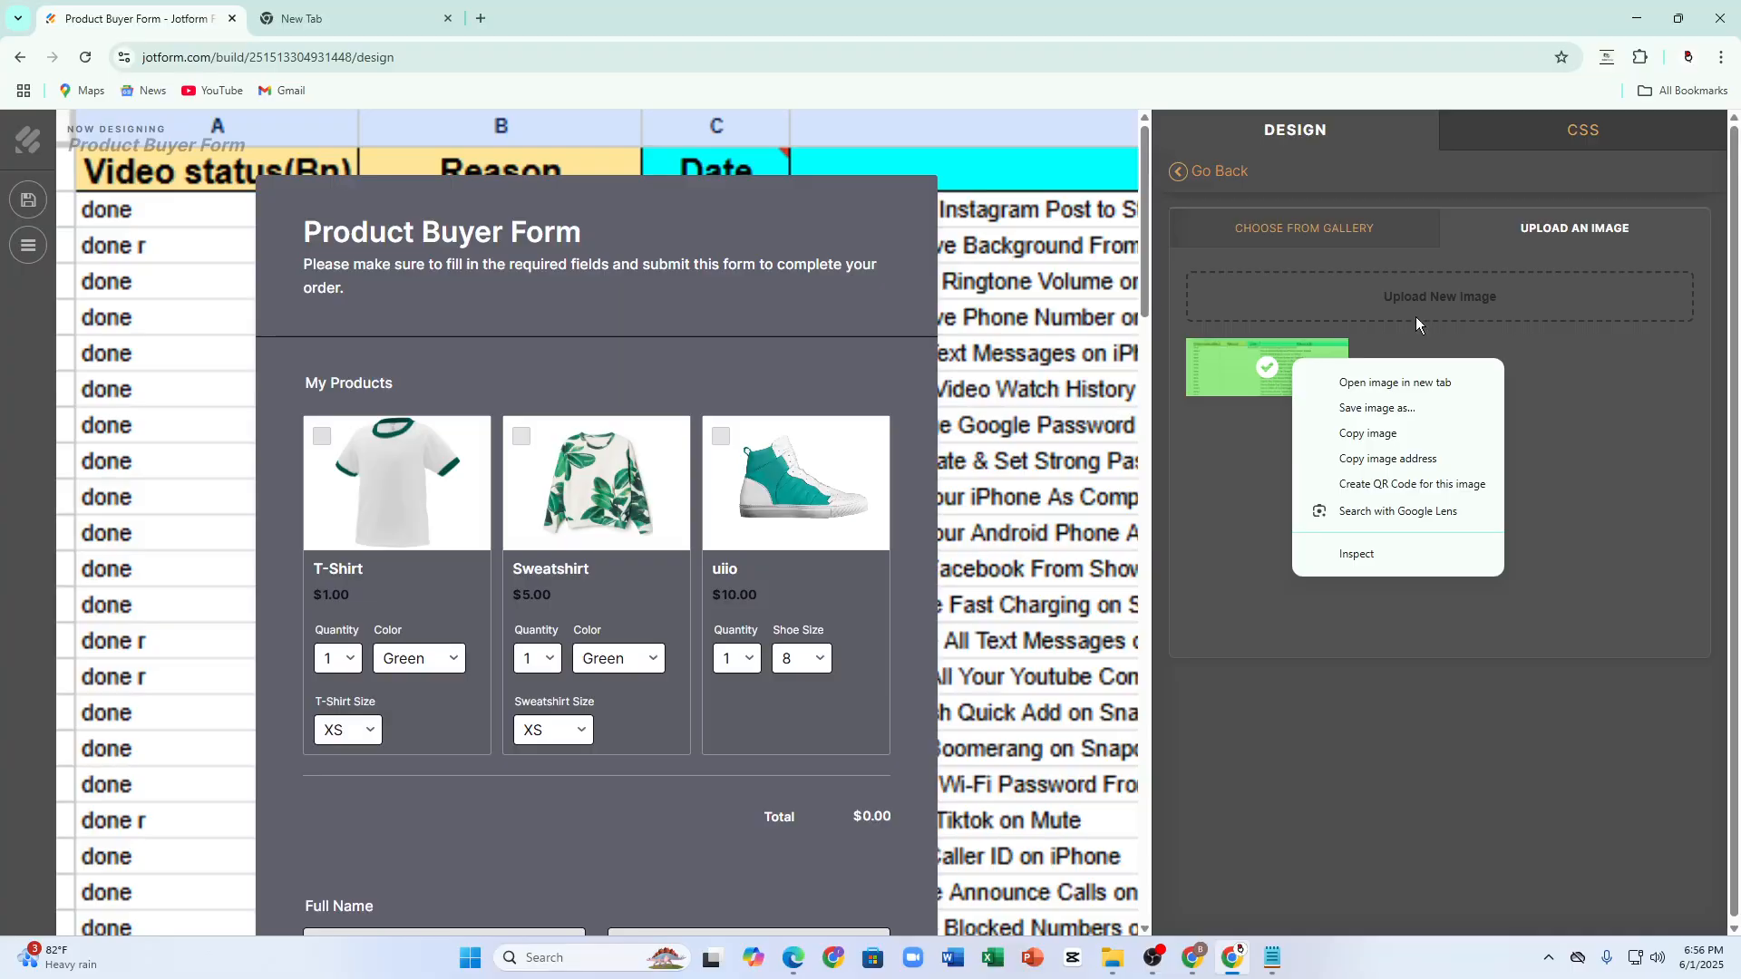
{"action": "left_click", "coordinate": [1431, 291]}
{"action": "scroll", "coordinate": [371, 582], "scroll_direction": "down", "scroll_amount": 3}
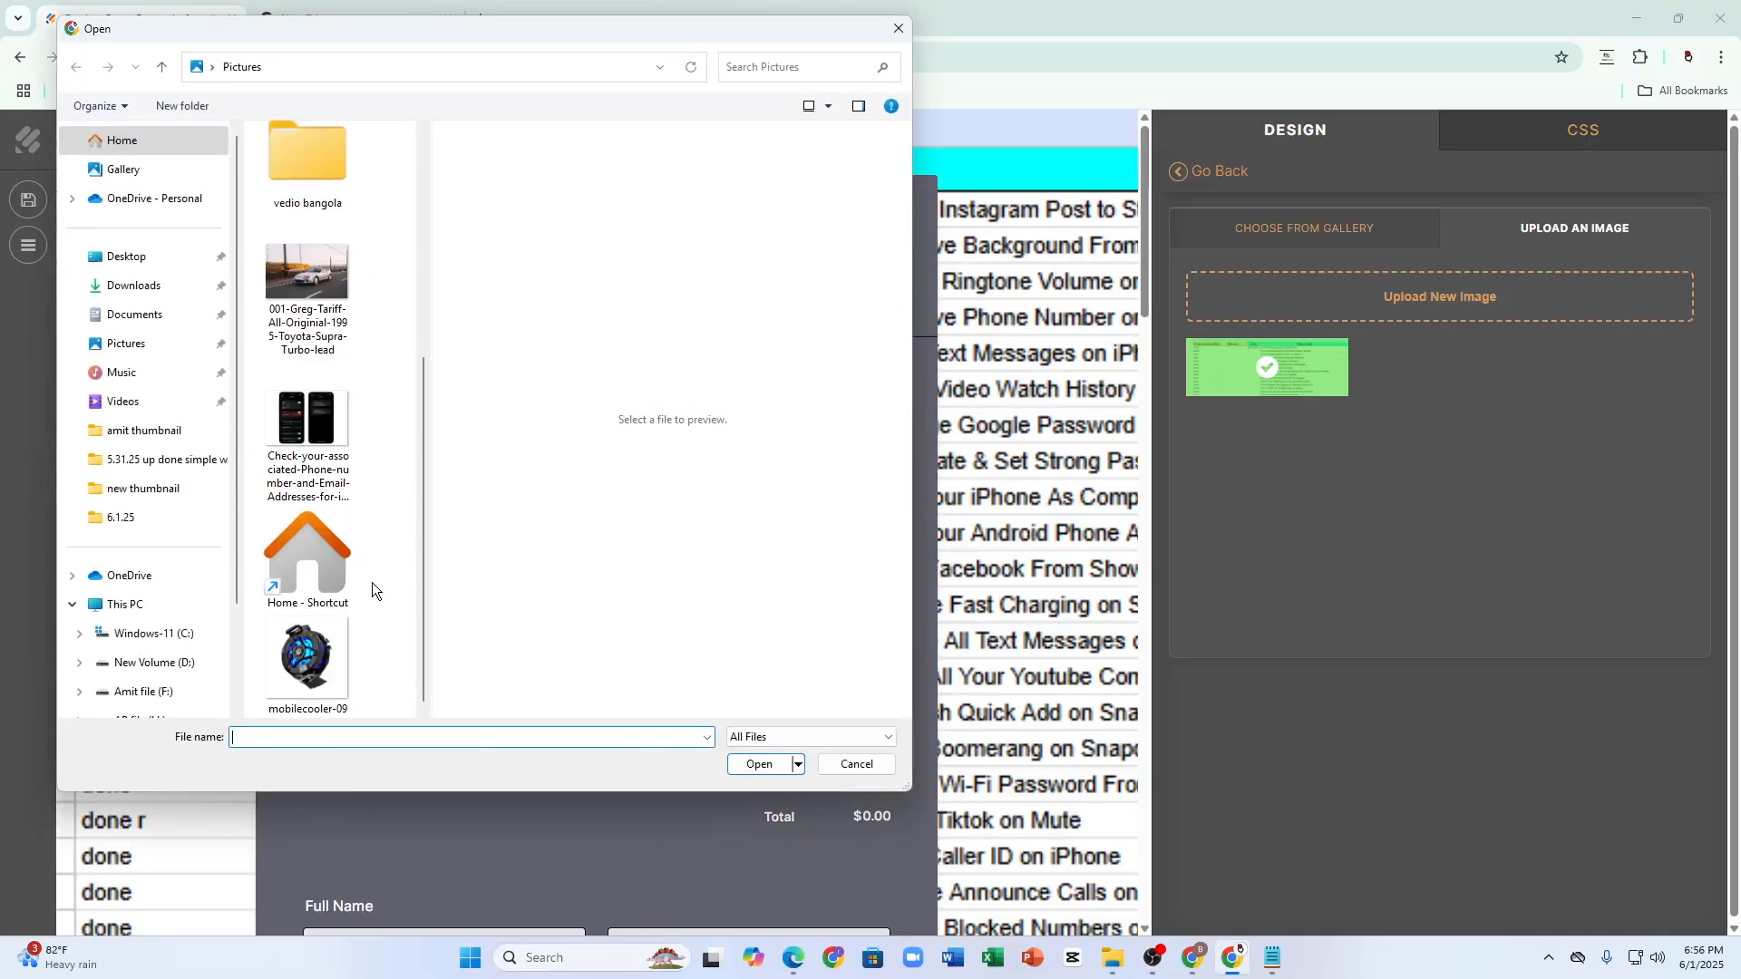
{"action": "left_click", "coordinate": [329, 667]}
{"action": "left_click", "coordinate": [758, 764]}
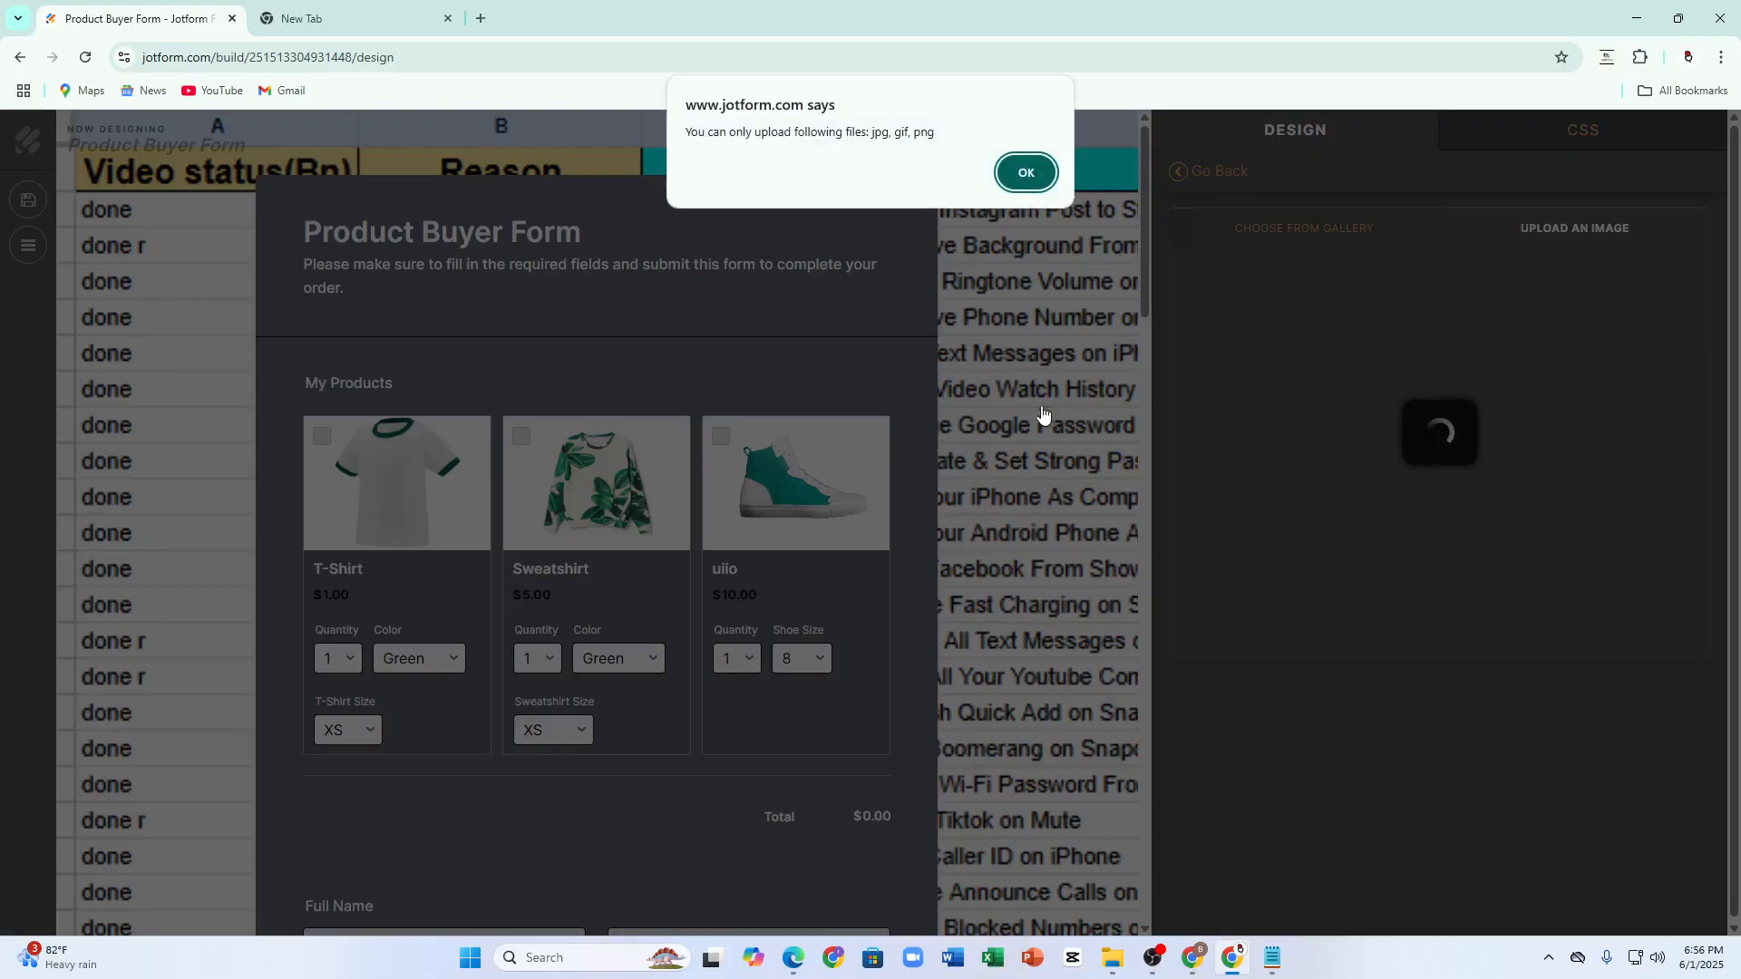
{"action": "left_click", "coordinate": [1025, 172]}
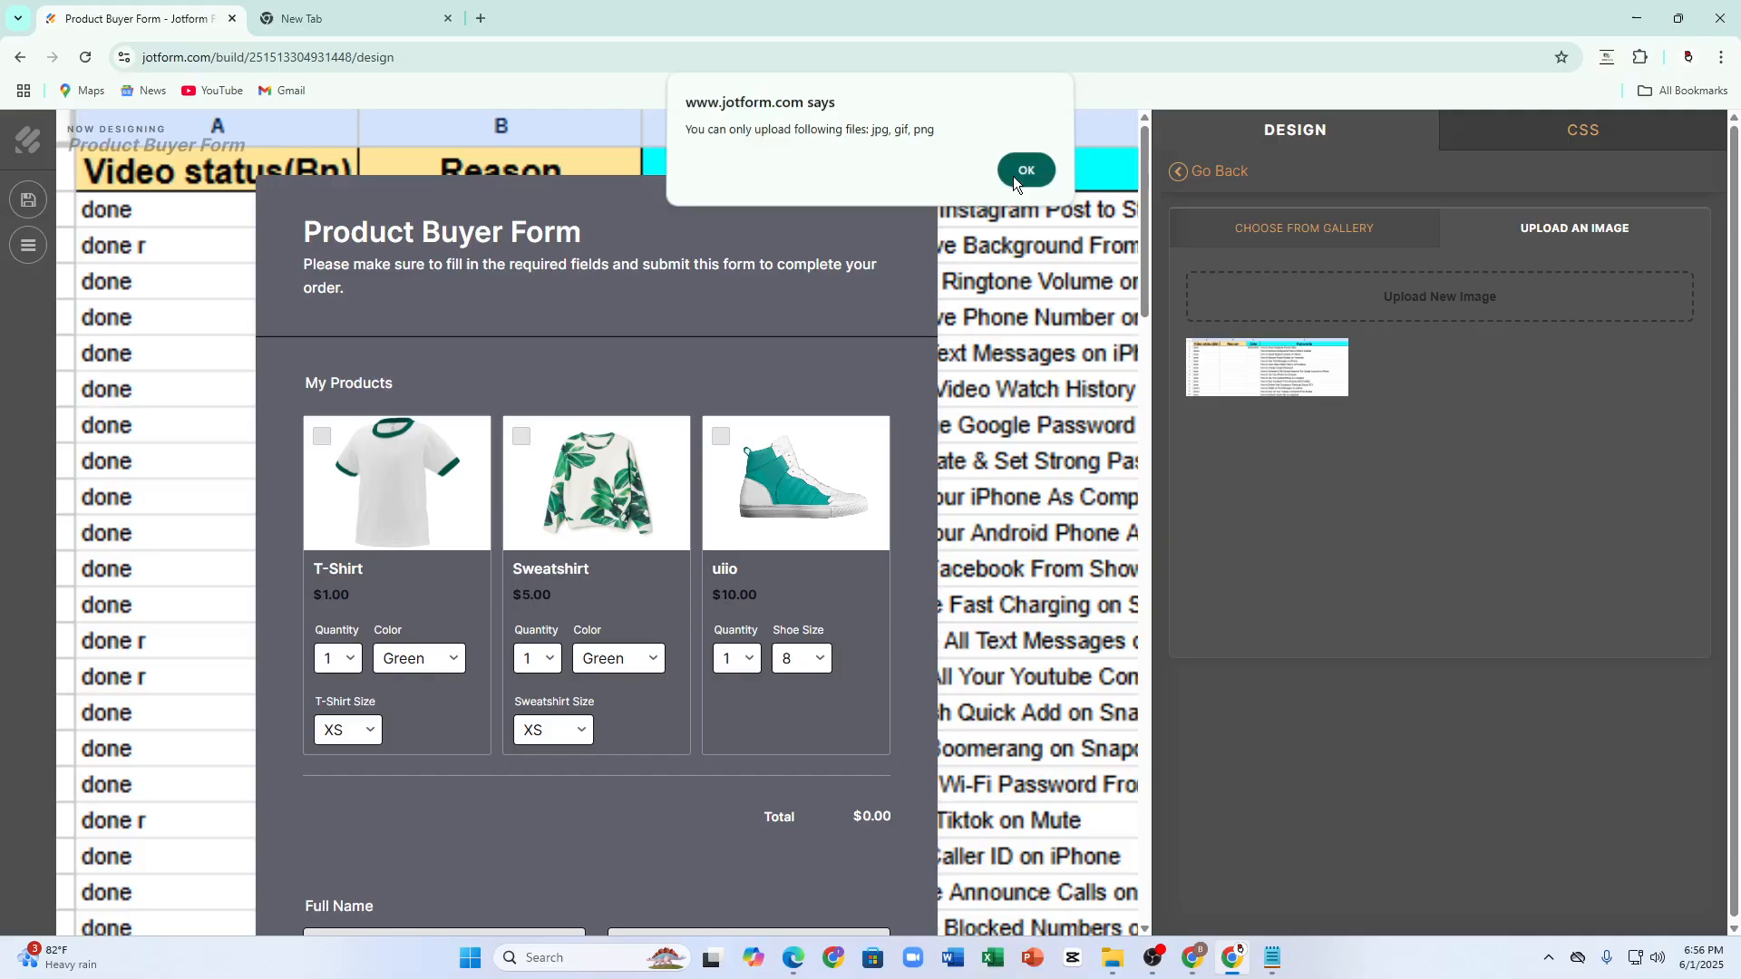
Step: In the CSS editor, insert an empty .form-section.page-section rule for the form's page section and save the design
{"action": "left_click", "coordinate": [1565, 127]}
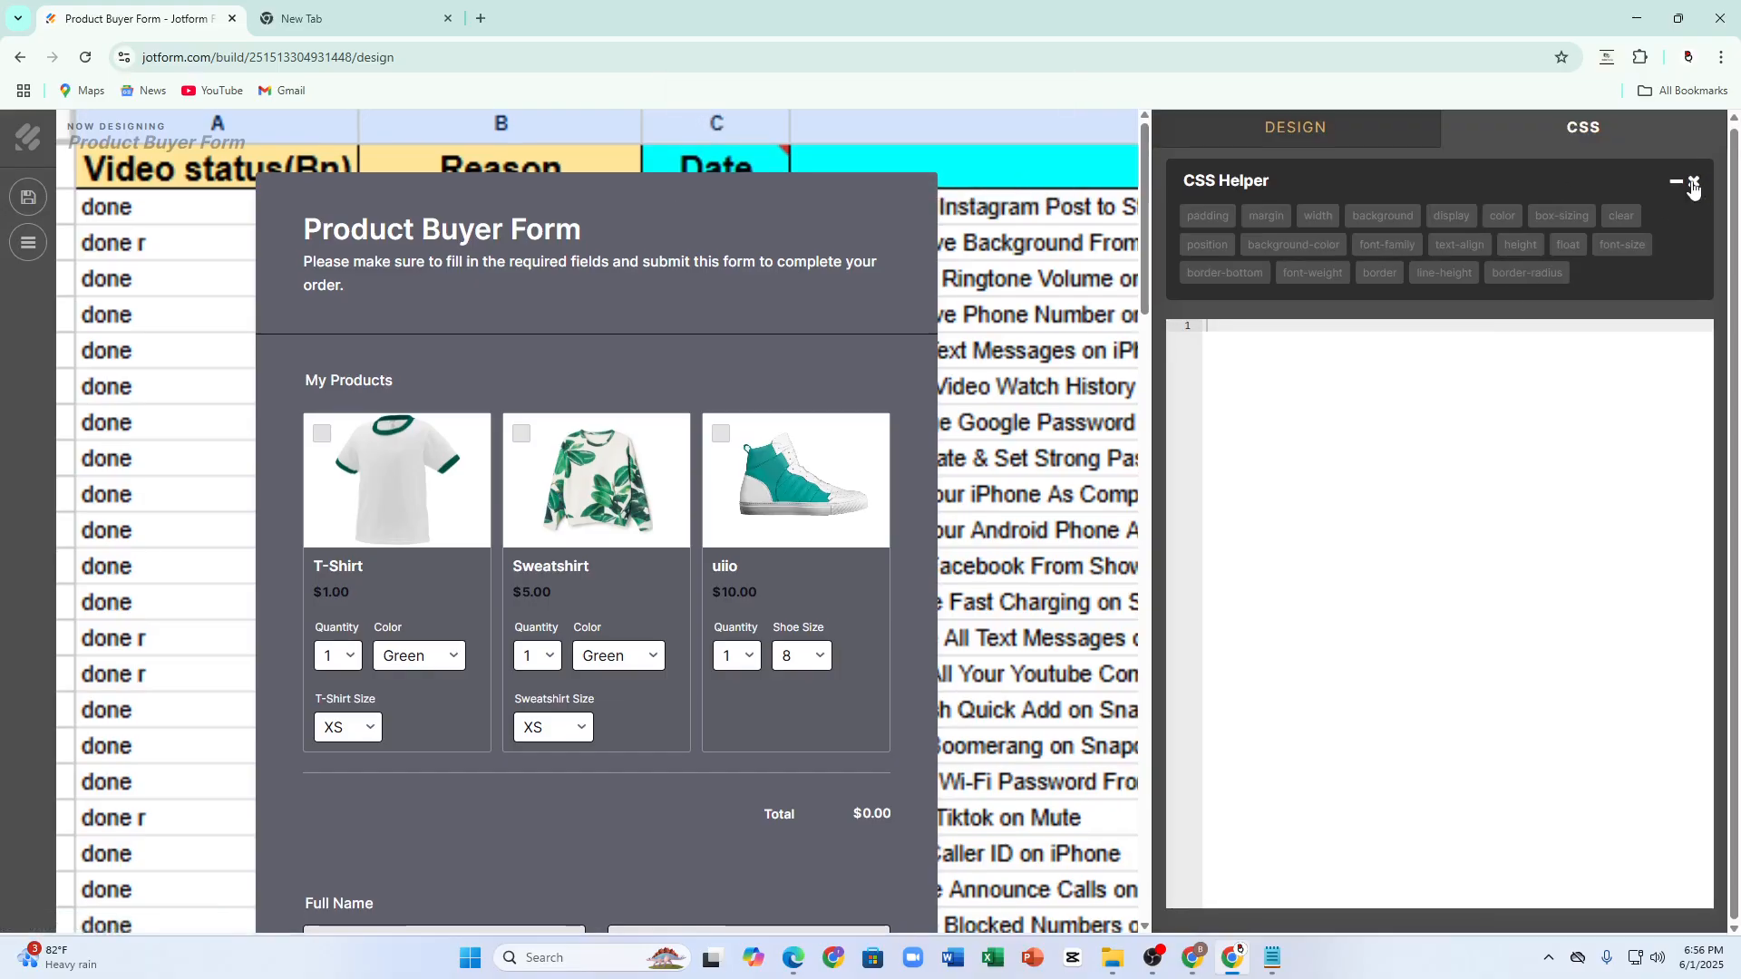
{"action": "left_click", "coordinate": [916, 484]}
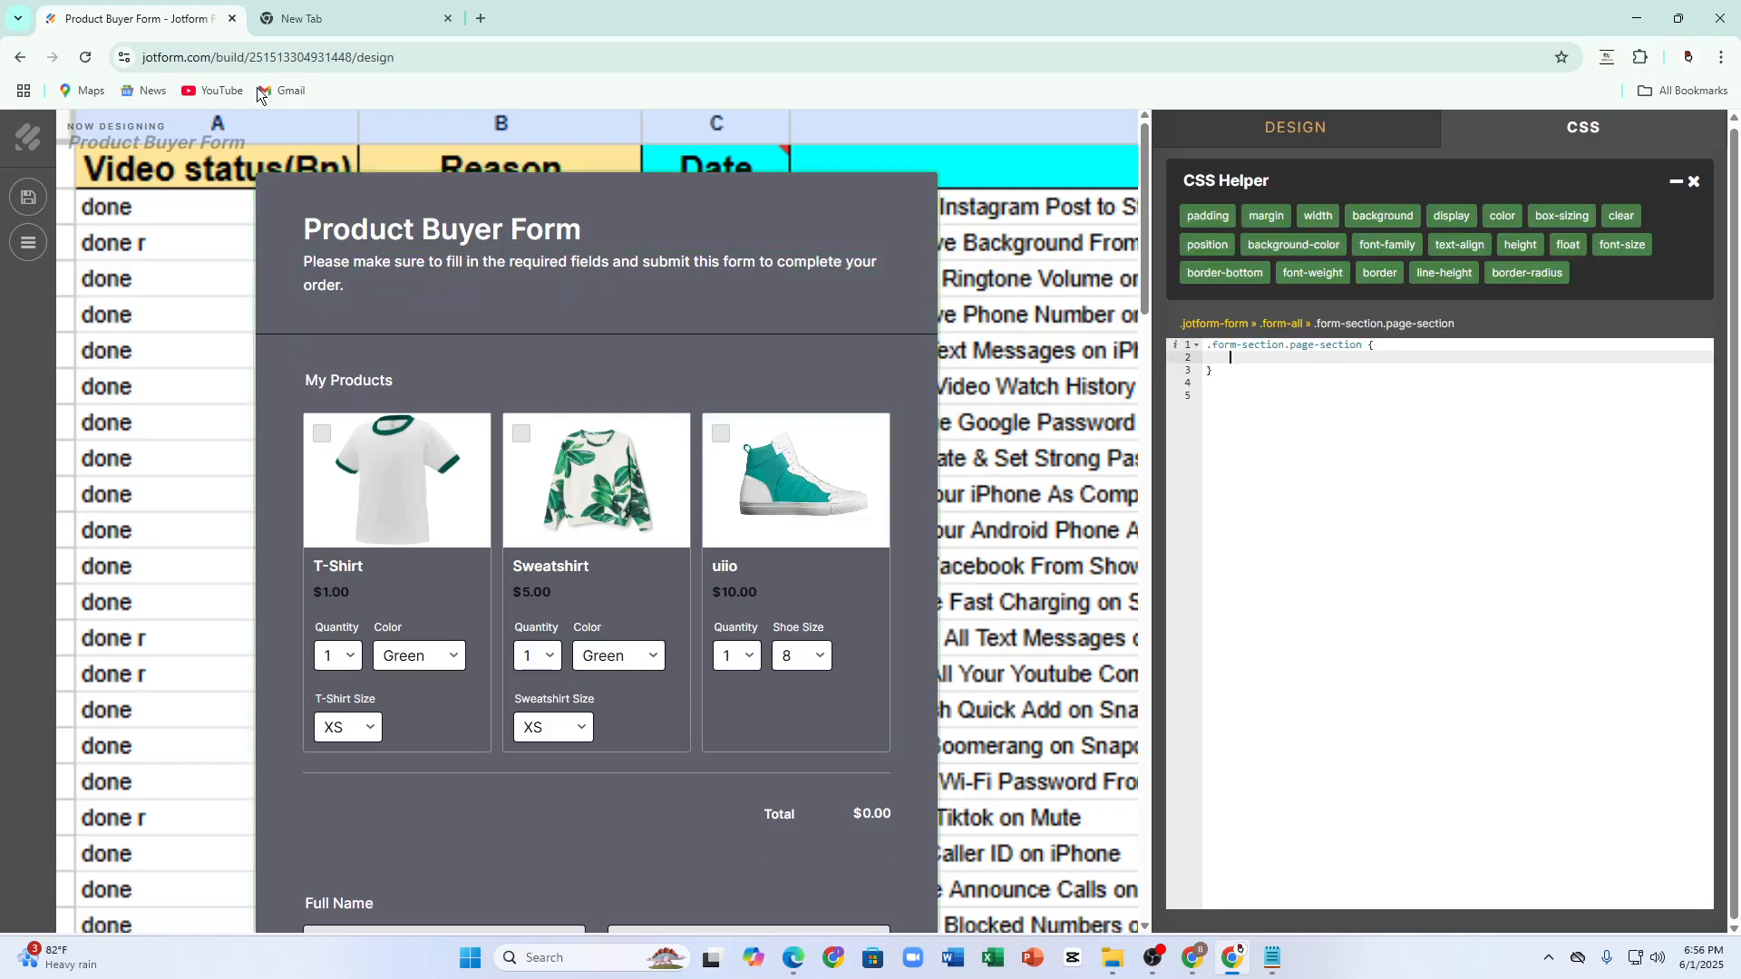
{"action": "left_click", "coordinate": [28, 196]}
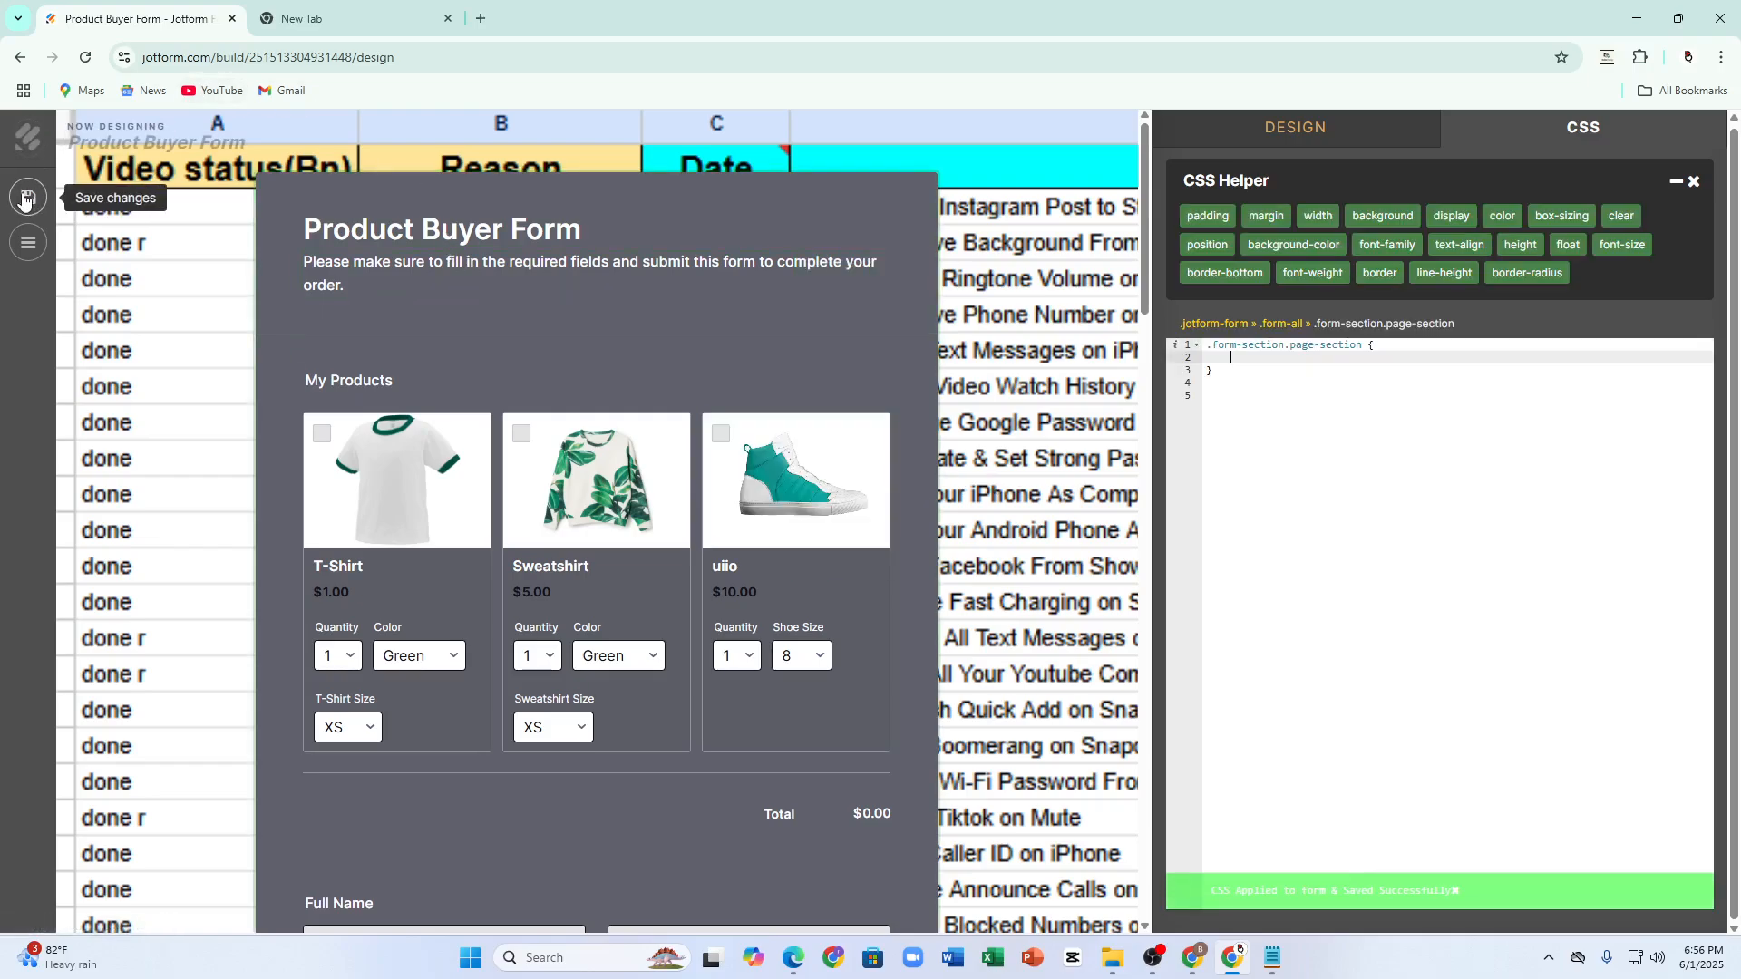
Step: Leave the Advanced Designer and return to the form's phone preview
{"action": "left_click", "coordinate": [323, 17]}
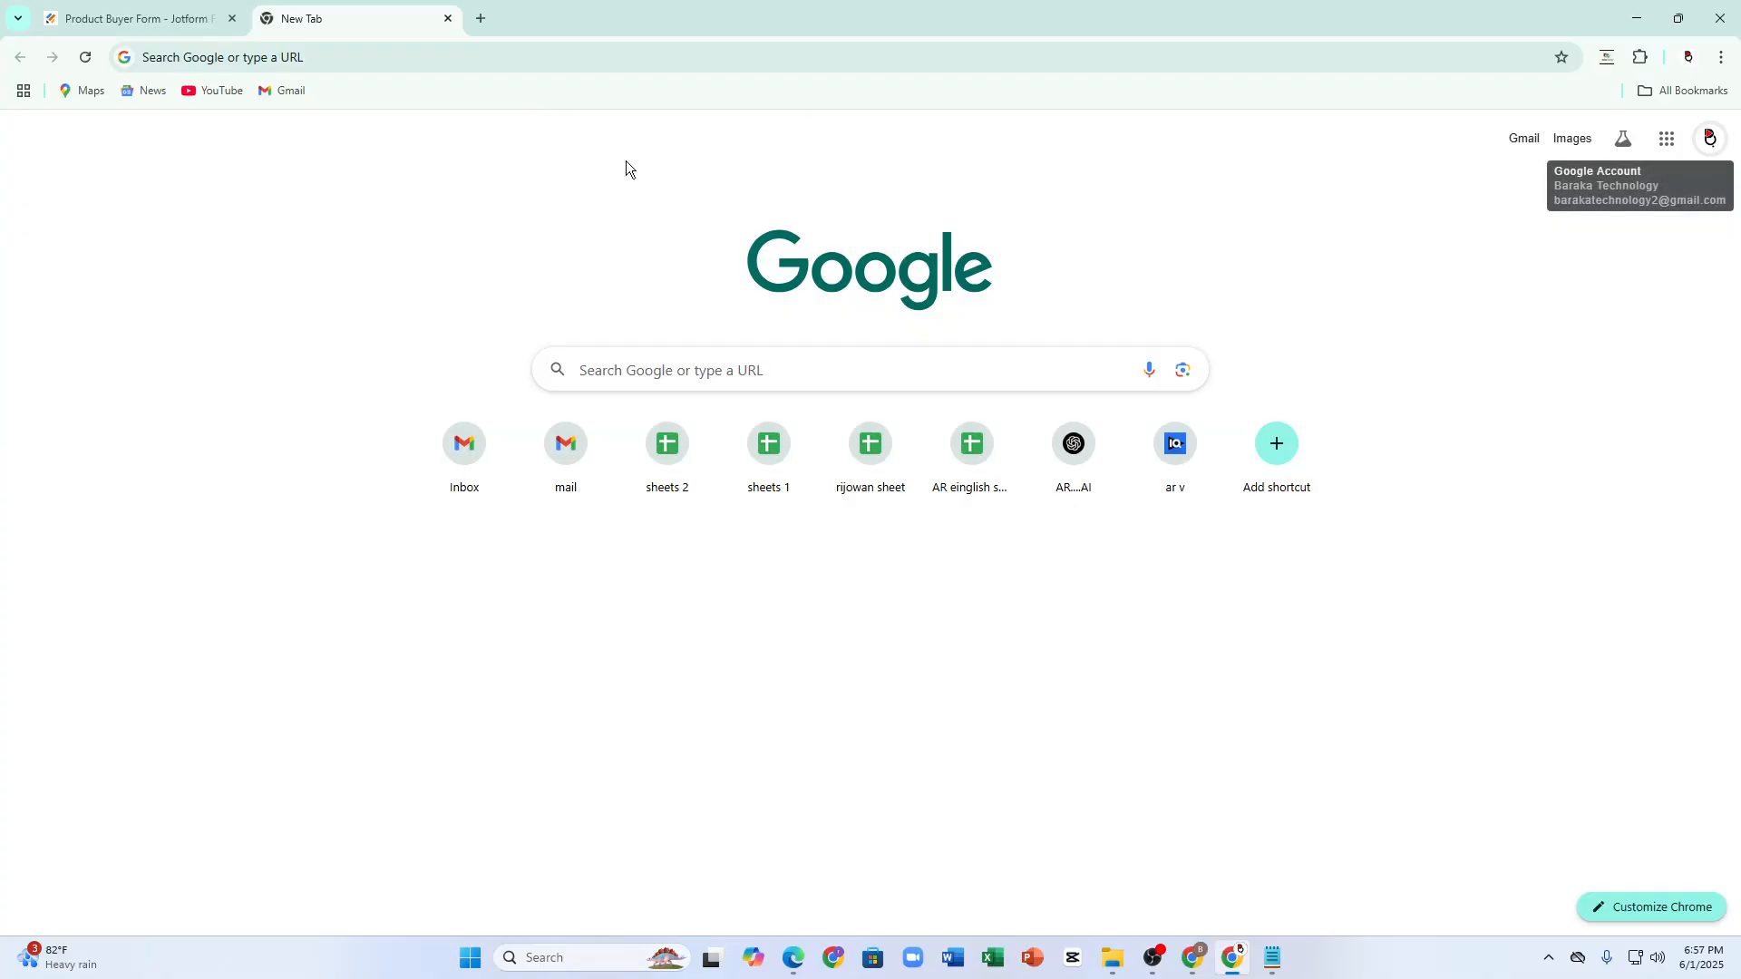
{"action": "left_click", "coordinate": [362, 56]}
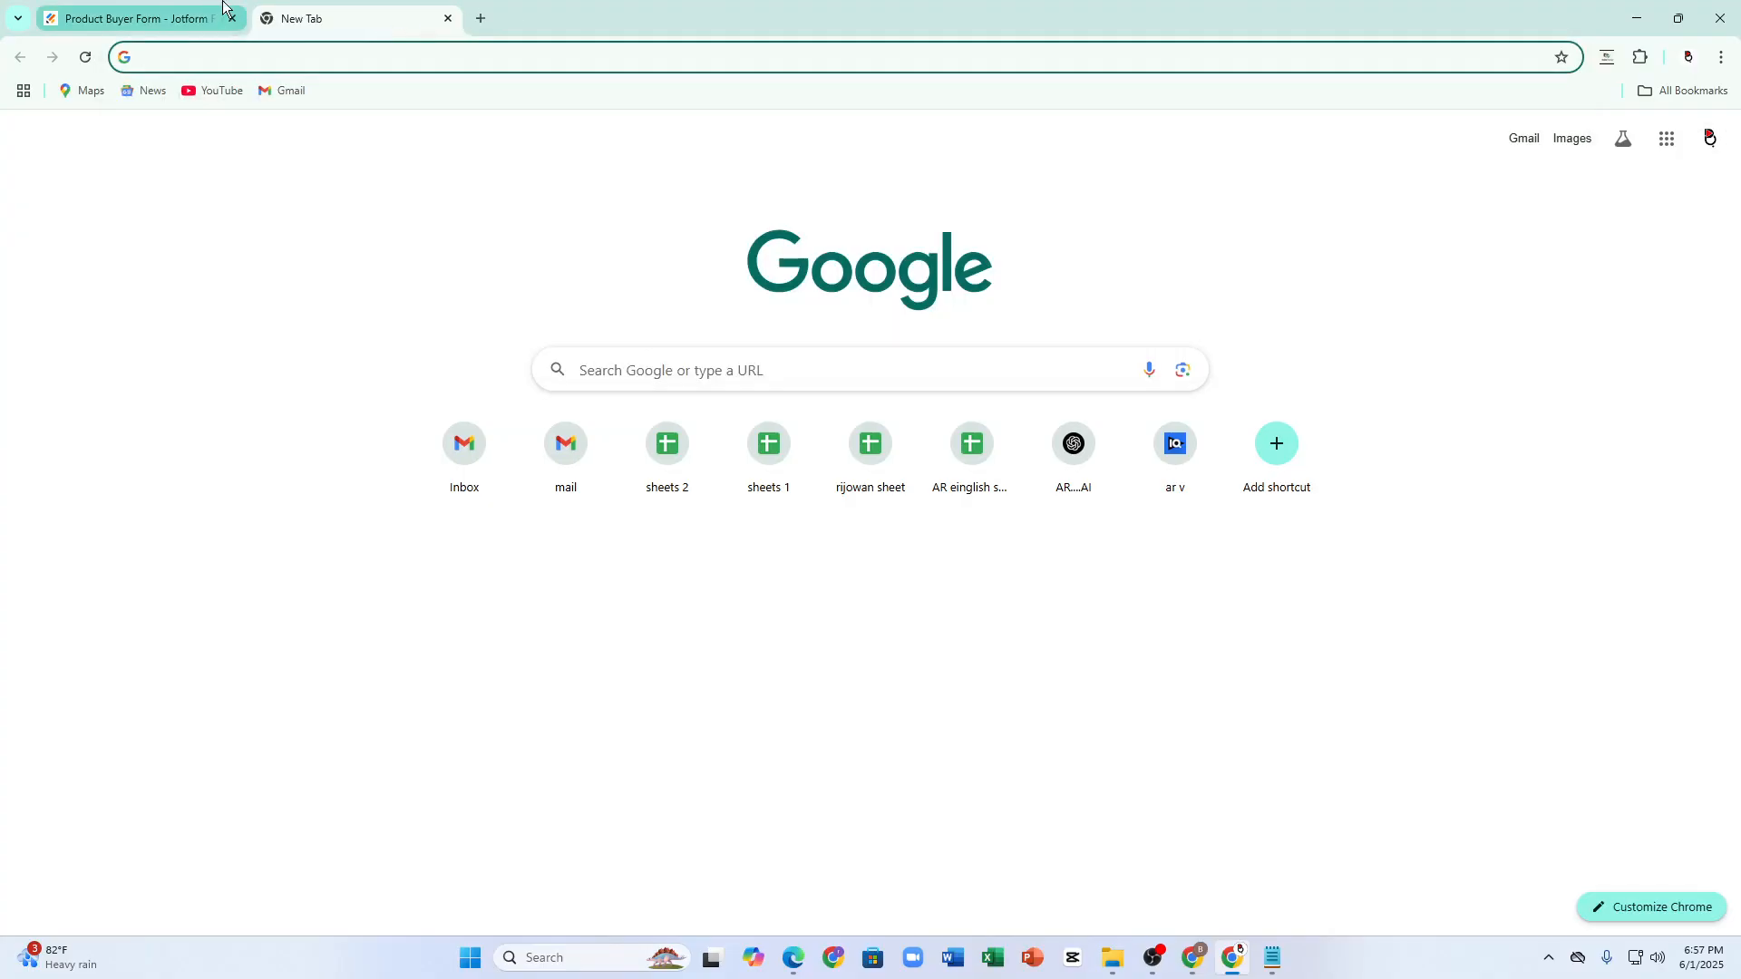
{"action": "left_click", "coordinate": [136, 18]}
{"action": "left_click", "coordinate": [19, 58]}
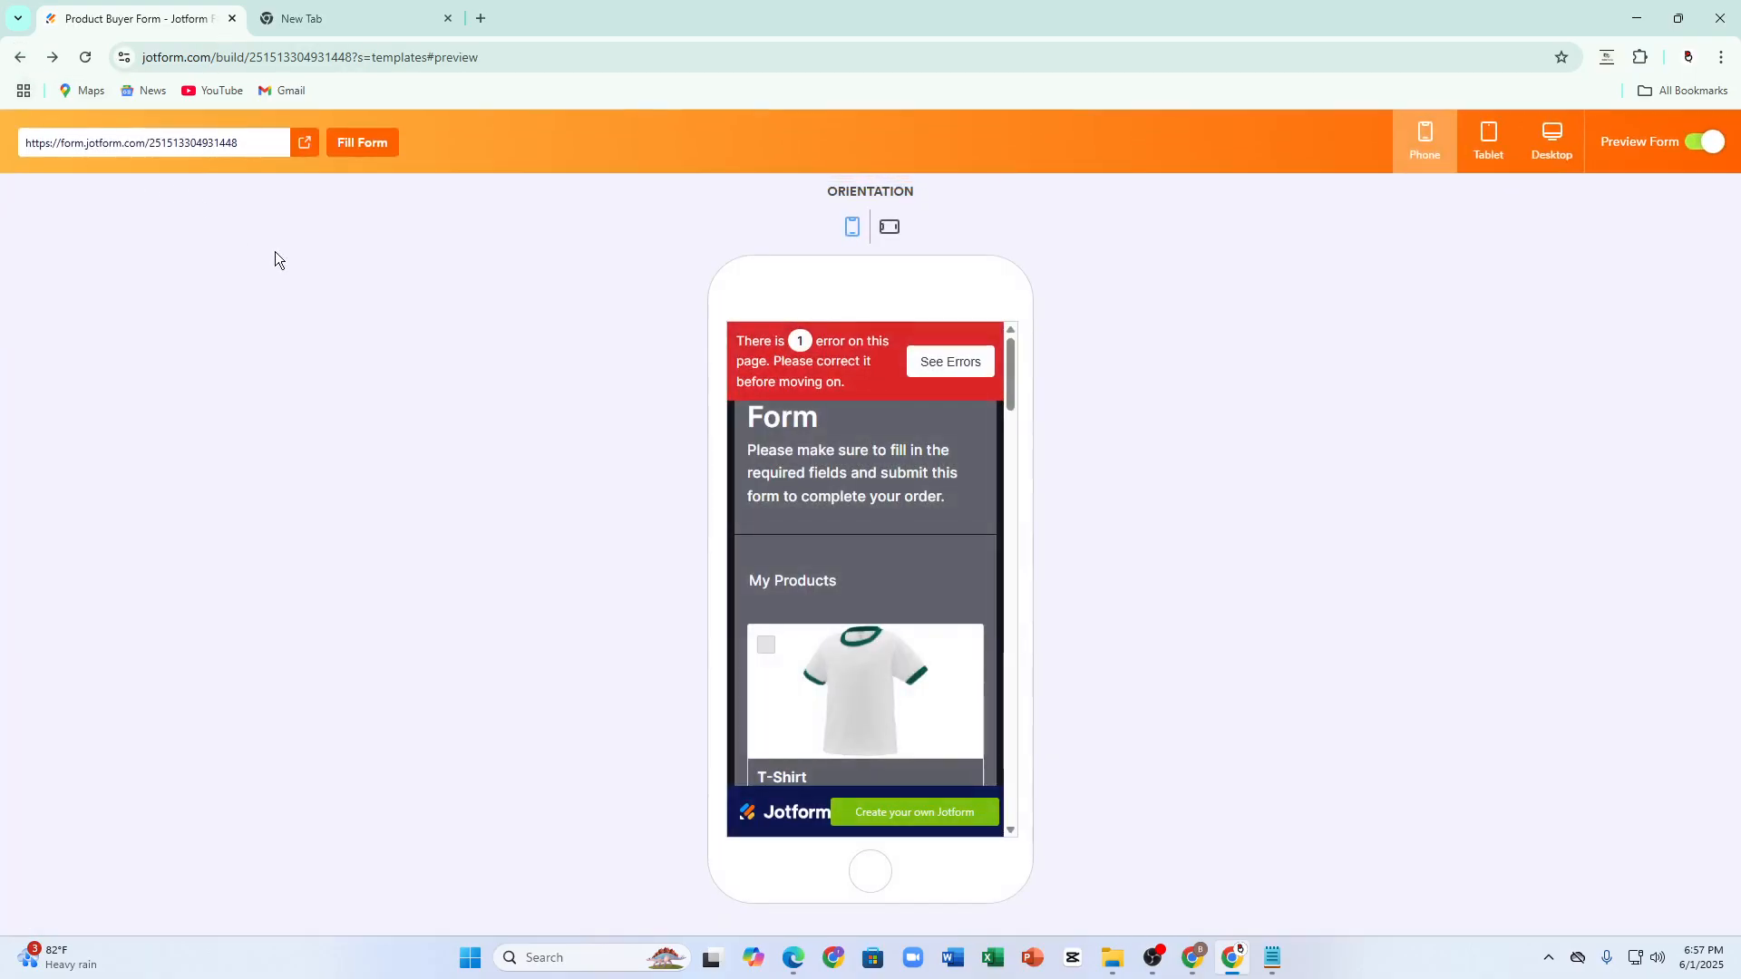
{"action": "left_click", "coordinate": [379, 8]}
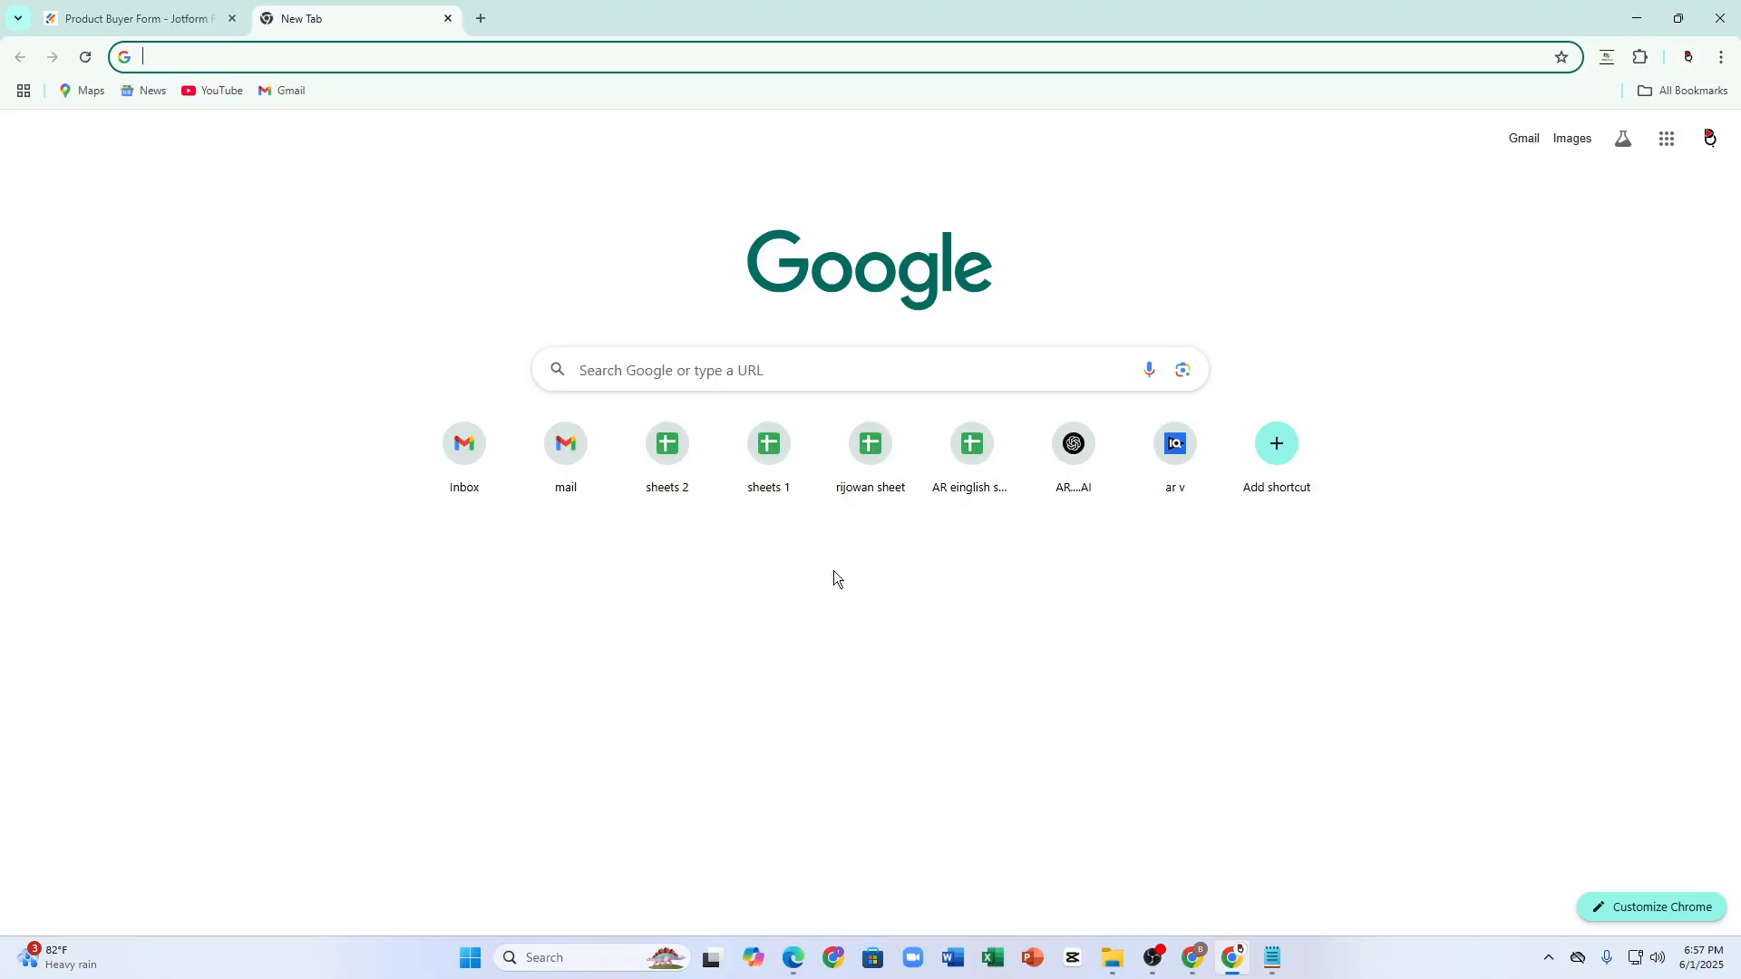
{"action": "right_click", "coordinate": [376, 65]}
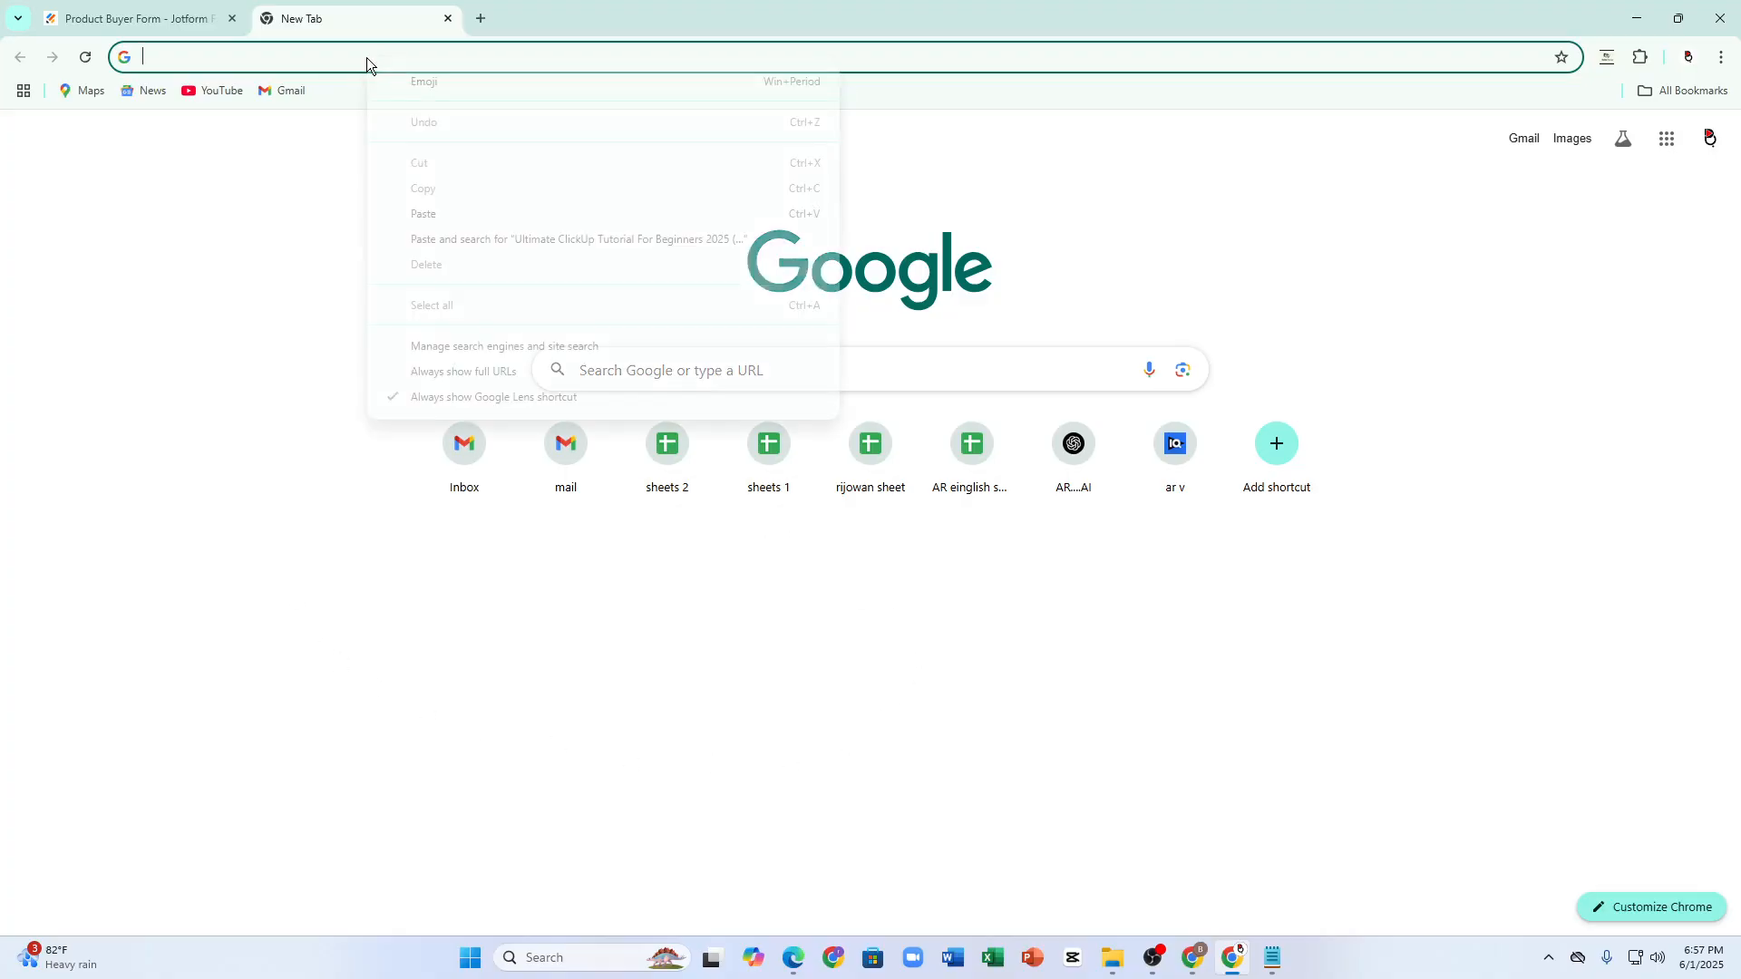
{"action": "left_click", "coordinate": [520, 84]}
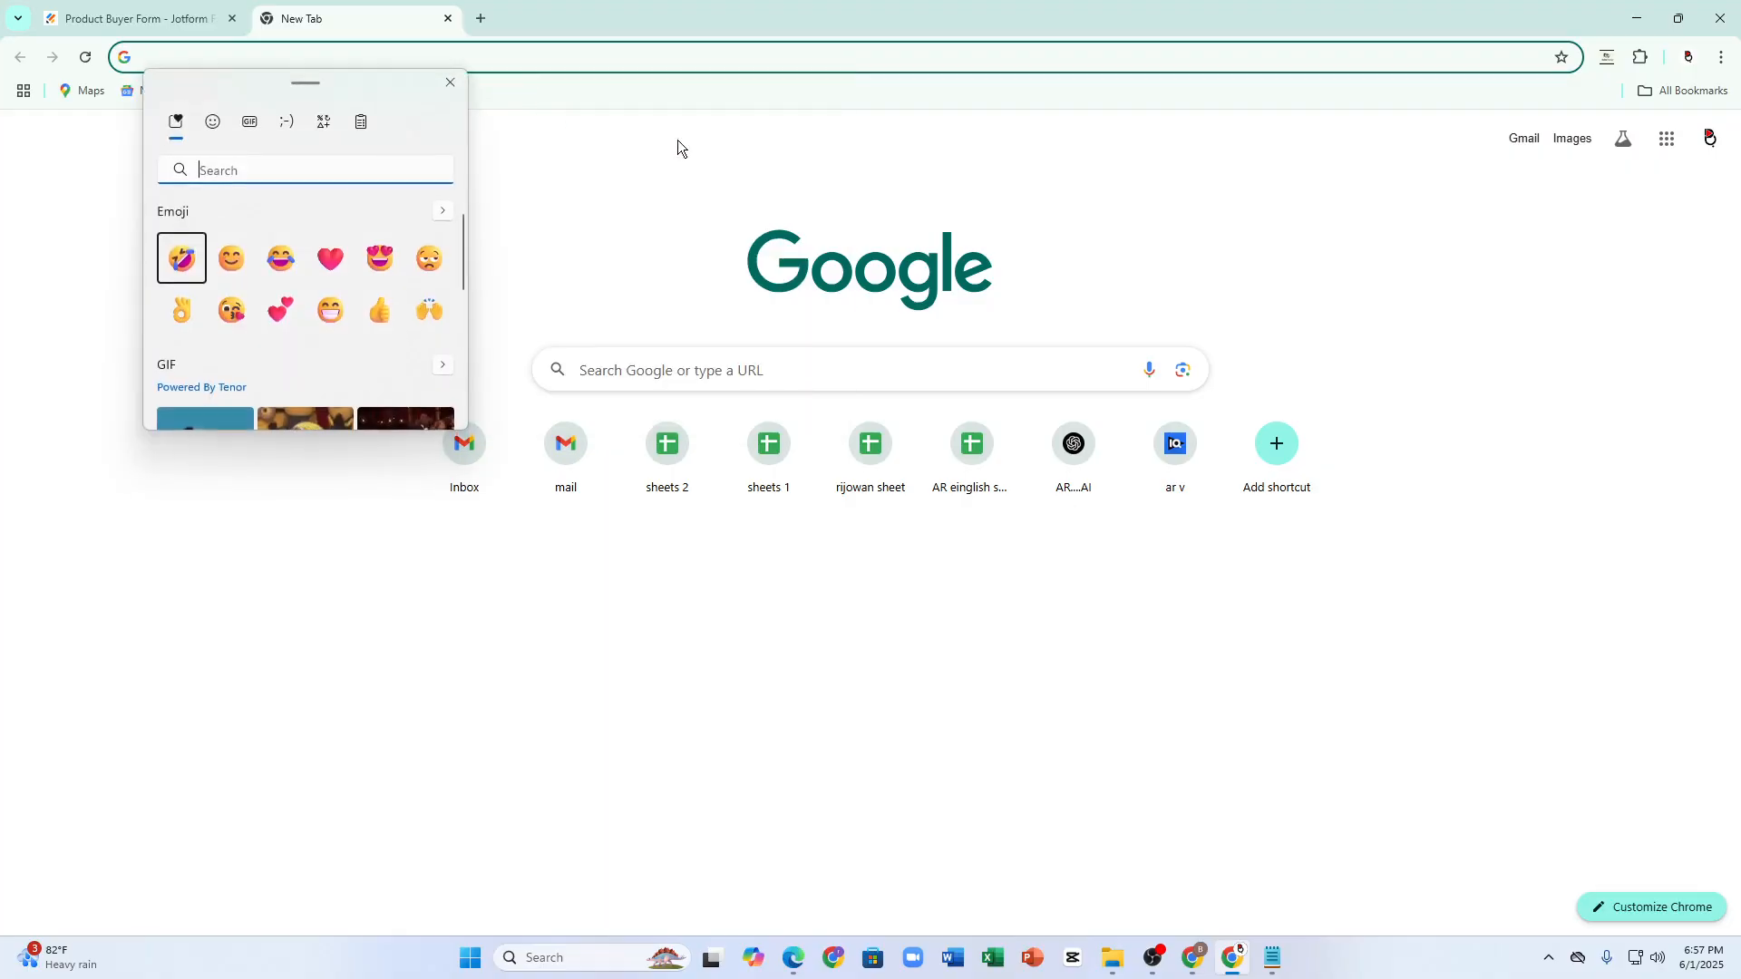
{"action": "left_click", "coordinate": [832, 159]}
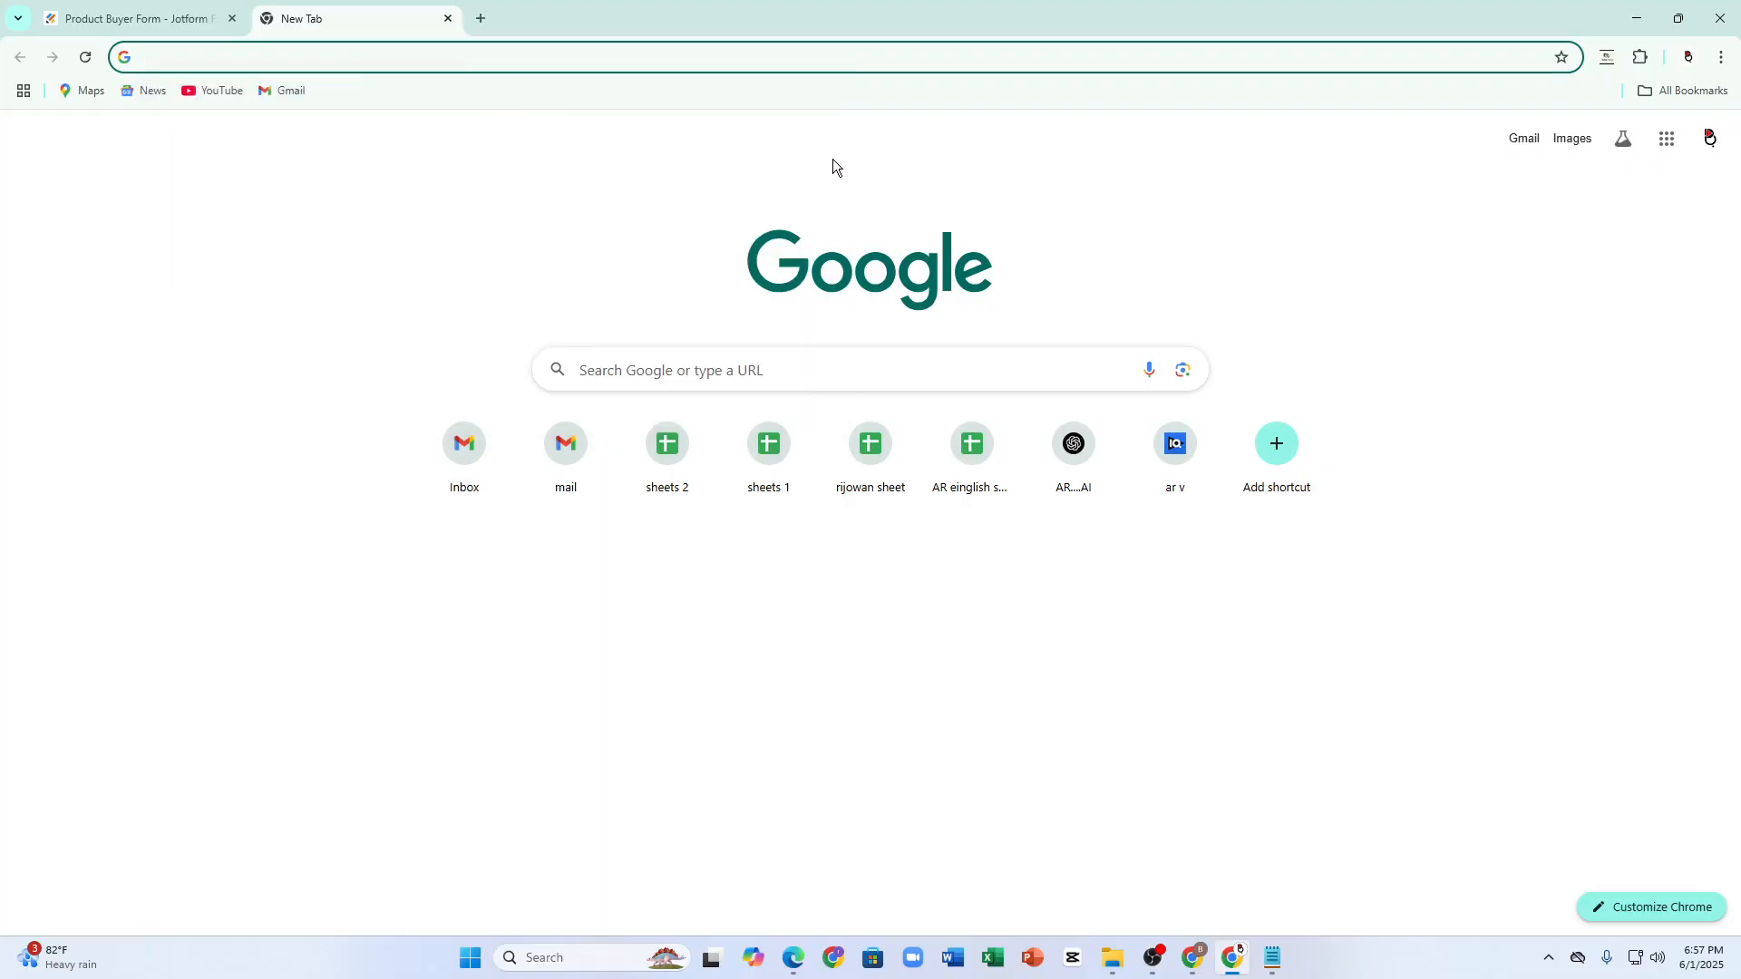